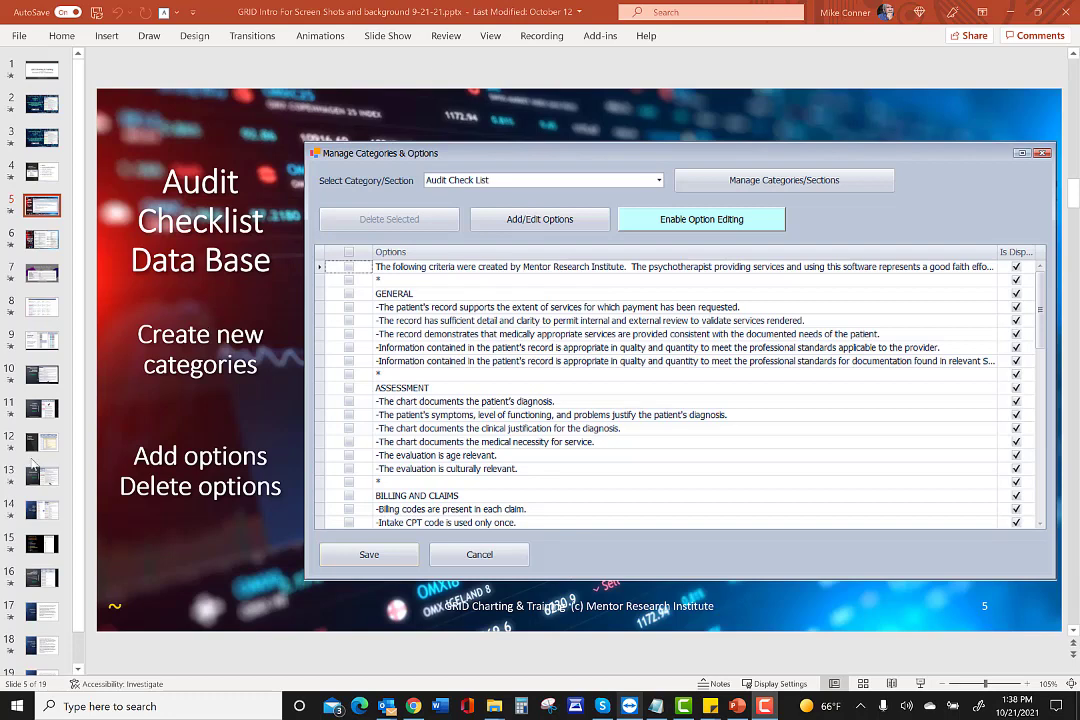
# Launch GRID Charting from the Start menu's Recently added list.
pyautogui.click(16, 710)
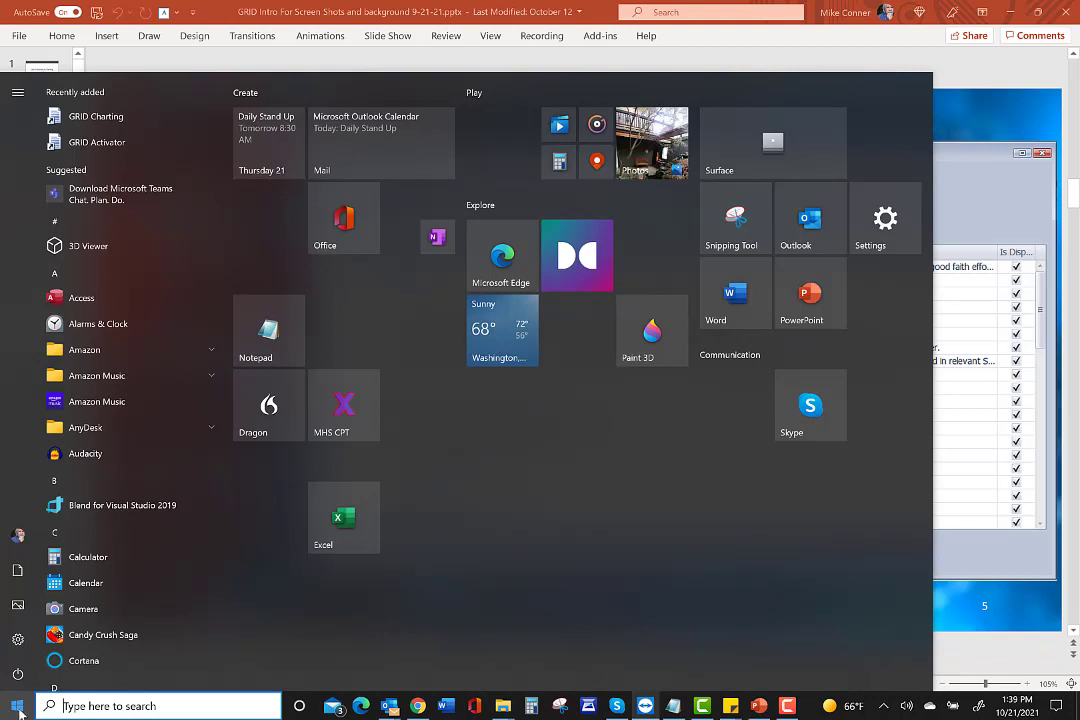
pyautogui.moveTo(17, 217)
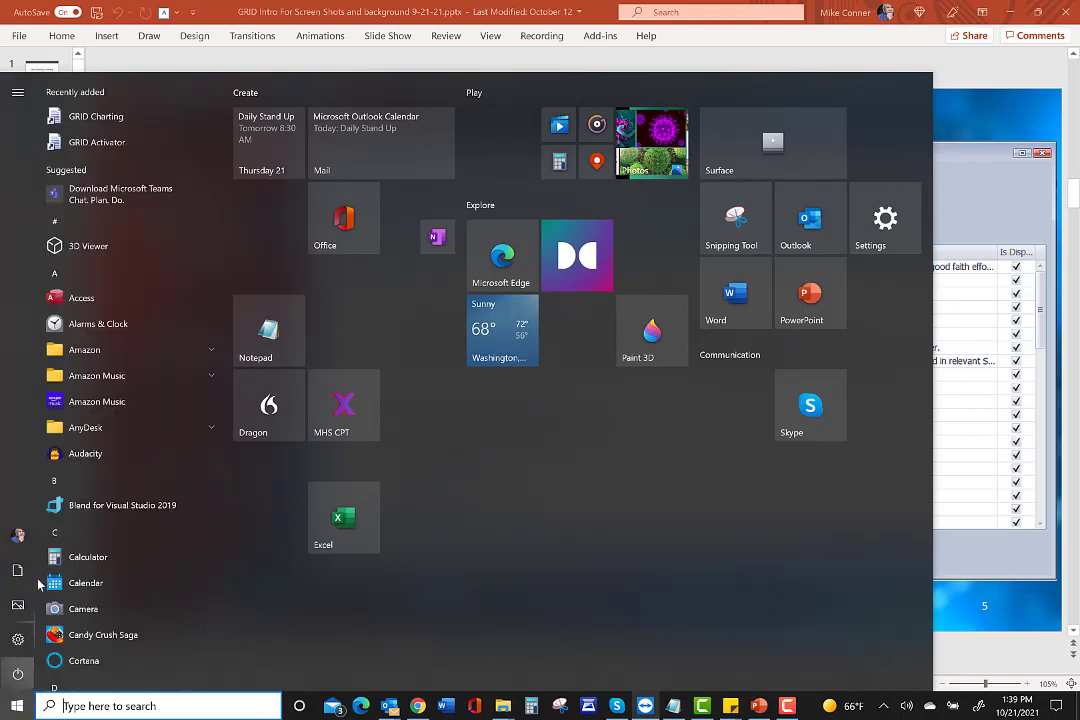
pyautogui.click(97, 119)
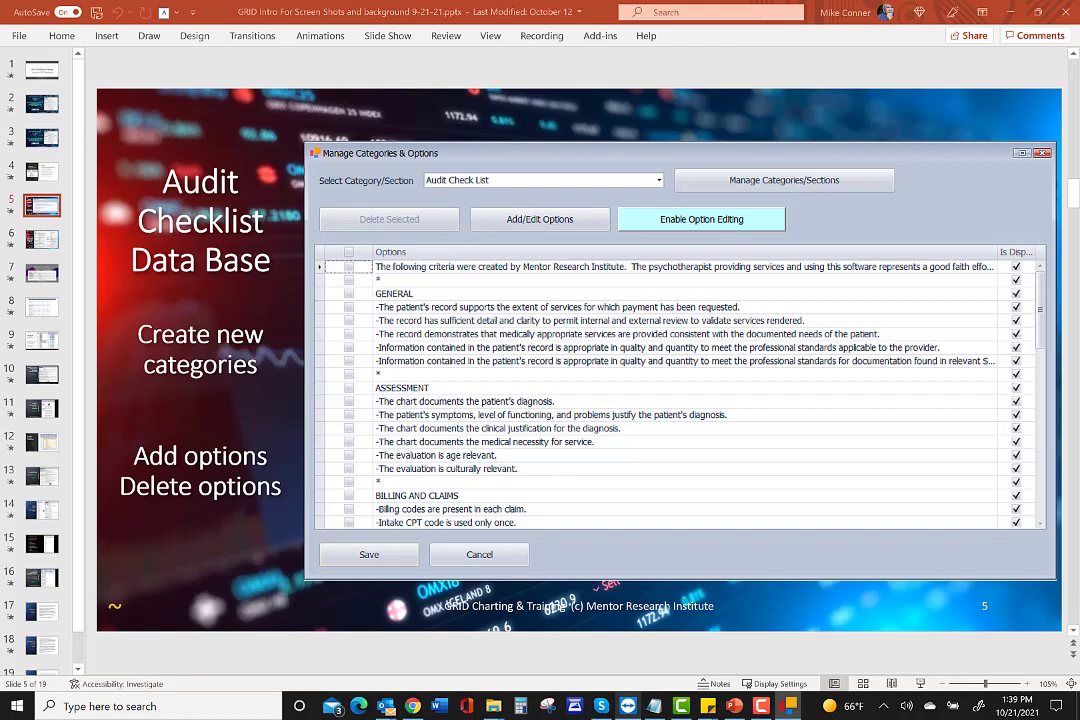
# Bring the Login window into view and sign in with the provider password.
pyautogui.moveTo(428, 0); pyautogui.dragTo(579, 161)
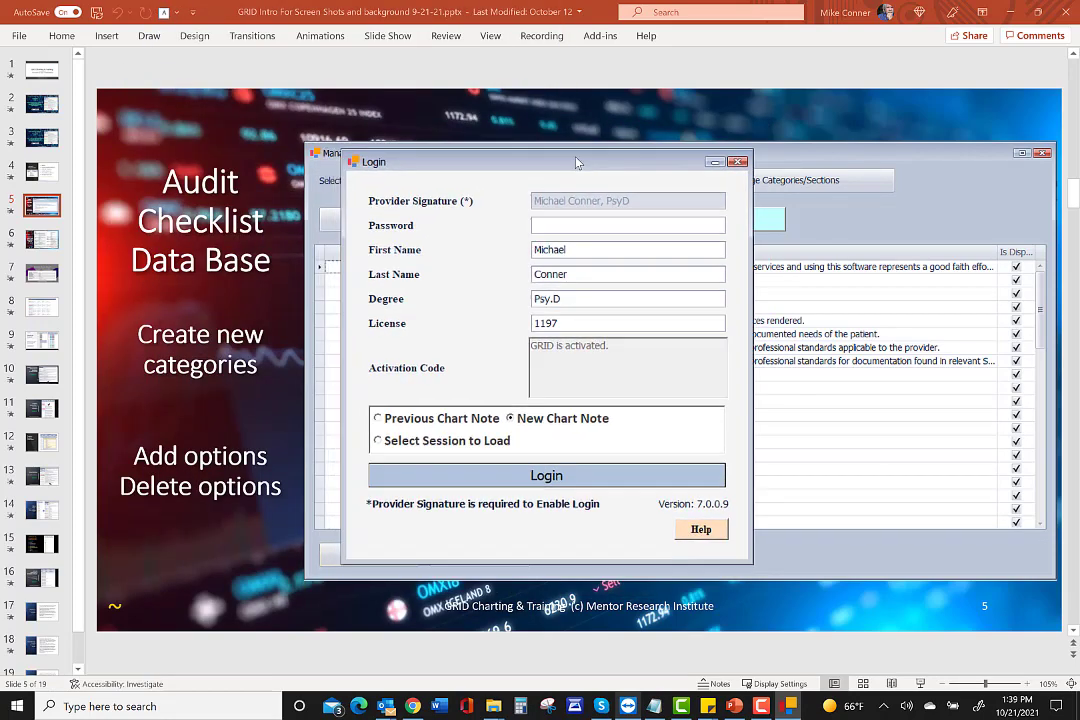
pyautogui.click(535, 227)
pyautogui.click(548, 476)
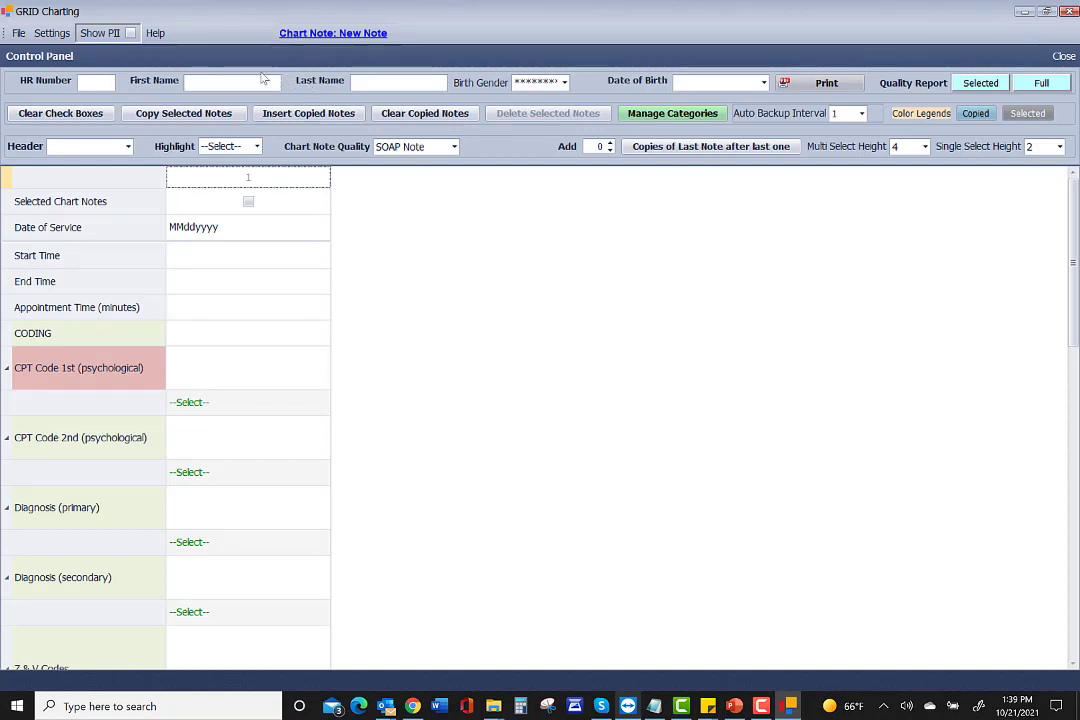
# Open Help > Help in Chrome, scroll through its questions, and return to GRID Charting.
pyautogui.click(147, 34)
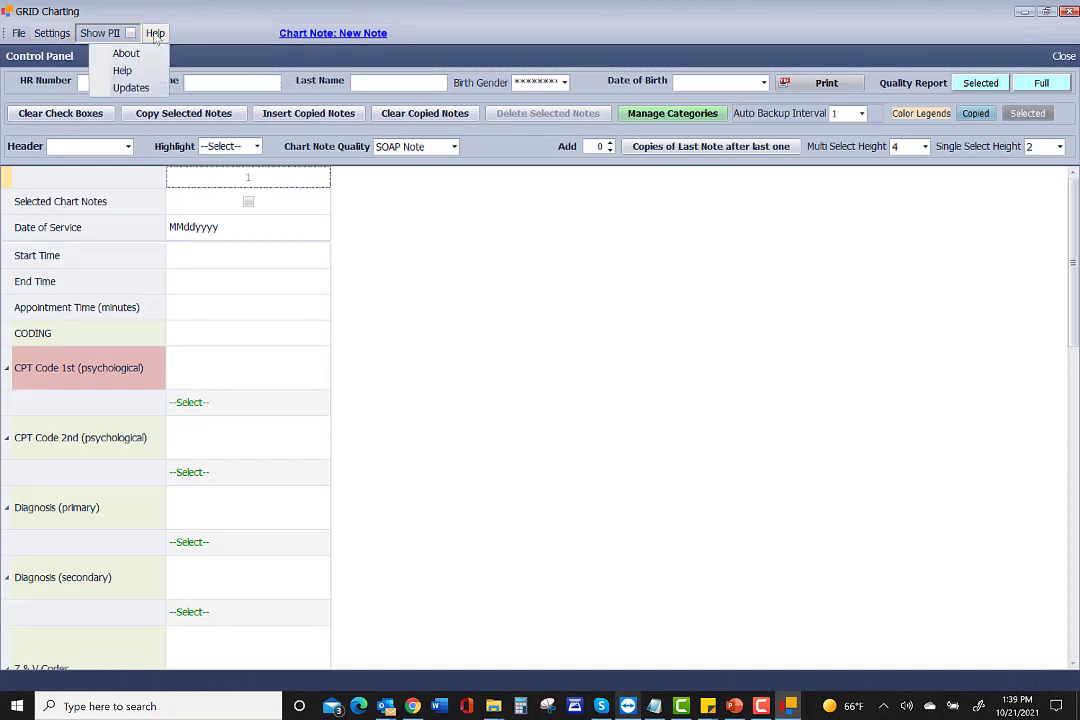
pyautogui.click(128, 86)
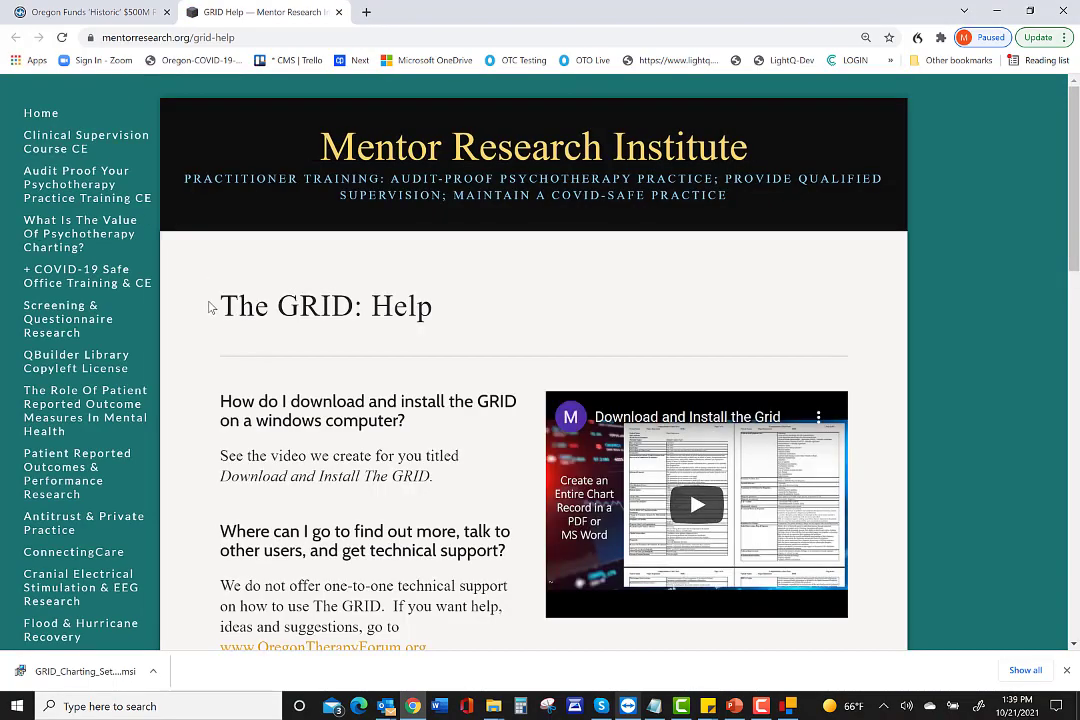
pyautogui.scroll(-3, 294, 374)
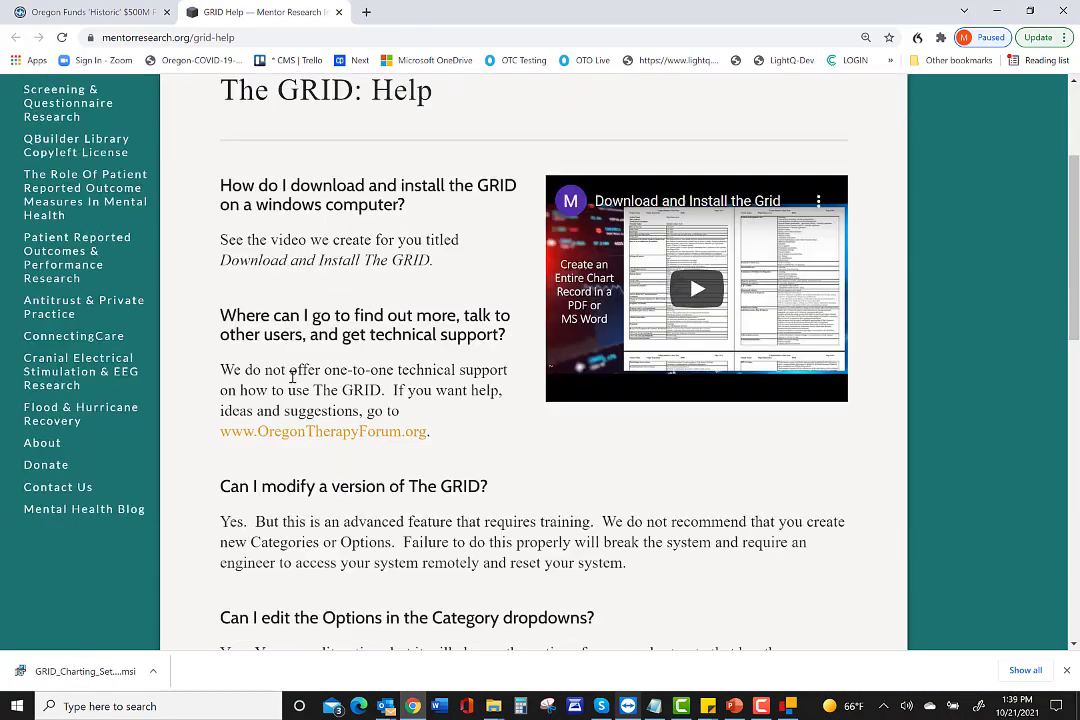
pyautogui.scroll(-8, 292, 377)
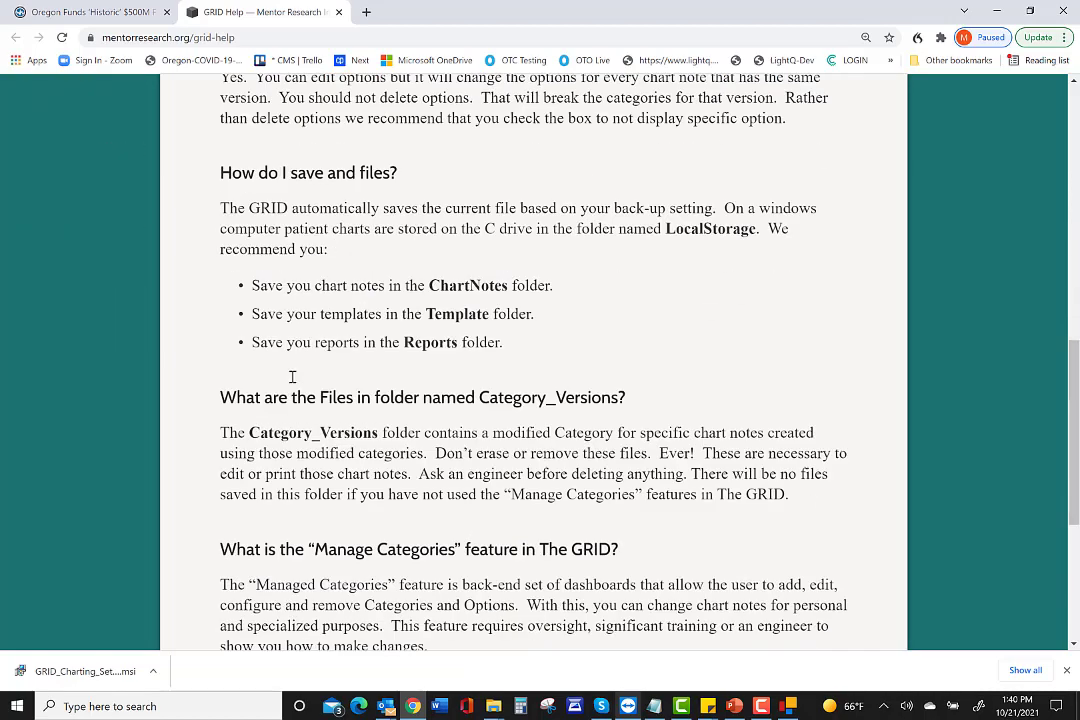
pyautogui.scroll(12, 293, 381)
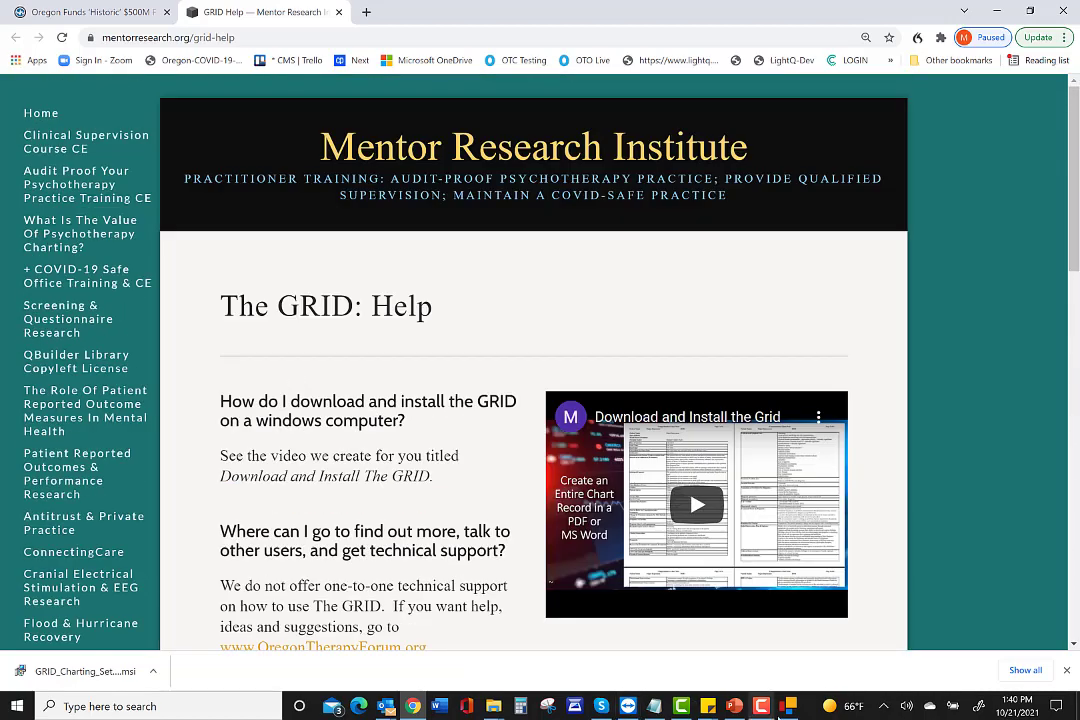
pyautogui.click(789, 706)
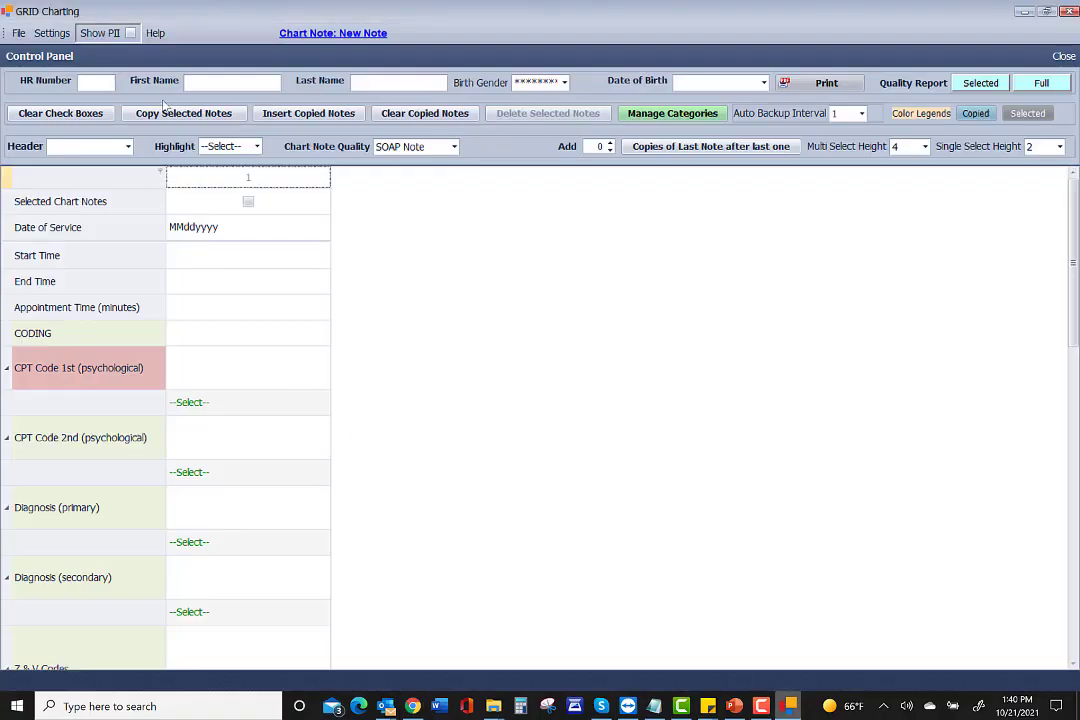
pyautogui.click(156, 36)
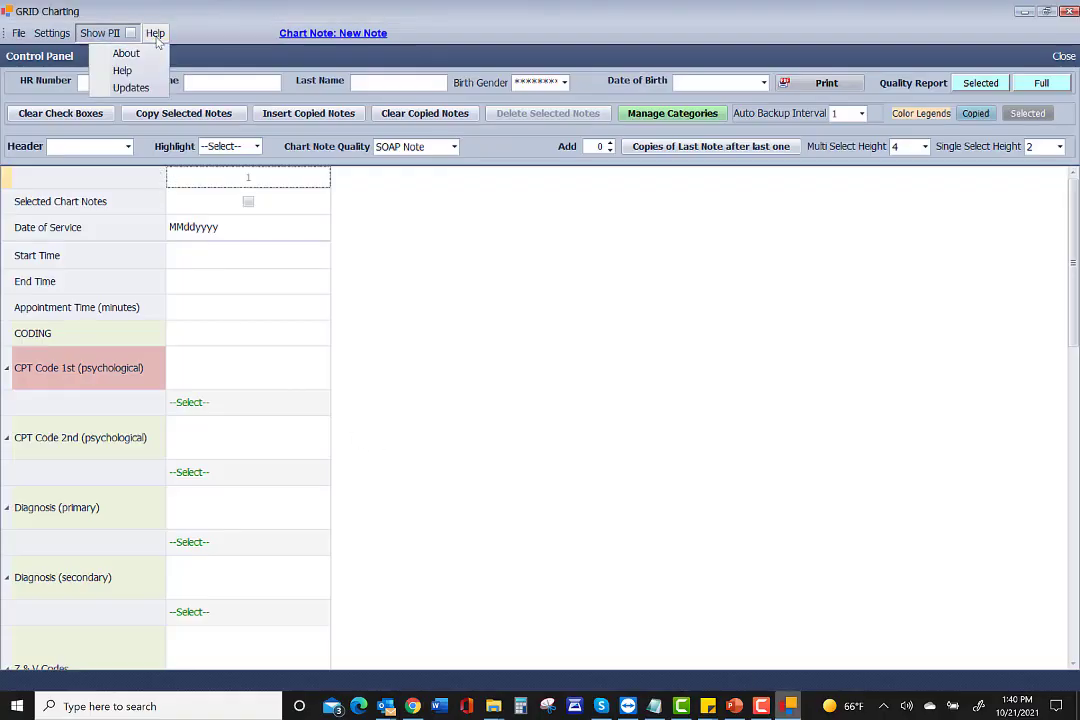
# View the GRID Updates page listing version 7.0.6 and its installers, then return to GRID Charting.
pyautogui.click(130, 88)
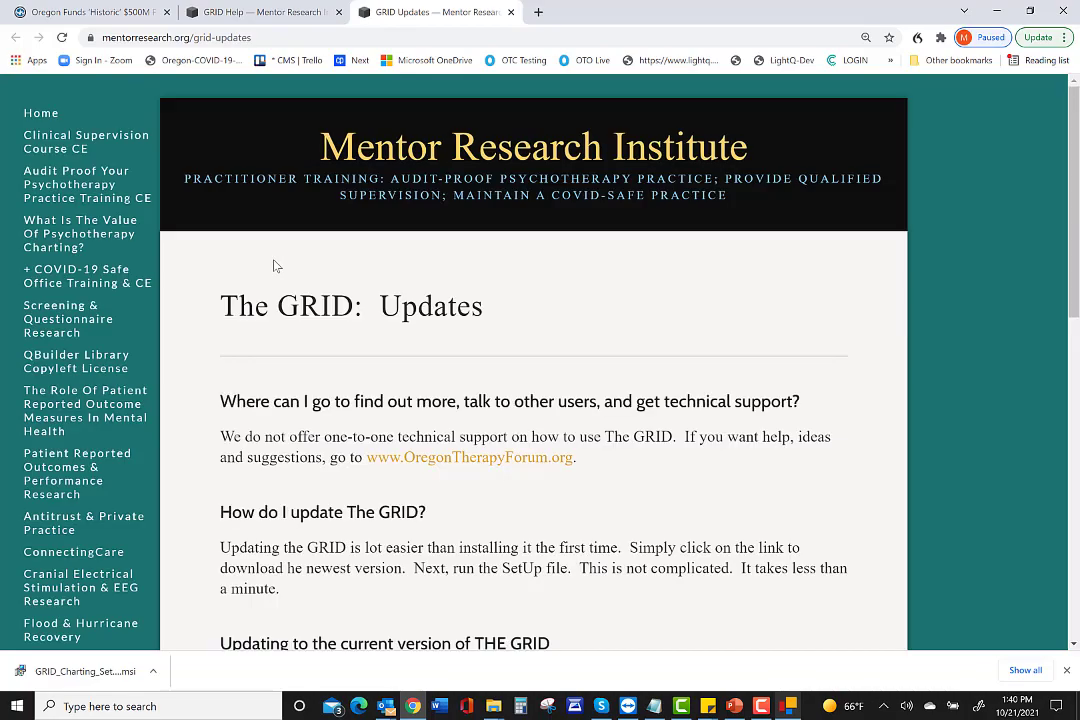
pyautogui.scroll(-6, 325, 442)
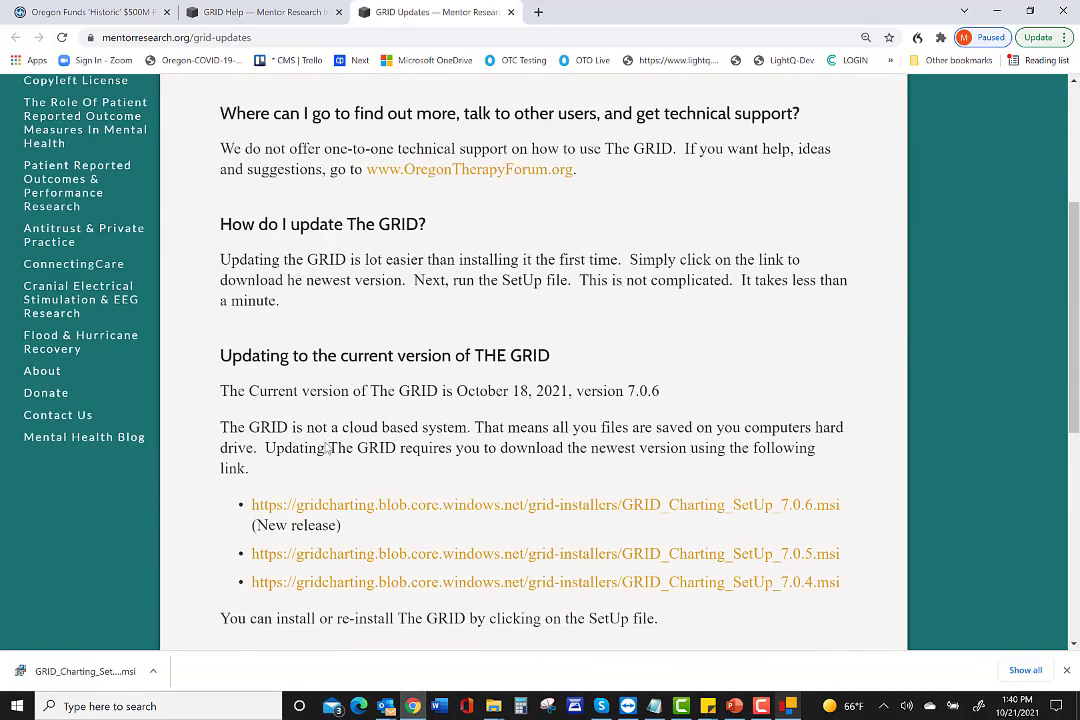
pyautogui.scroll(-3, 325, 442)
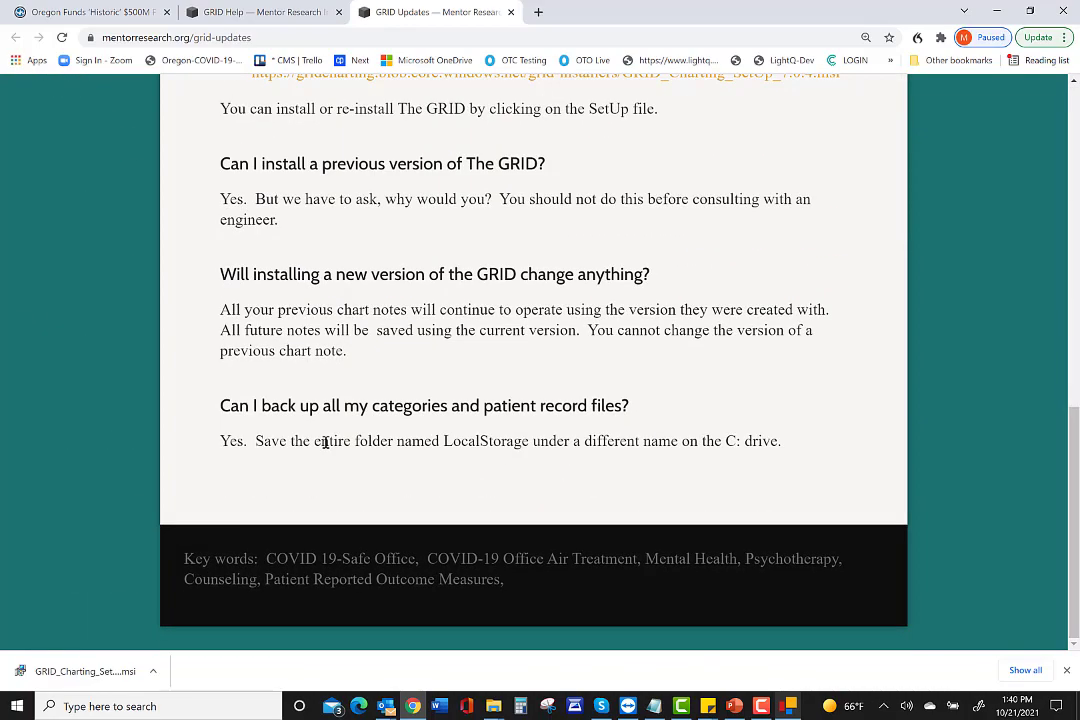
pyautogui.scroll(7, 325, 442)
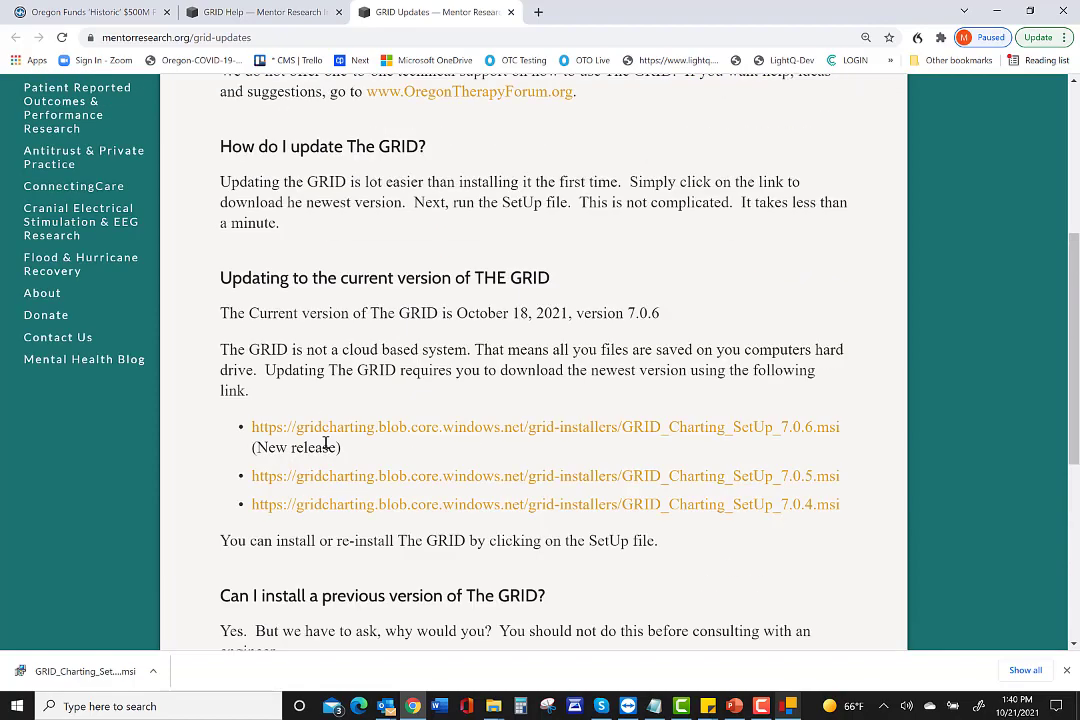
pyautogui.scroll(-2, 325, 442)
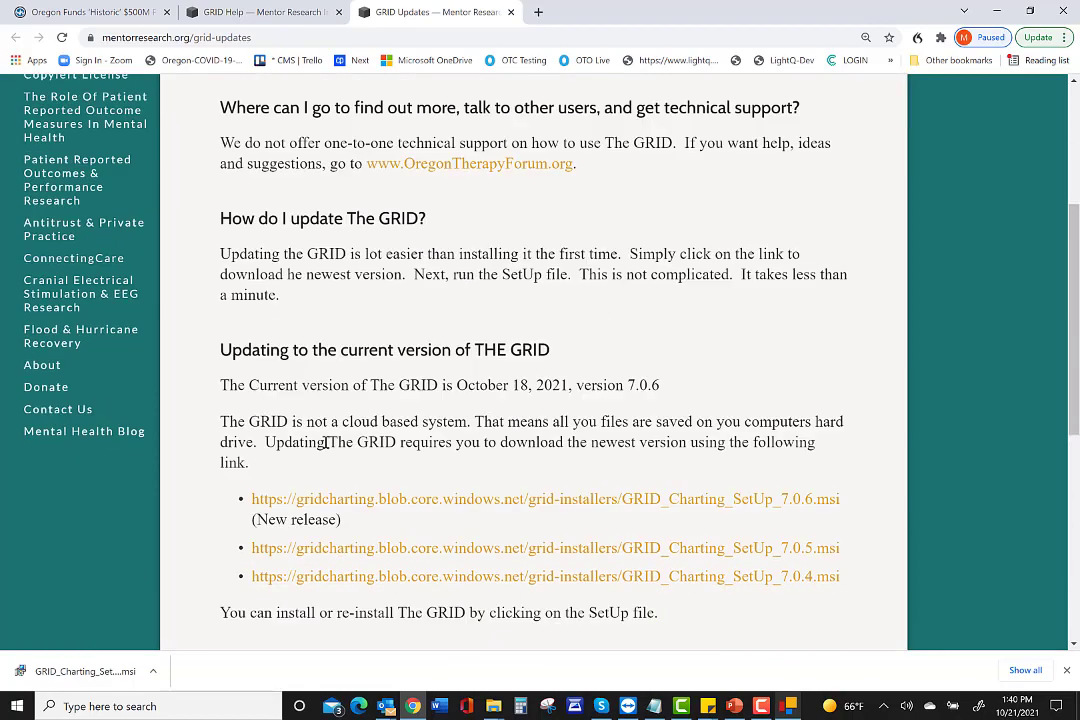
pyautogui.scroll(2, 323, 441)
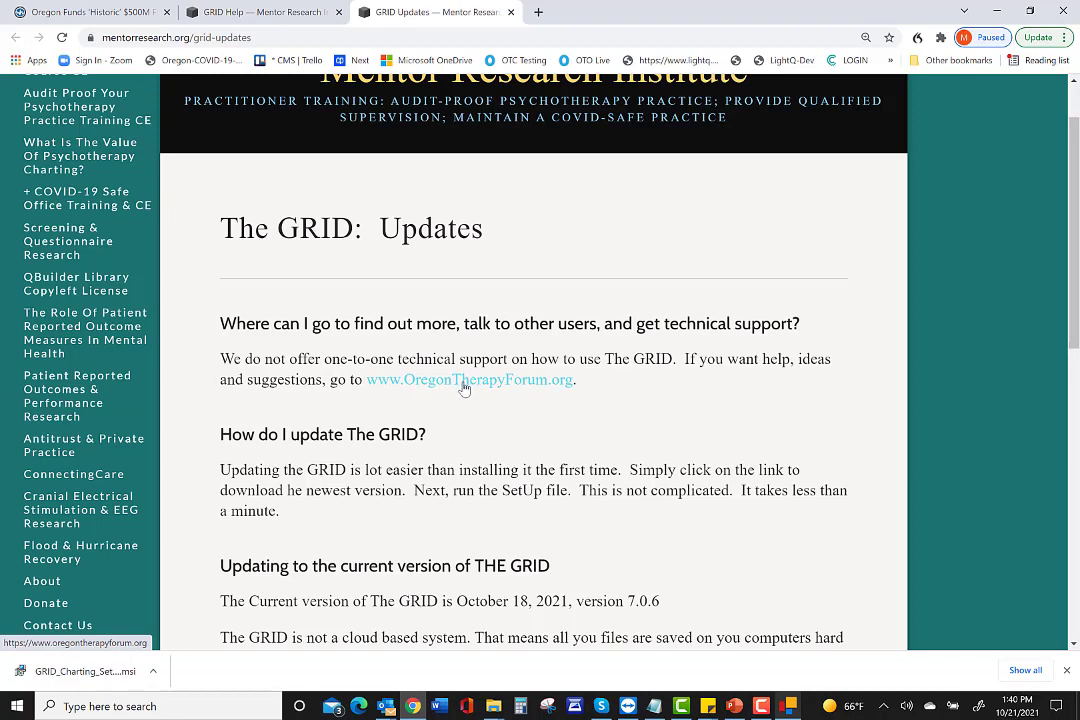
pyautogui.scroll(1, 463, 388)
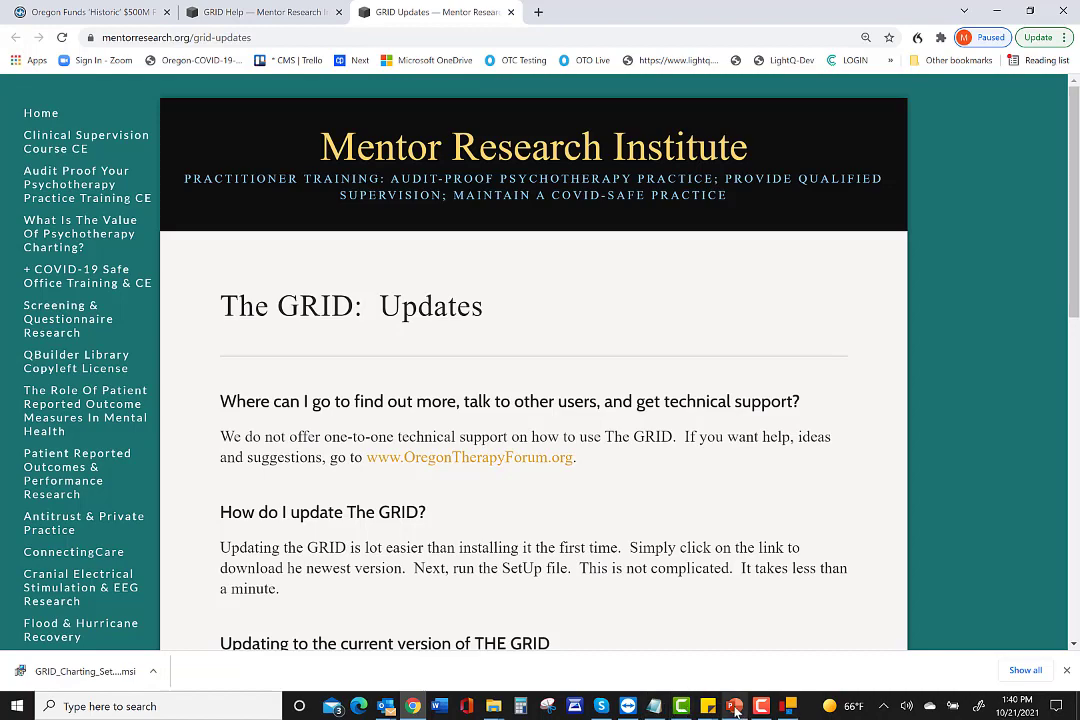
pyautogui.click(789, 706)
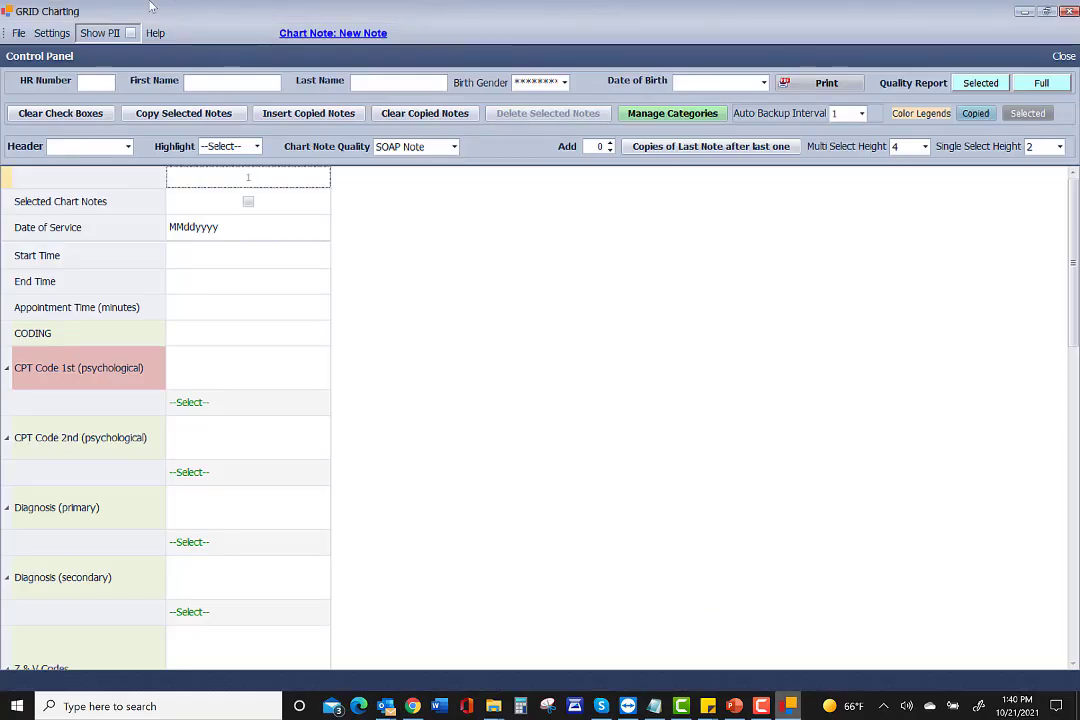
# Review the saved category versions under Settings > Select Category Version.
pyautogui.click(50, 35)
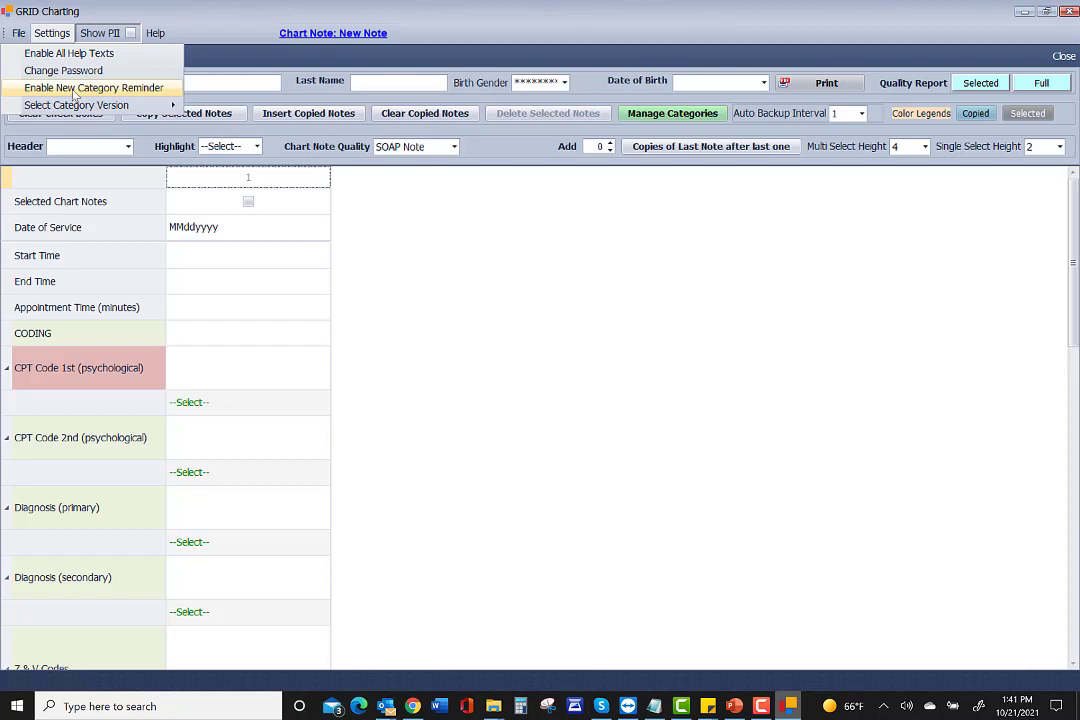
pyautogui.moveTo(58, 105)
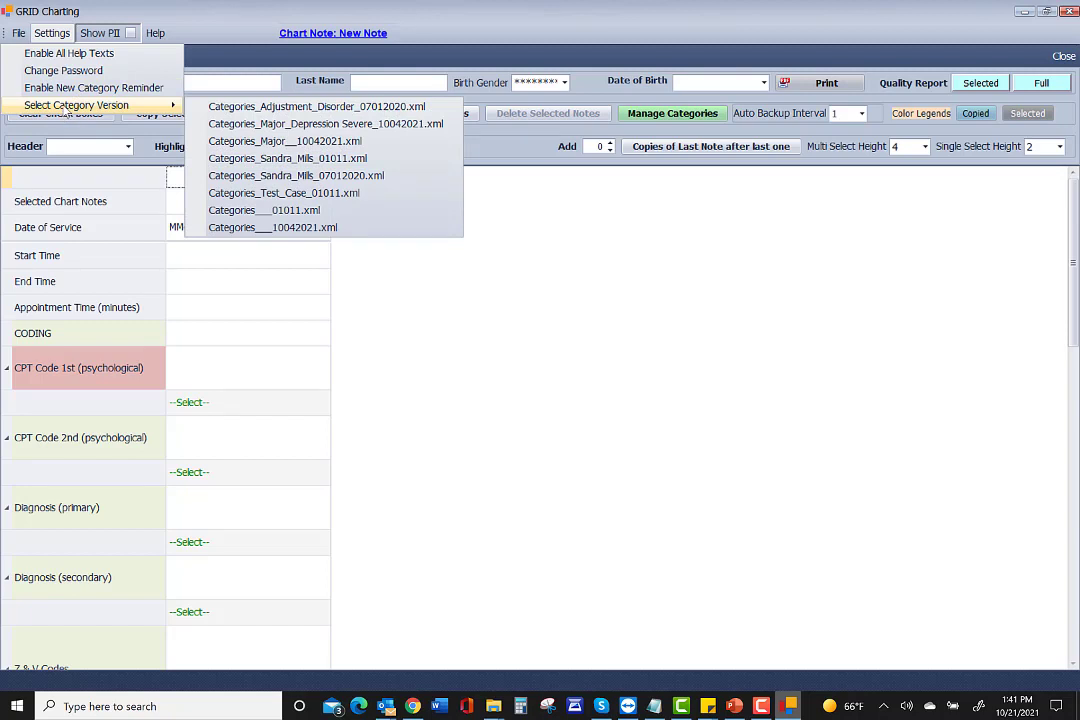
pyautogui.moveTo(155, 33)
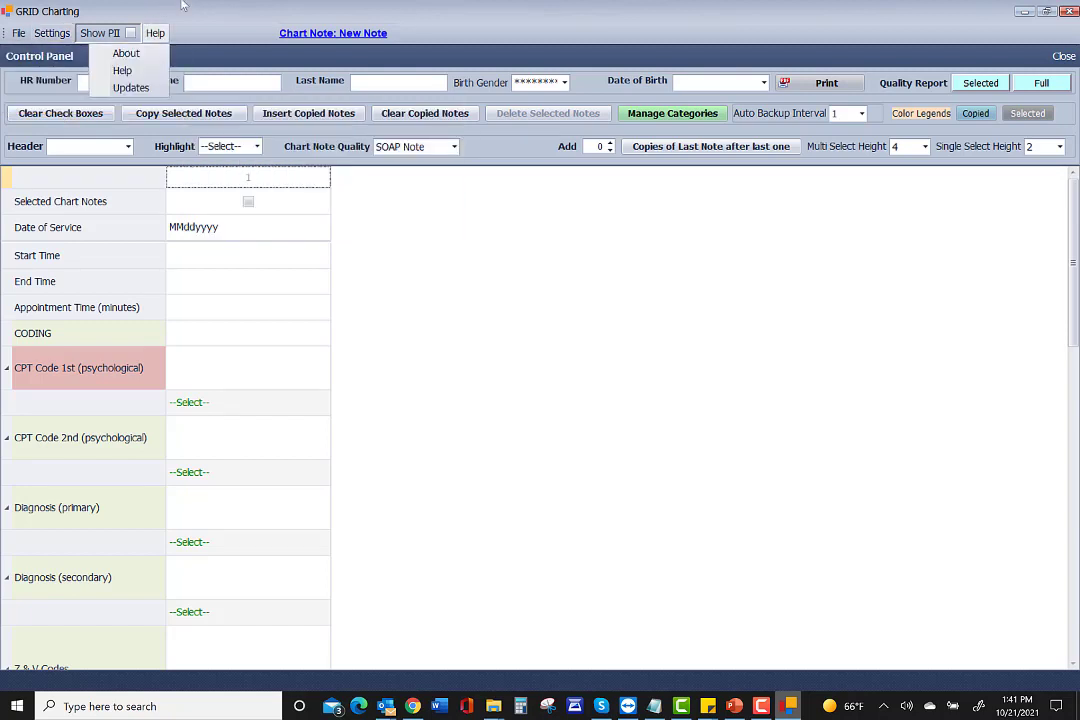
pyautogui.moveTo(18, 35)
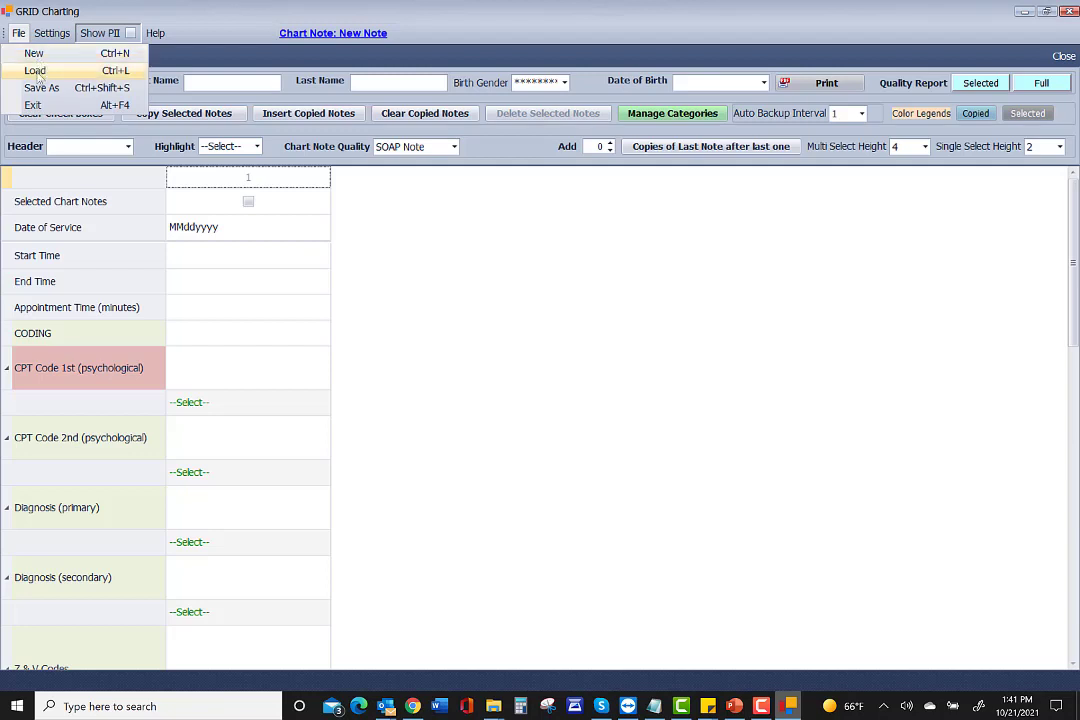
# Discard the blank note and load MajorDepression Severe ver 0.9.xml from LocalStorage > Templates.
pyautogui.click(36, 71)
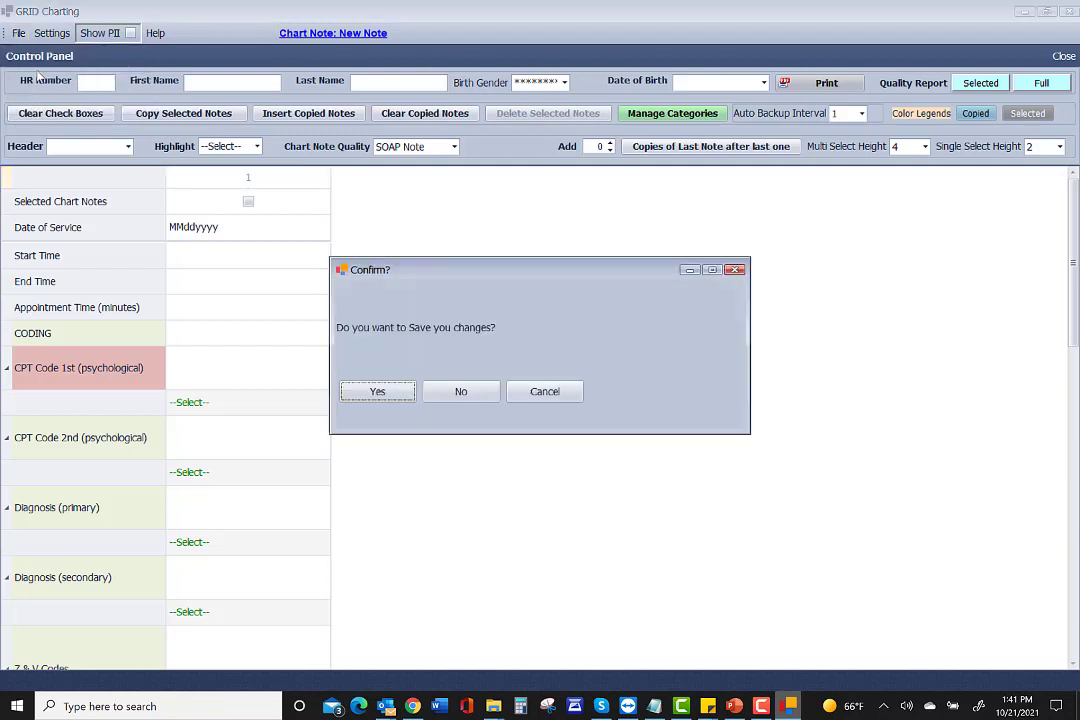
pyautogui.click(461, 394)
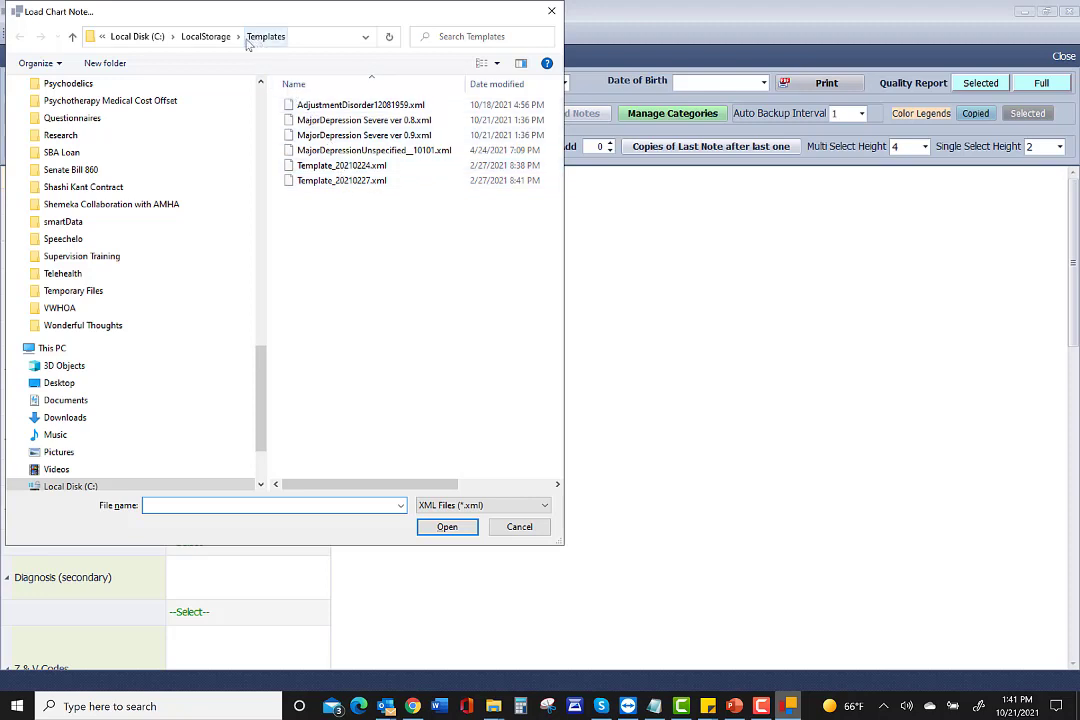
pyautogui.click(206, 37)
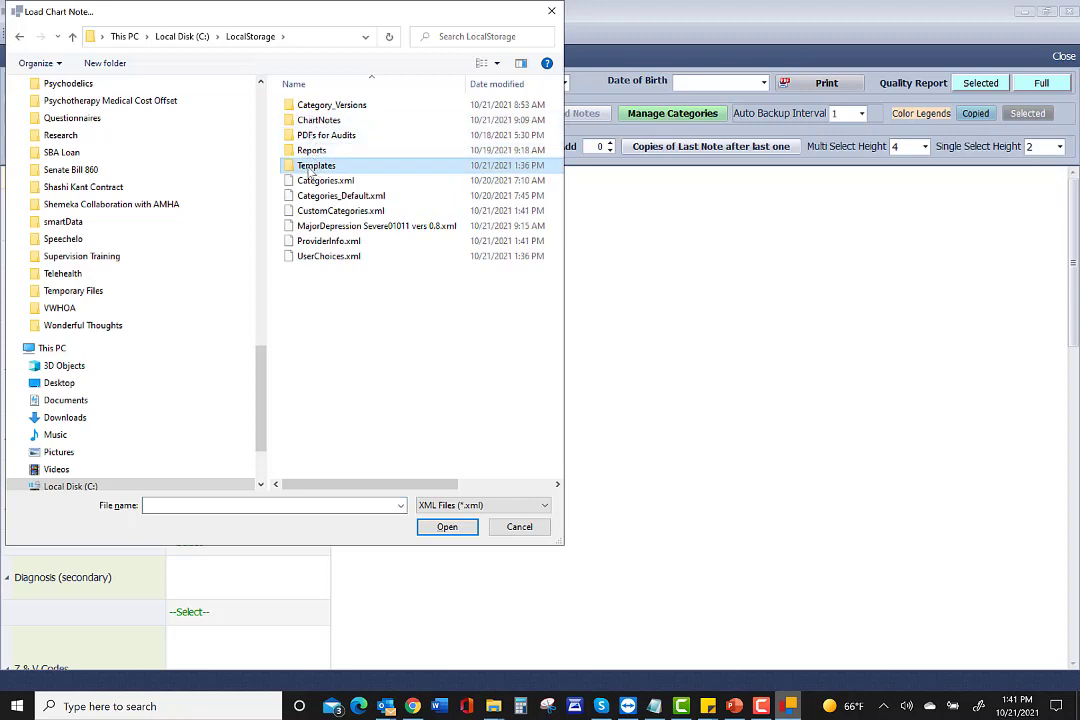
pyautogui.doubleClick(310, 167)
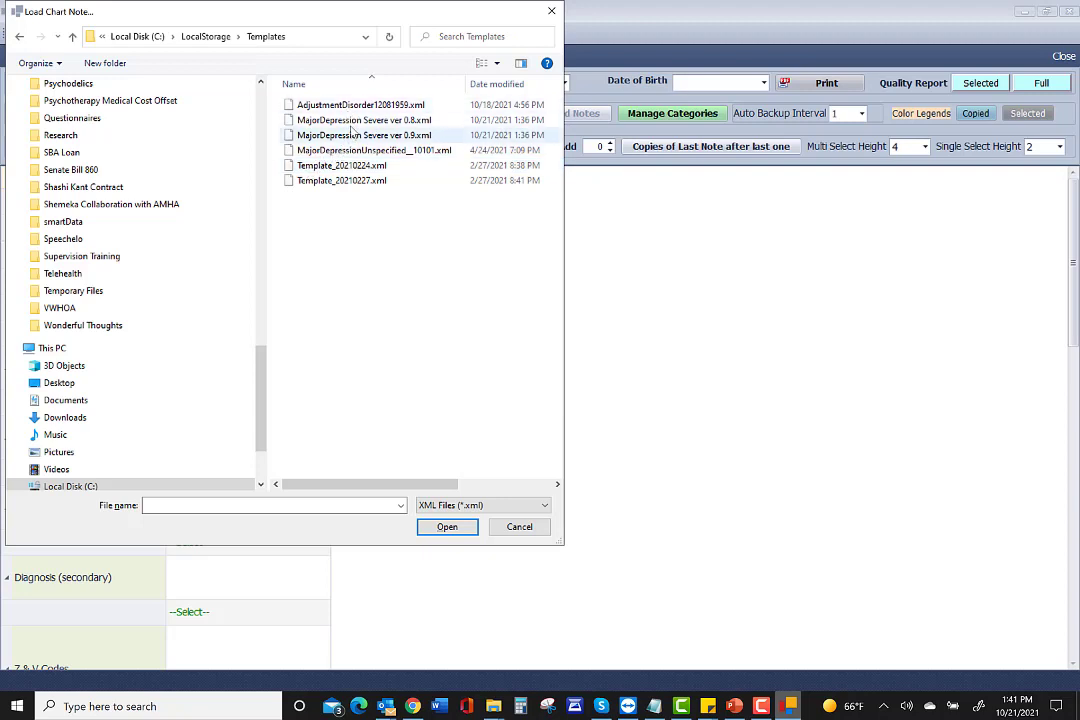
pyautogui.click(343, 136)
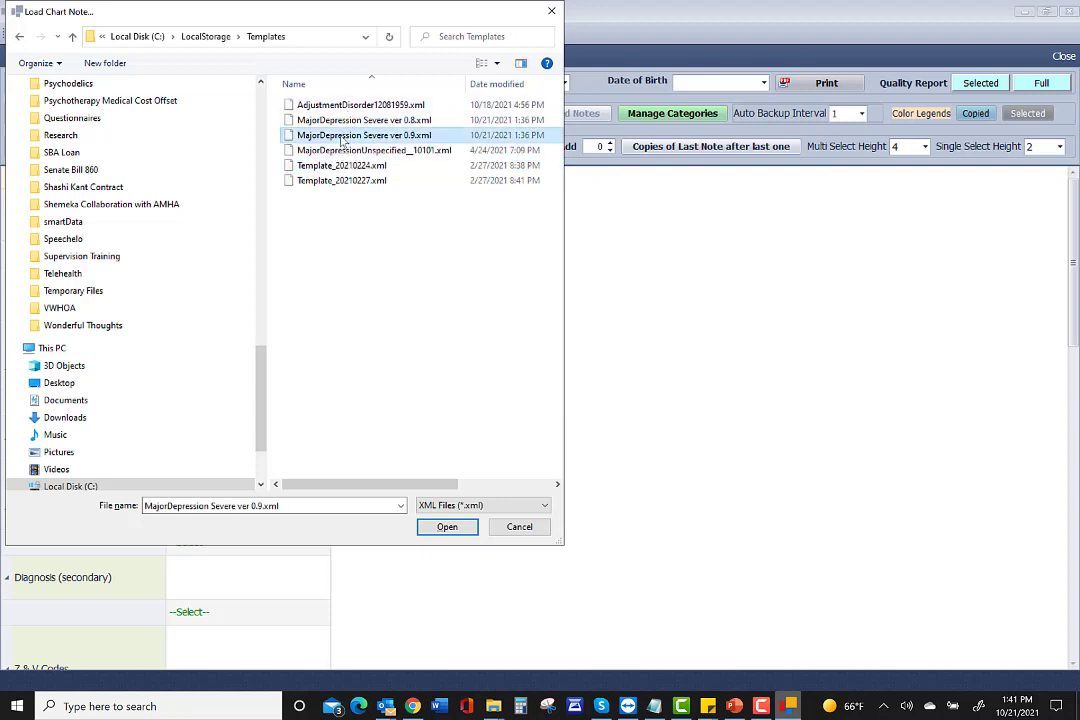
pyautogui.click(446, 529)
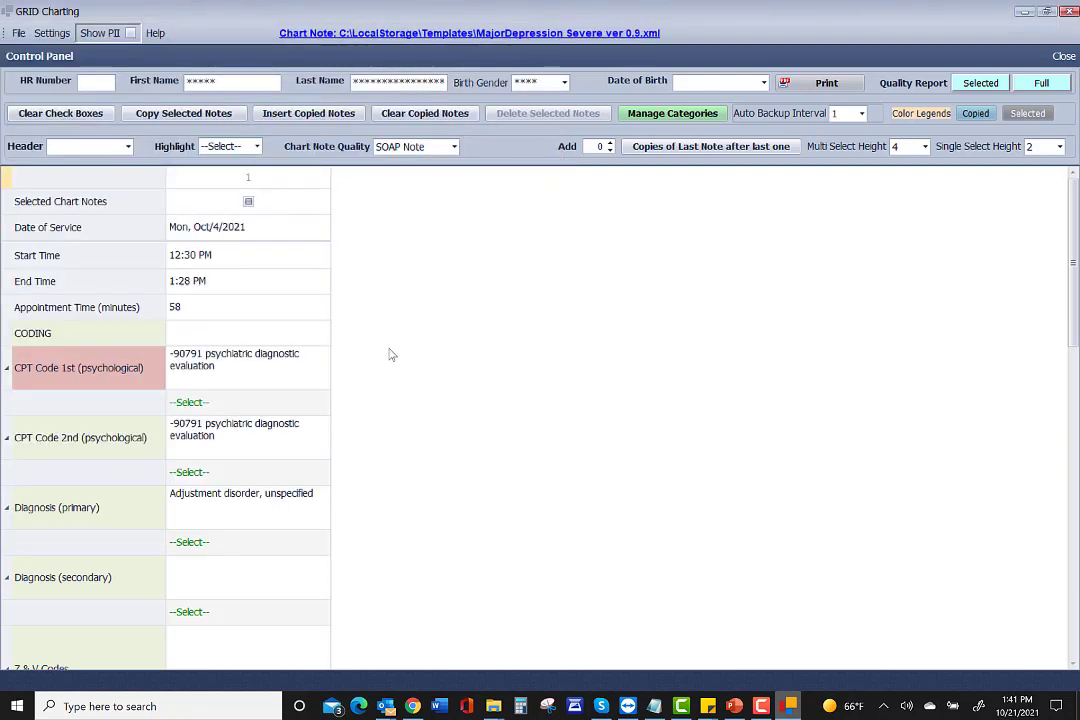
# Set quality to High and multi-select height to 2, turn on Show PII, and preview the printout.
pyautogui.click(454, 148)
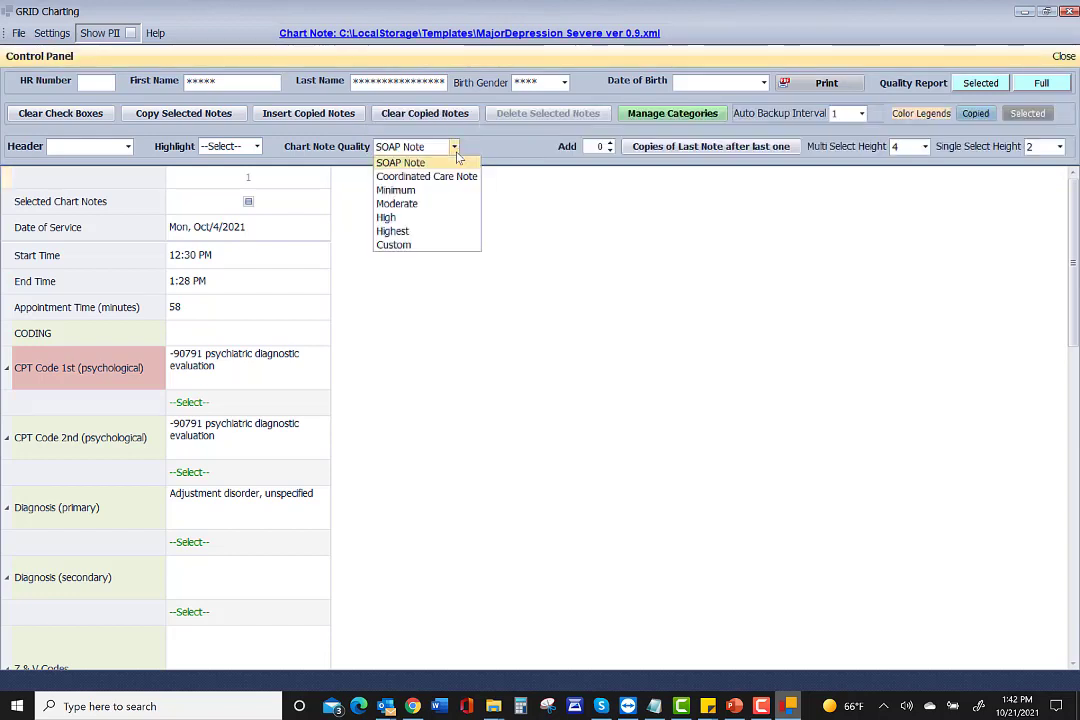
pyautogui.click(388, 217)
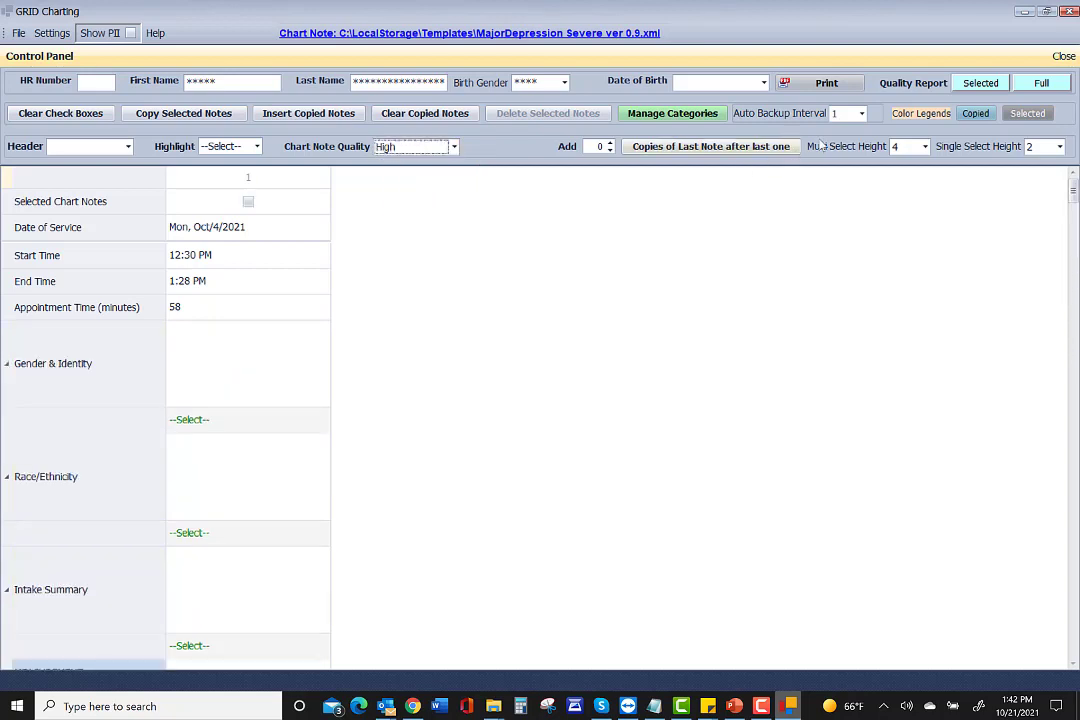
pyautogui.click(915, 146)
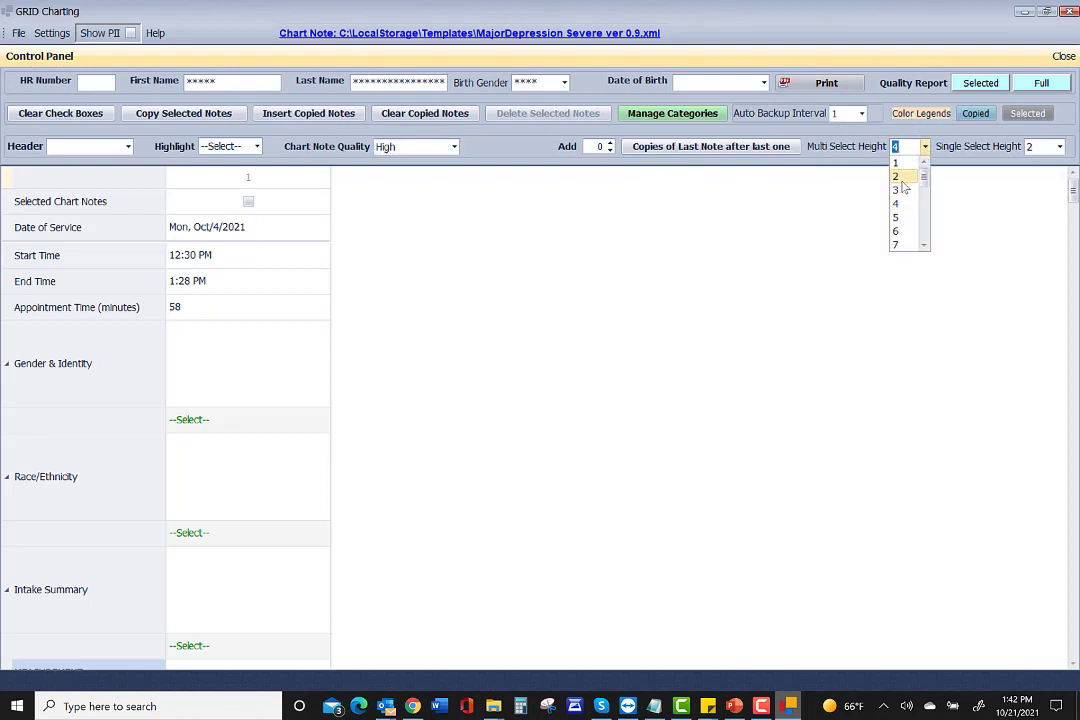
pyautogui.click(900, 179)
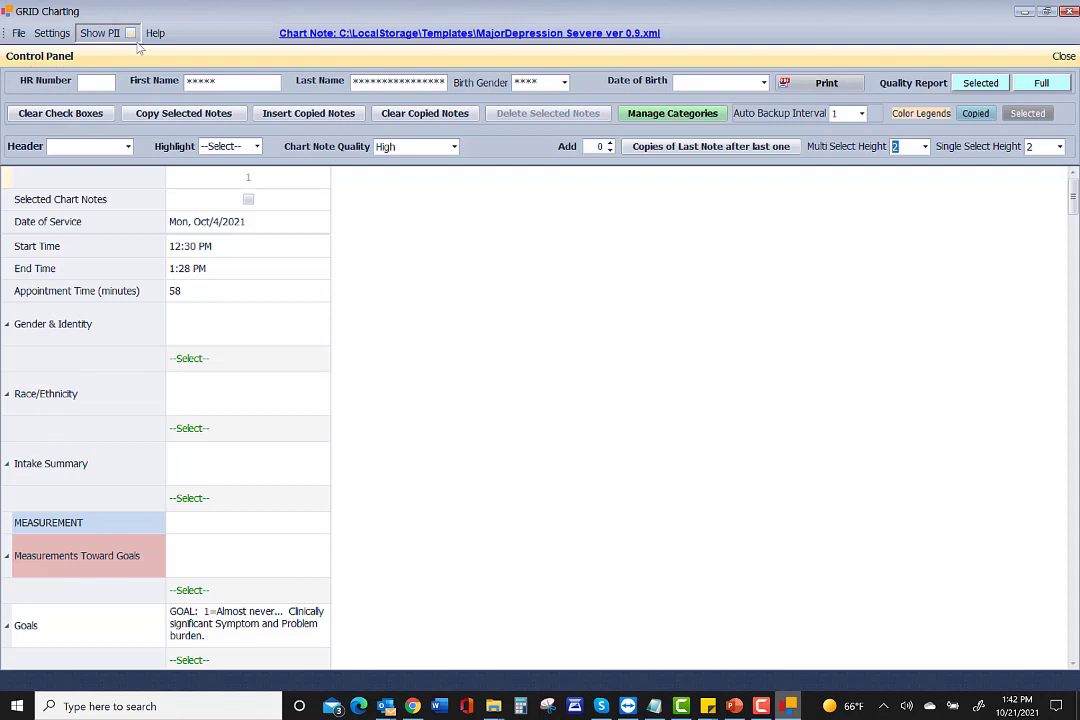
pyautogui.click(130, 35)
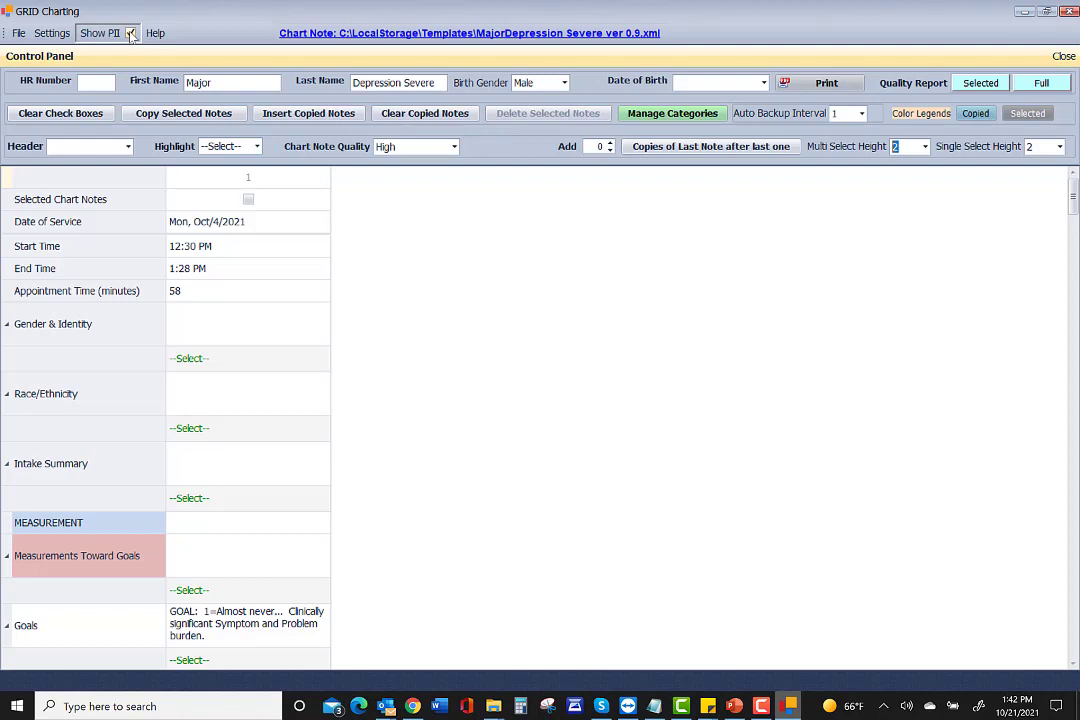
pyautogui.click(825, 88)
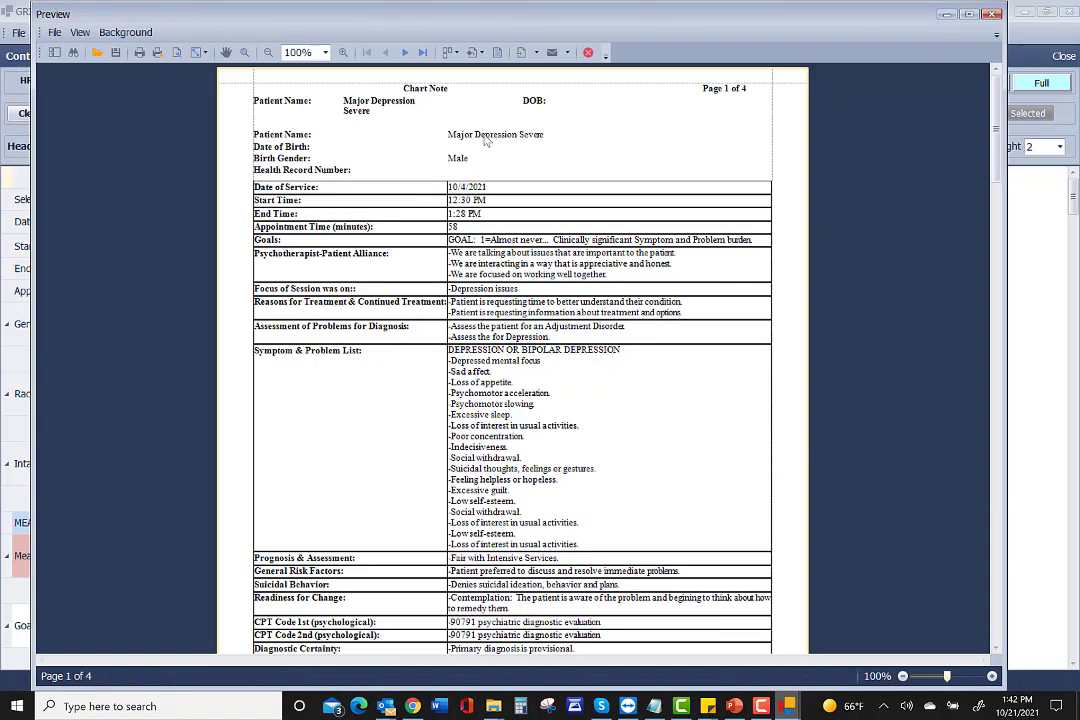
# Scroll the four preview pages, check the File menu and export formats, then close the preview.
pyautogui.scroll(-10, 557, 258)
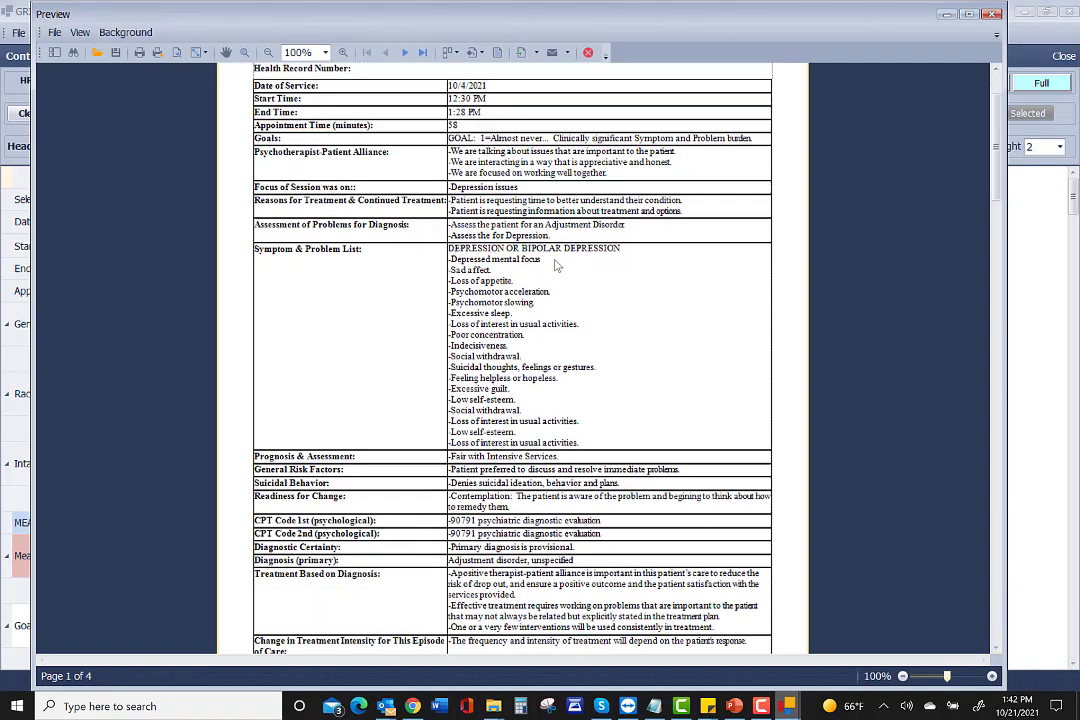
pyautogui.scroll(-15, 557, 270)
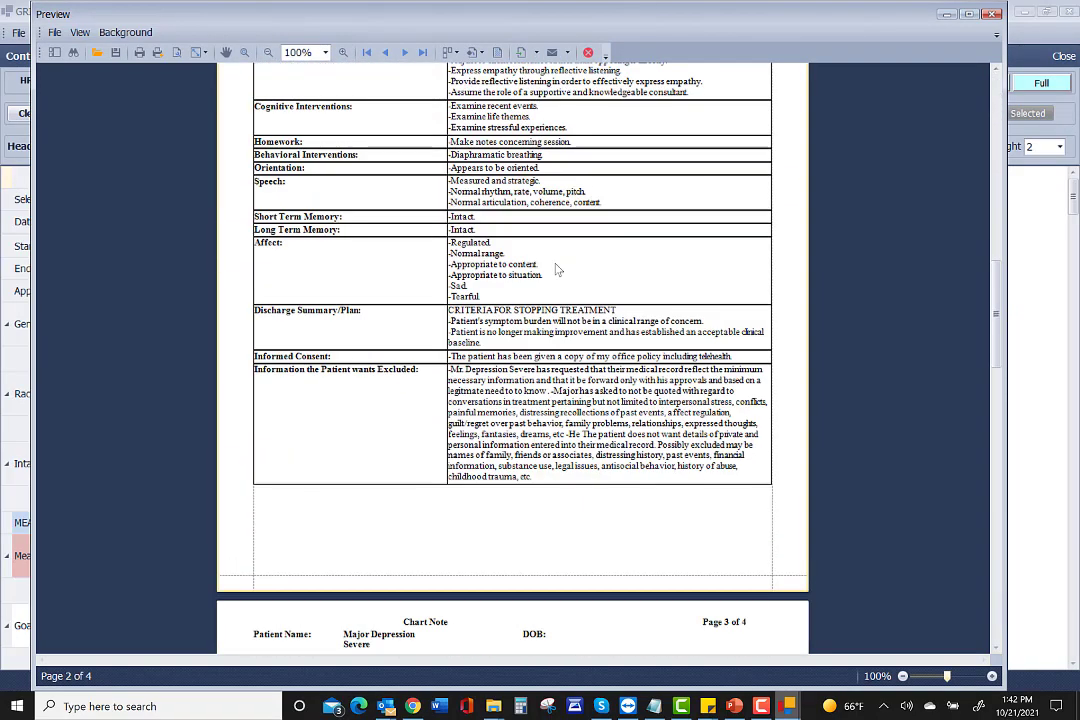
pyautogui.scroll(-15, 557, 270)
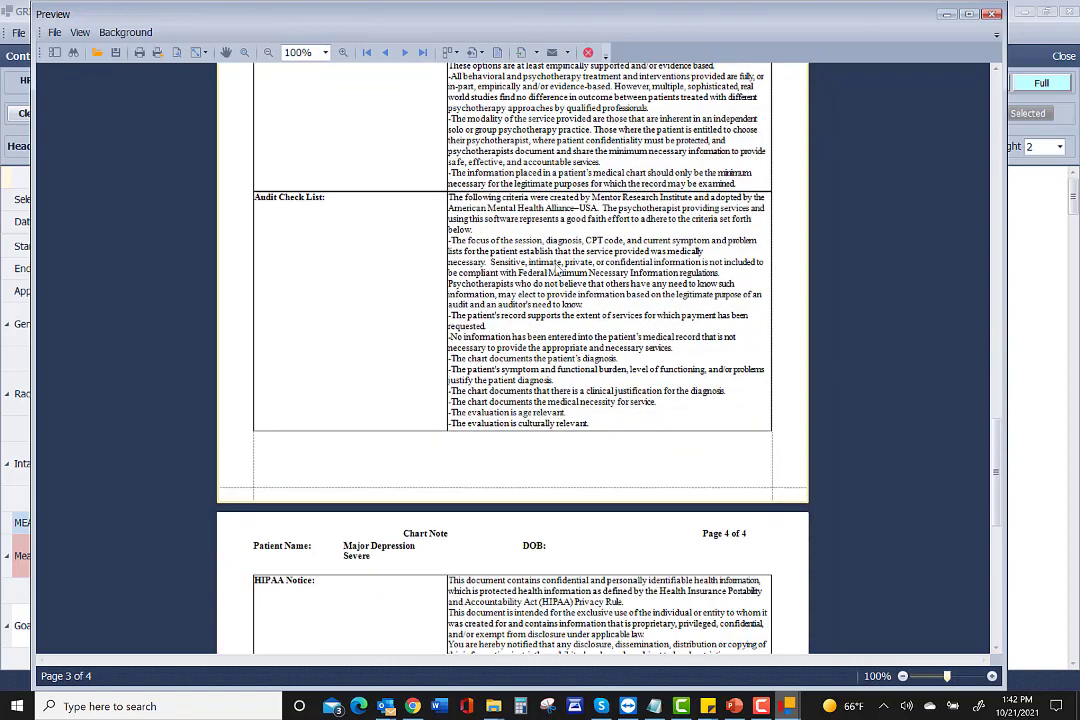
pyautogui.scroll(5, 557, 270)
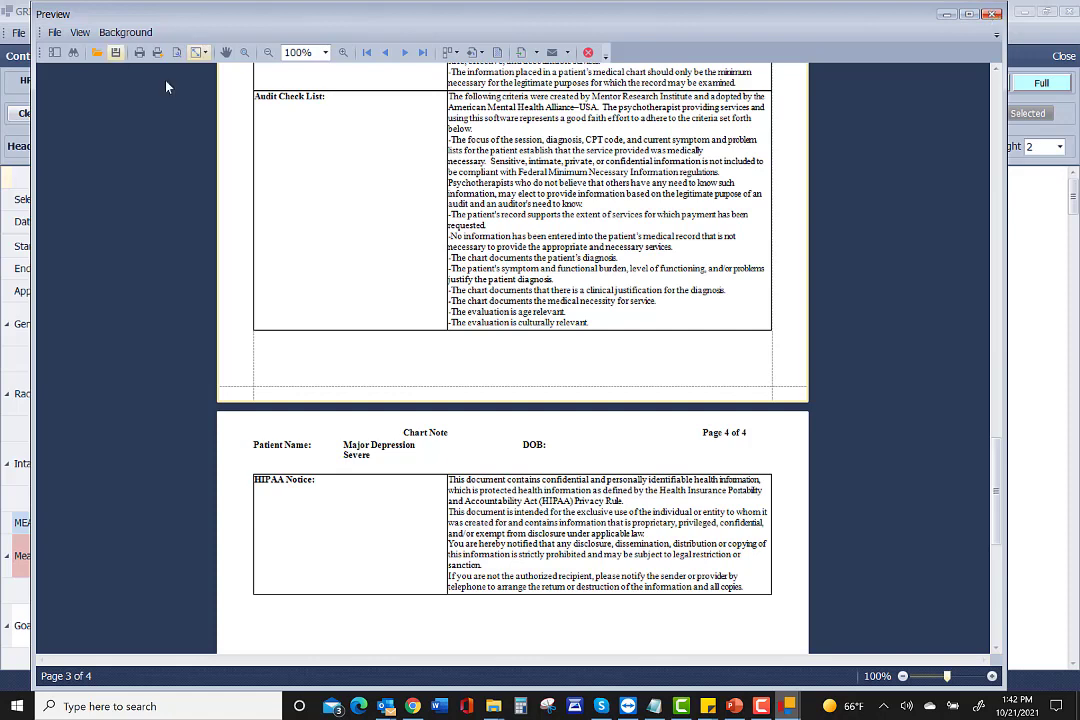
pyautogui.click(53, 33)
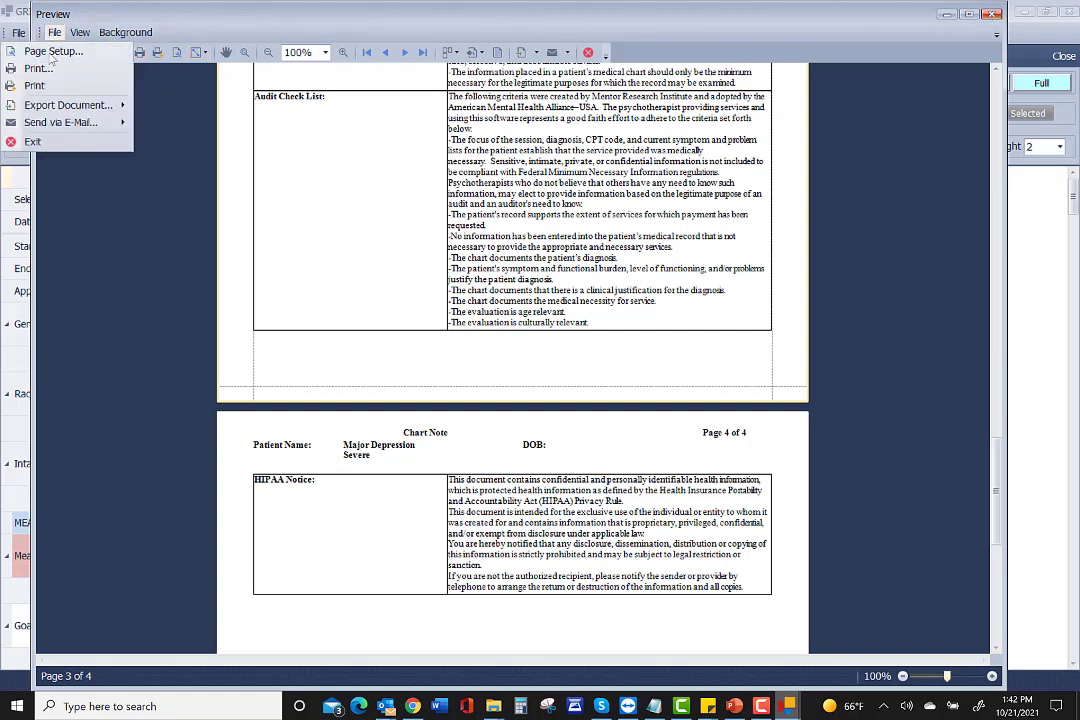
pyautogui.moveTo(112, 105)
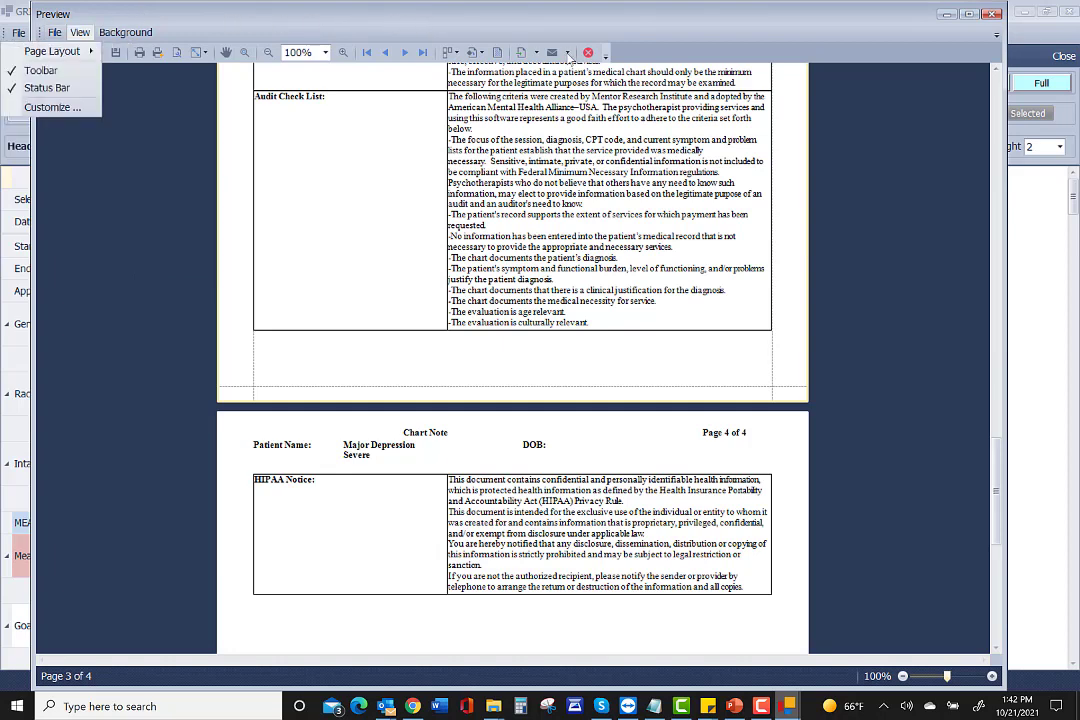
pyautogui.click(567, 54)
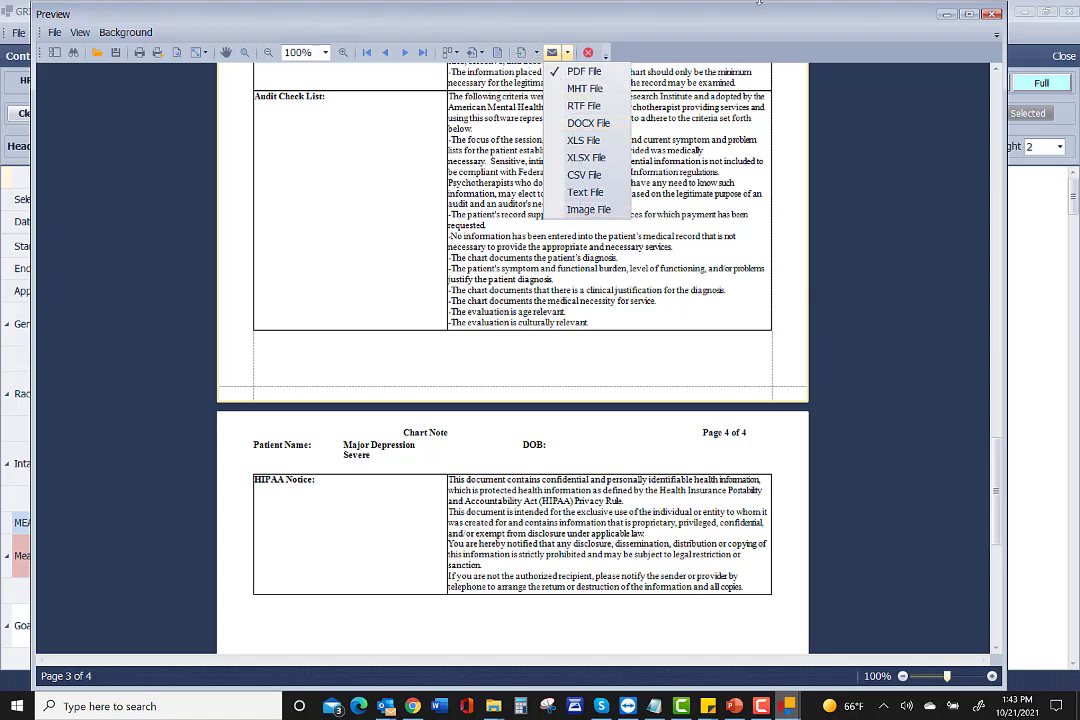
pyautogui.click(994, 16)
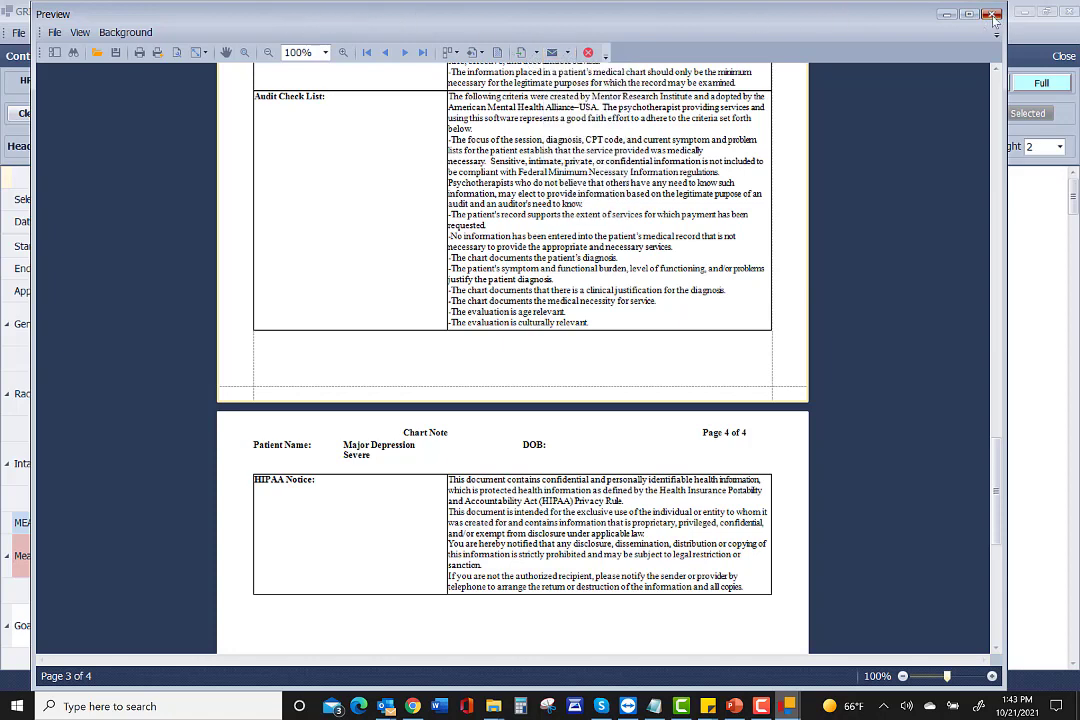
pyautogui.click(994, 16)
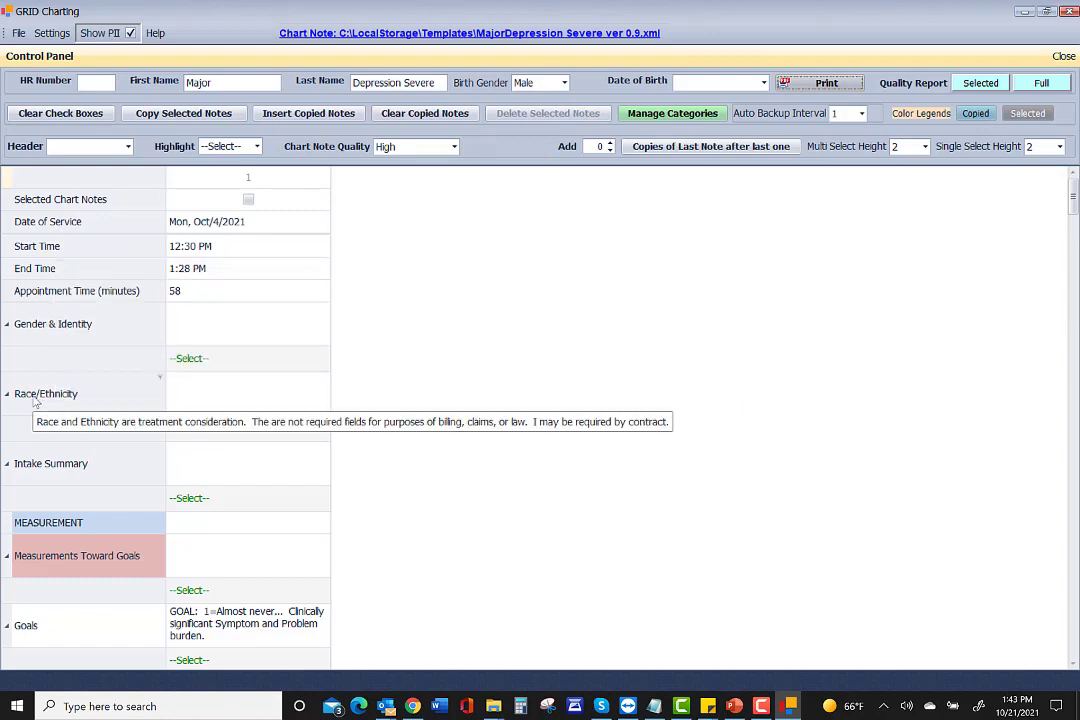
pyautogui.scroll(-10, 25, 465)
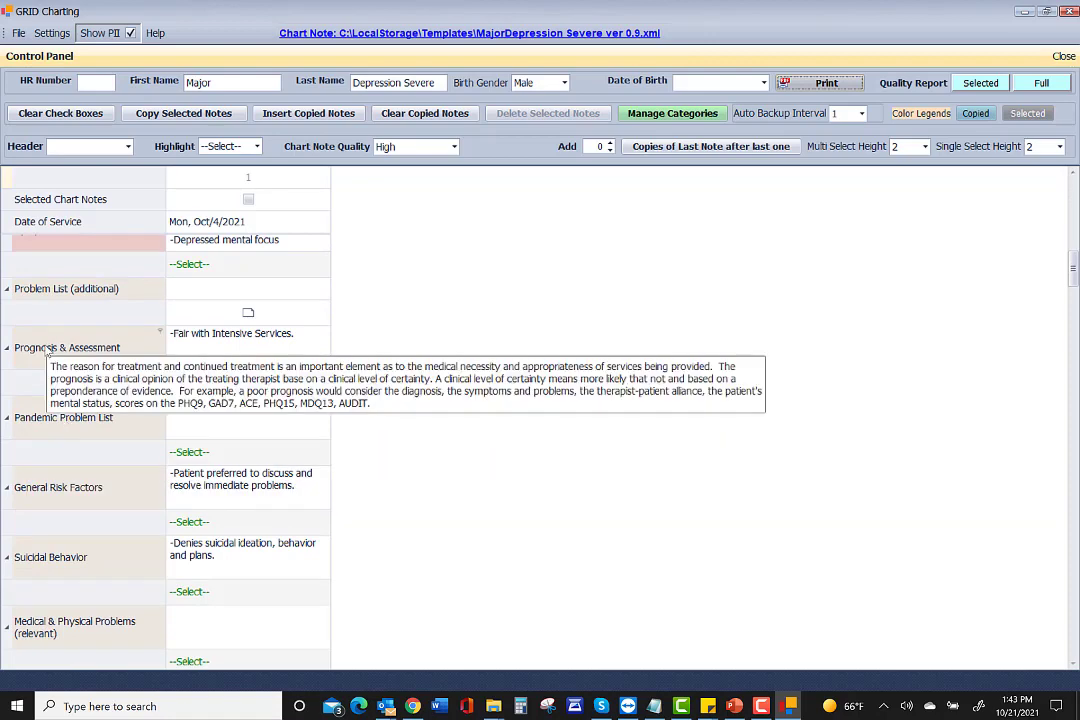
pyautogui.scroll(-5, 45, 352)
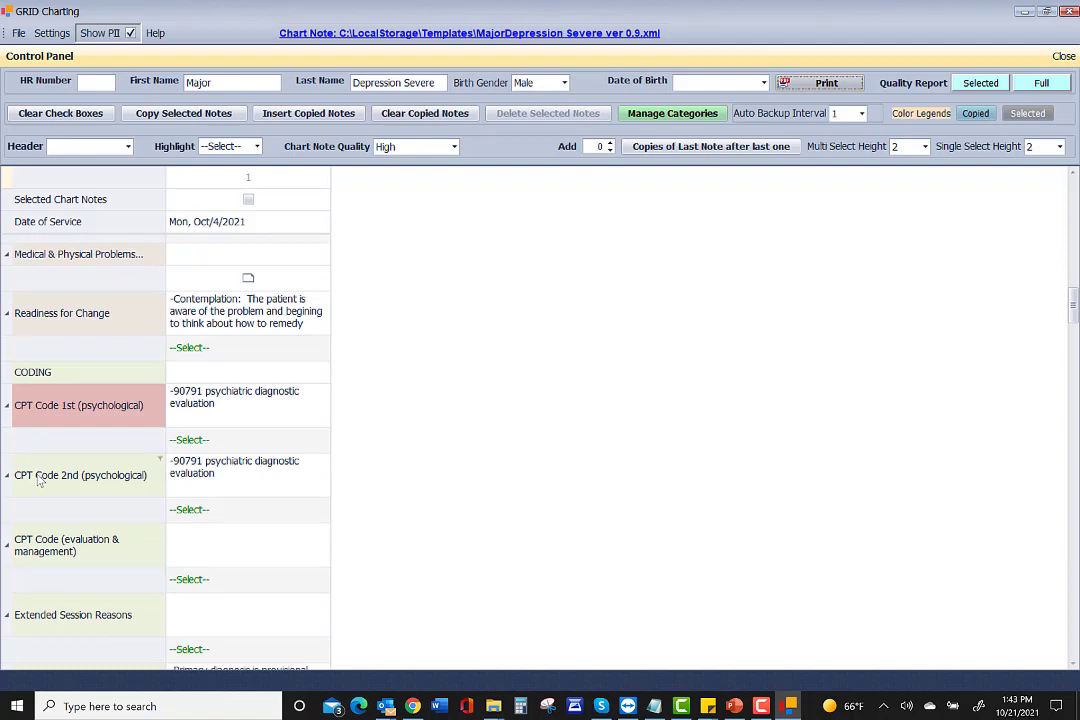
pyautogui.moveTo(68, 408)
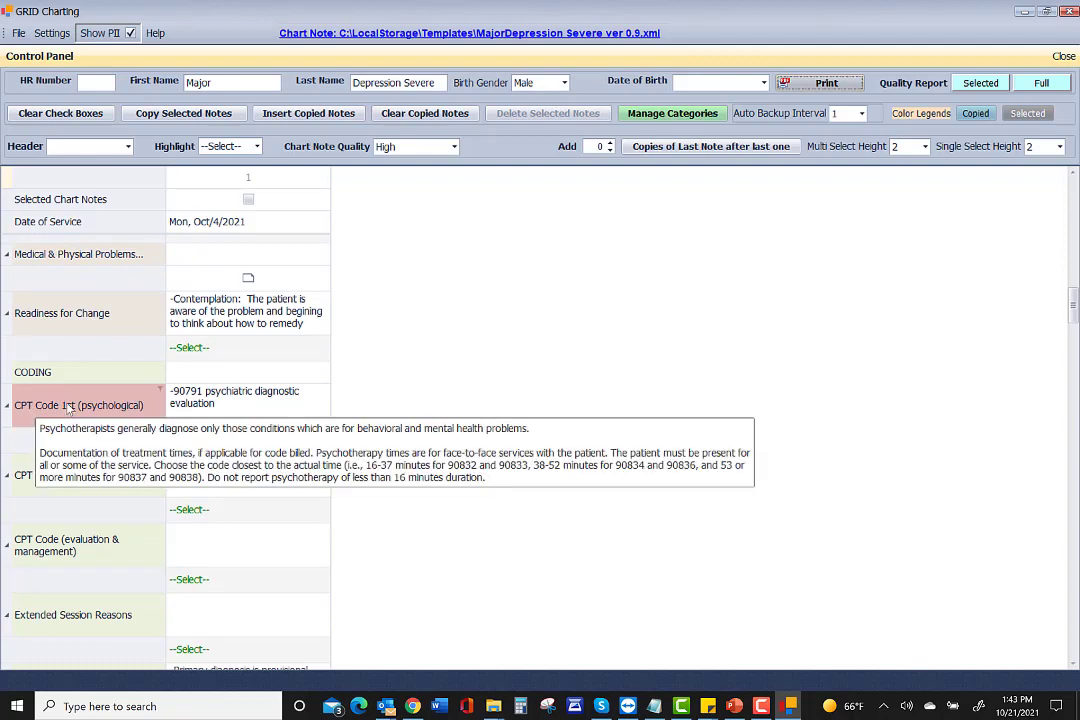
pyautogui.scroll(-5, 40, 450)
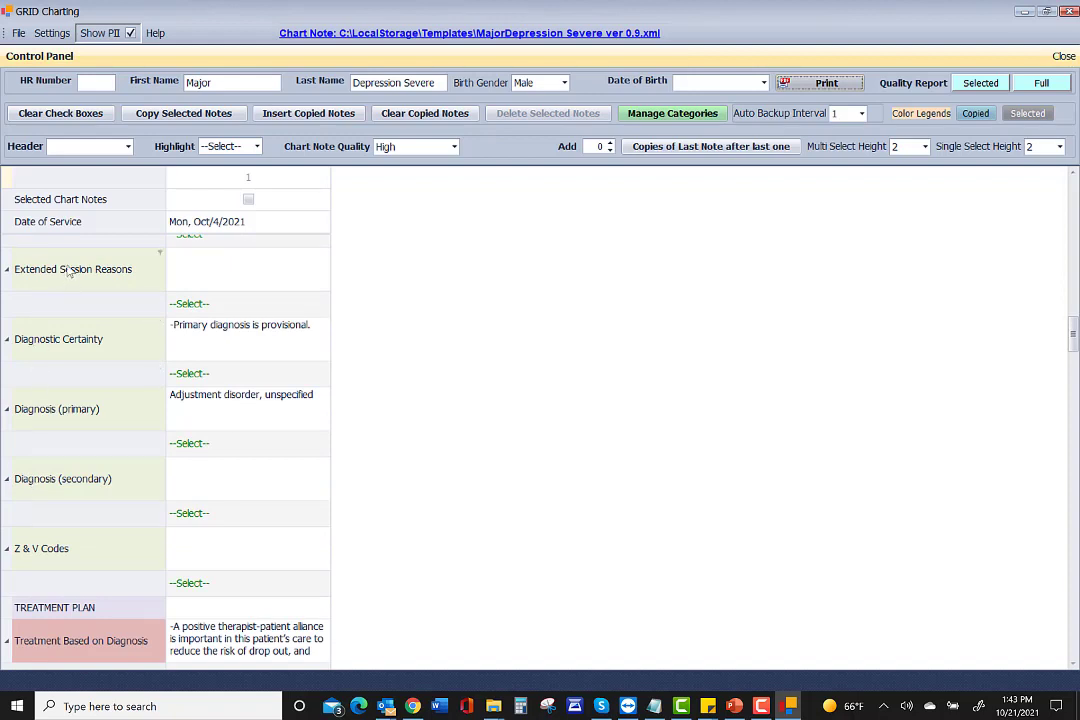
pyautogui.moveTo(68, 272)
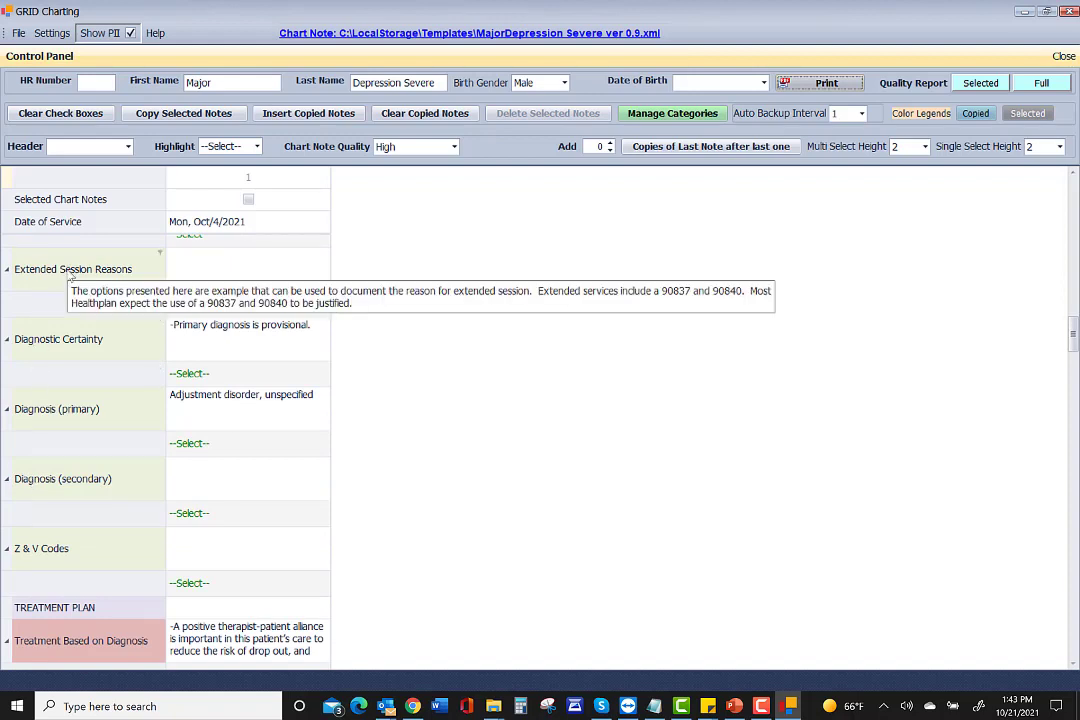
pyautogui.scroll(-10, 316, 482)
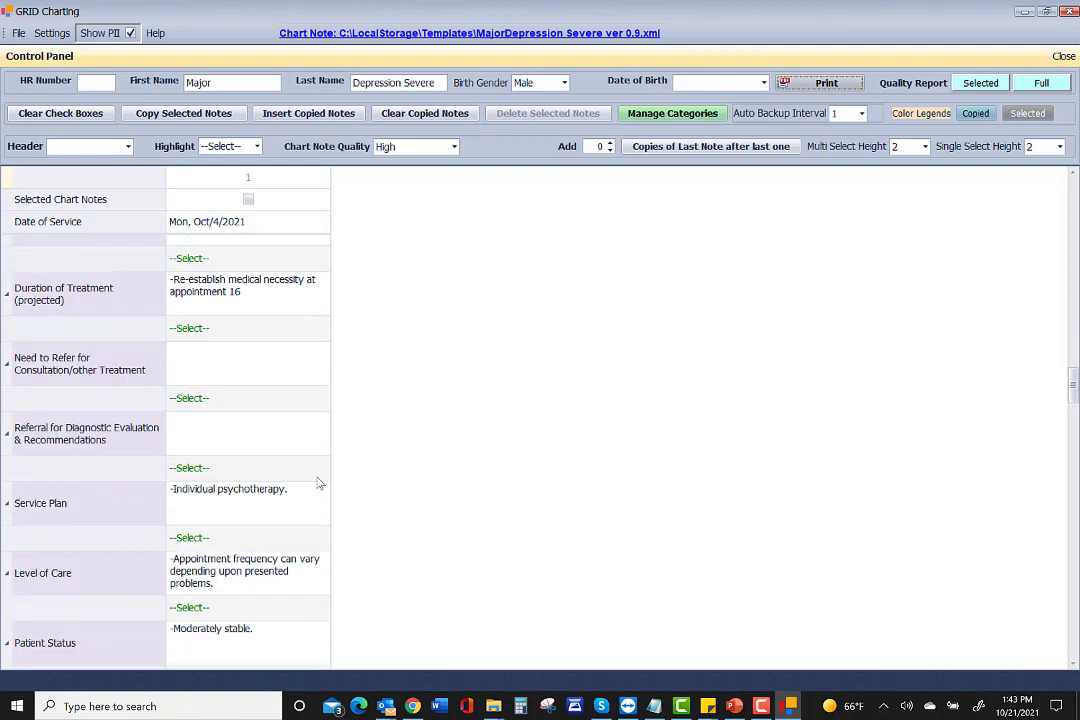
pyautogui.scroll(-15, 198, 494)
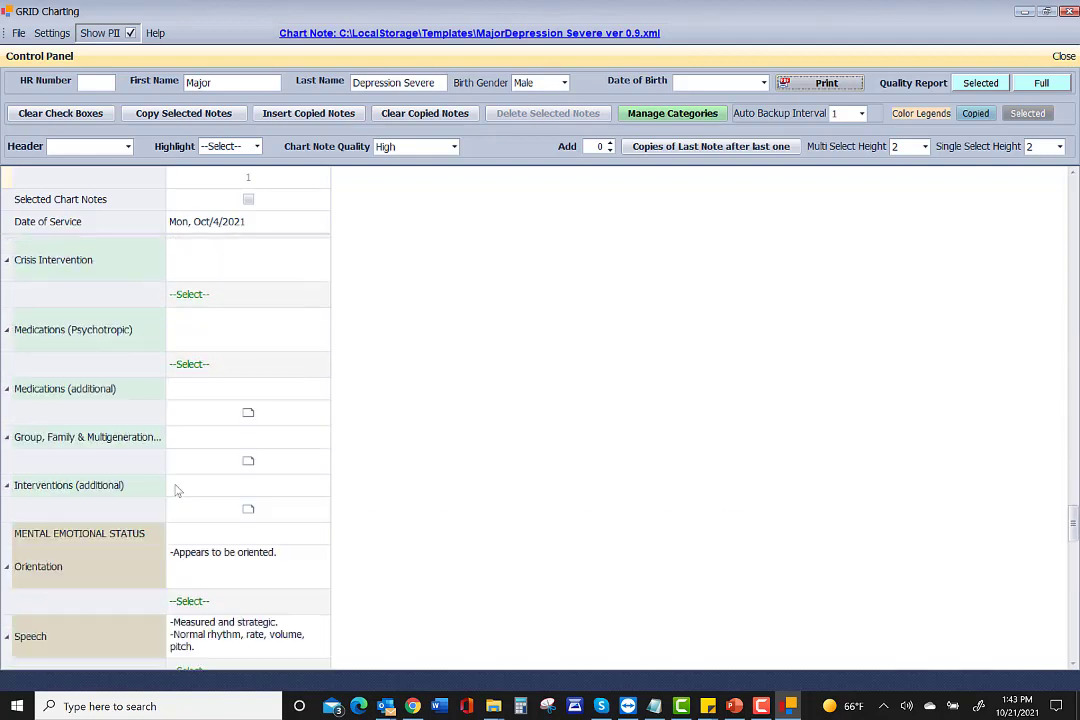
pyautogui.scroll(-5, 33, 589)
pyautogui.moveTo(47, 576)
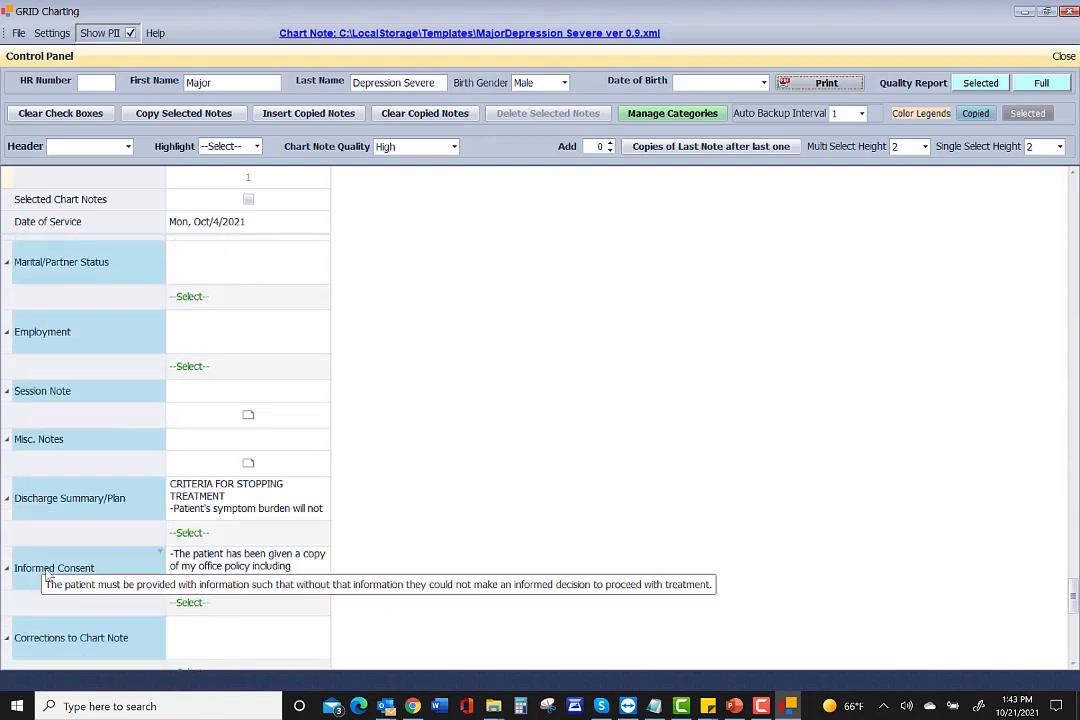
pyautogui.scroll(8, 656, 321)
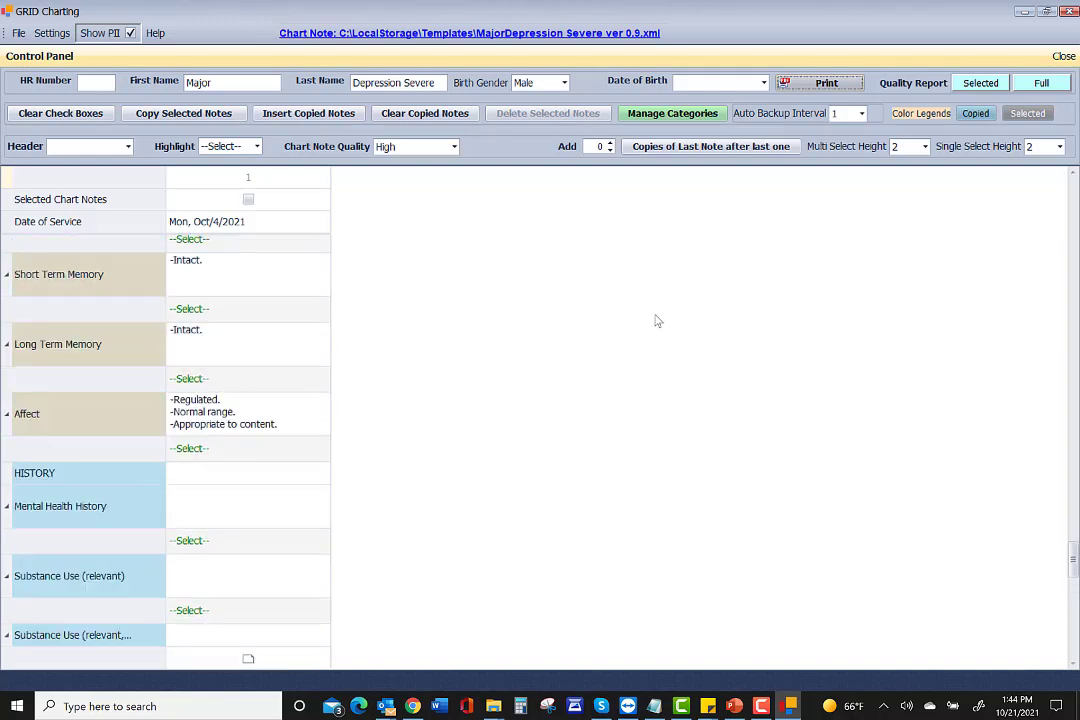
pyautogui.scroll(15, 451, 314)
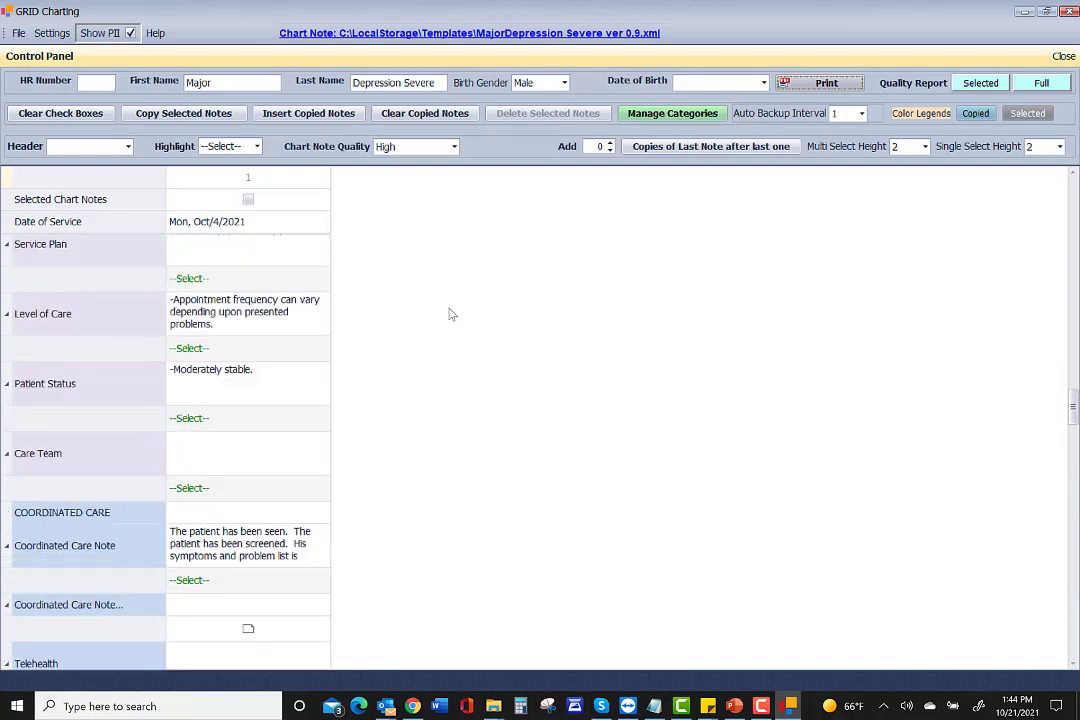
pyautogui.scroll(12, 451, 314)
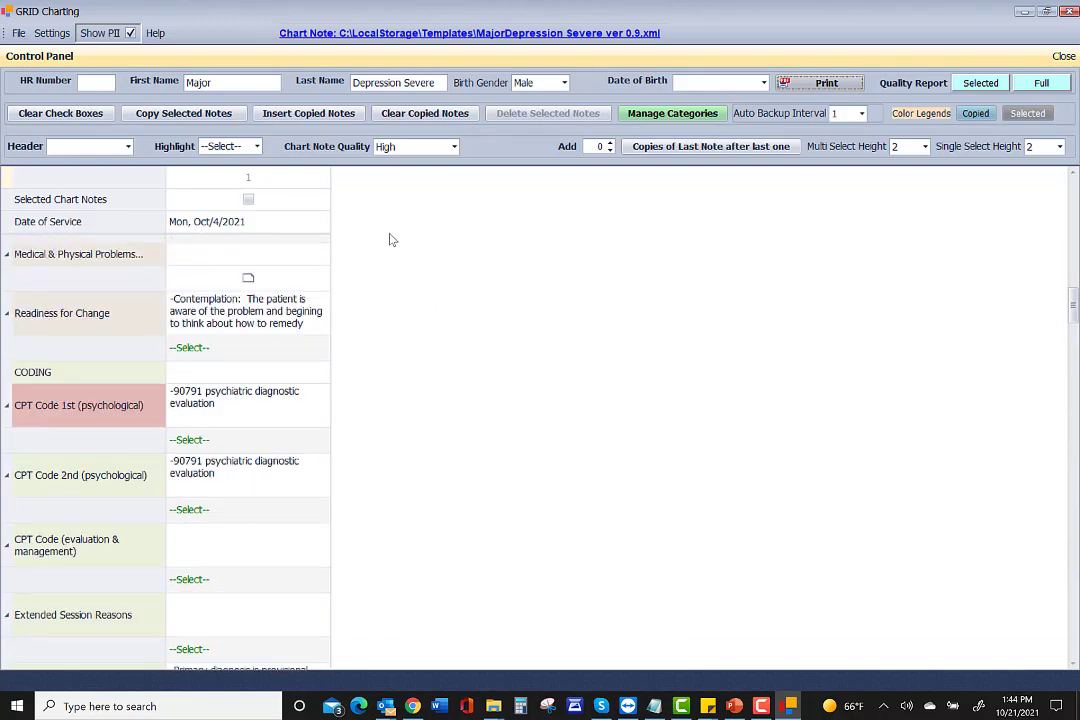
pyautogui.scroll(10, 335, 250)
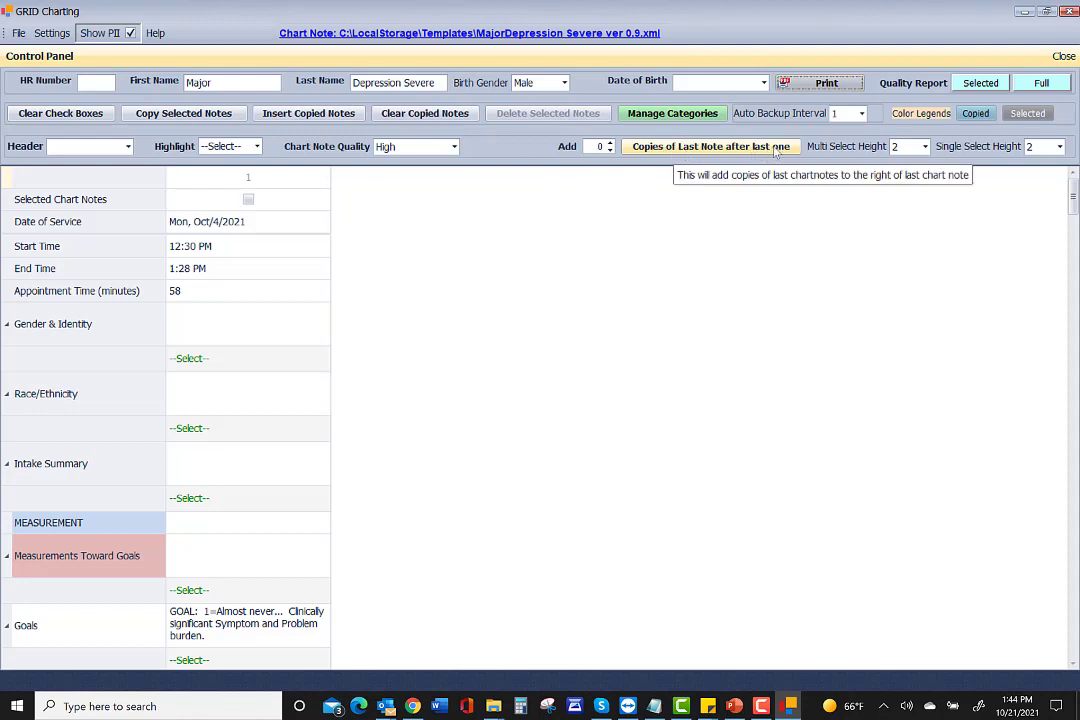
# Add 5 copies of the last note after it, without copying the 90791 CPT code.
pyautogui.click(610, 144)
pyautogui.click(610, 144)
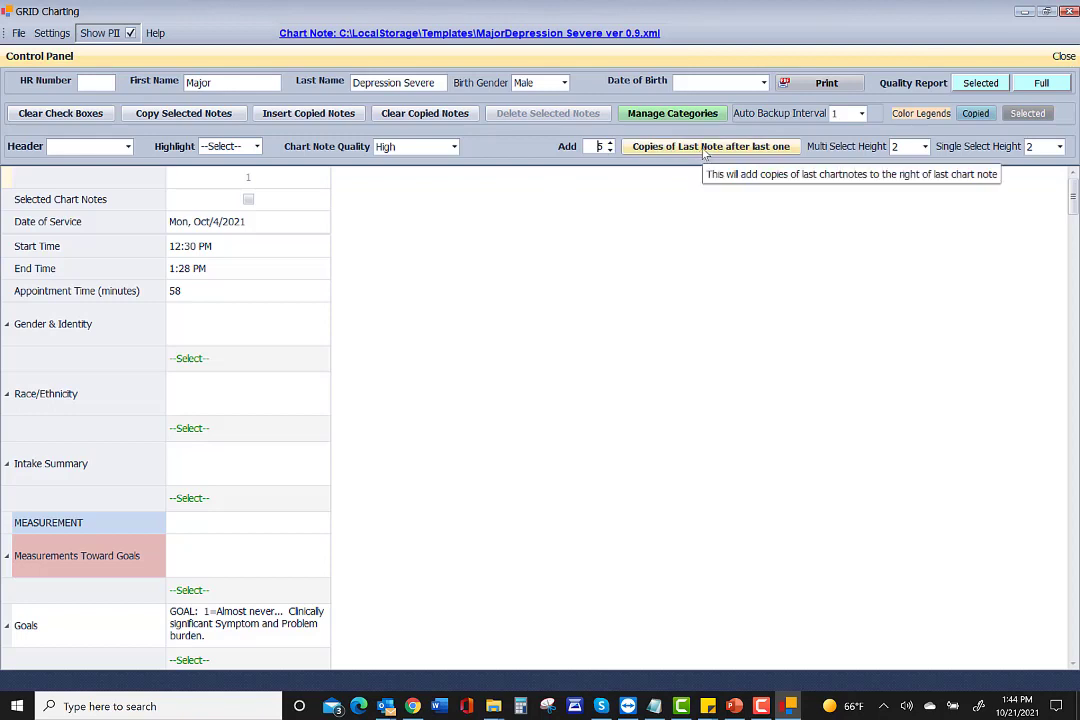
pyautogui.click(705, 147)
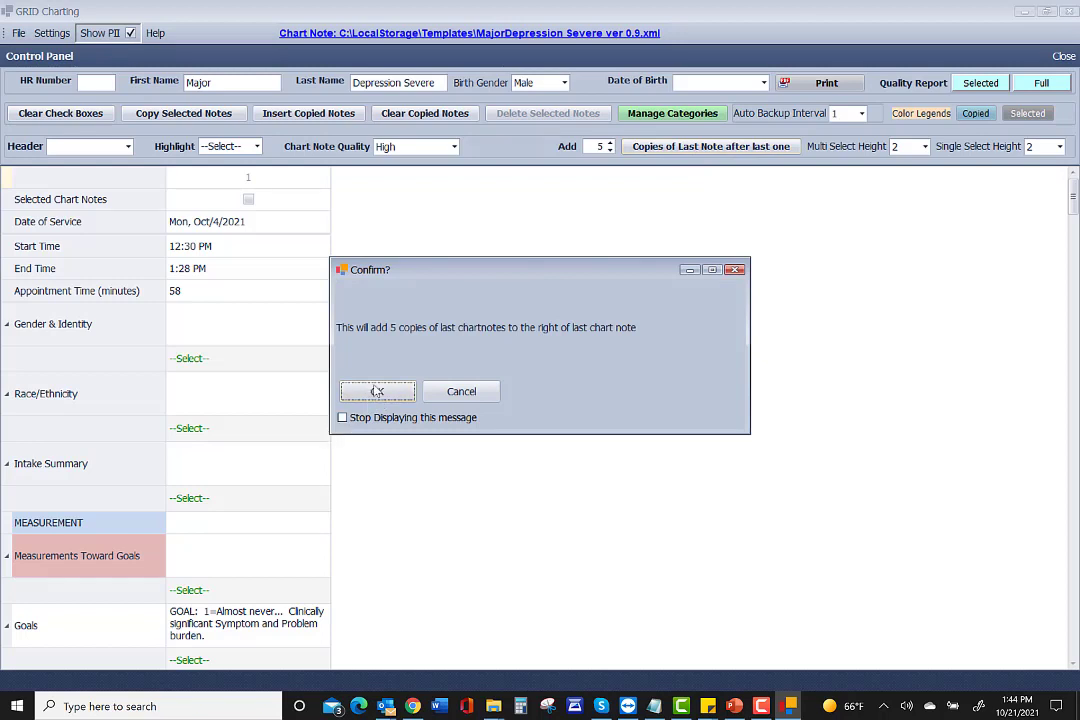
pyautogui.click(377, 392)
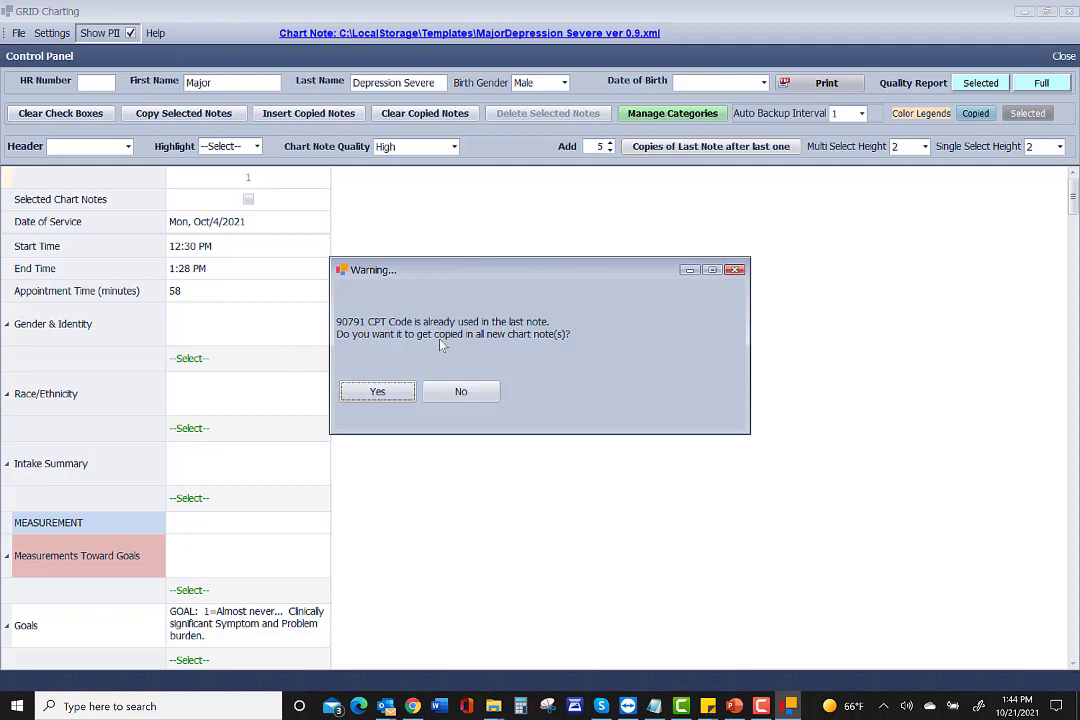
pyautogui.click(457, 393)
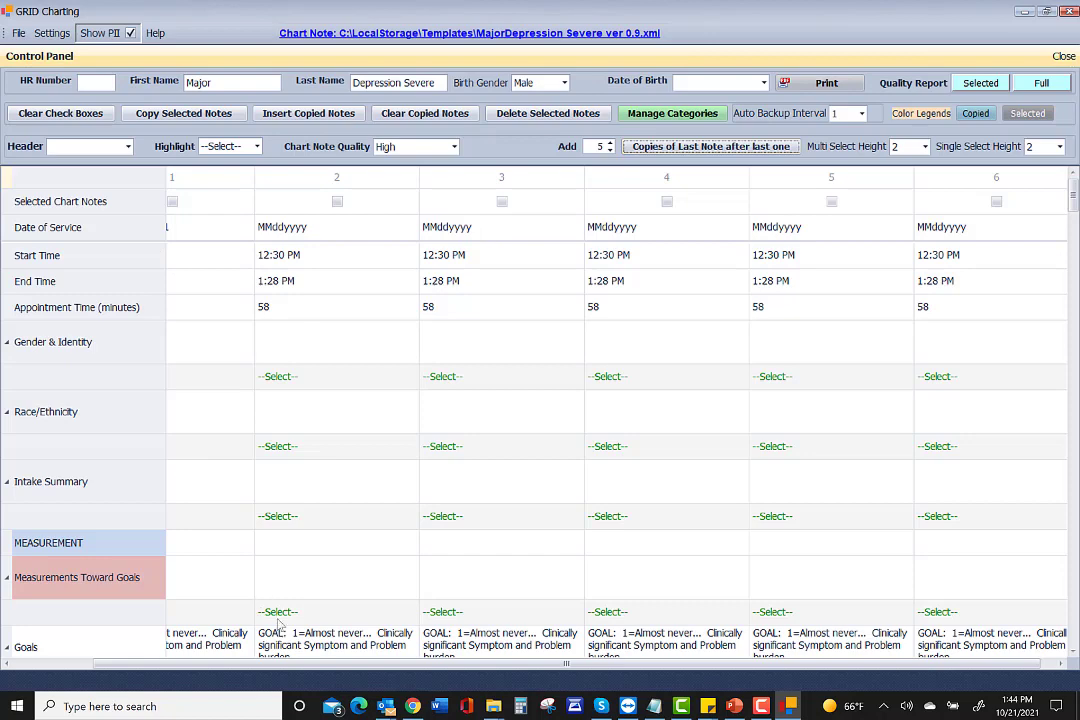
# Resize the note columns by dragging the column 1–2 header border, ending wider so text wraps less.
pyautogui.moveTo(499, 671); pyautogui.dragTo(808, 662)
pyautogui.moveTo(462, 670); pyautogui.dragTo(372, 668)
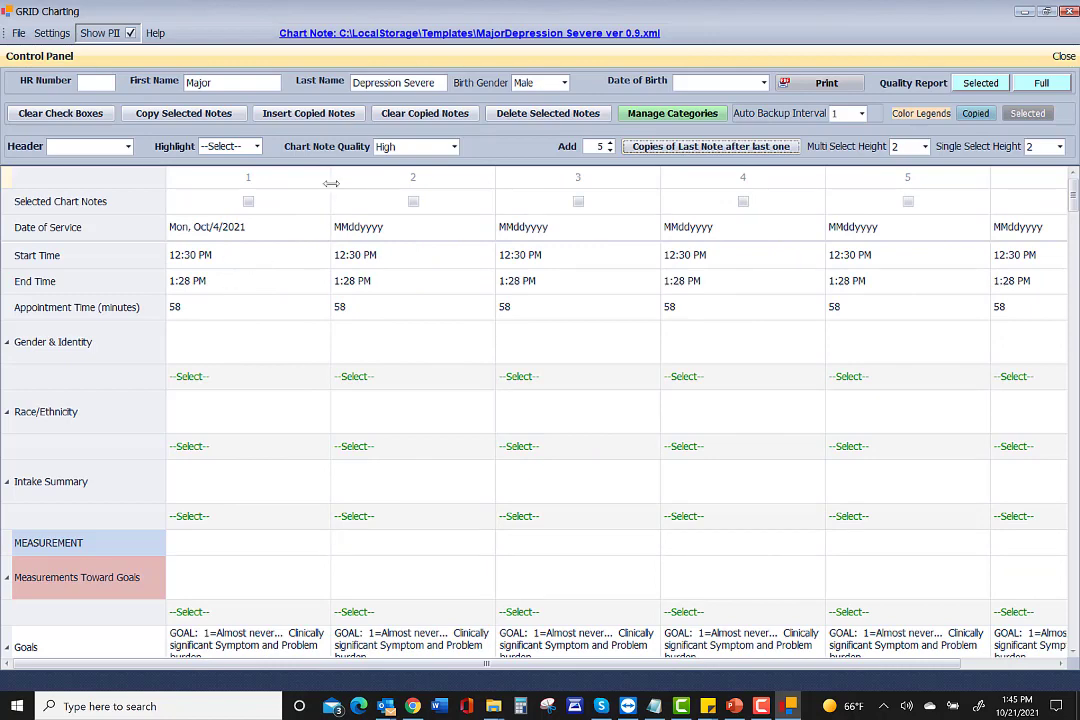
pyautogui.moveTo(331, 181); pyautogui.dragTo(298, 186)
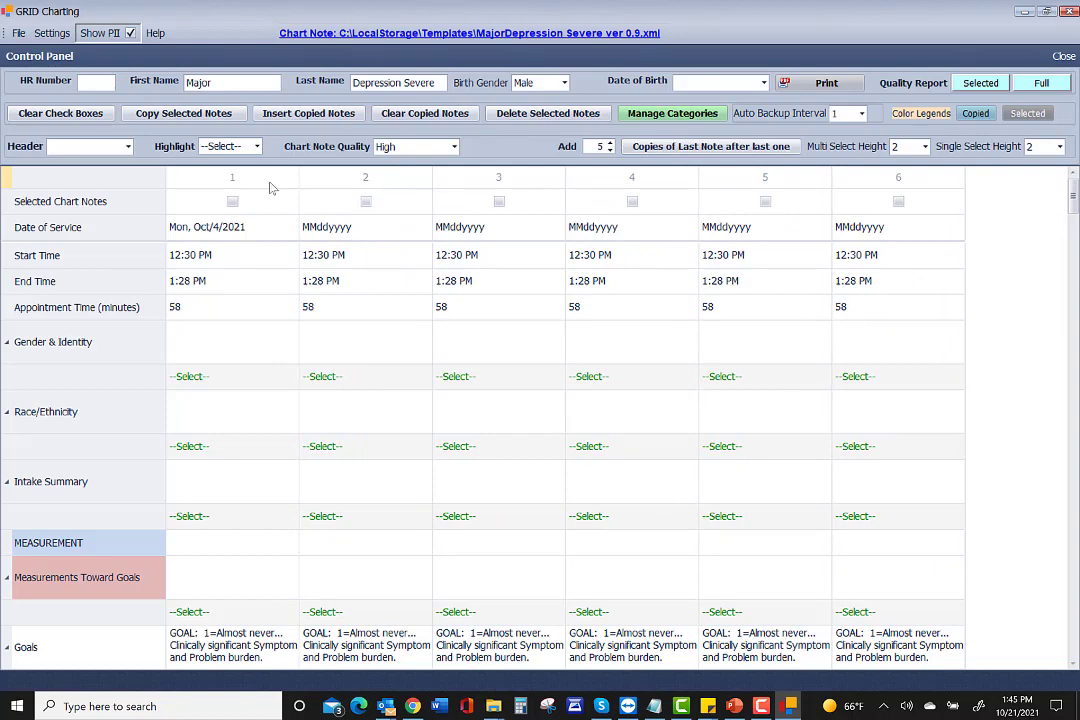
pyautogui.moveTo(297, 179); pyautogui.dragTo(249, 185)
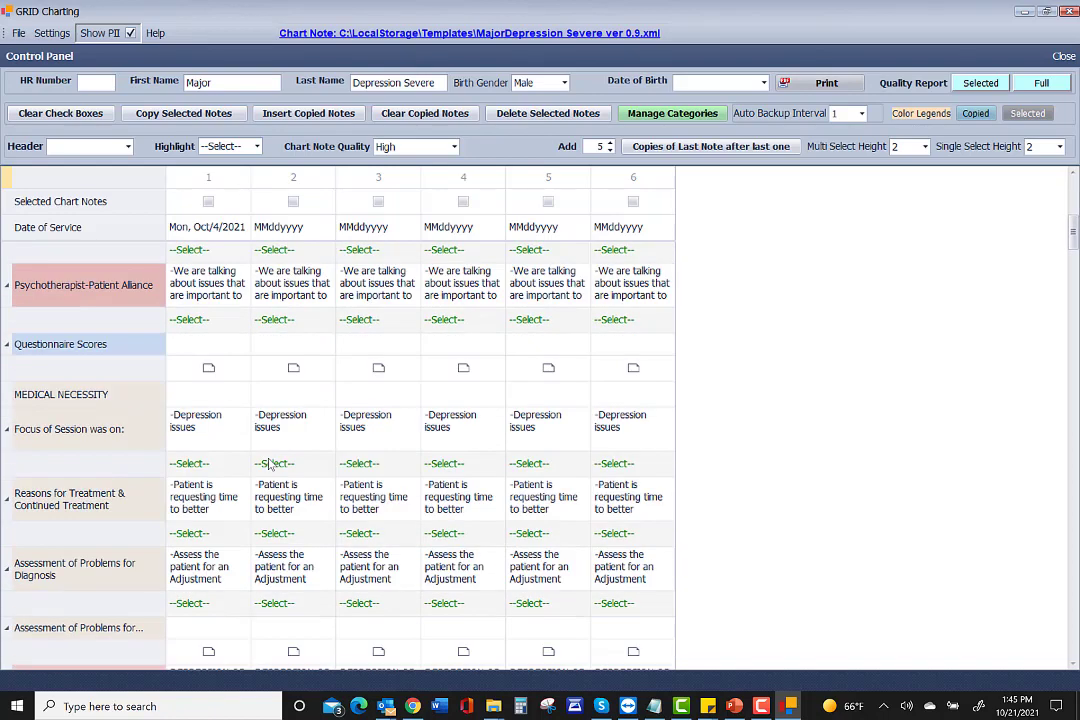
pyautogui.scroll(-3, 230, 380)
pyautogui.moveTo(251, 186); pyautogui.dragTo(345, 186)
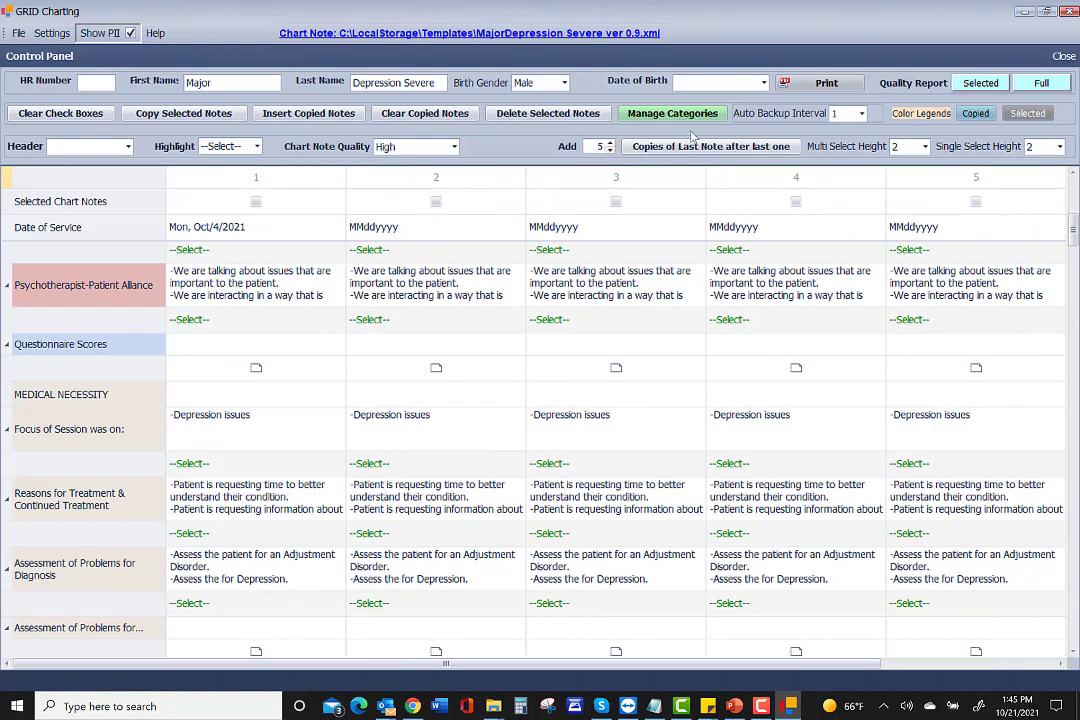
# Set the Multi Select Height to 10 lines.
pyautogui.click(925, 147)
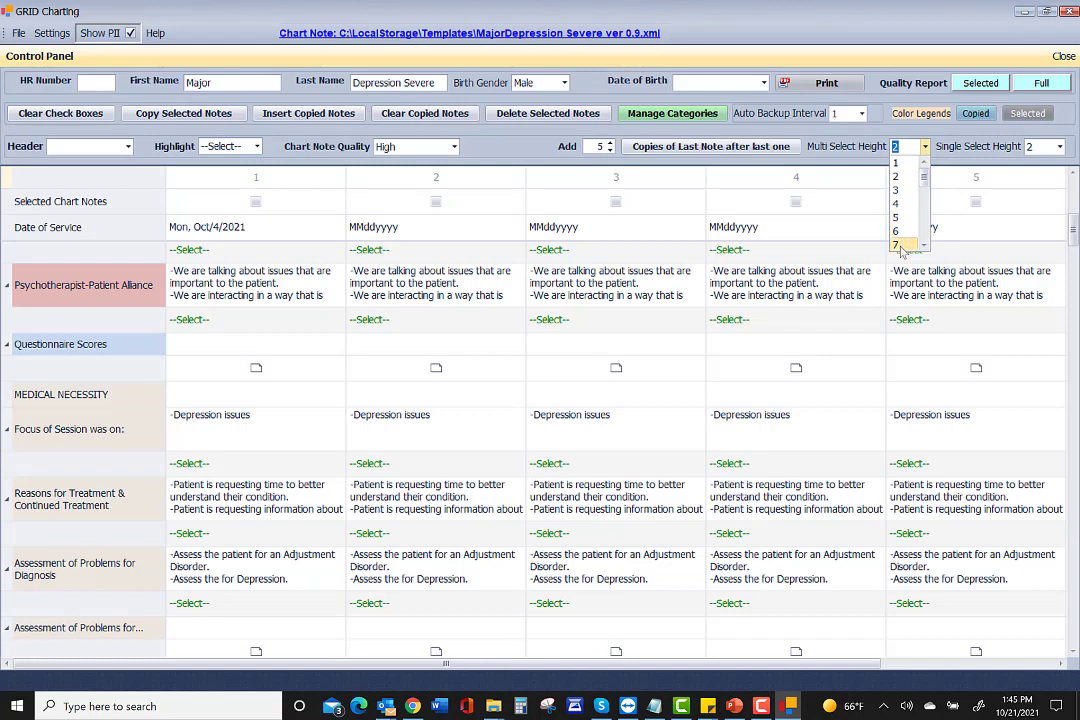
pyautogui.scroll(-6, 910, 245)
pyautogui.scroll(4, 910, 235)
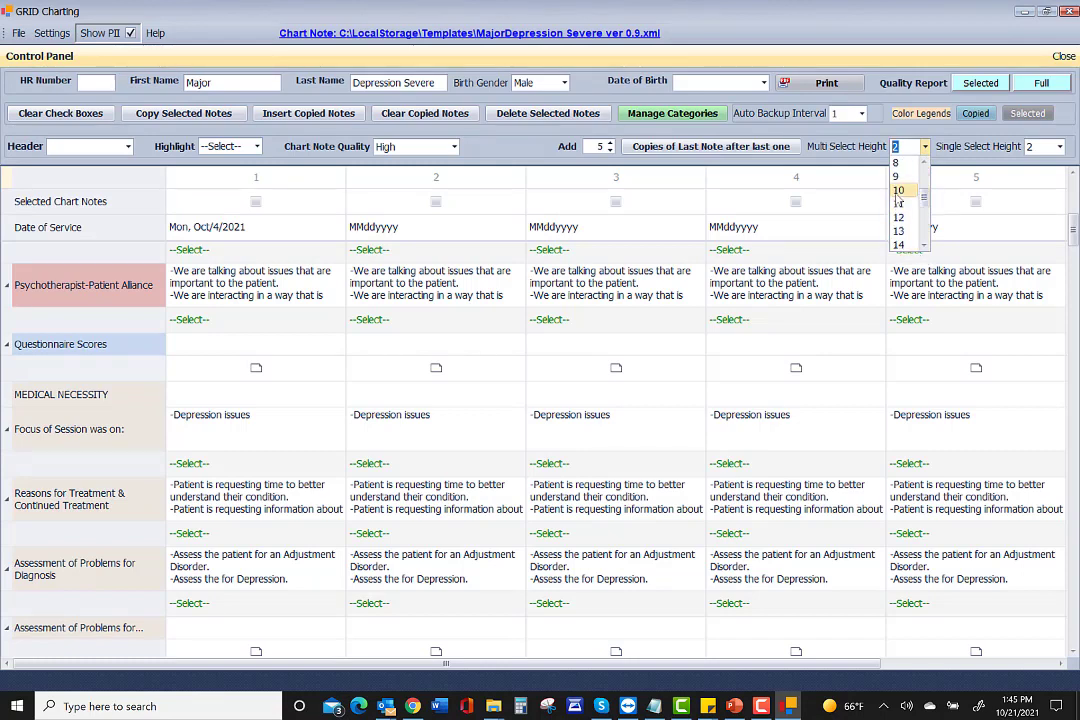
pyautogui.click(898, 190)
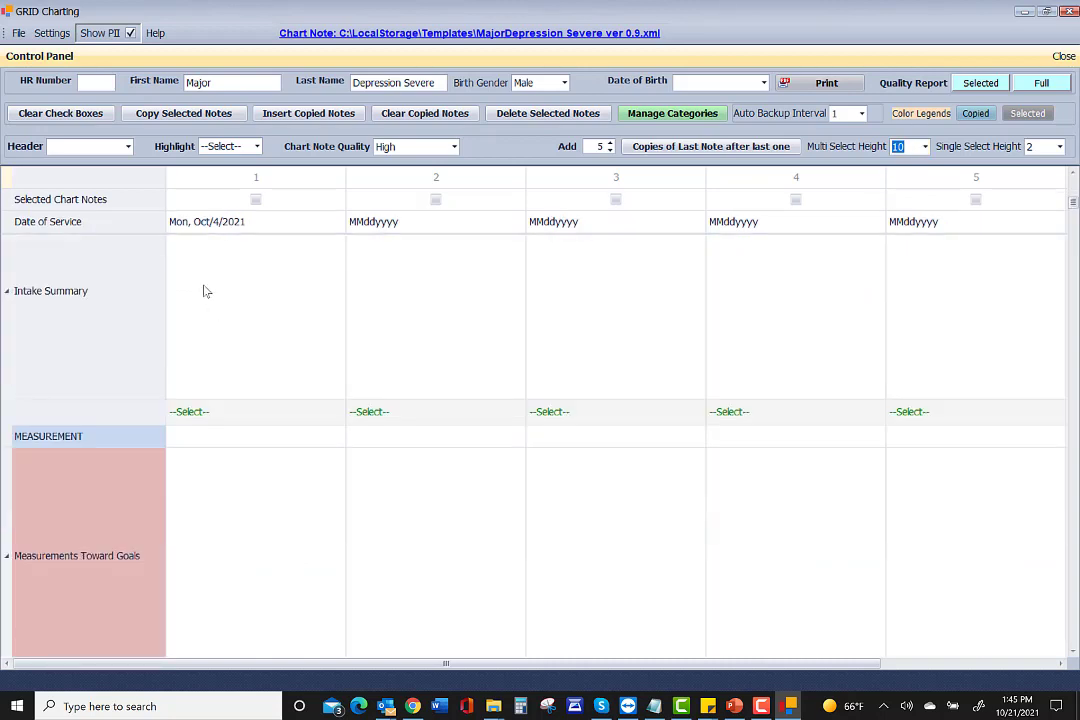
pyautogui.scroll(-6, 203, 290)
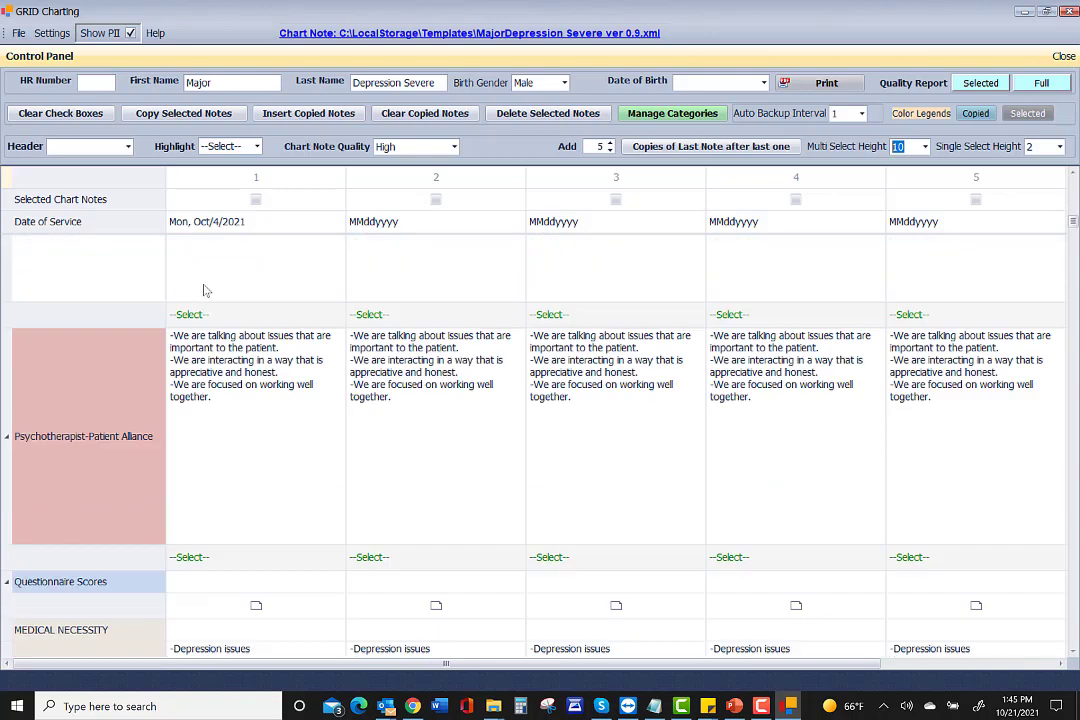
pyautogui.scroll(-8, 203, 290)
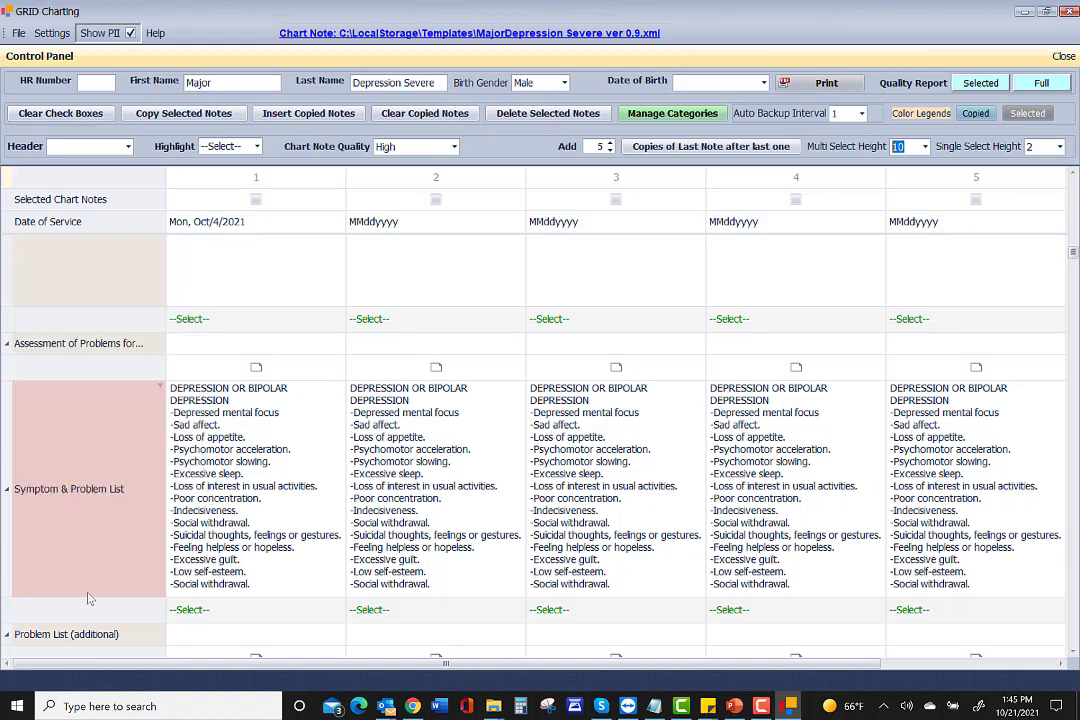
# Enlarge the Symptom & Problem List row and resize the Assessment row.
pyautogui.moveTo(86, 597); pyautogui.dragTo(78, 634)
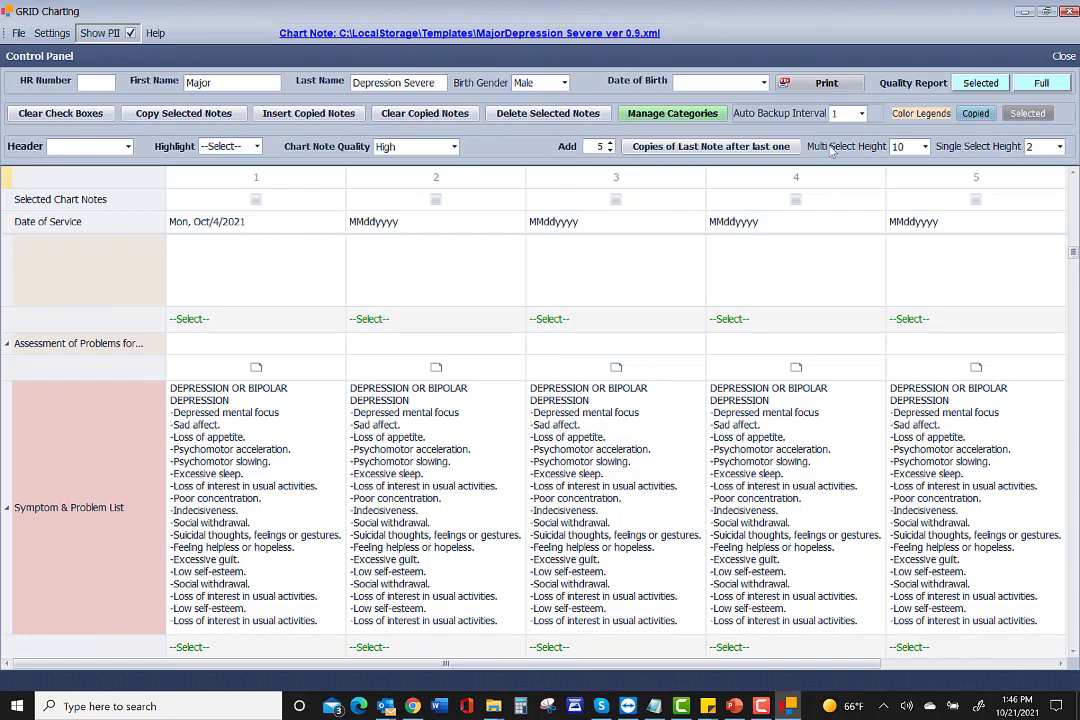
pyautogui.scroll(-3, 186, 430)
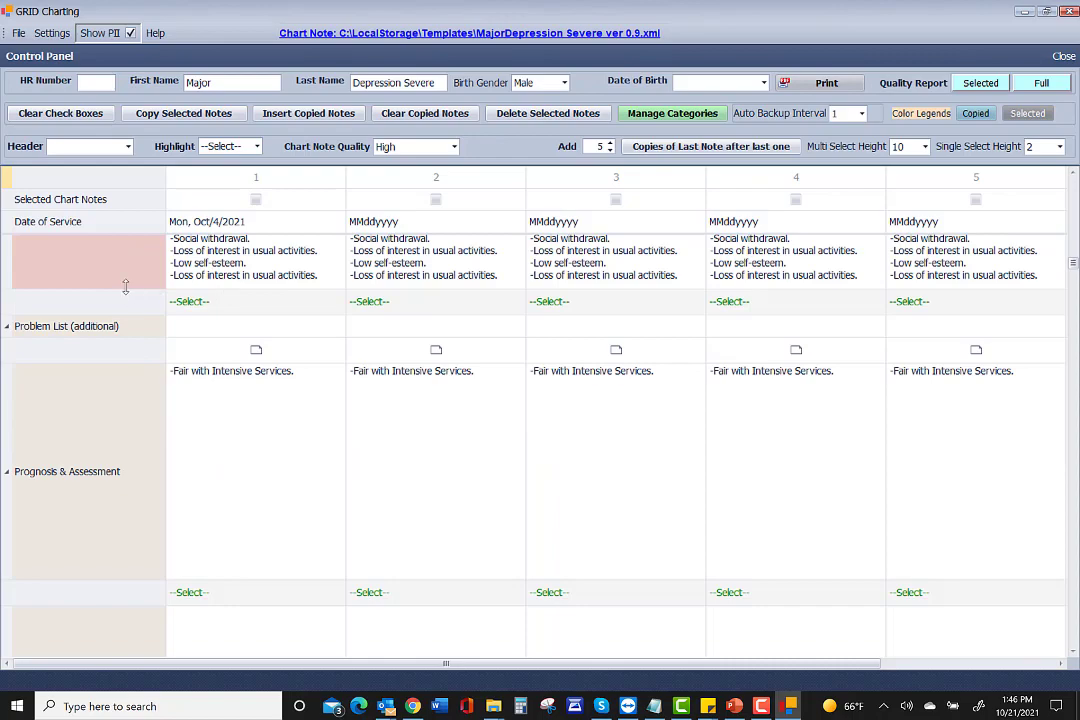
pyautogui.moveTo(125, 287)
pyautogui.mouseDown()
pyautogui.moveTo(125, 311)
pyautogui.moveTo(123, 290)
pyautogui.mouseUp()
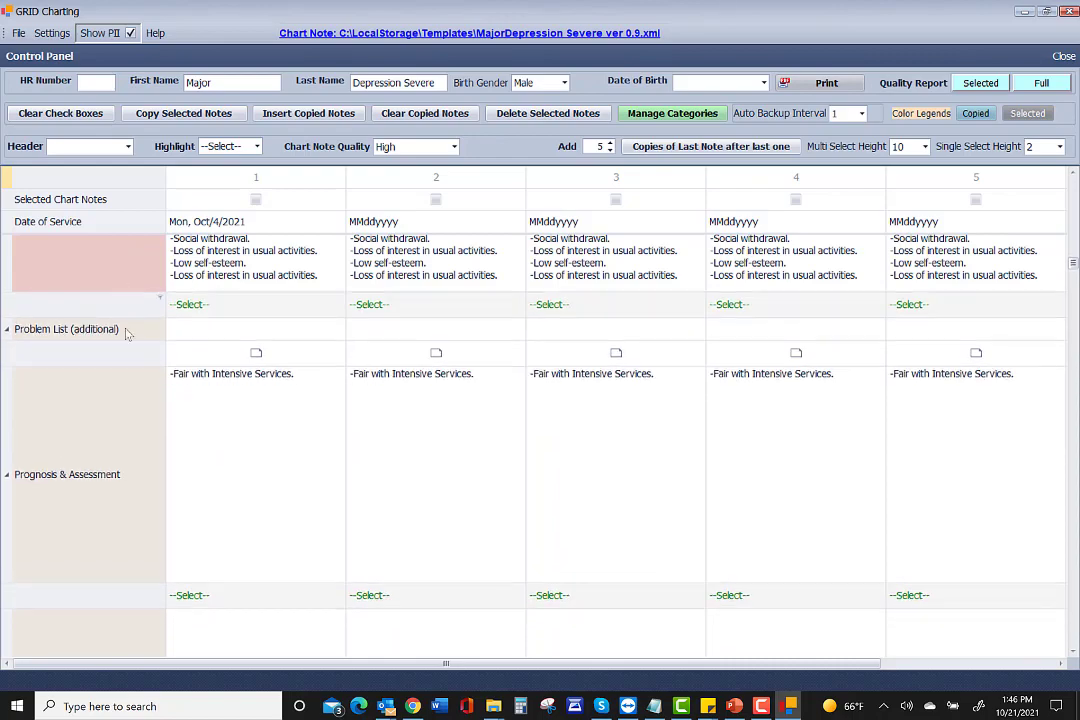
pyautogui.scroll(5, 127, 334)
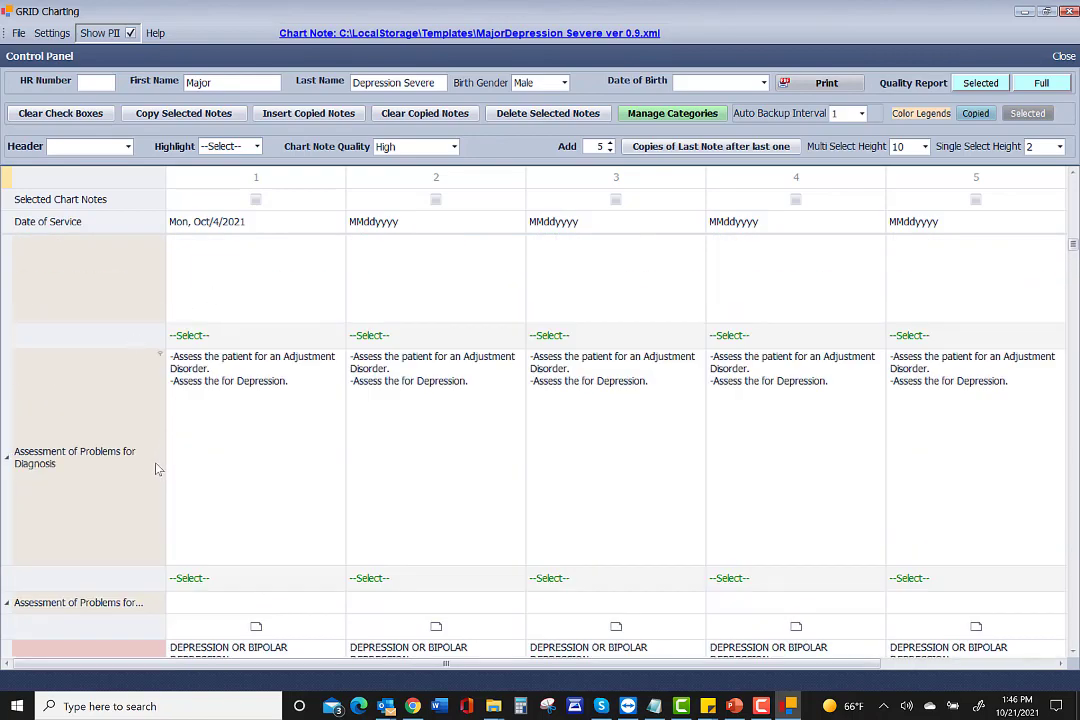
pyautogui.moveTo(82, 555); pyautogui.dragTo(80, 402)
pyautogui.scroll(2, 97, 352)
pyautogui.scroll(1, 97, 352)
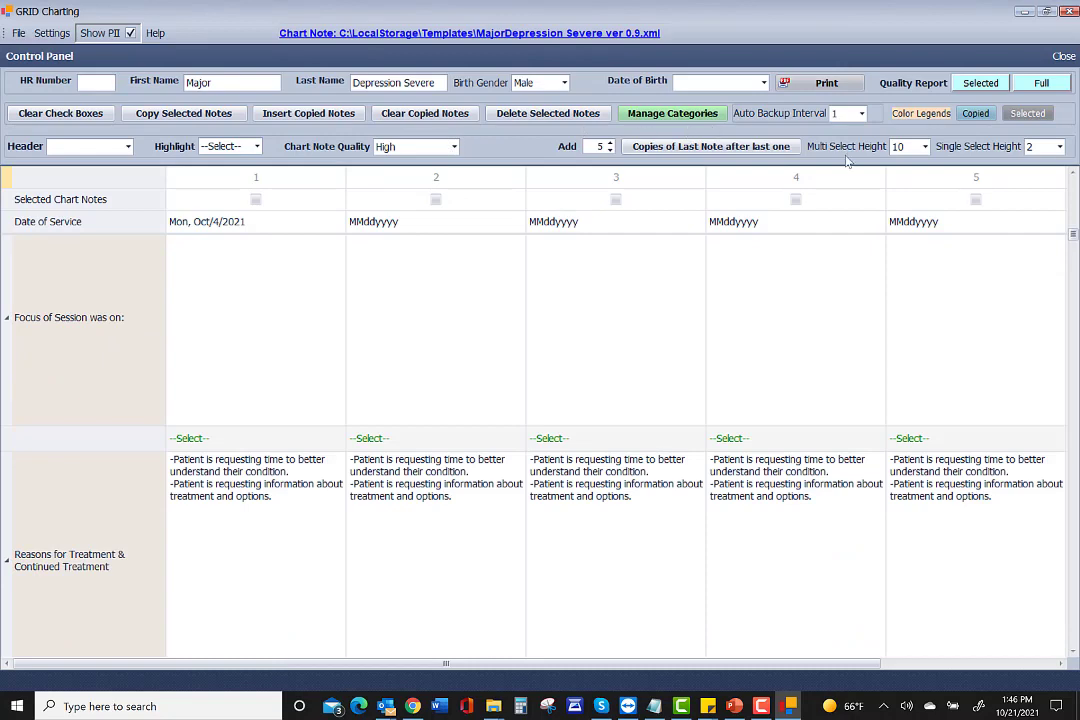
# Change the Multi Select Height to 4 lines and review the grid.
pyautogui.click(918, 146)
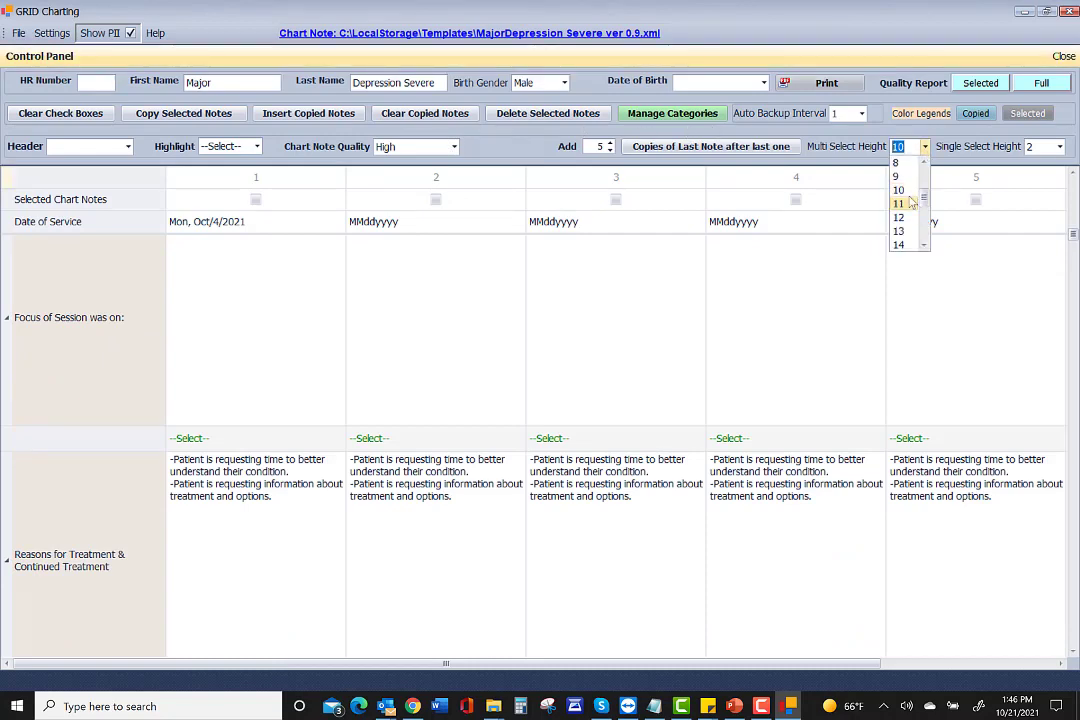
pyautogui.scroll(2, 908, 195)
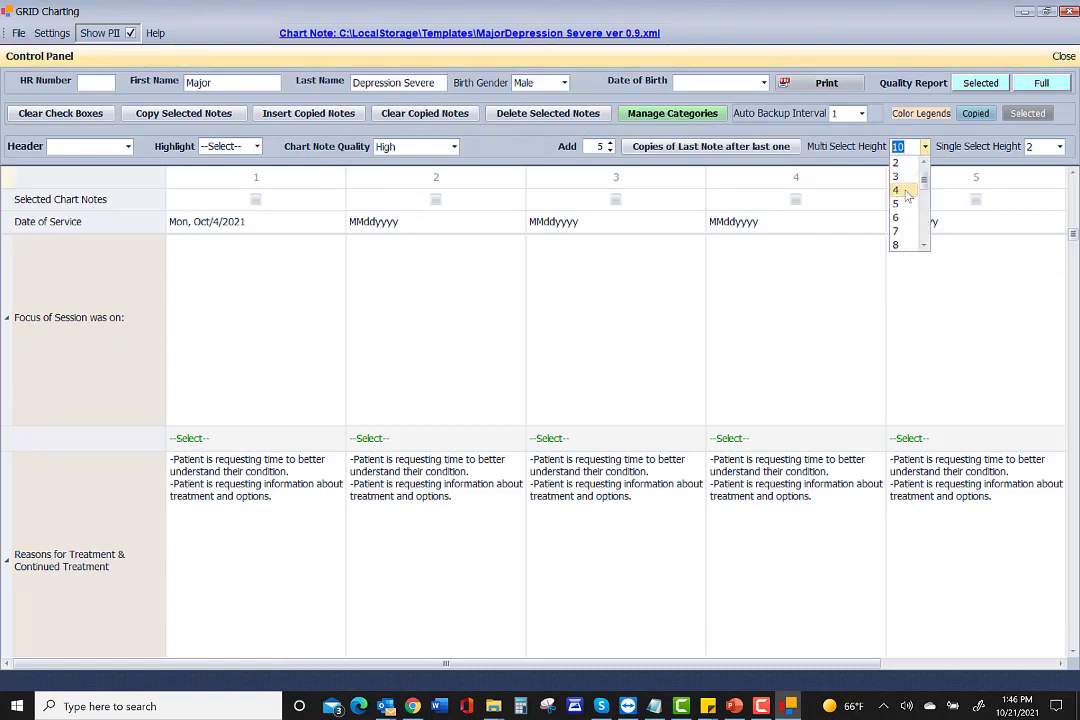
pyautogui.click(906, 190)
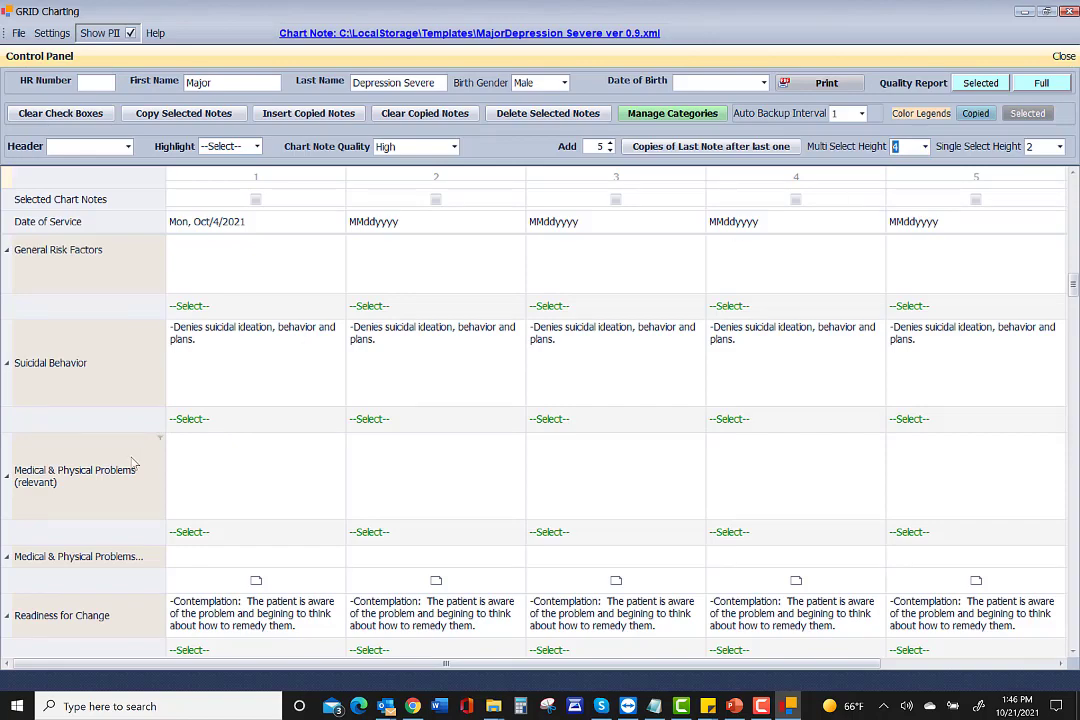
pyautogui.scroll(-3, 133, 463)
pyautogui.scroll(-3, 109, 363)
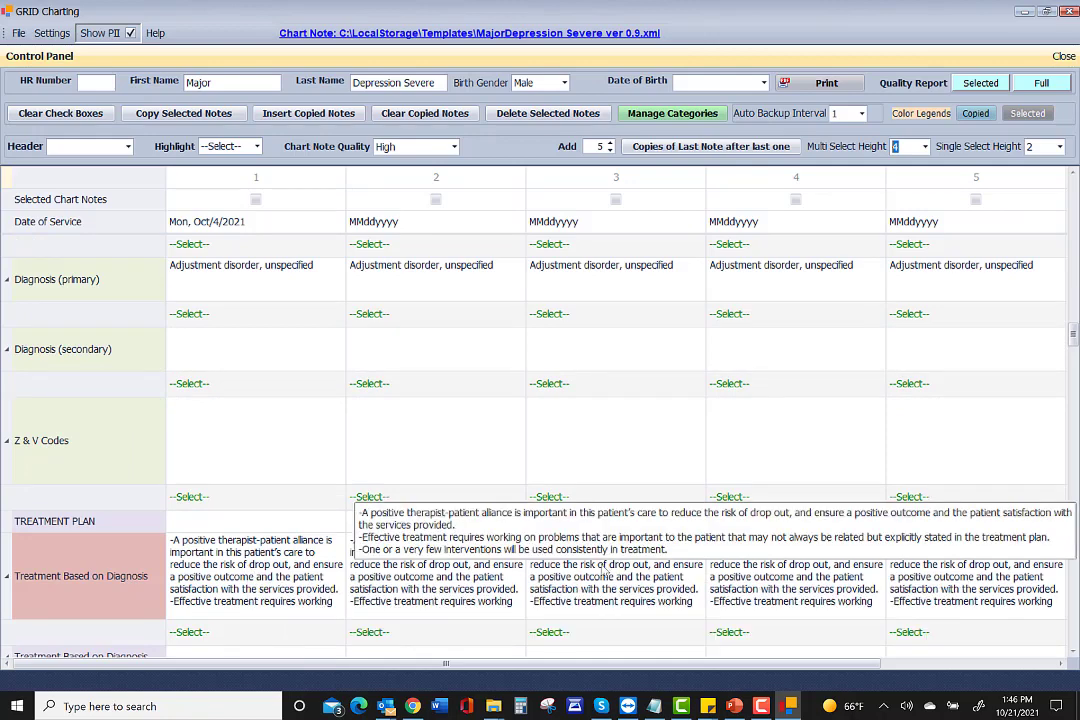
pyautogui.scroll(-10, 128, 423)
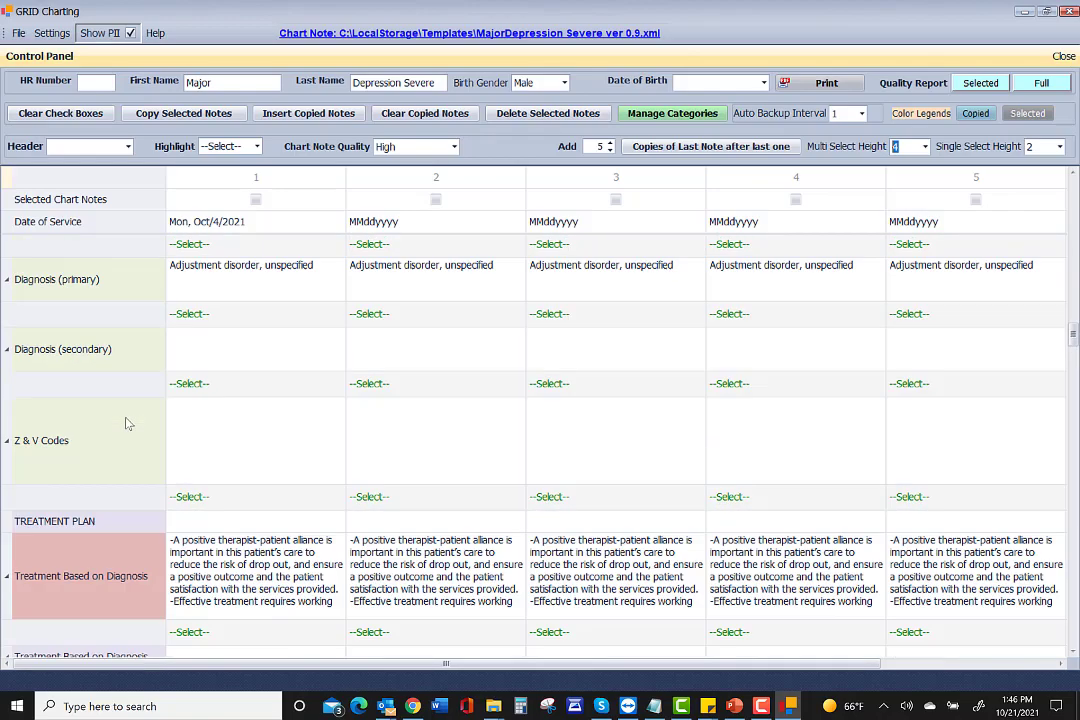
pyautogui.scroll(10, 128, 423)
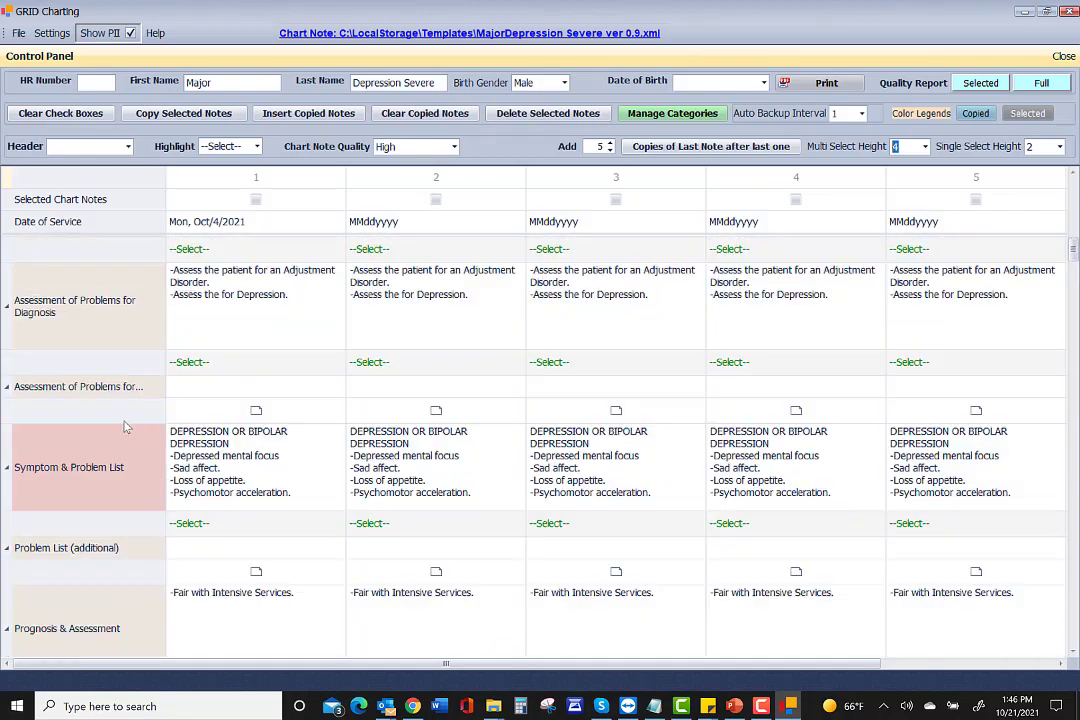
pyautogui.scroll(-3, 126, 427)
# Stretch the Symptom & Problem List row tall enough to show all its text.
pyautogui.moveTo(72, 491)
pyautogui.moveTo(207, 464)
pyautogui.scroll(-3, 241, 491)
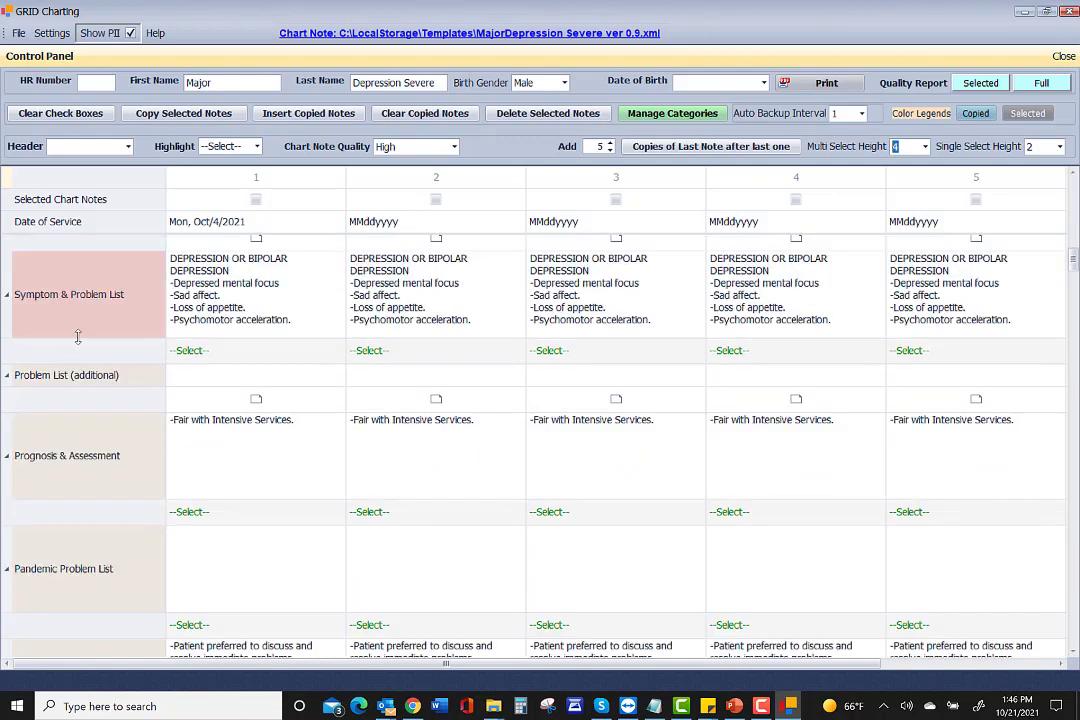
pyautogui.moveTo(77, 337); pyautogui.dragTo(62, 509)
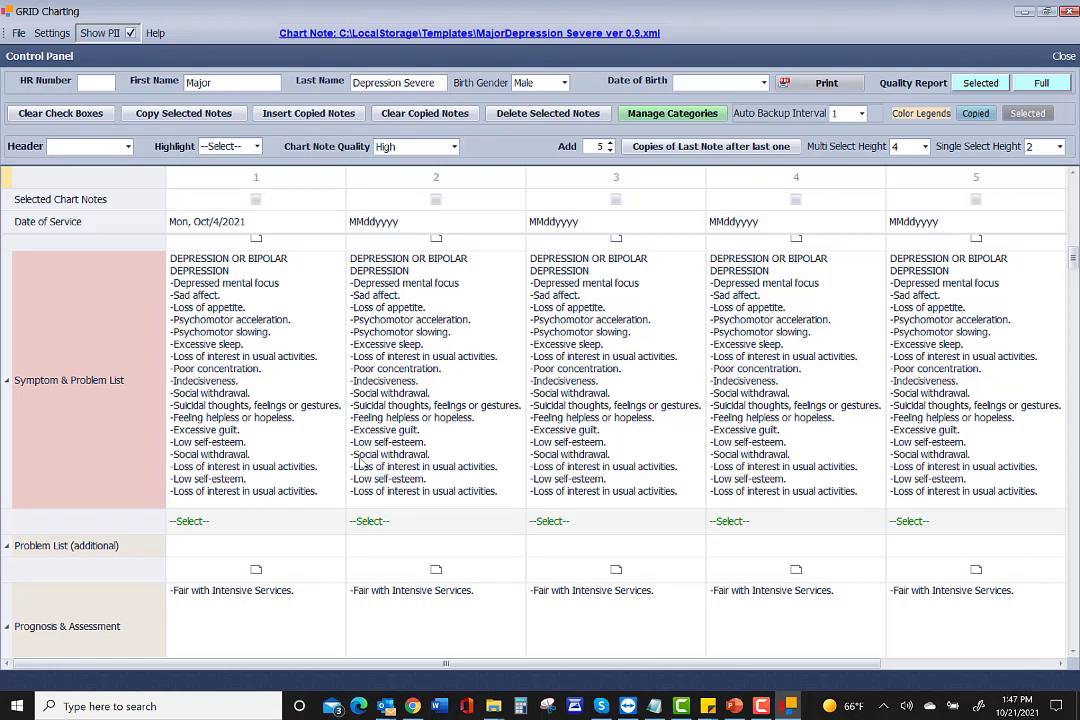
# Add LOW SELF ESTEEM, Poor self-image and Self-blame to note 2's symptom checklist.
pyautogui.click(380, 524)
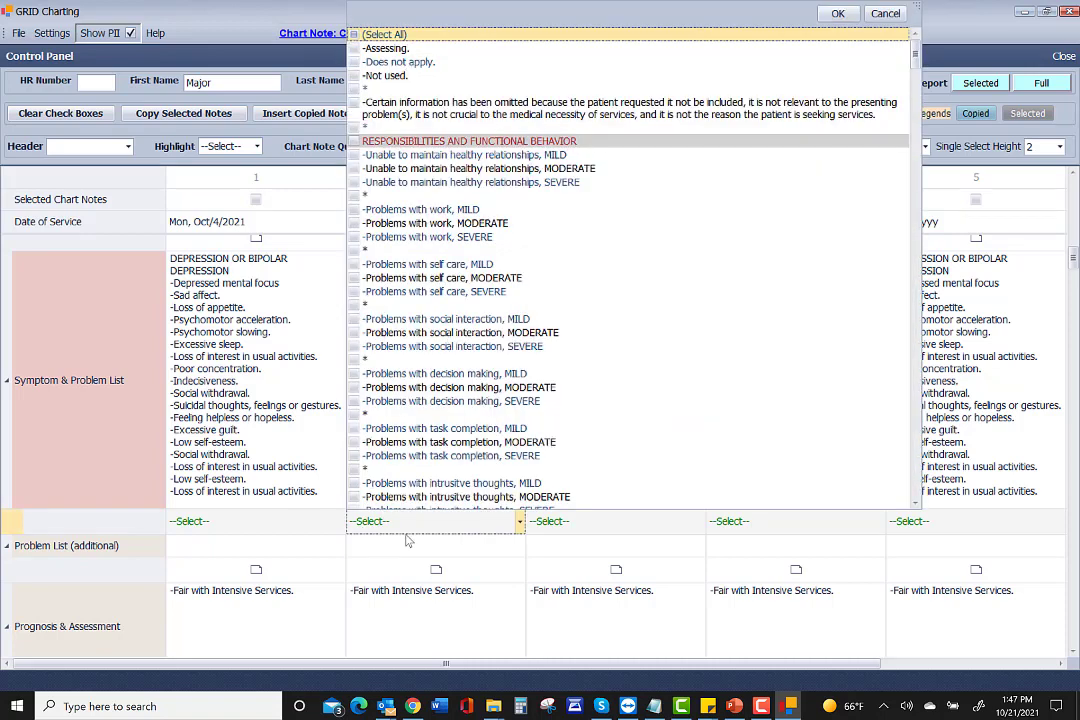
pyautogui.click(405, 534)
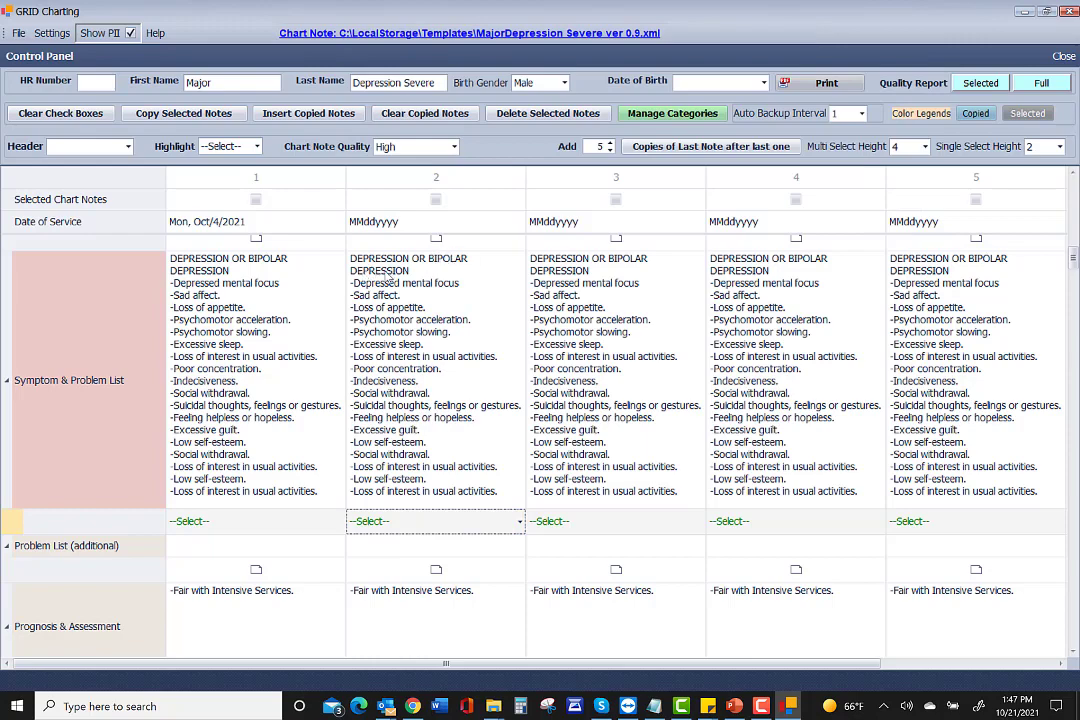
pyautogui.scroll(1, 390, 410)
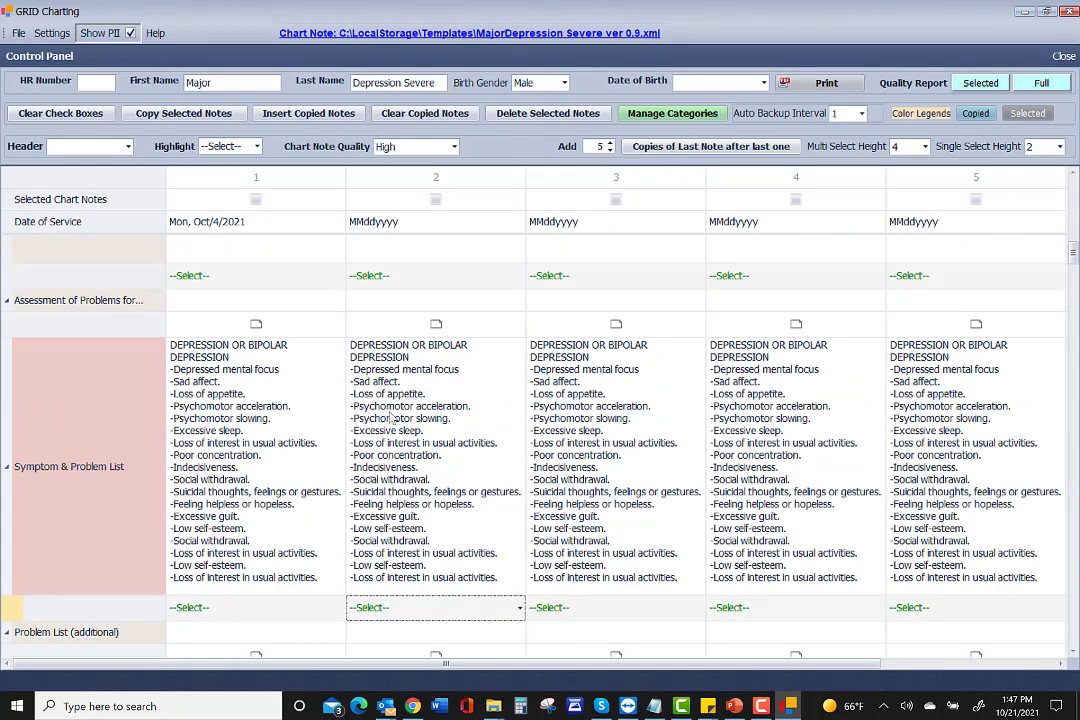
pyautogui.click(381, 613)
pyautogui.scroll(-3, 360, 400)
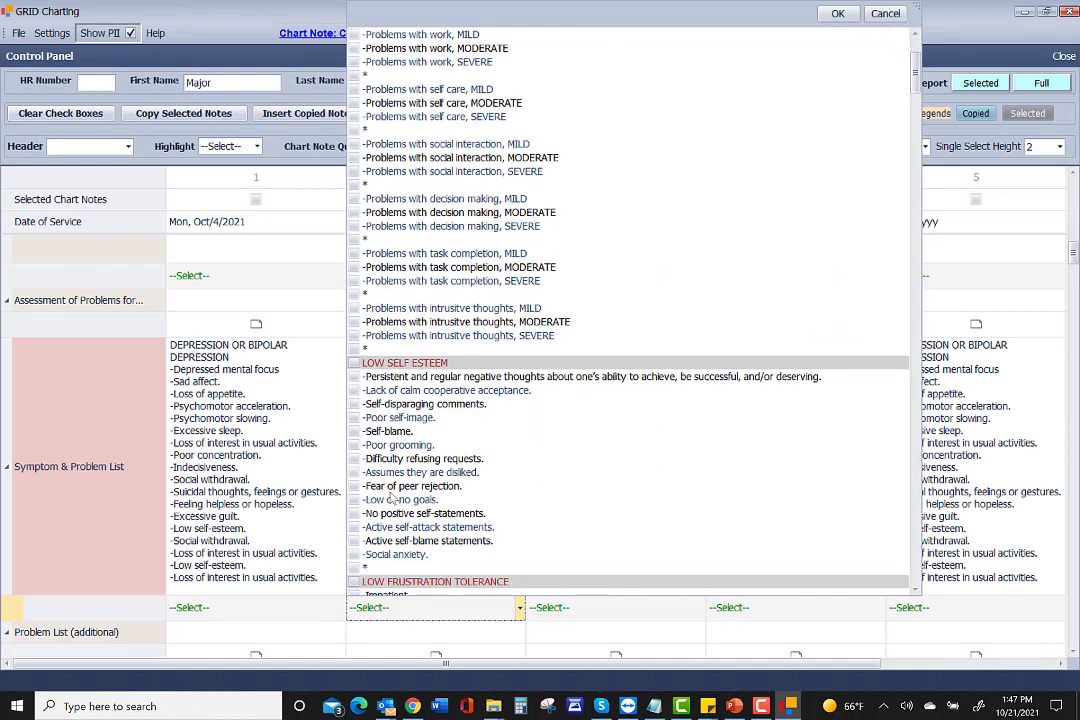
pyautogui.click(355, 364)
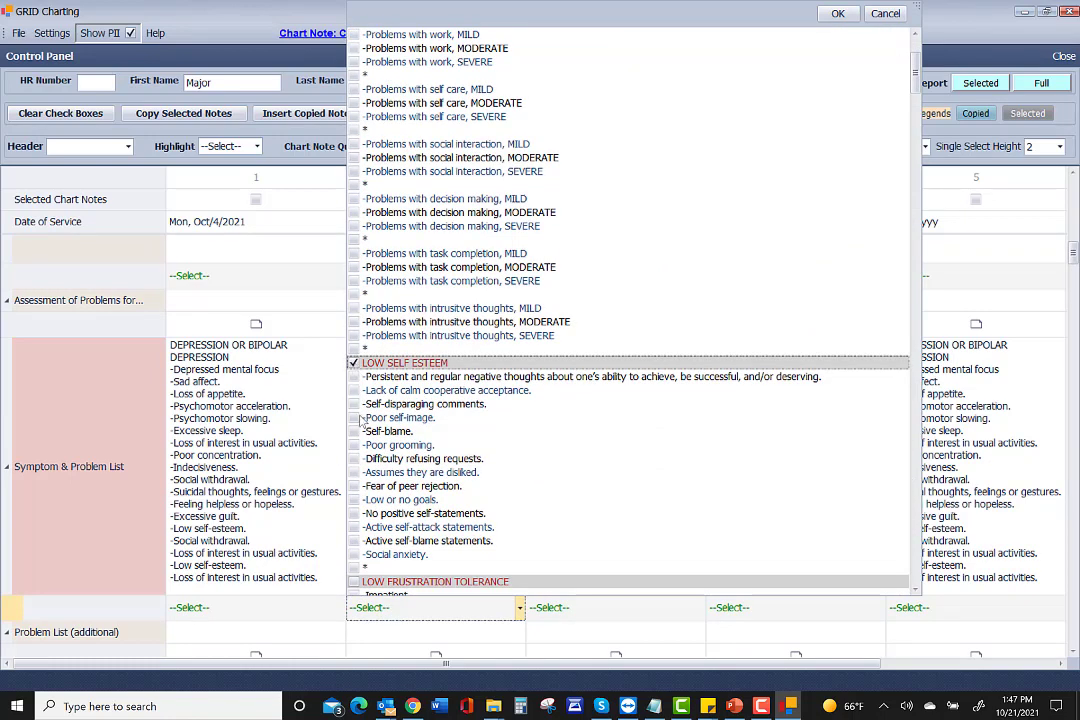
pyautogui.click(354, 418)
pyautogui.click(354, 432)
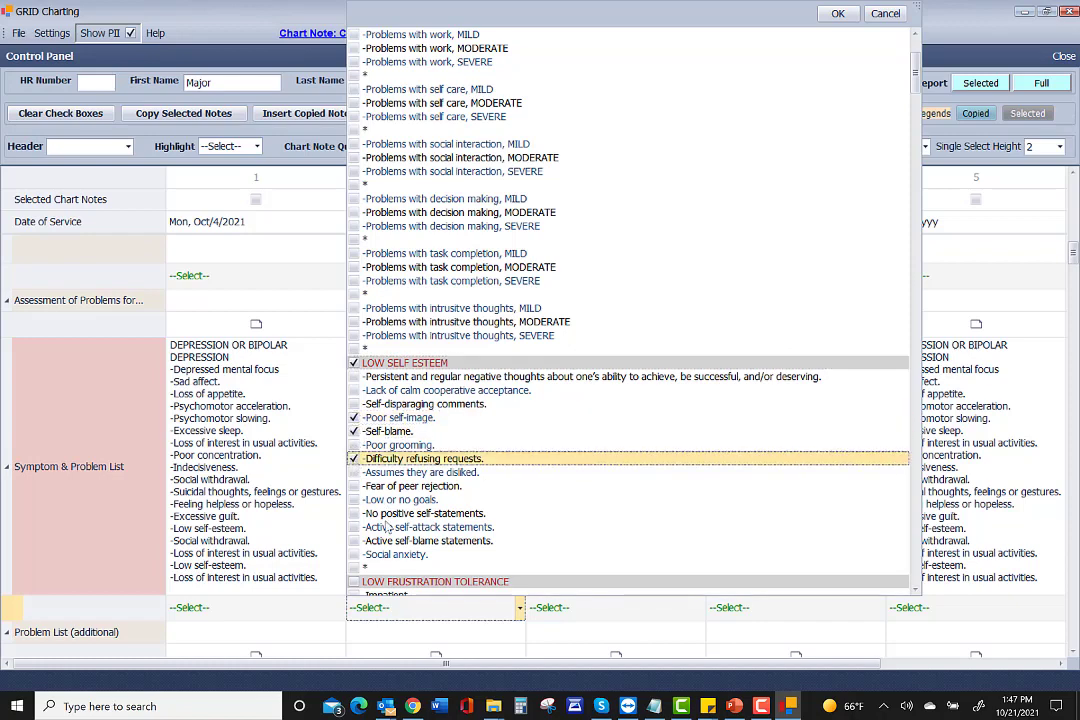
# Untick Low self-esteem, Excessive guilt, Excessive sleep and Psychomotor slowing, then apply.
pyautogui.scroll(-4, 378, 525)
pyautogui.scroll(-5, 378, 527)
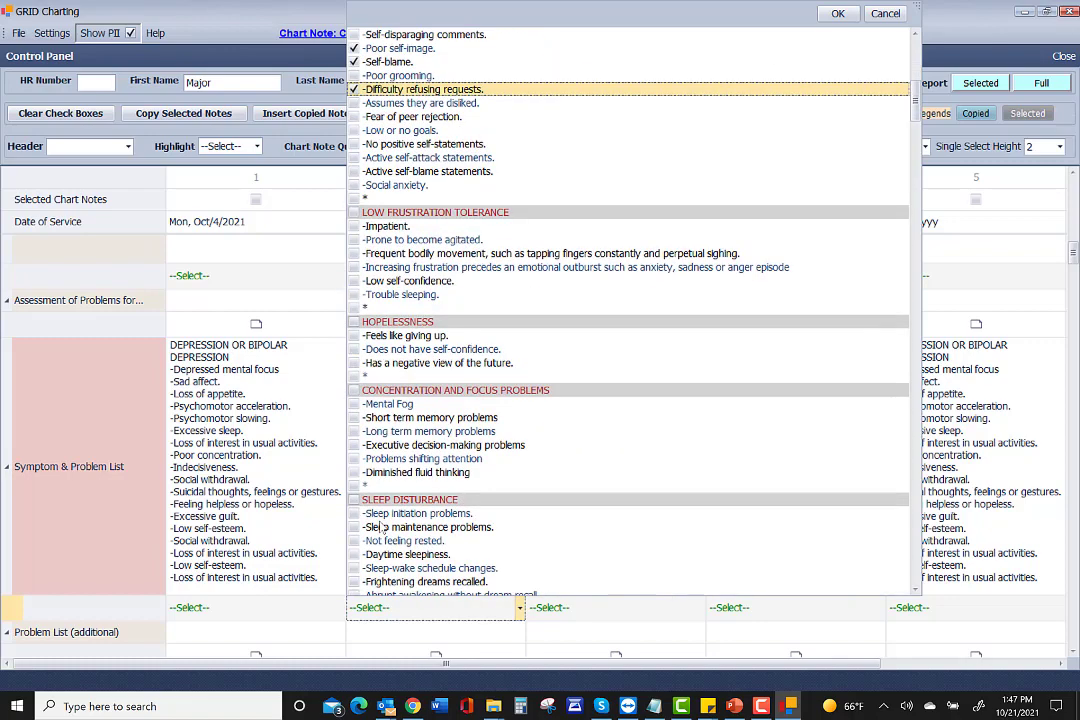
pyautogui.scroll(-10, 380, 527)
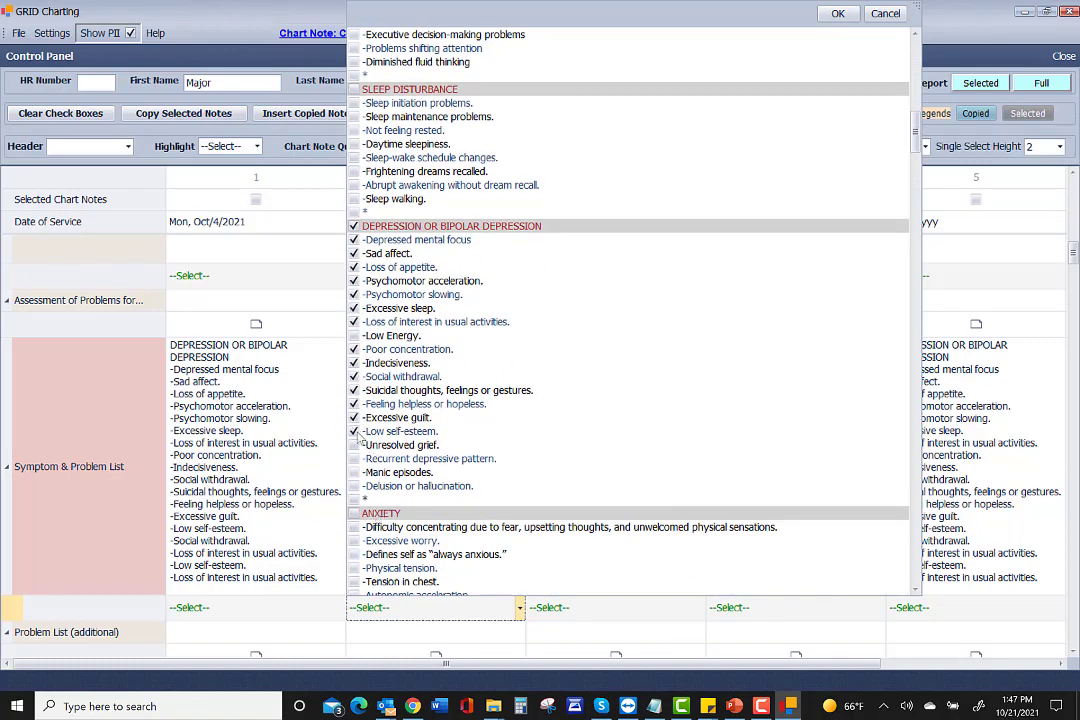
pyautogui.click(354, 432)
pyautogui.click(354, 418)
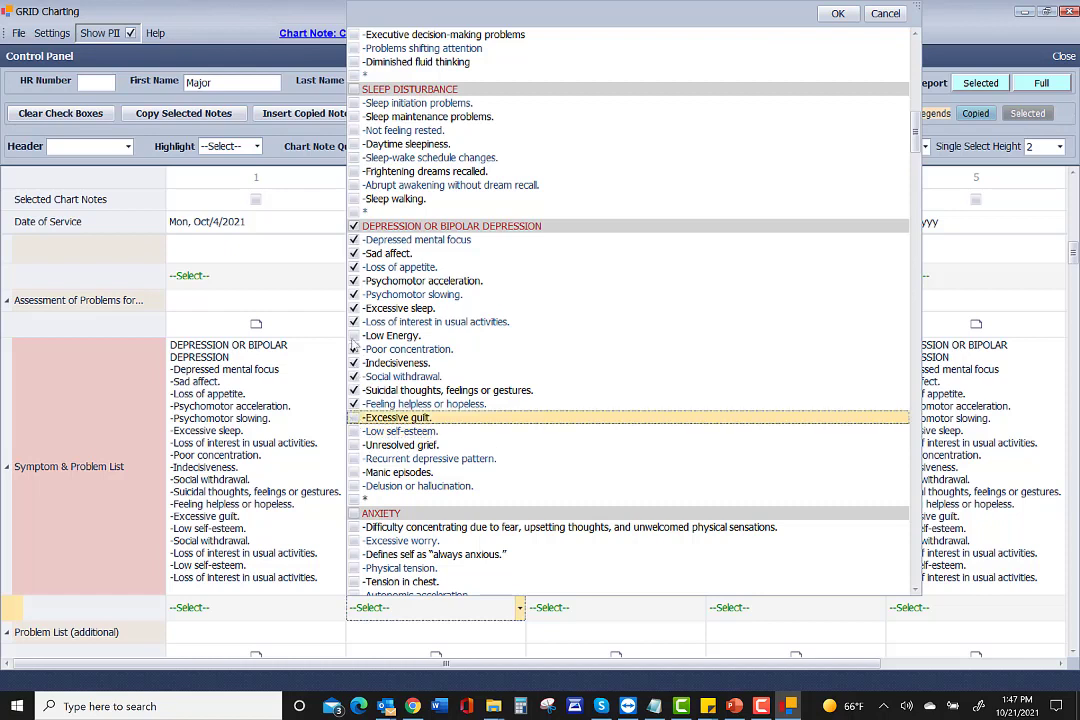
pyautogui.click(354, 309)
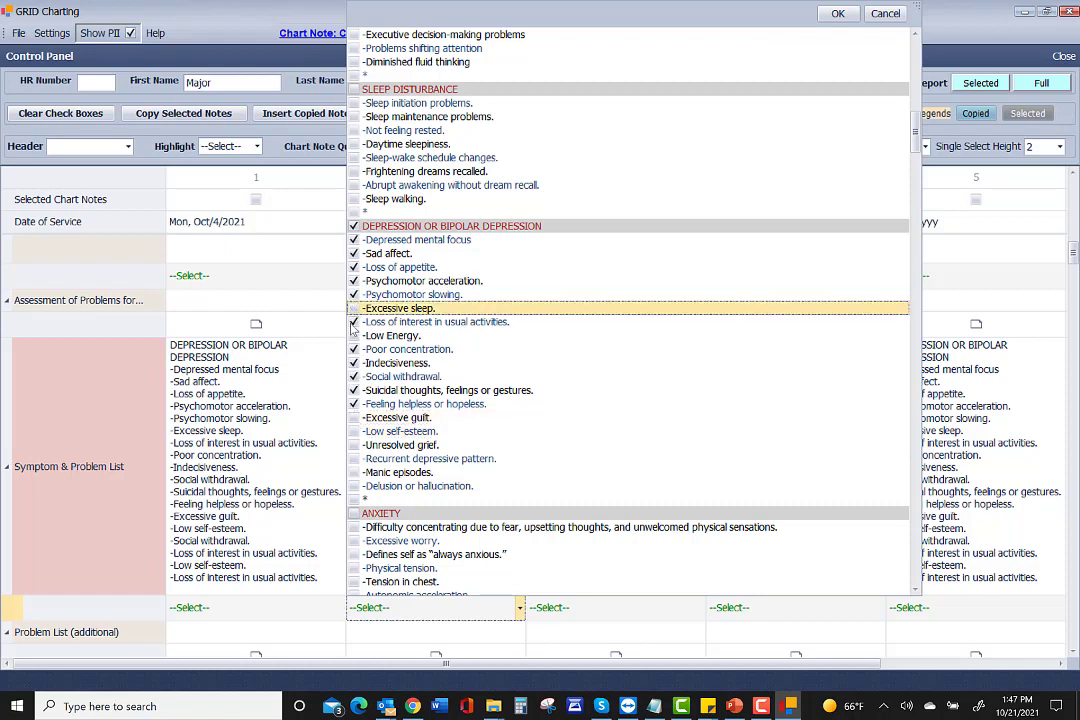
pyautogui.click(354, 295)
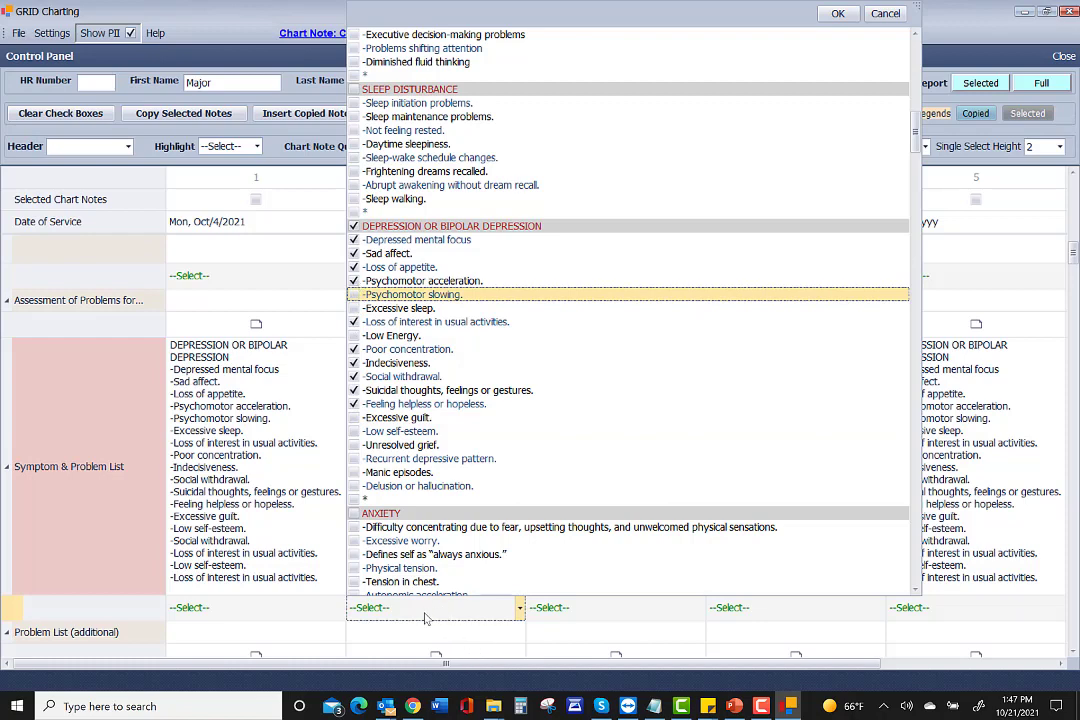
pyautogui.click(425, 618)
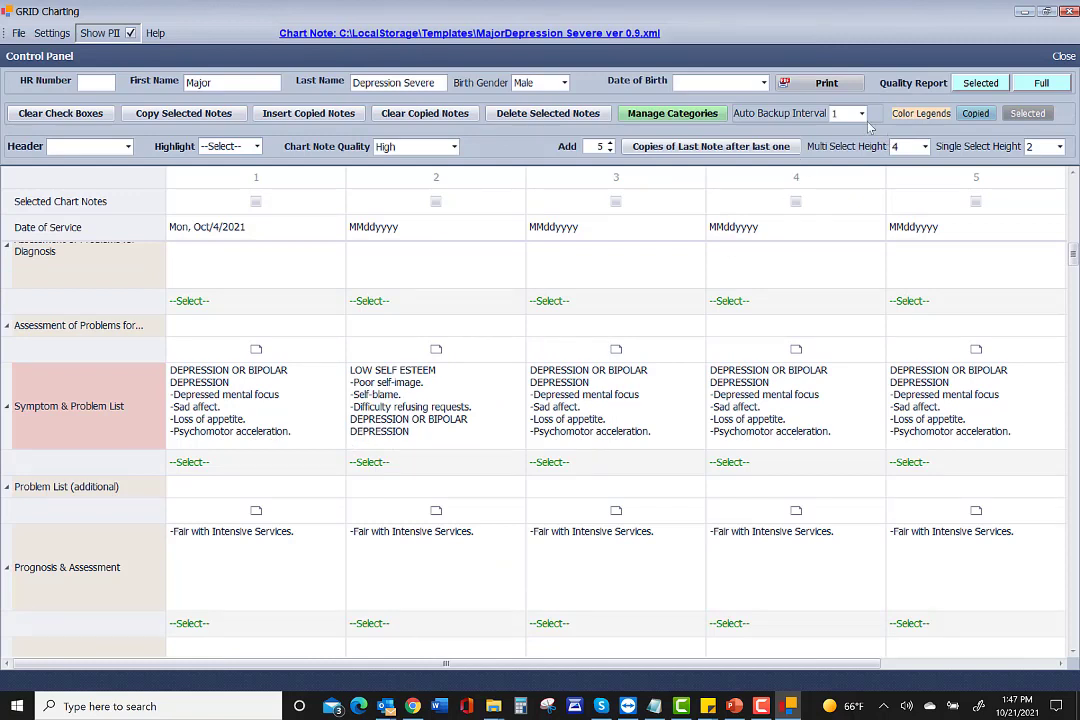
# Set Multi Select Height to 23 and scroll to the Symptom & Problem List row.
pyautogui.click(925, 147)
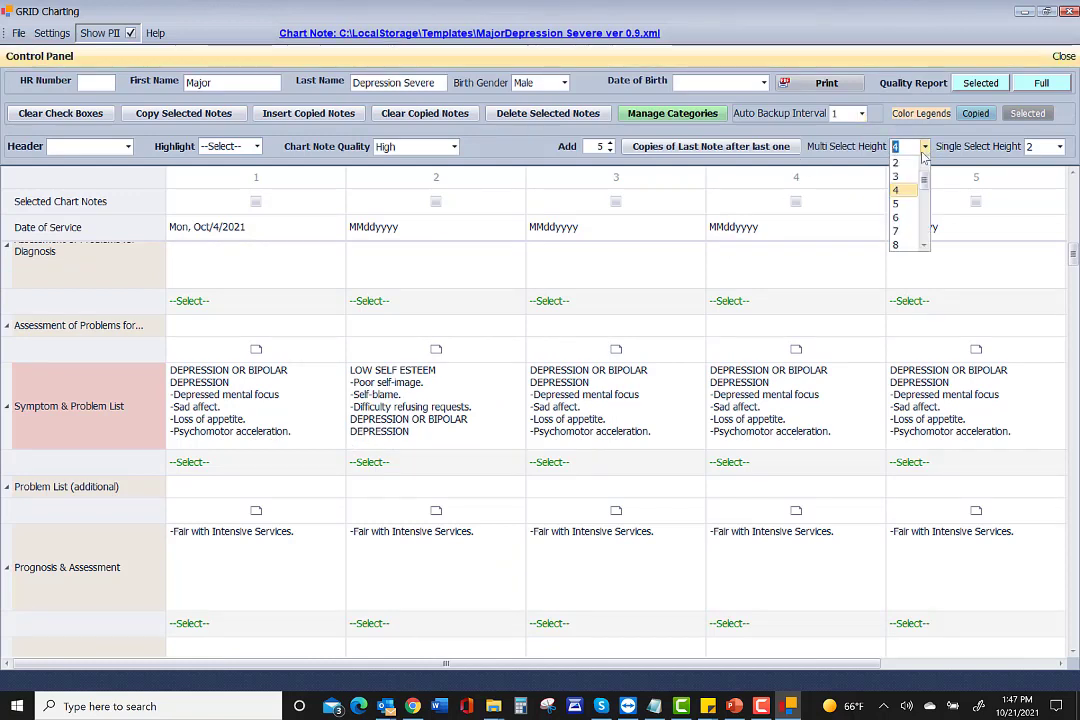
pyautogui.scroll(-5, 910, 200)
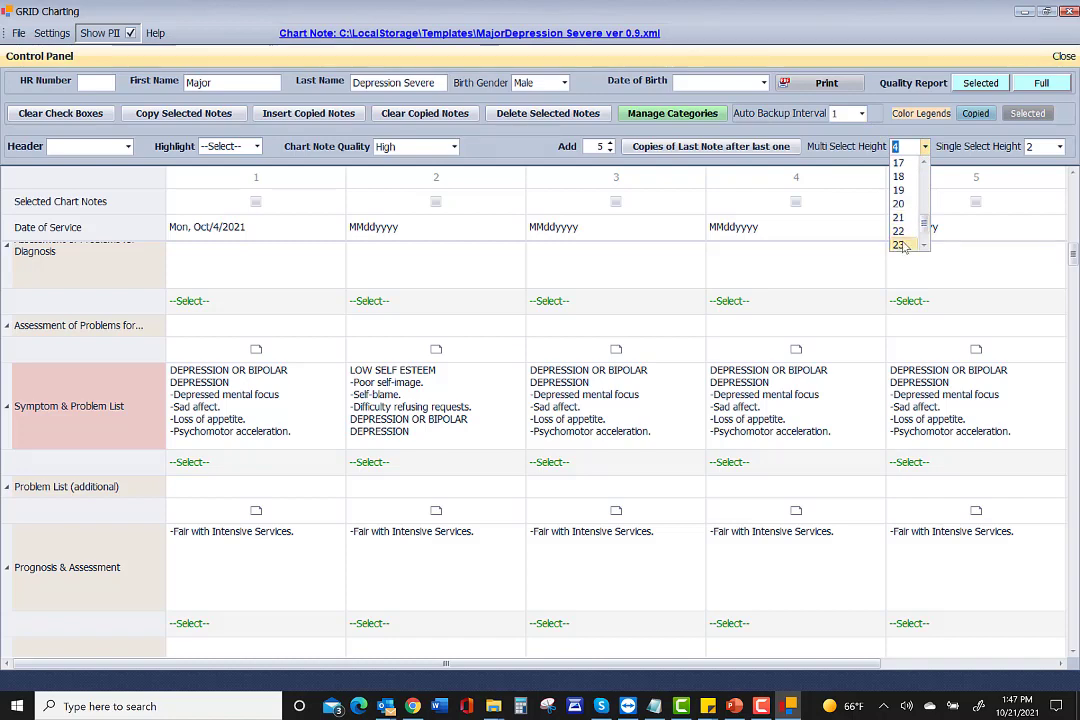
pyautogui.click(899, 242)
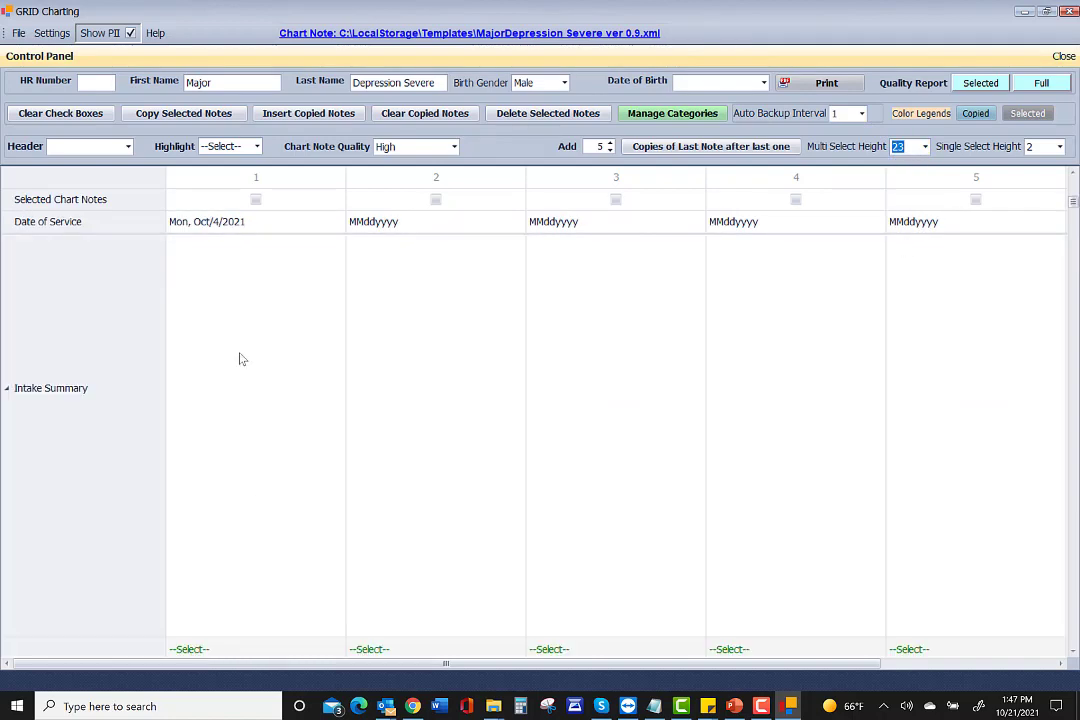
pyautogui.scroll(-4, 237, 363)
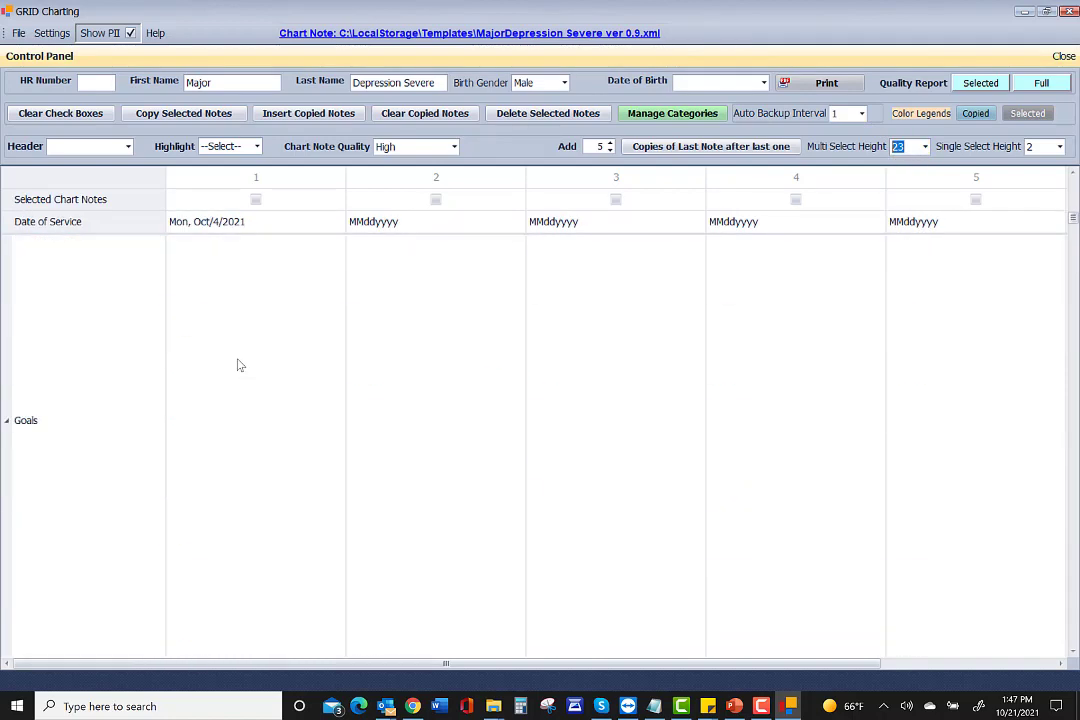
pyautogui.scroll(-4, 236, 375)
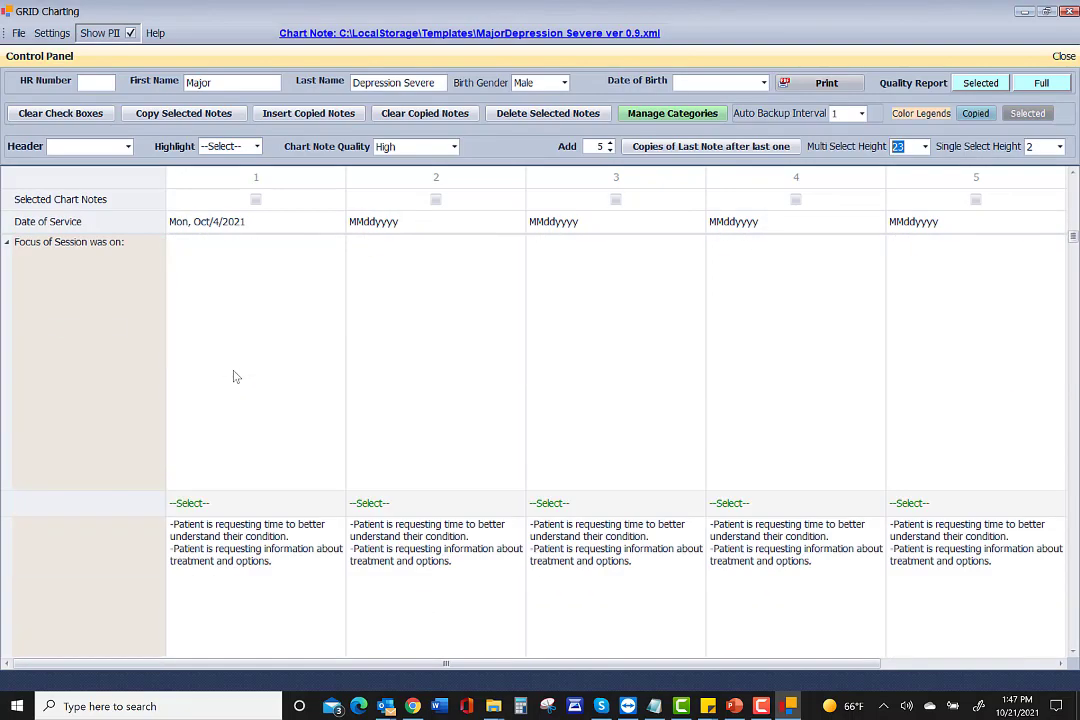
pyautogui.scroll(-3, 236, 376)
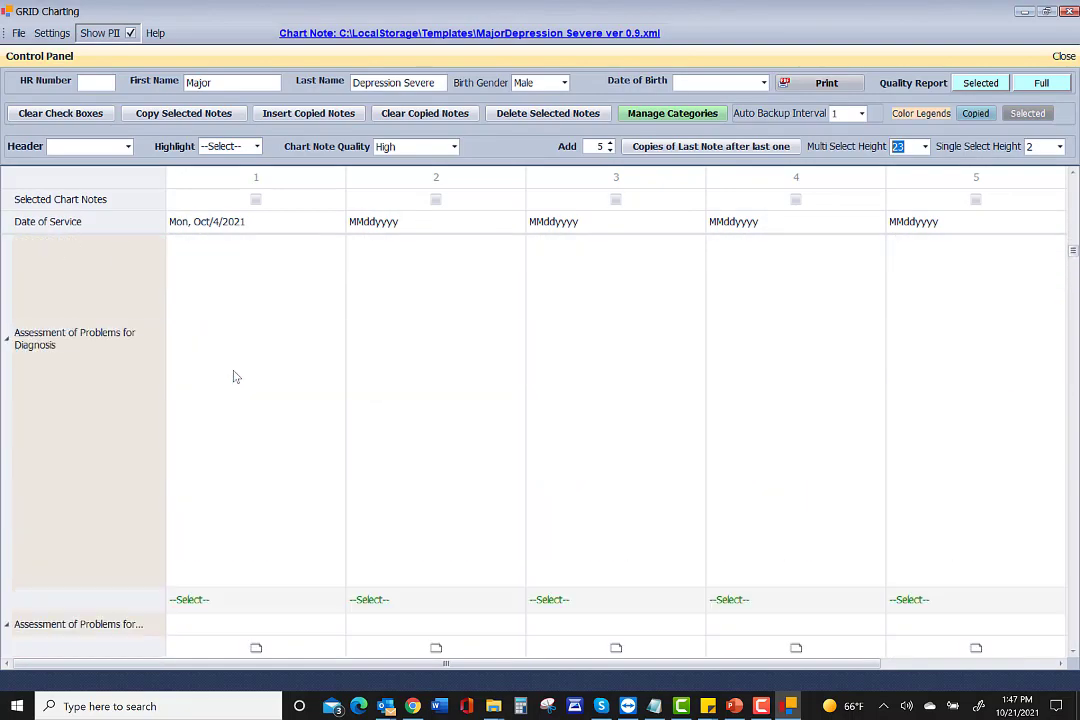
pyautogui.scroll(-3, 236, 376)
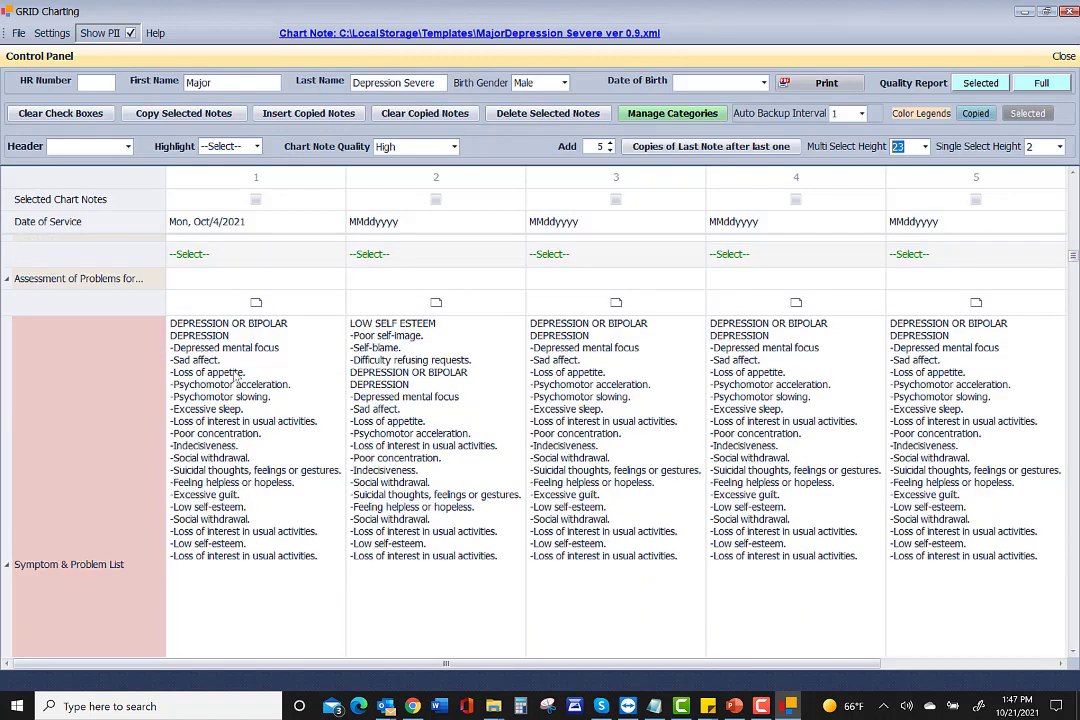
pyautogui.scroll(-3, 236, 376)
pyautogui.scroll(2, 236, 376)
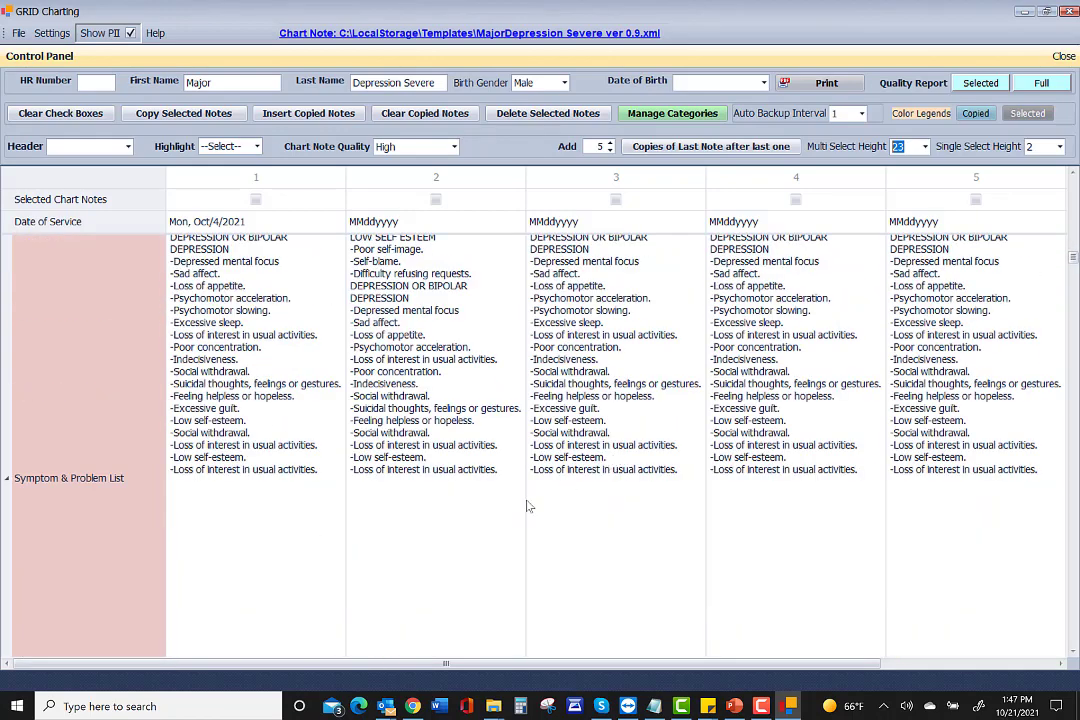
pyautogui.scroll(2, 510, 420)
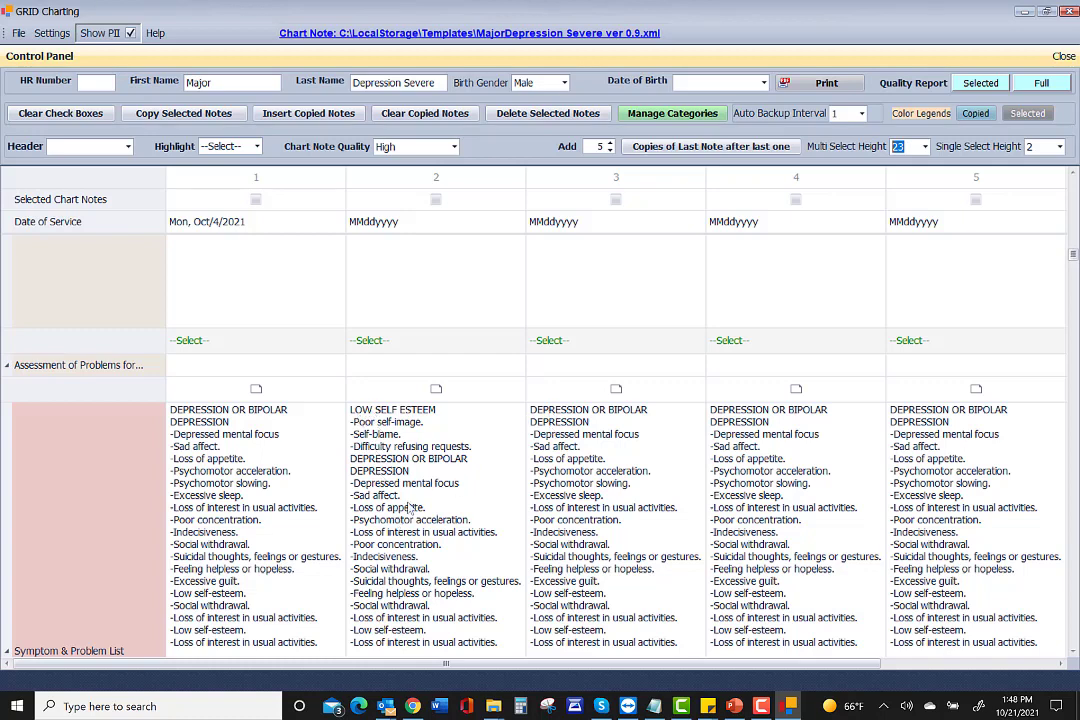
pyautogui.scroll(-5, 418, 523)
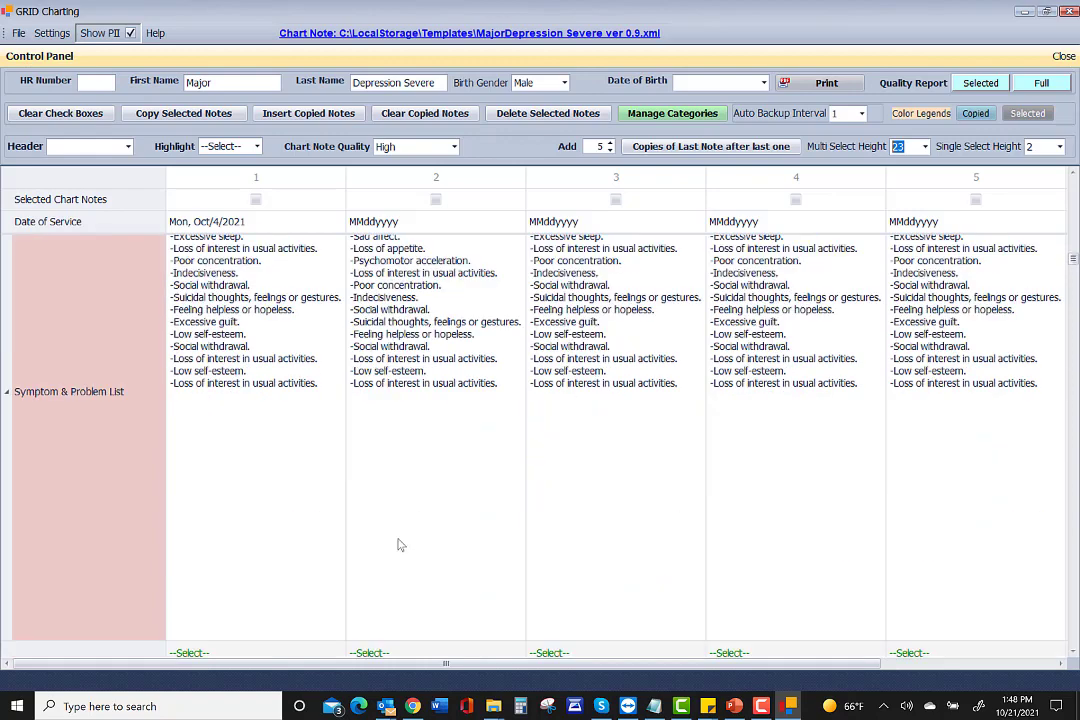
# Copy note 2's symptom list to the row's end, overwriting notes 3 to 5.
pyautogui.click(412, 312)
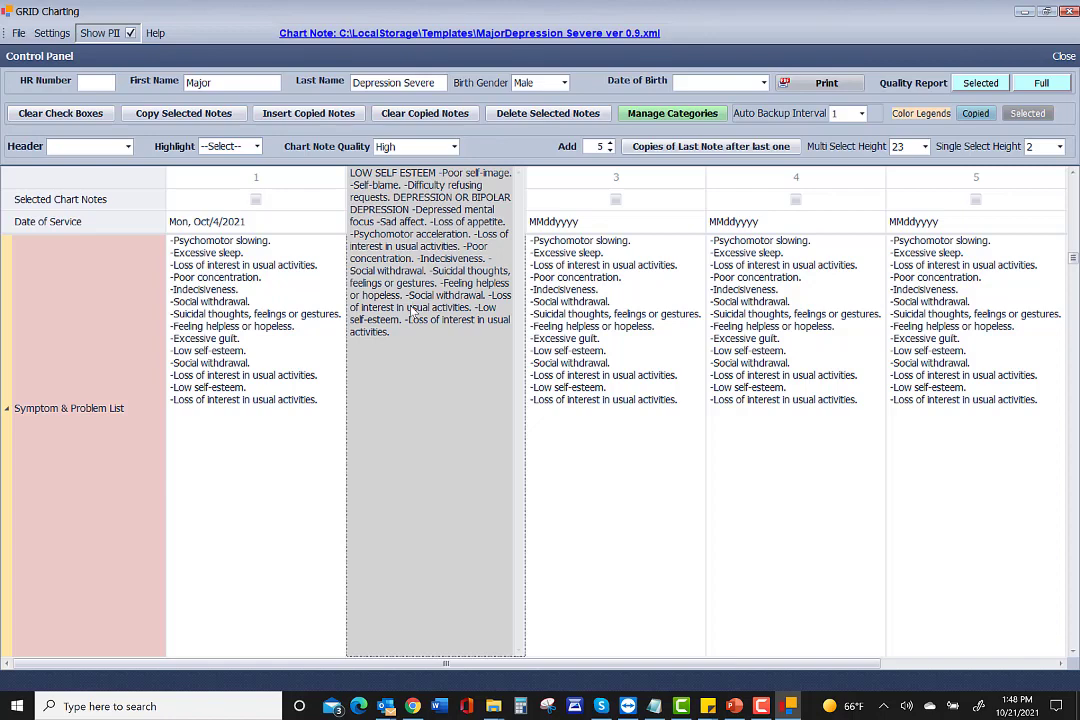
pyautogui.rightClick(409, 308)
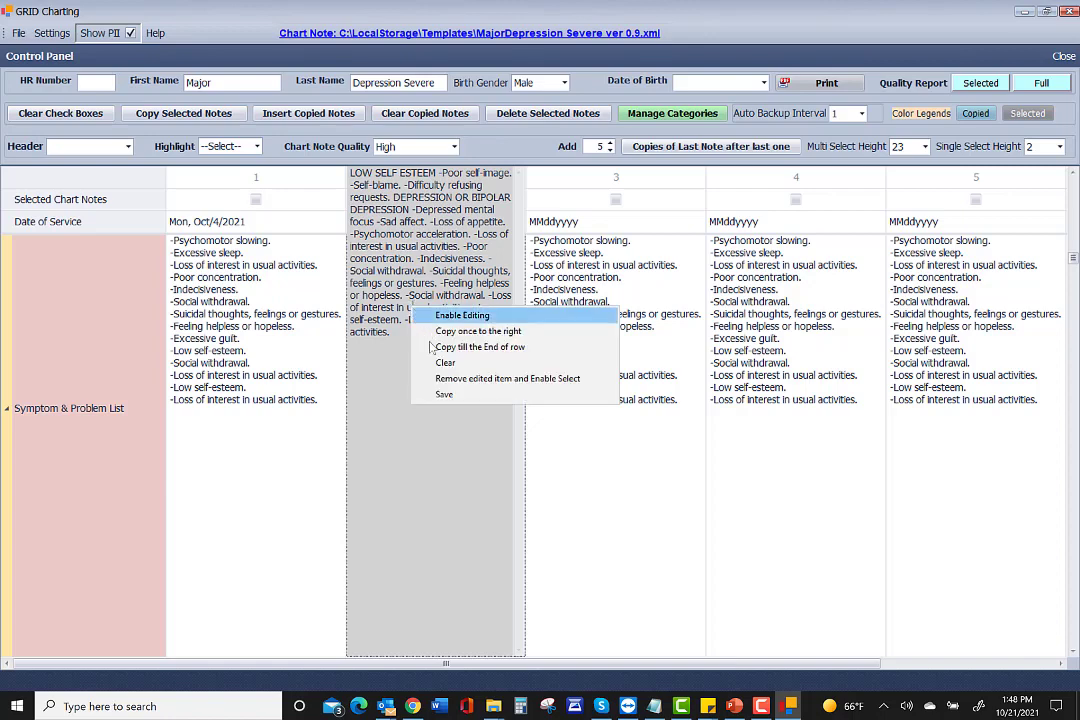
pyautogui.click(453, 348)
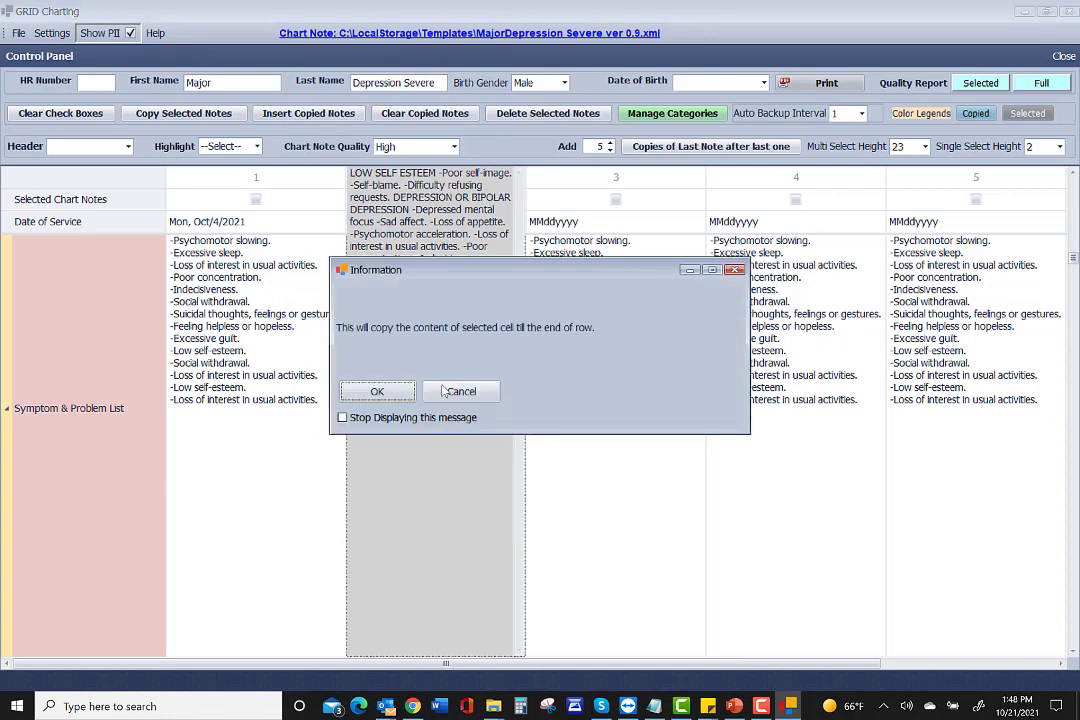
pyautogui.click(378, 392)
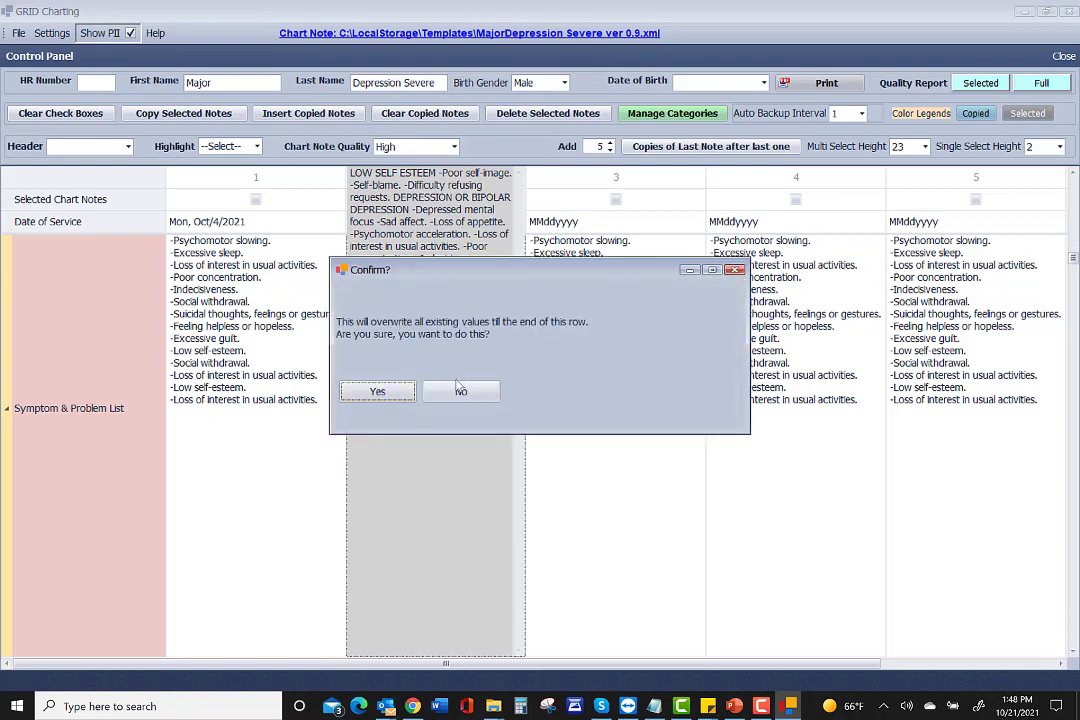
pyautogui.click(383, 396)
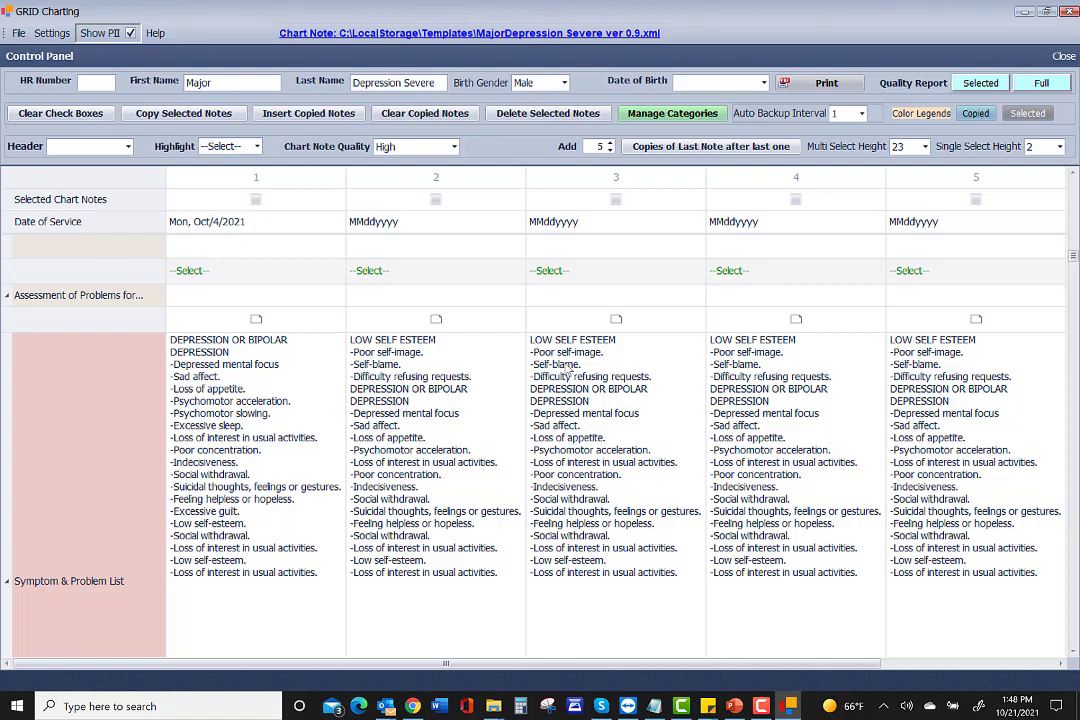
# Check the copied symptom list text in notes 3 and 4.
pyautogui.click(772, 390)
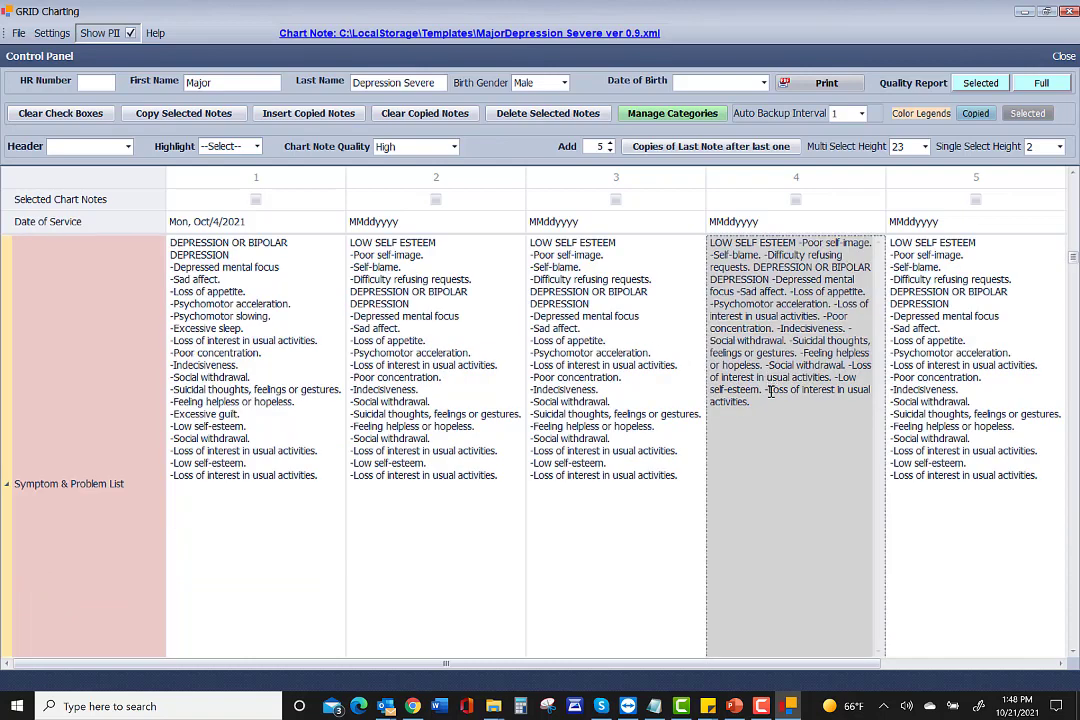
pyautogui.click(692, 489)
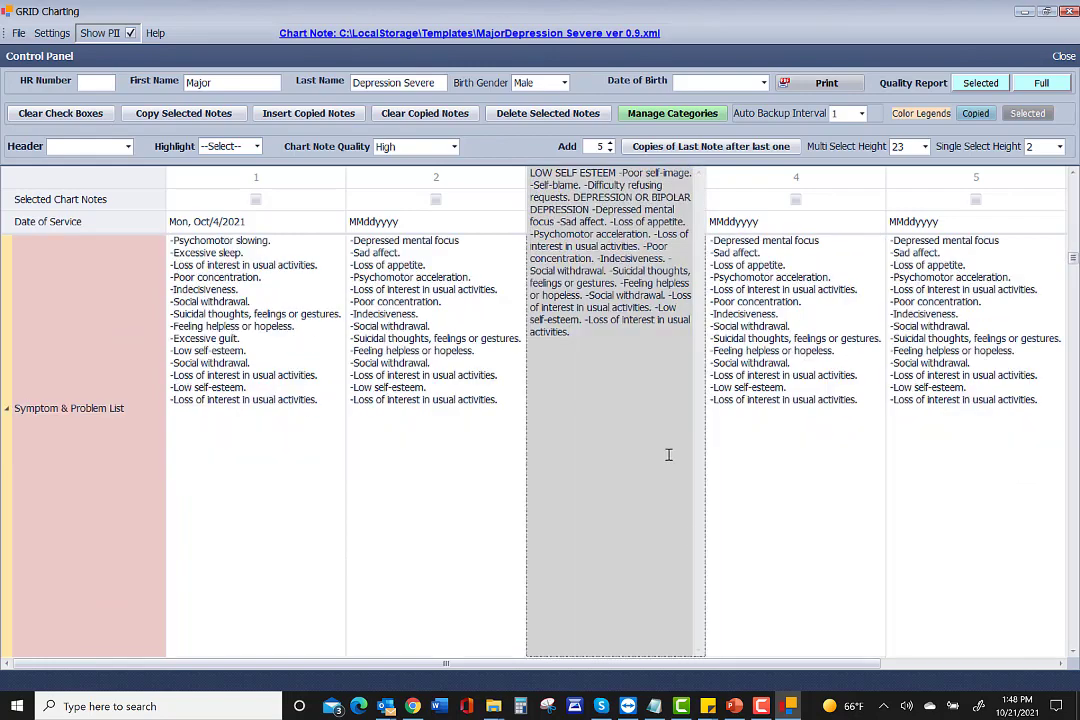
pyautogui.click(788, 467)
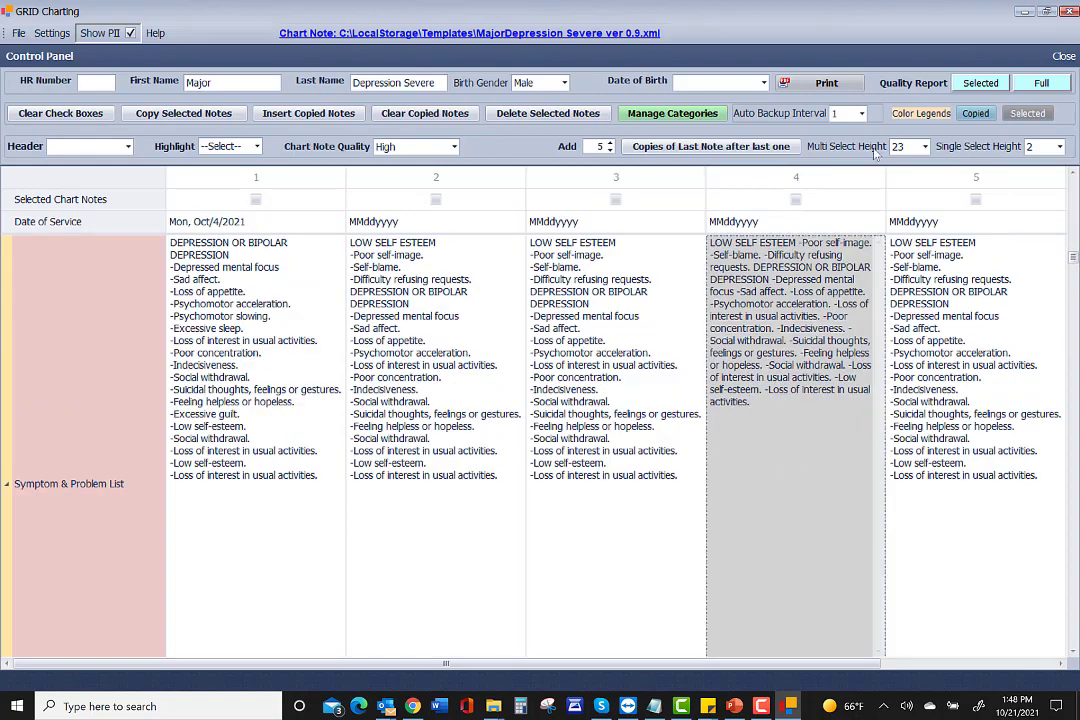
# Set Multi Select Height back to 5 and scroll up to the symptom row.
pyautogui.click(926, 147)
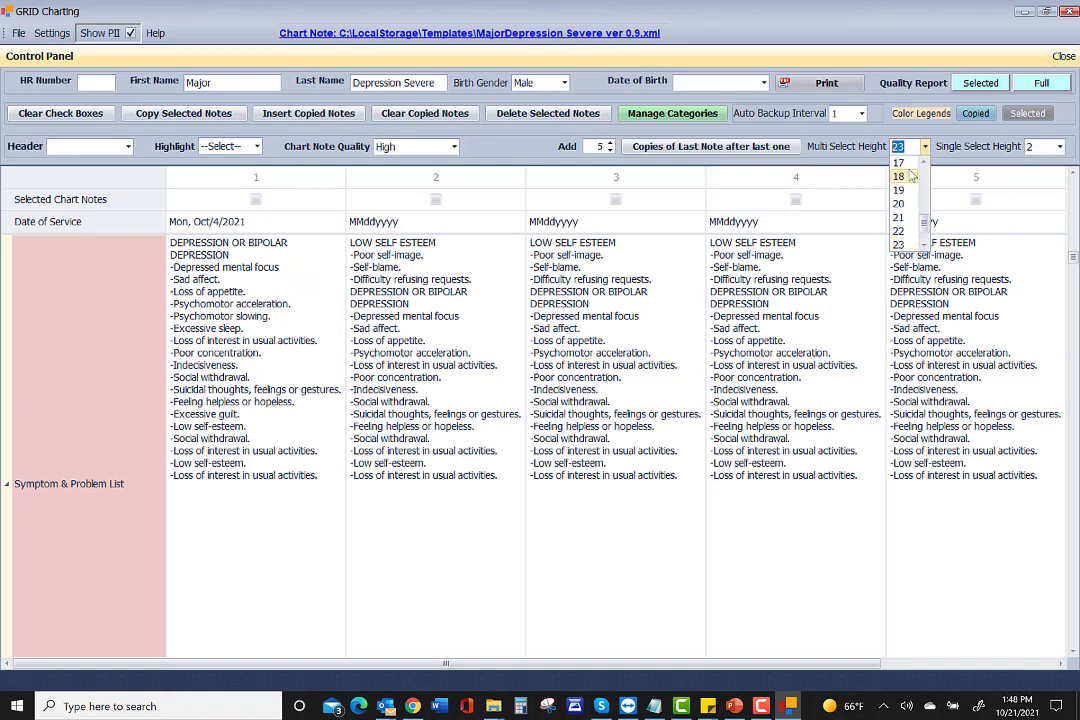
pyautogui.scroll(4, 905, 185)
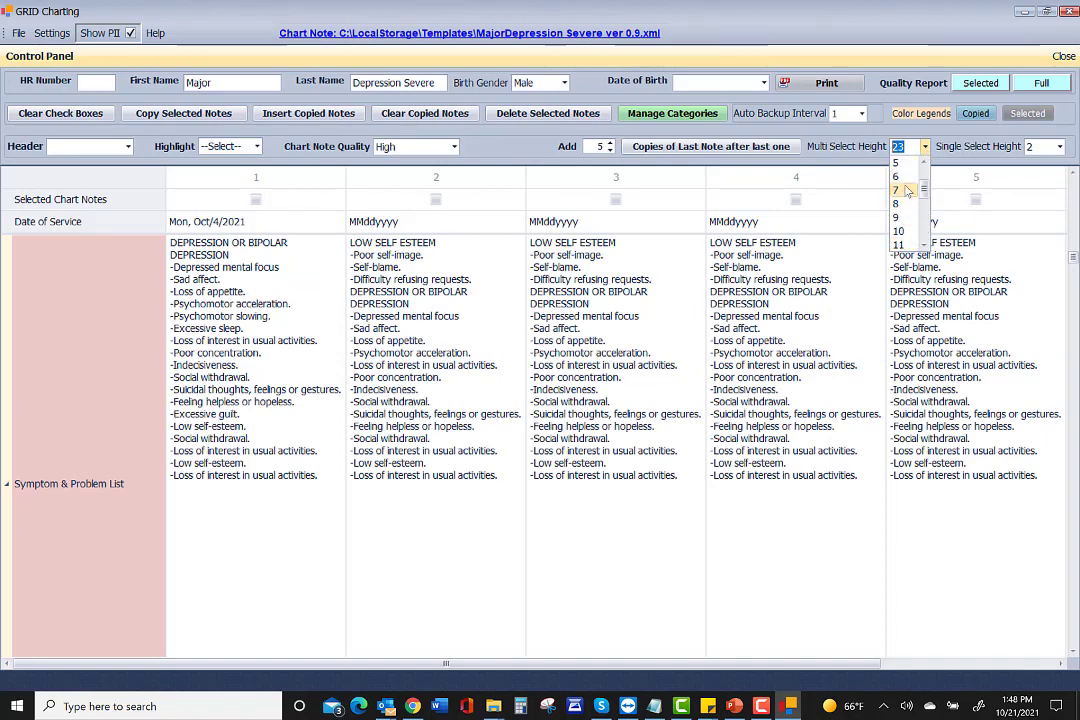
pyautogui.click(897, 162)
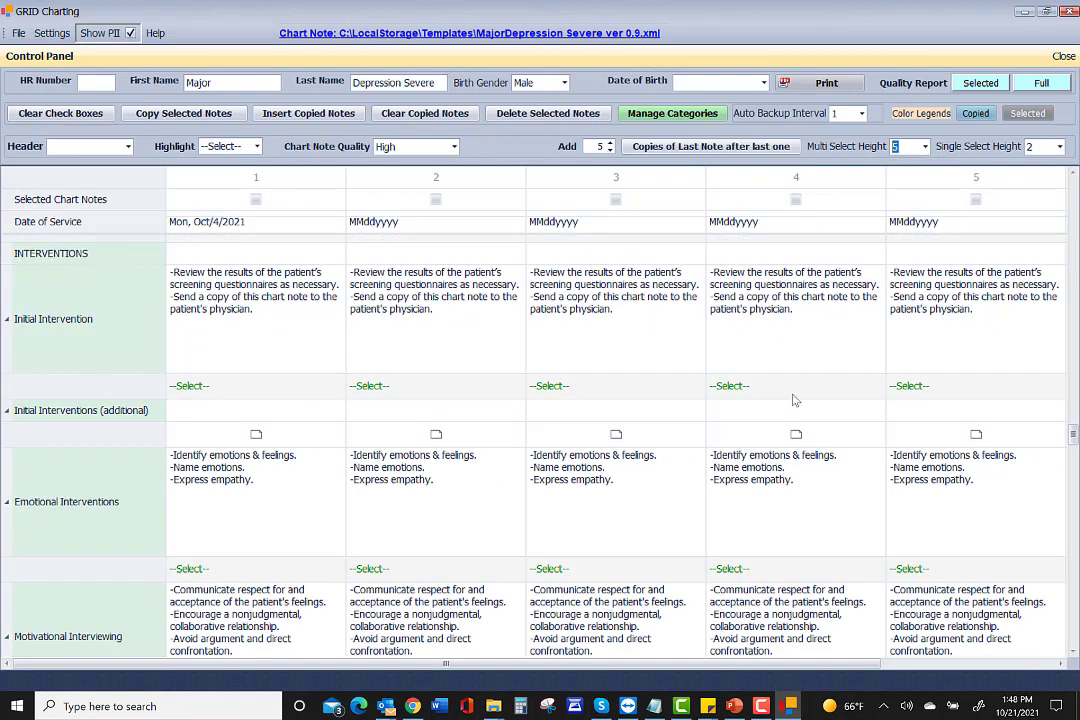
pyautogui.scroll(3, 795, 400)
pyautogui.scroll(-6, 795, 400)
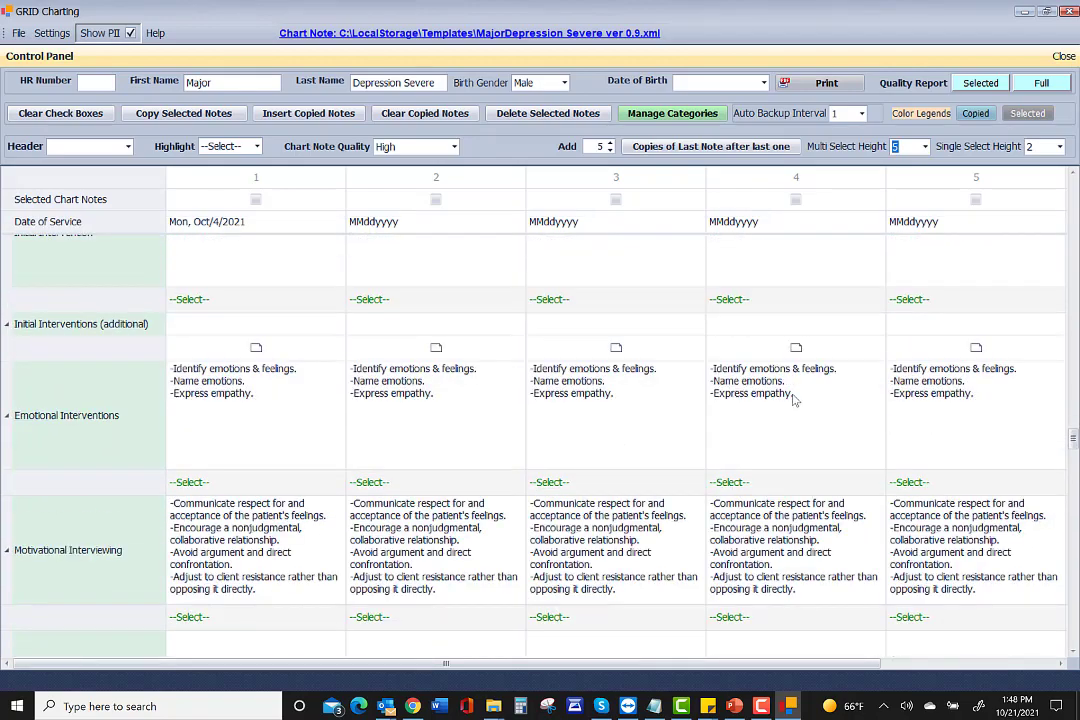
pyautogui.scroll(-3, 795, 400)
pyautogui.scroll(15, 793, 400)
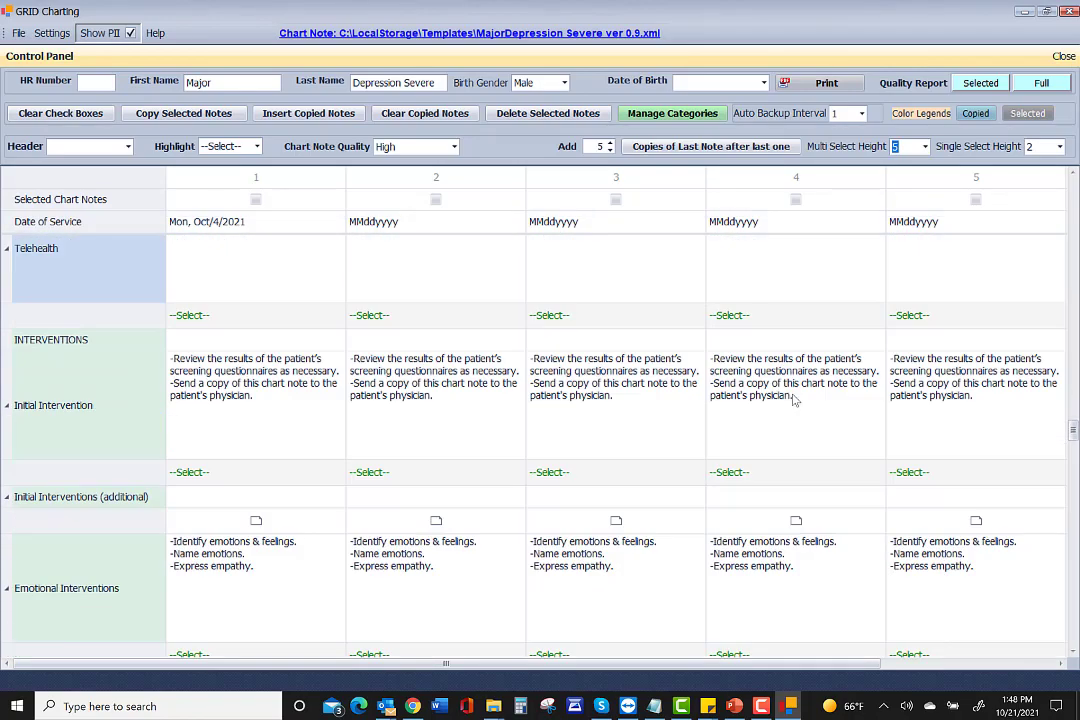
pyautogui.scroll(5, 793, 400)
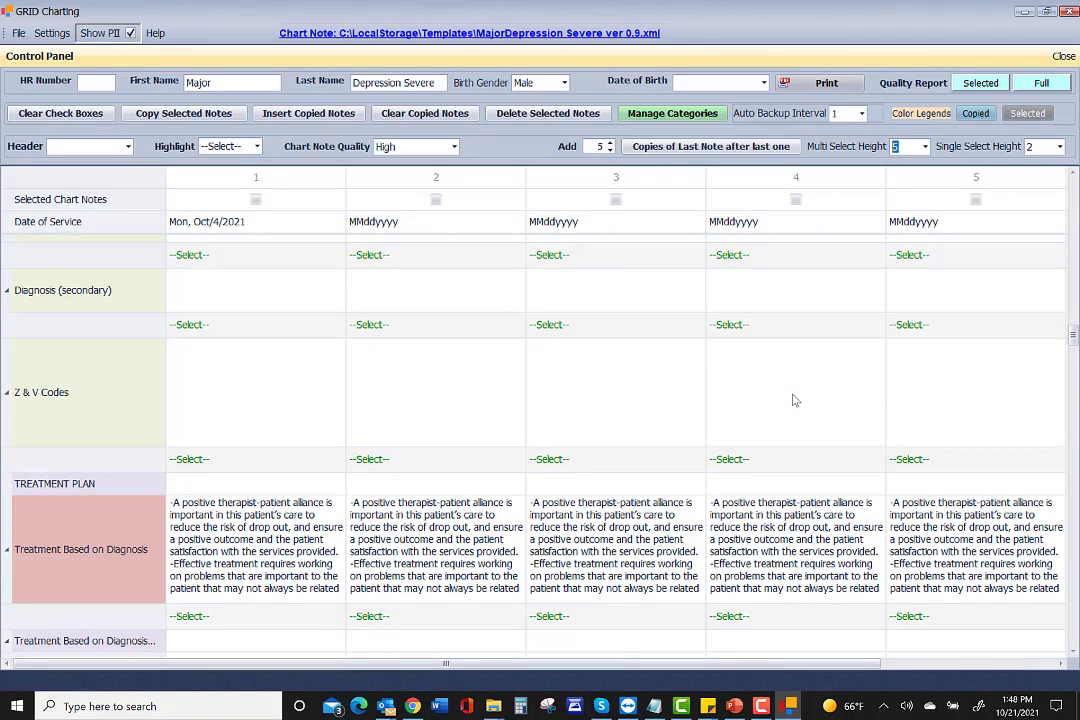
pyautogui.scroll(15, 793, 400)
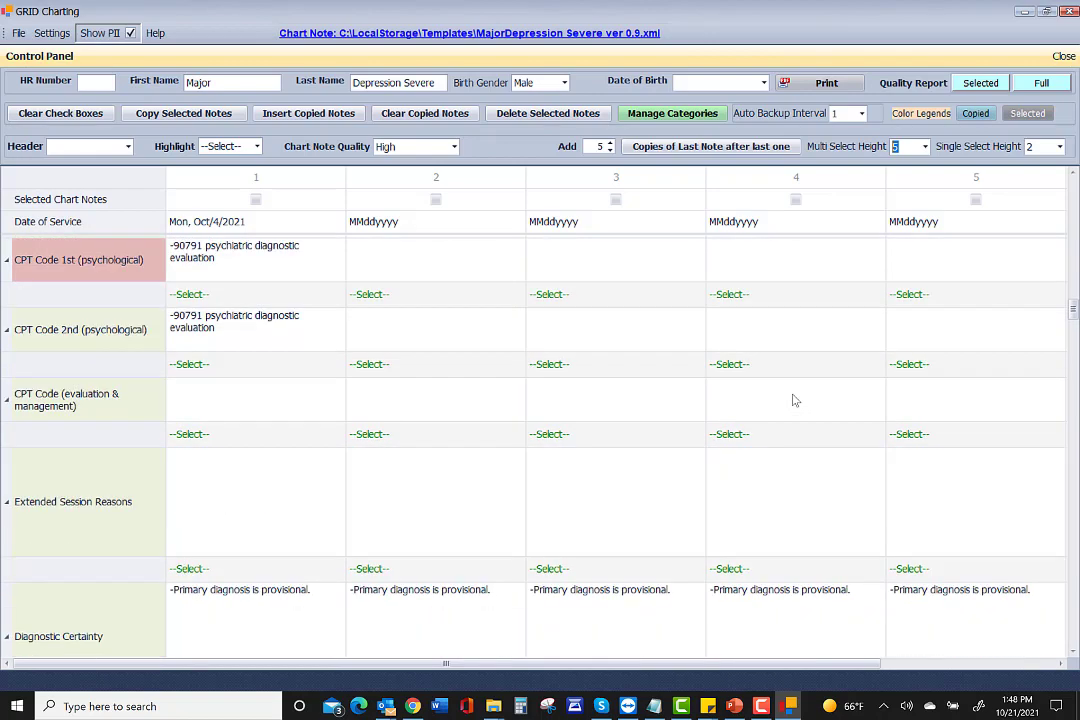
pyautogui.scroll(8, 793, 400)
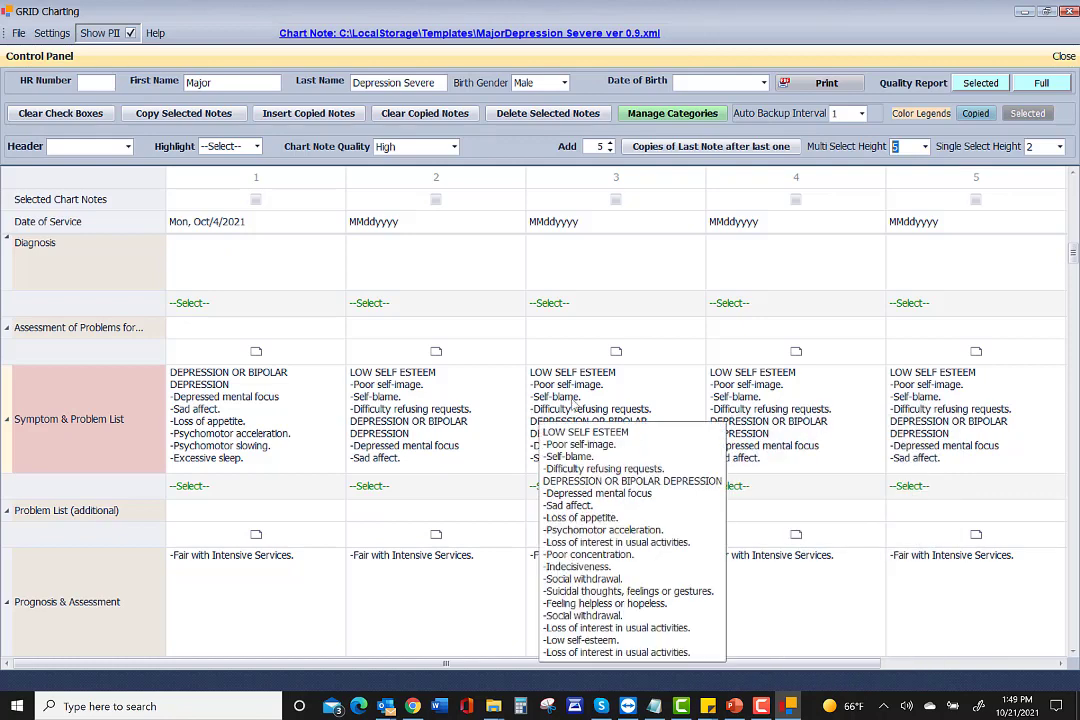
pyautogui.click(729, 487)
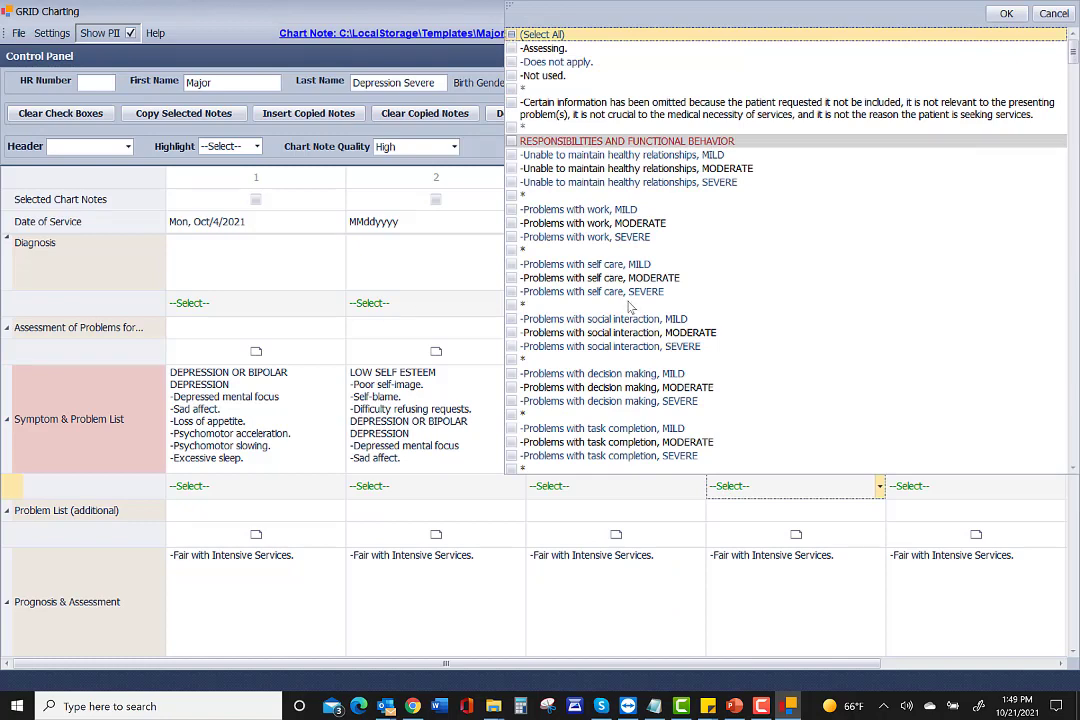
pyautogui.scroll(-5, 630, 310)
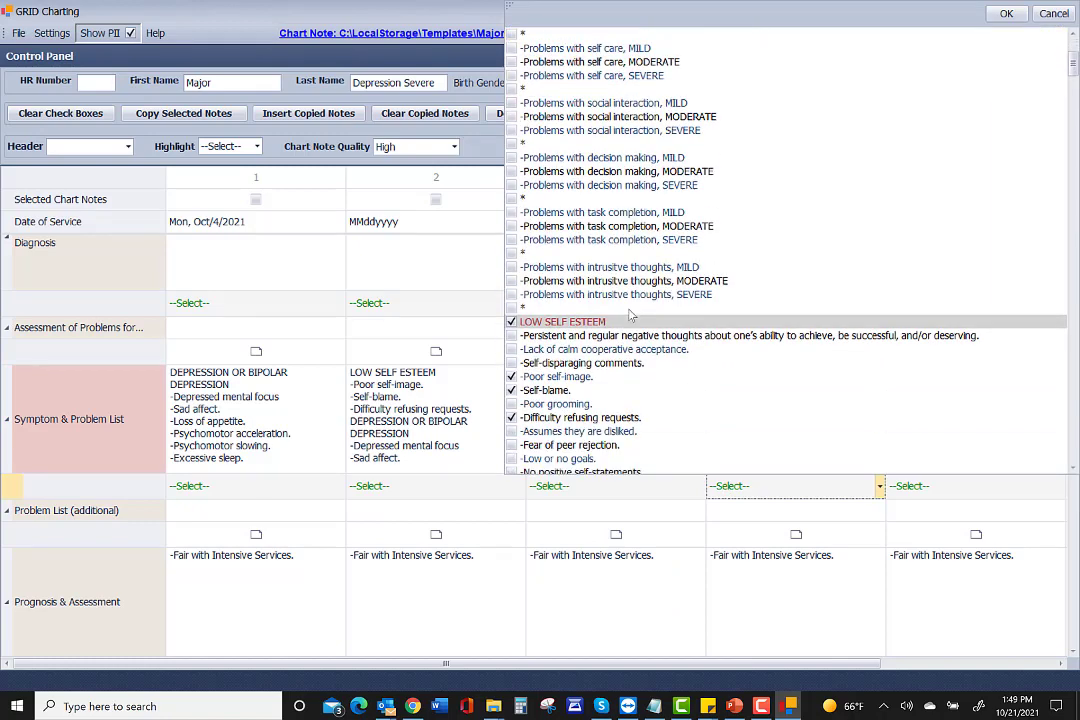
pyautogui.click(511, 376)
pyautogui.click(511, 390)
pyautogui.click(511, 417)
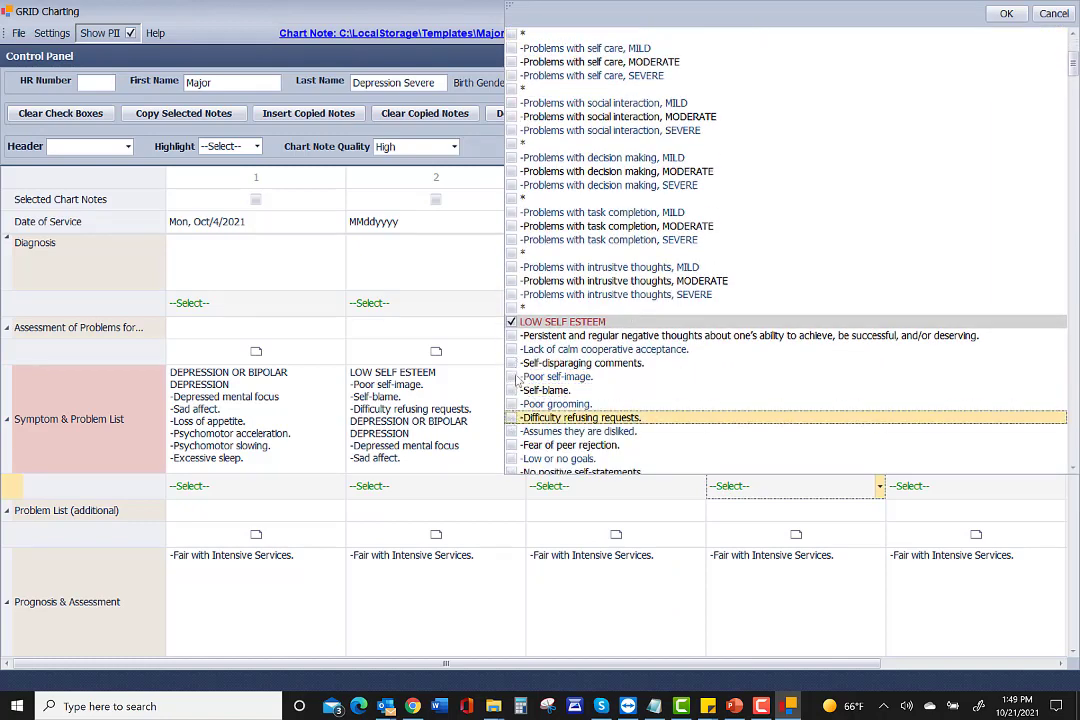
pyautogui.click(511, 322)
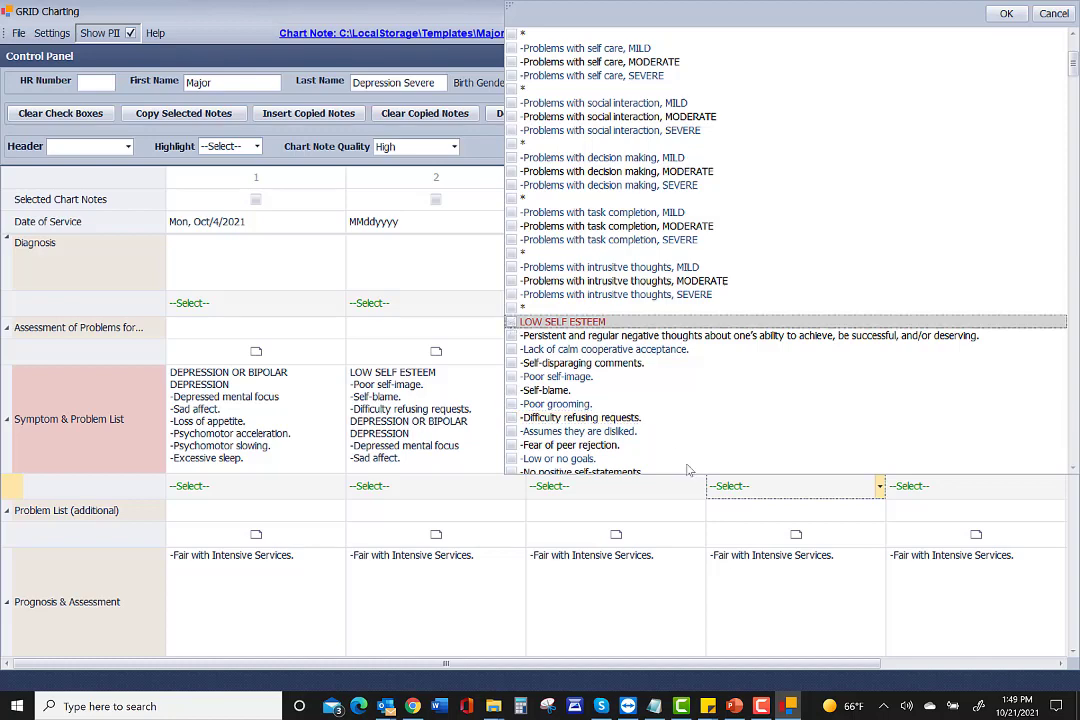
pyautogui.click(743, 489)
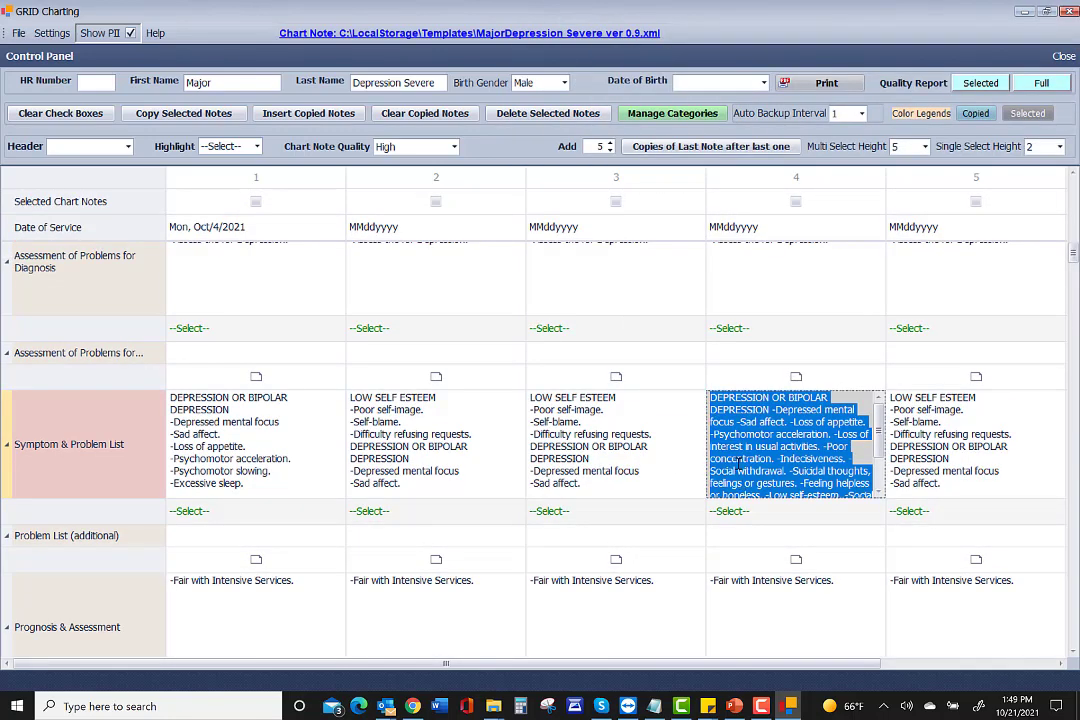
pyautogui.click(766, 428)
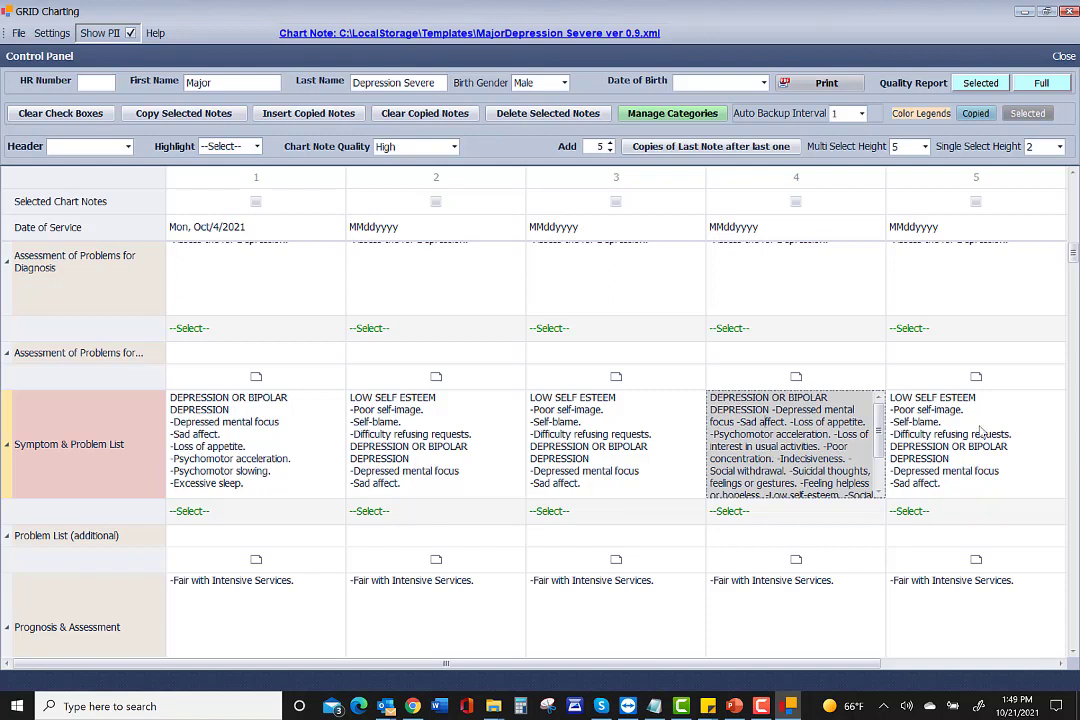
pyautogui.click(917, 512)
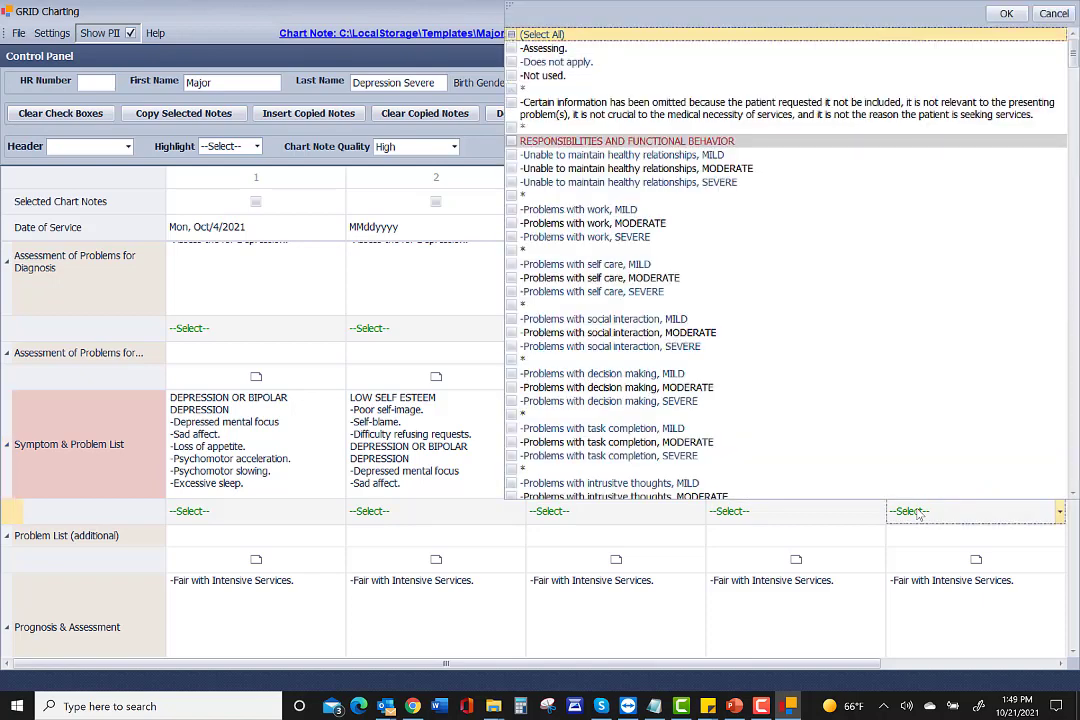
pyautogui.click(917, 512)
pyautogui.click(764, 516)
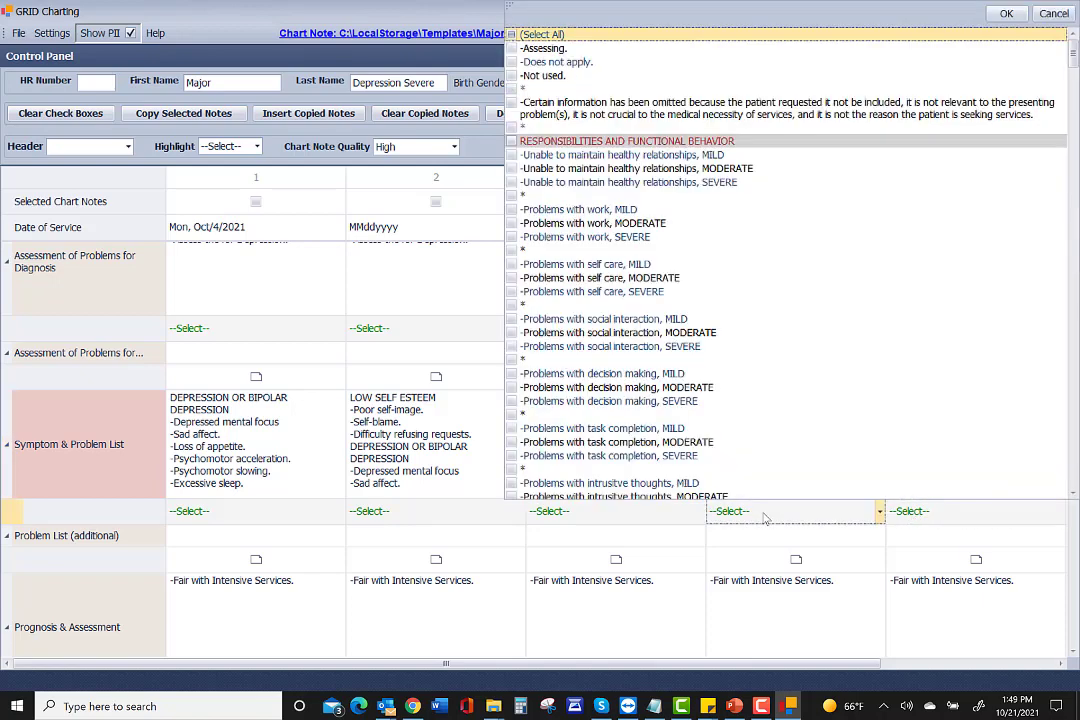
pyautogui.click(766, 514)
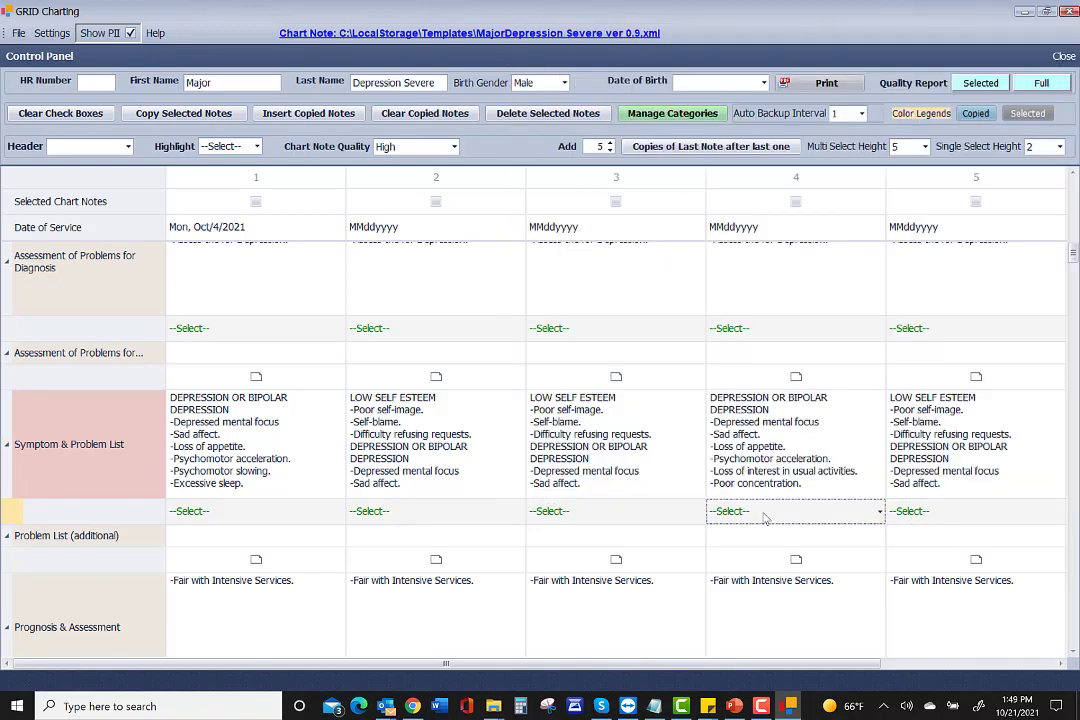
# Copy note 4's Symptom & Problem List once to the right into note 5.
pyautogui.click(741, 423)
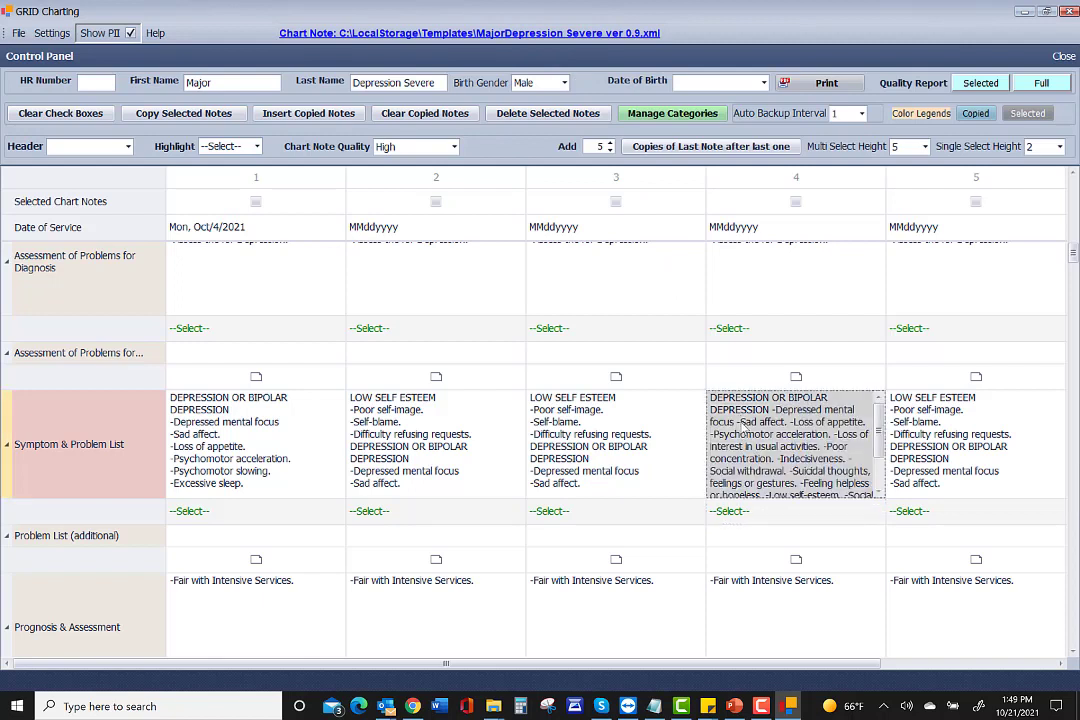
pyautogui.rightClick(741, 423)
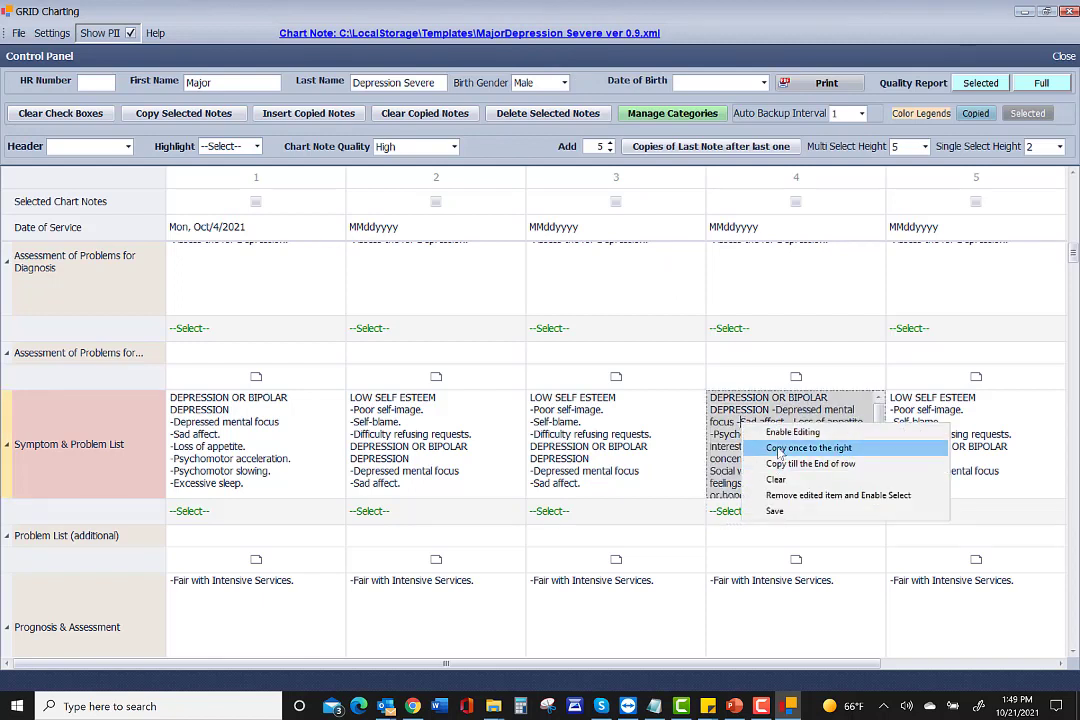
pyautogui.click(780, 447)
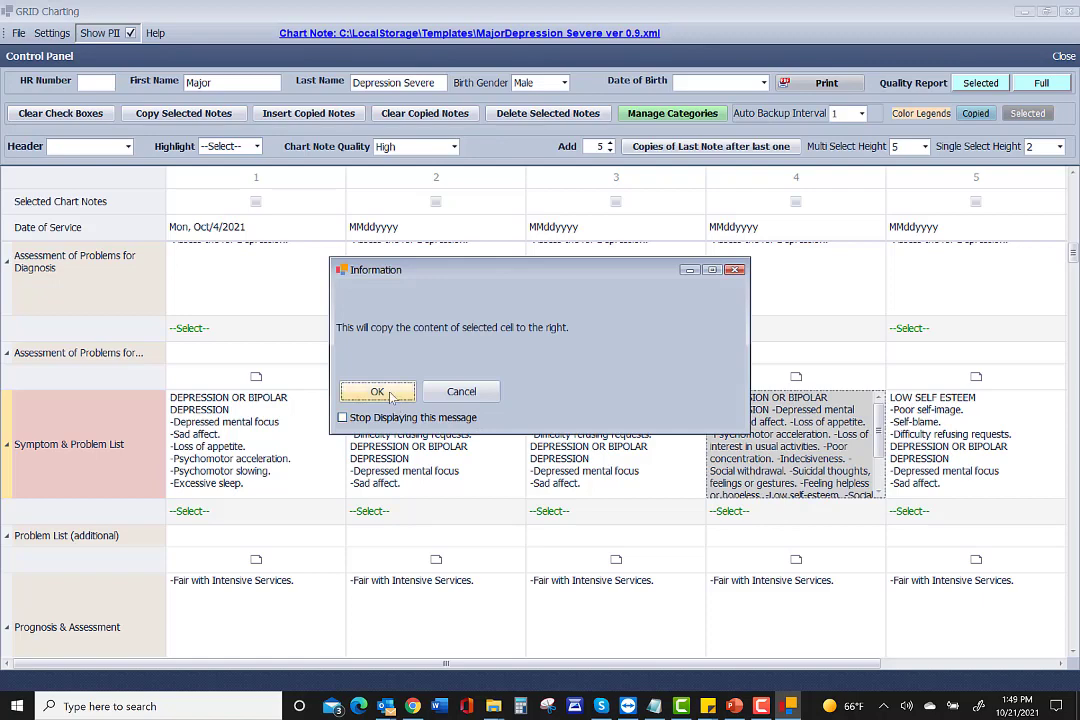
pyautogui.click(386, 392)
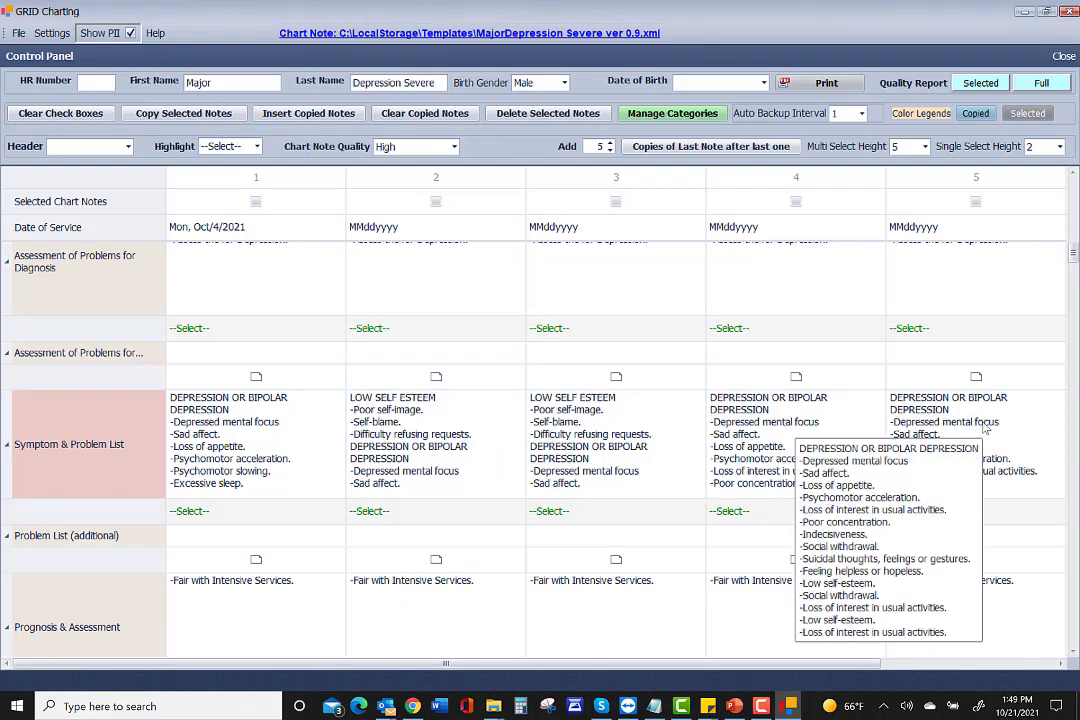
pyautogui.scroll(6, 712, 355)
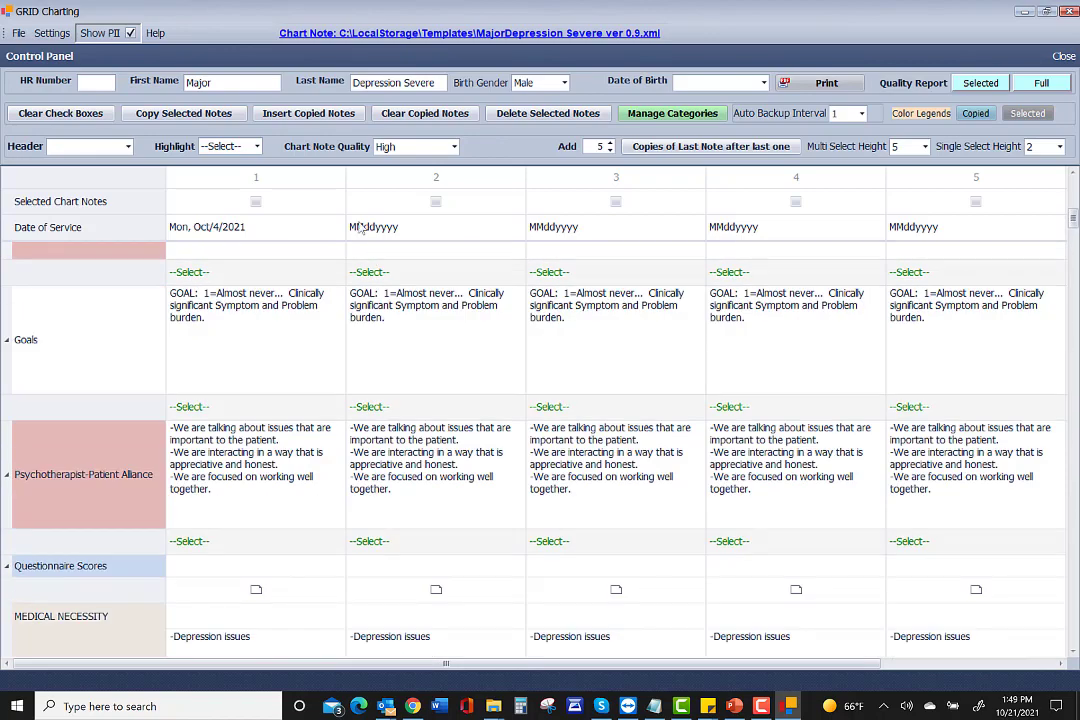
# Set note 2's date of service to Mon, Oct/11/2021 and update its signature dates.
pyautogui.click(473, 233)
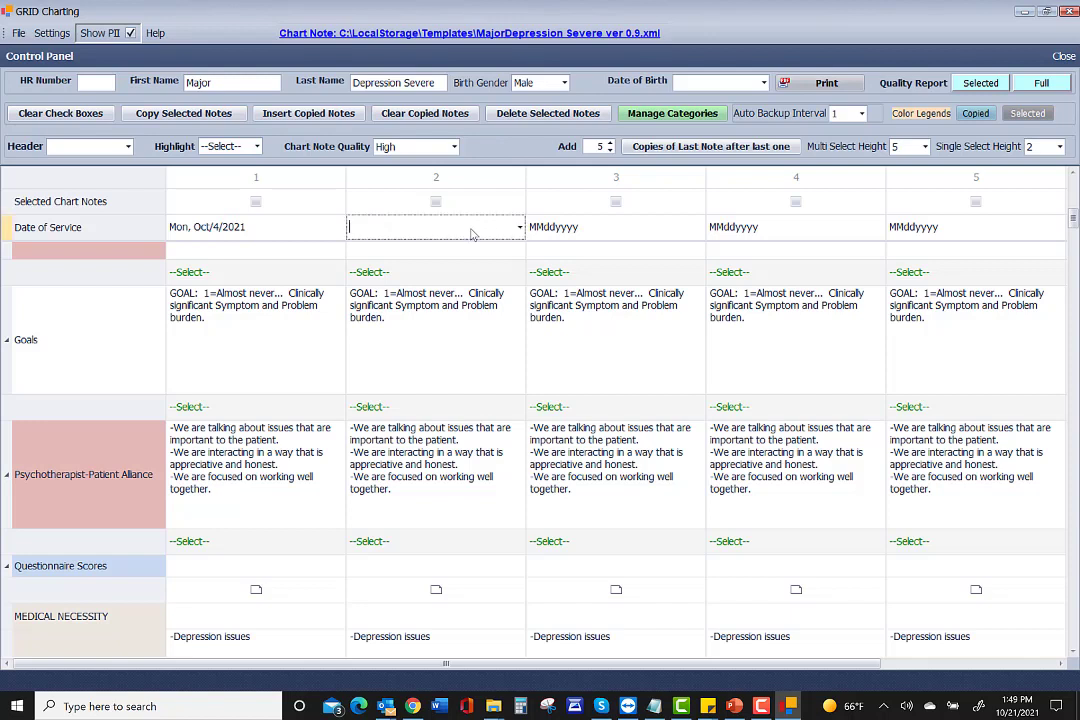
pyautogui.click(520, 229)
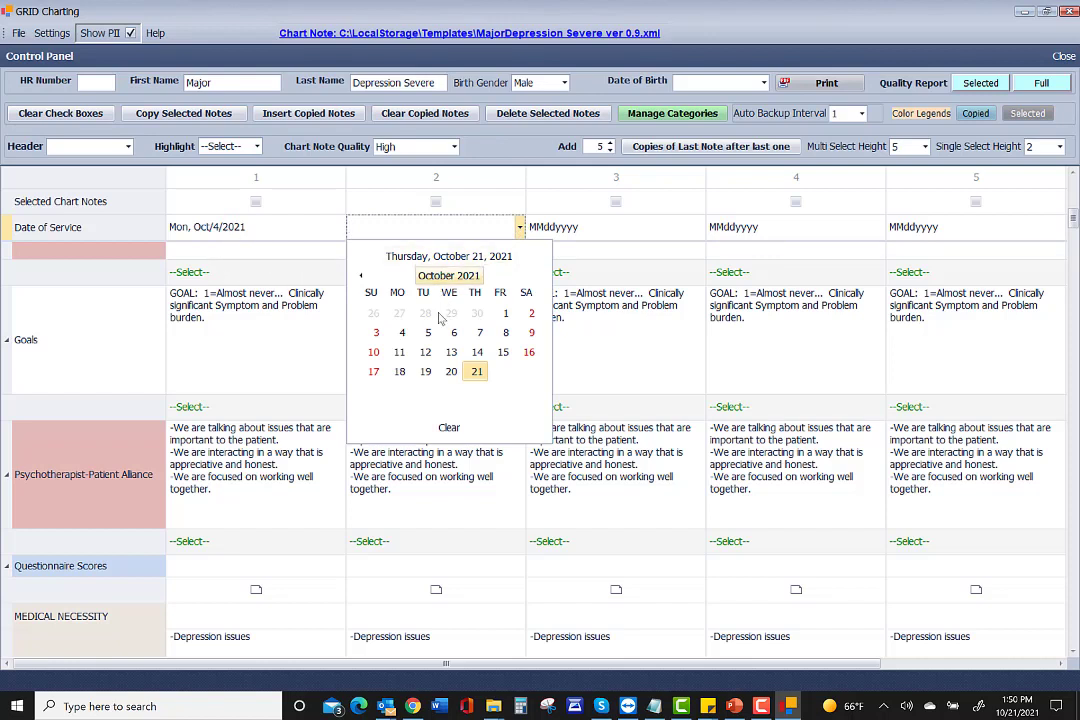
pyautogui.click(399, 352)
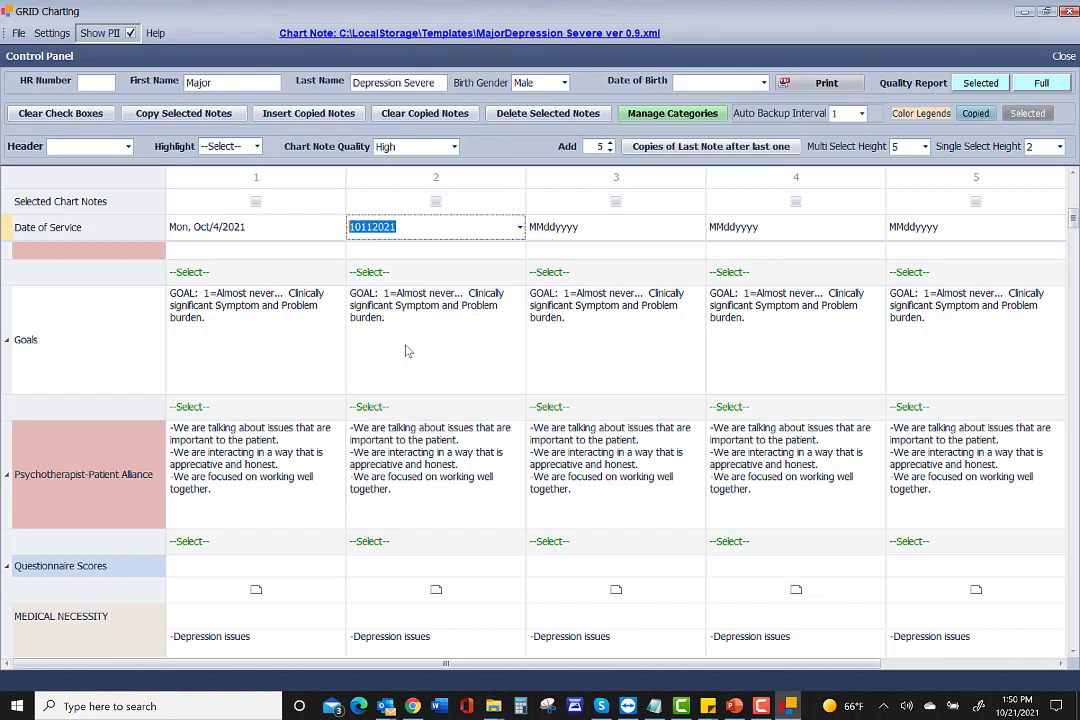
pyautogui.click(454, 249)
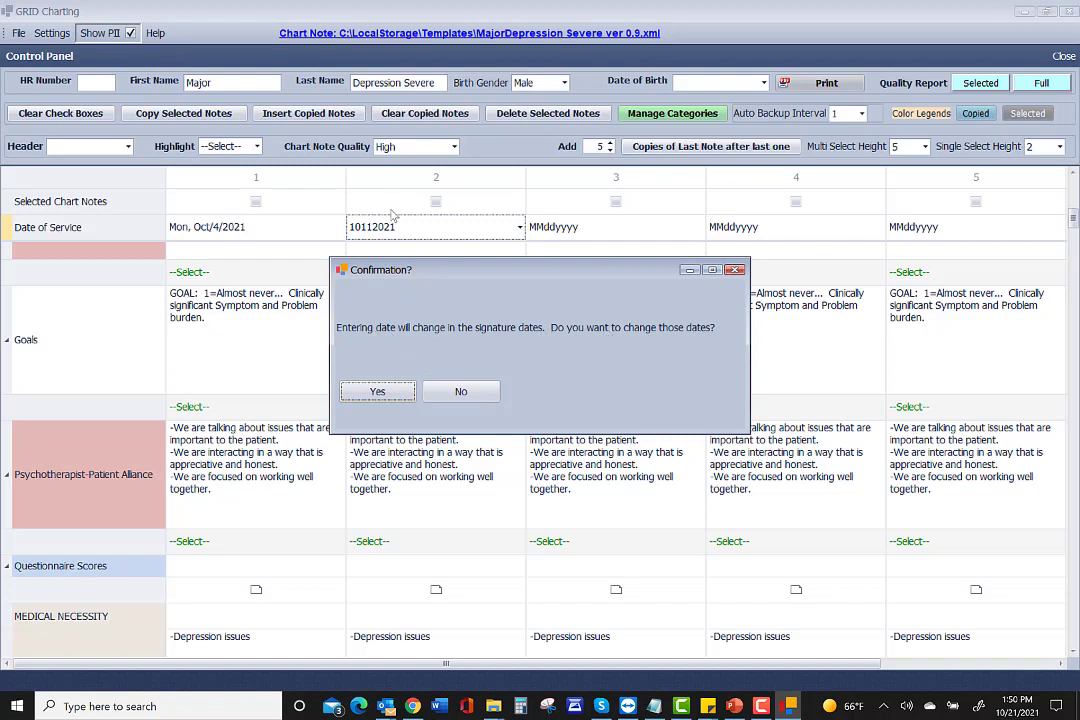
pyautogui.click(390, 395)
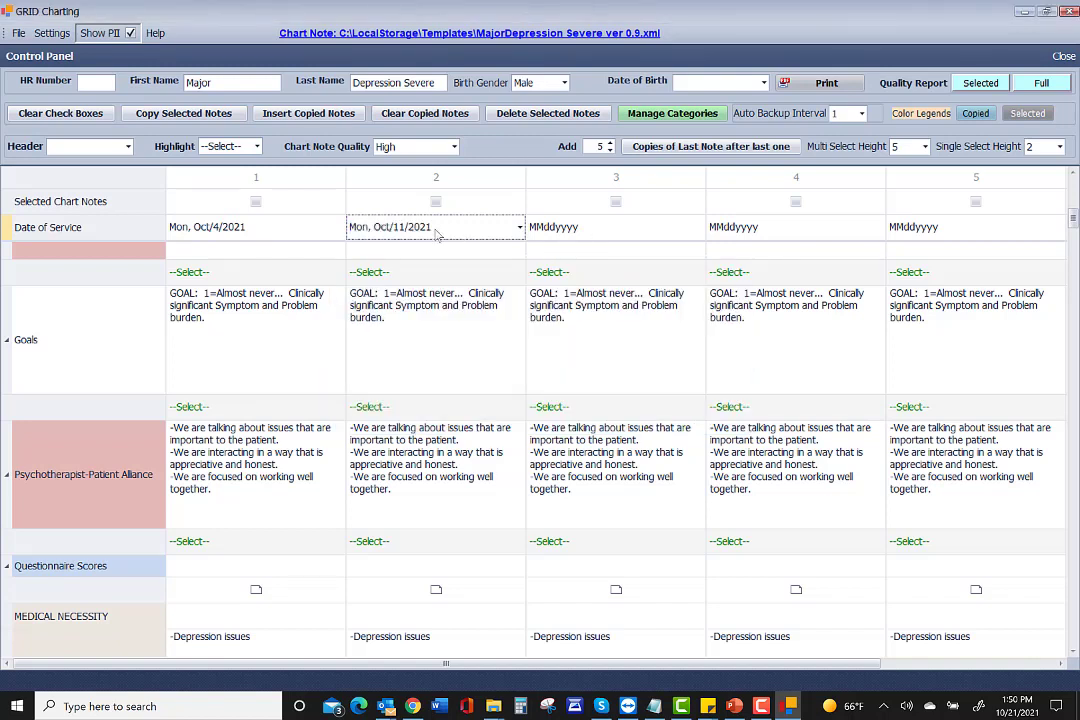
# Set note 3's date of service to Mon, Oct/18/2021 and update its signature dates.
pyautogui.click(650, 228)
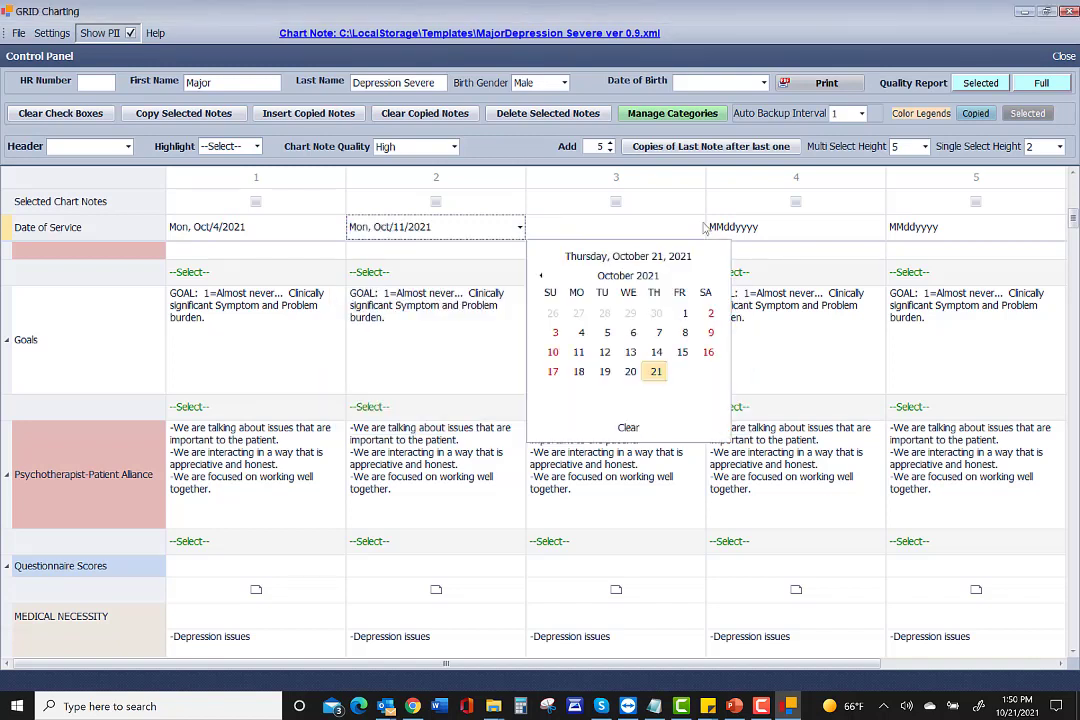
pyautogui.click(579, 371)
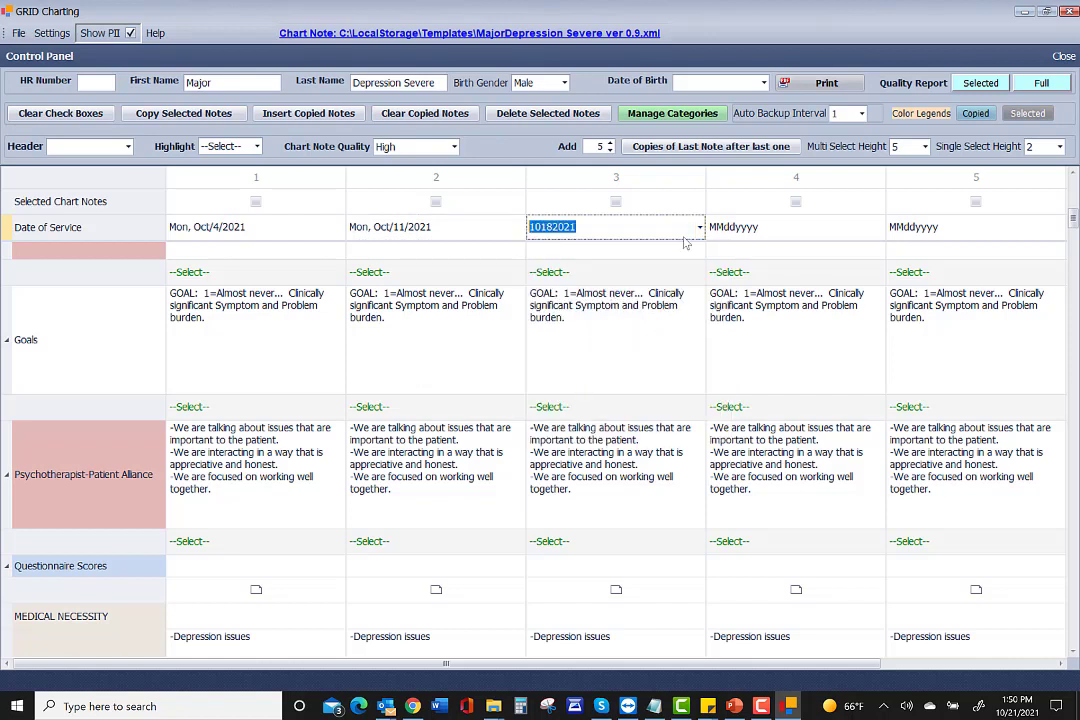
pyautogui.click(780, 229)
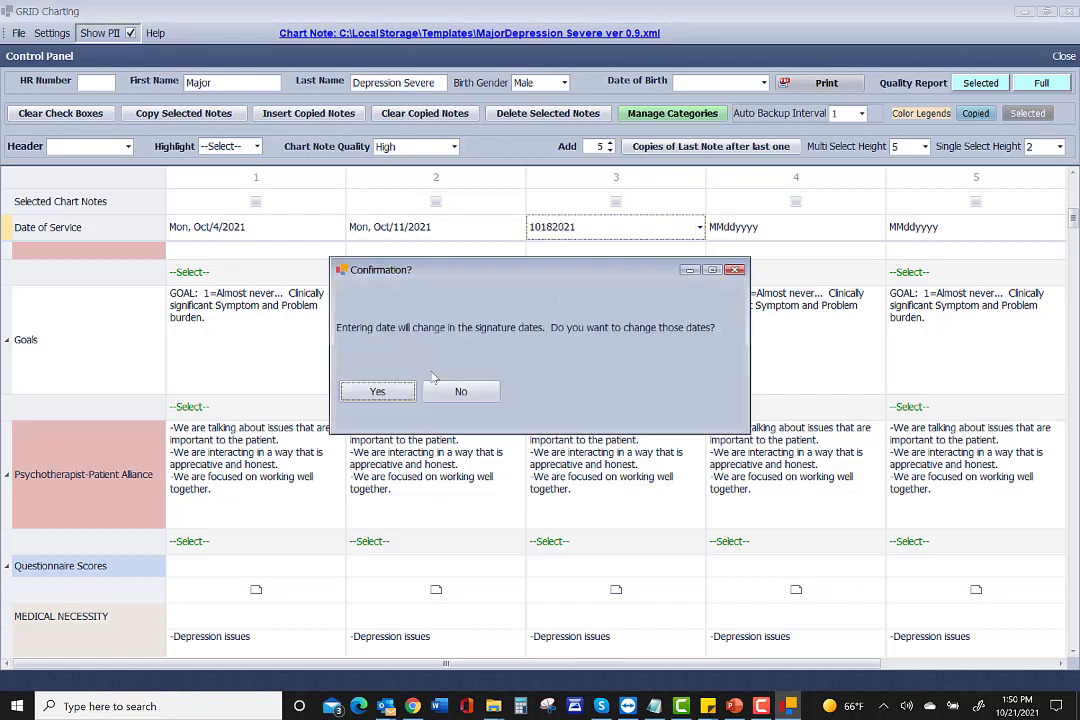
pyautogui.click(378, 391)
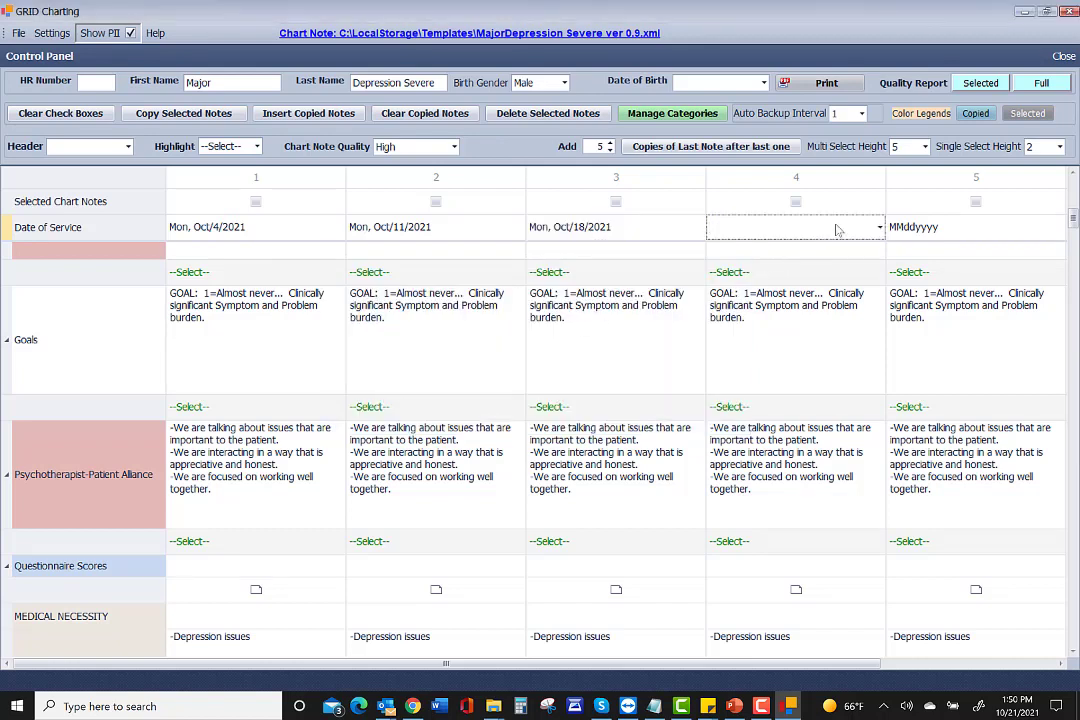
# Date note 4 Thu, Oct/21/2021 with matching signature dates, and tick note 5 for deletion.
pyautogui.click(880, 227)
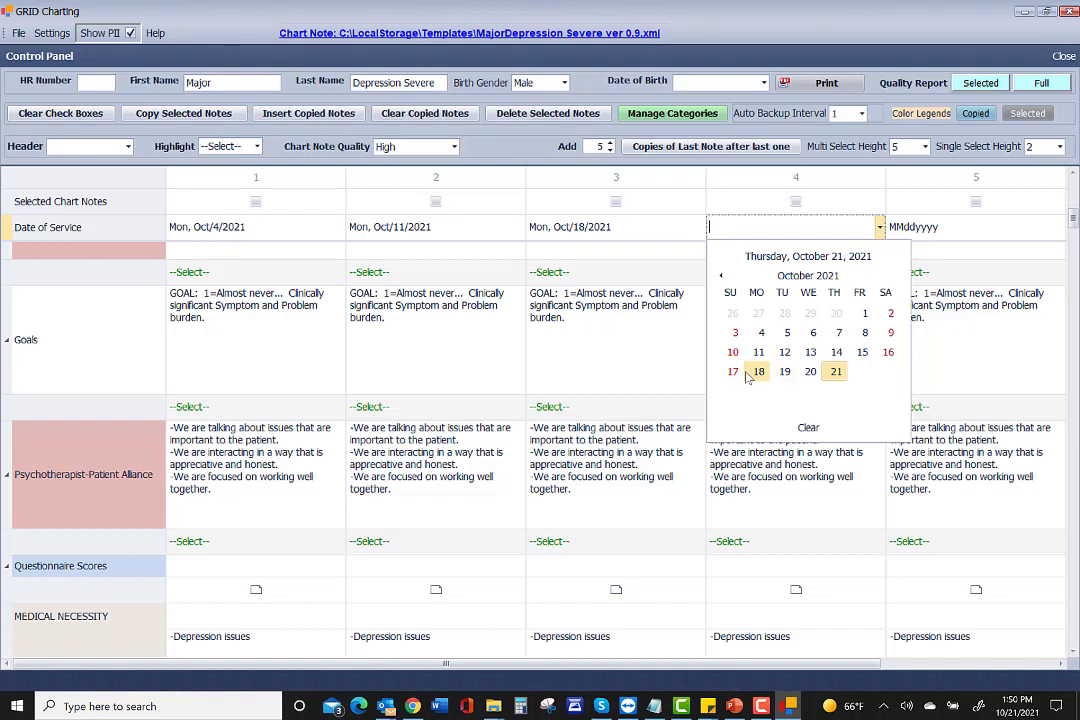
pyautogui.click(862, 353)
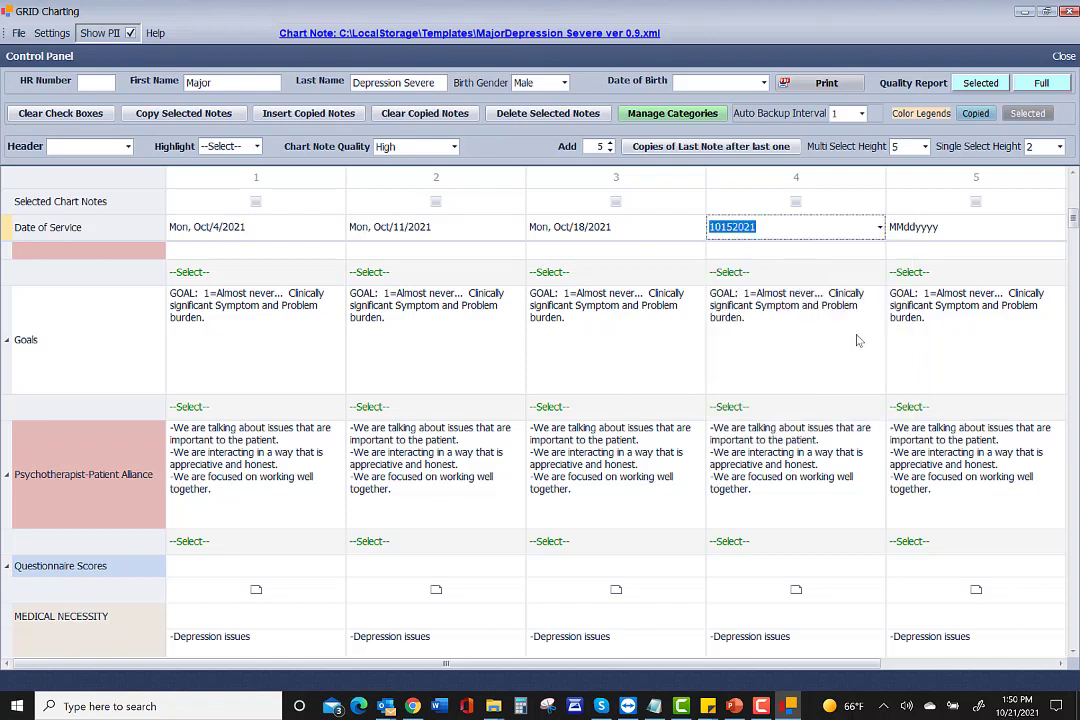
pyautogui.click(880, 228)
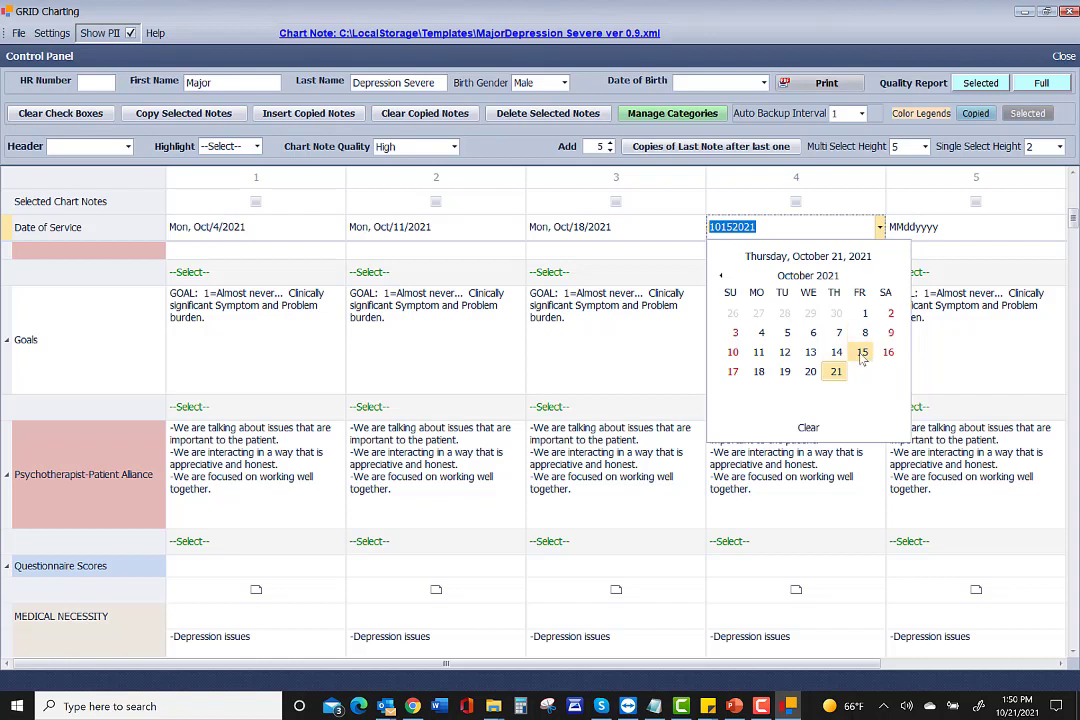
pyautogui.click(760, 354)
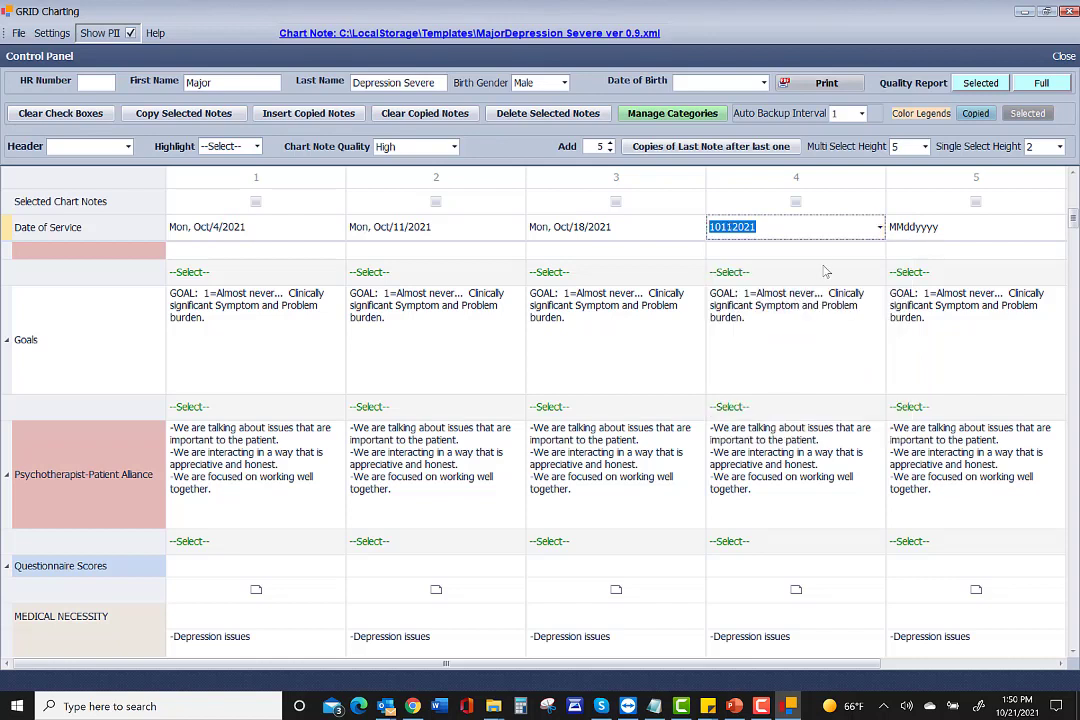
pyautogui.click(880, 229)
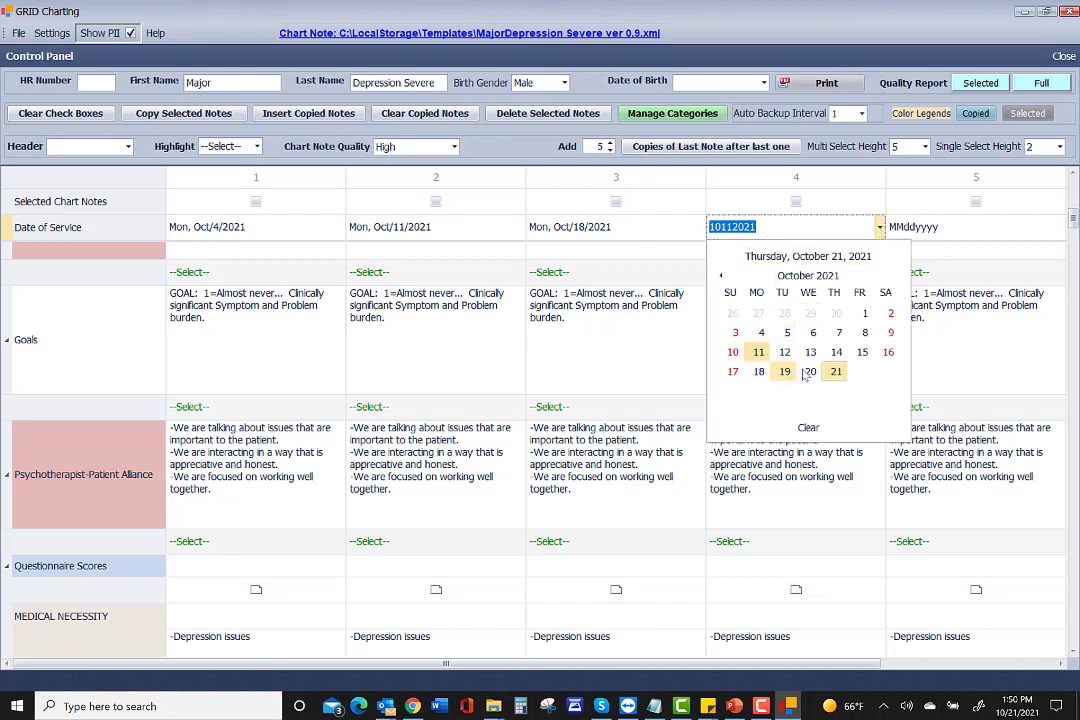
pyautogui.click(836, 372)
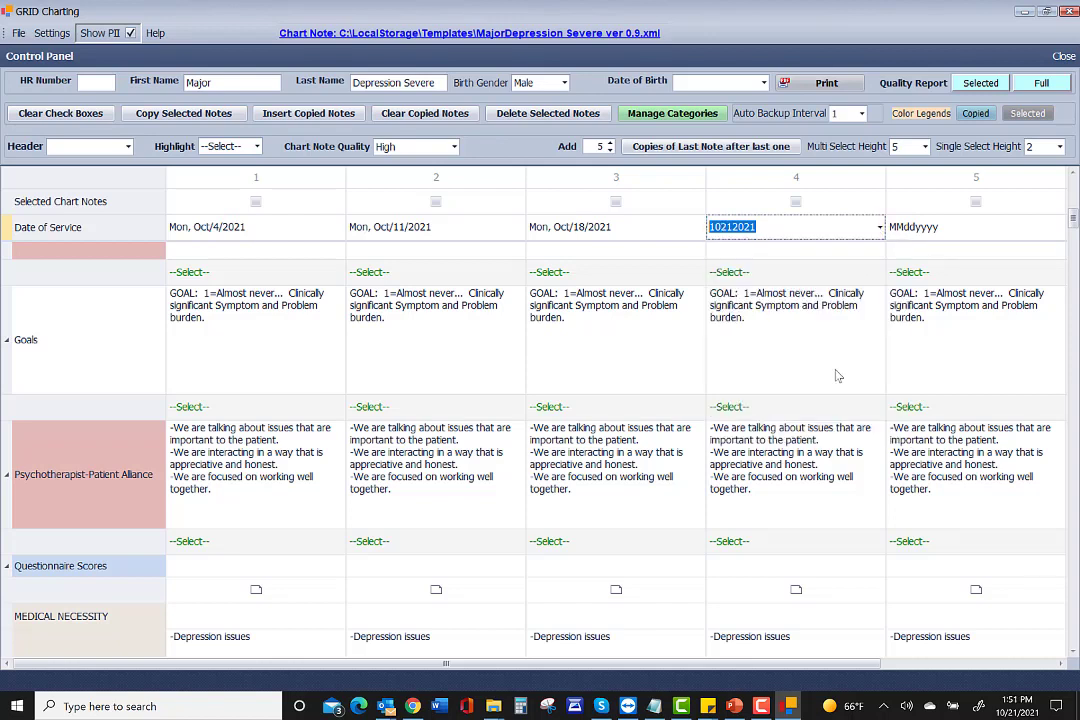
pyautogui.click(828, 253)
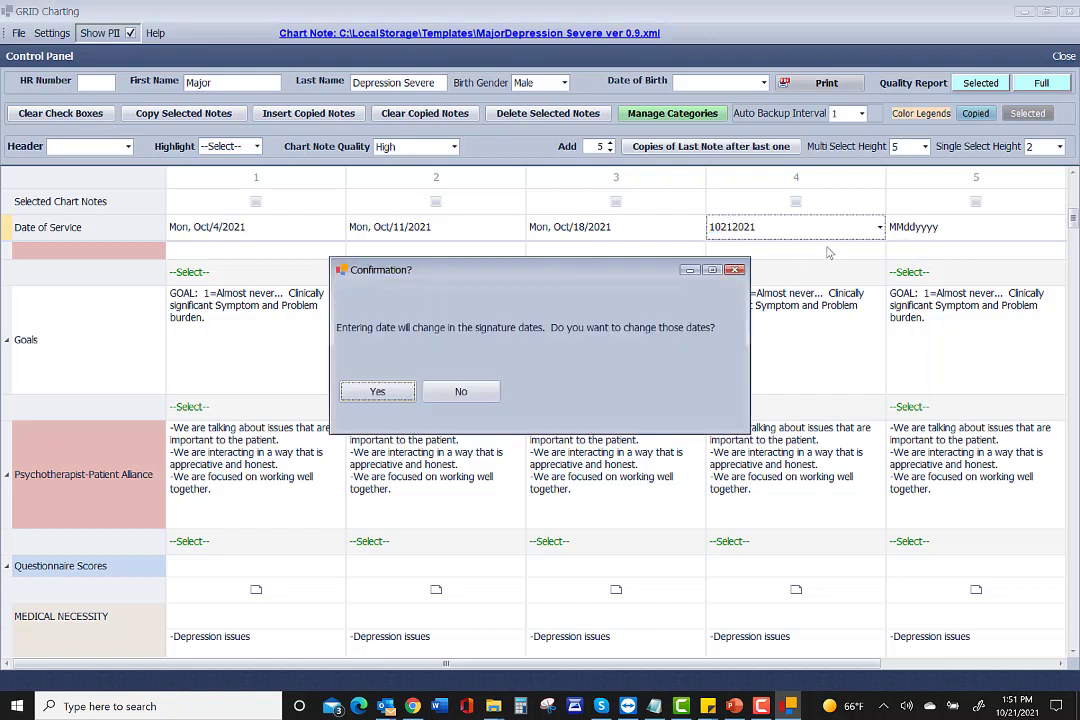
pyautogui.click(380, 392)
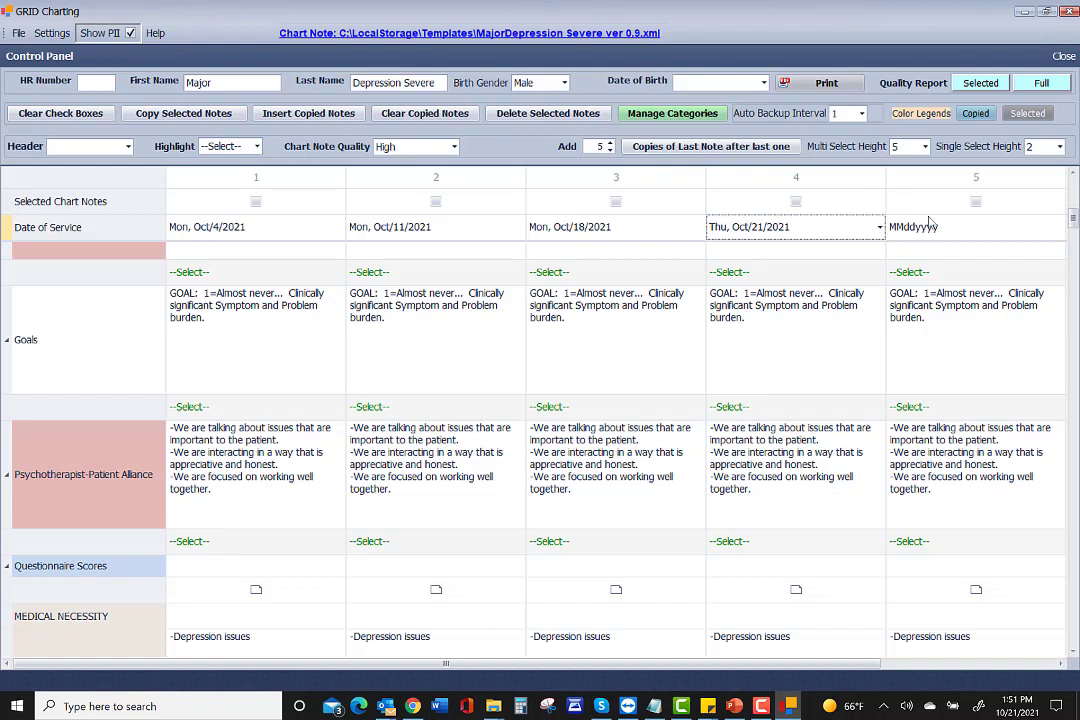
pyautogui.click(977, 202)
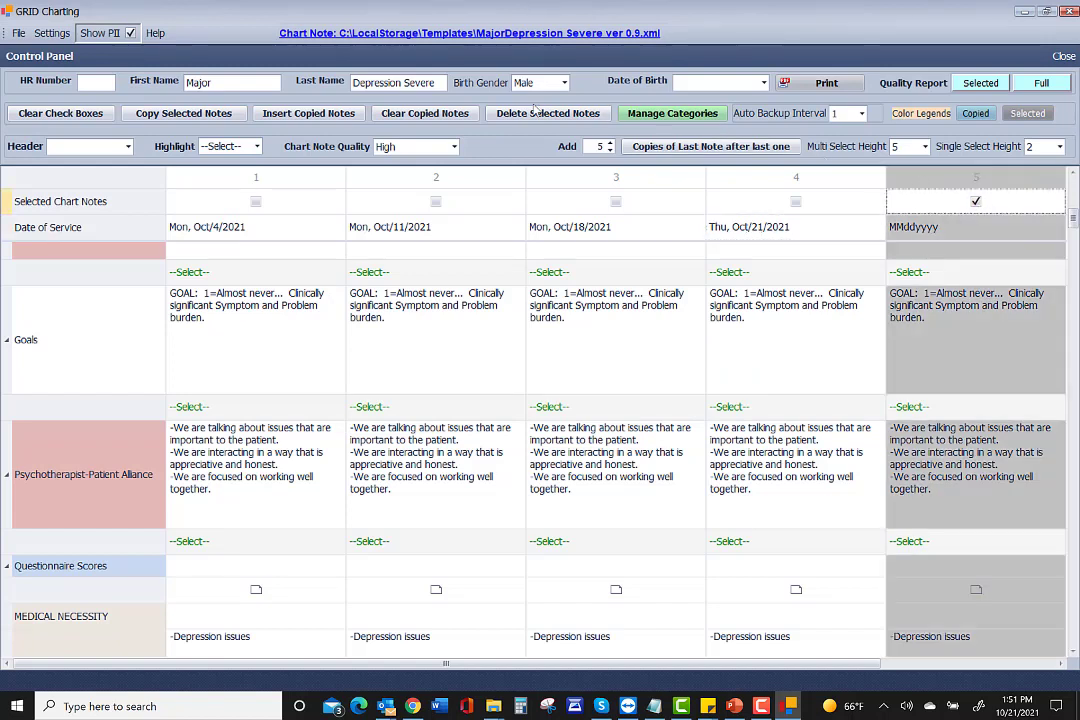
# Delete note 5, leaving four notes dated Oct/4, Oct/11, Oct/18 and Oct/21/2021.
pyautogui.click(530, 116)
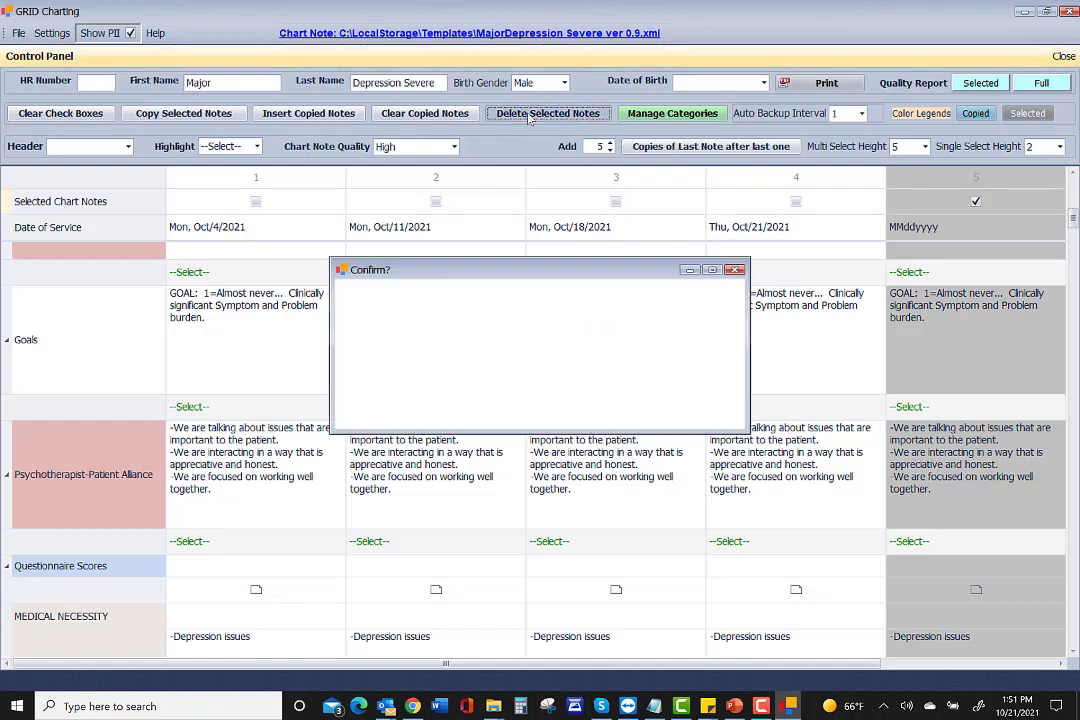
pyautogui.click(378, 392)
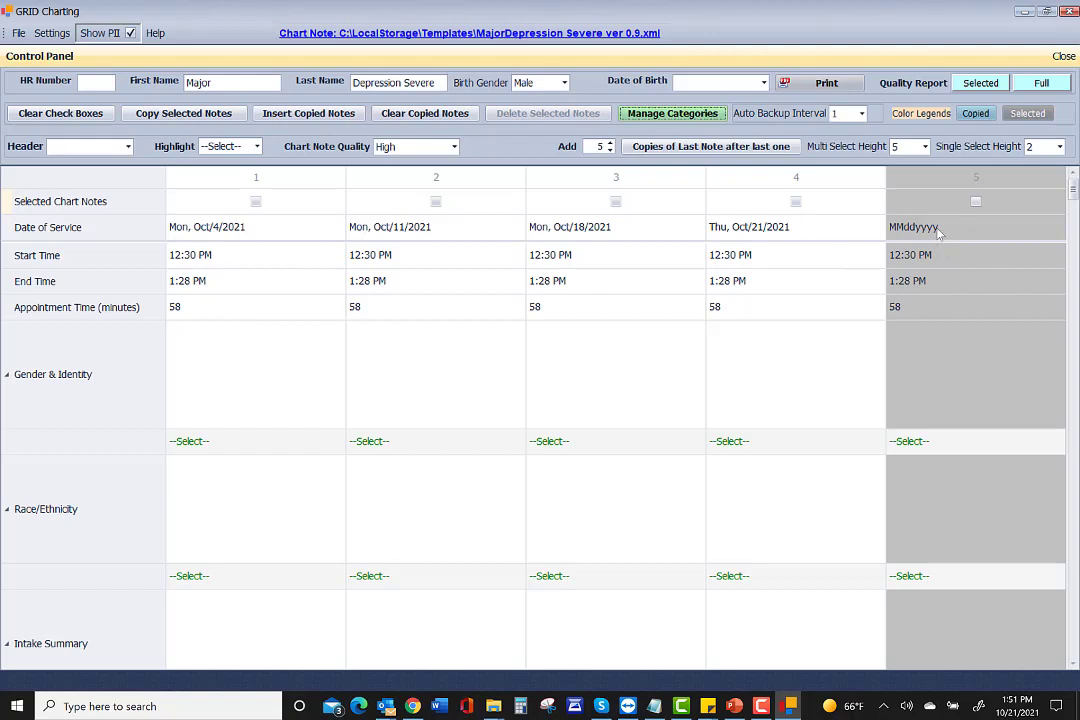
pyautogui.click(1058, 227)
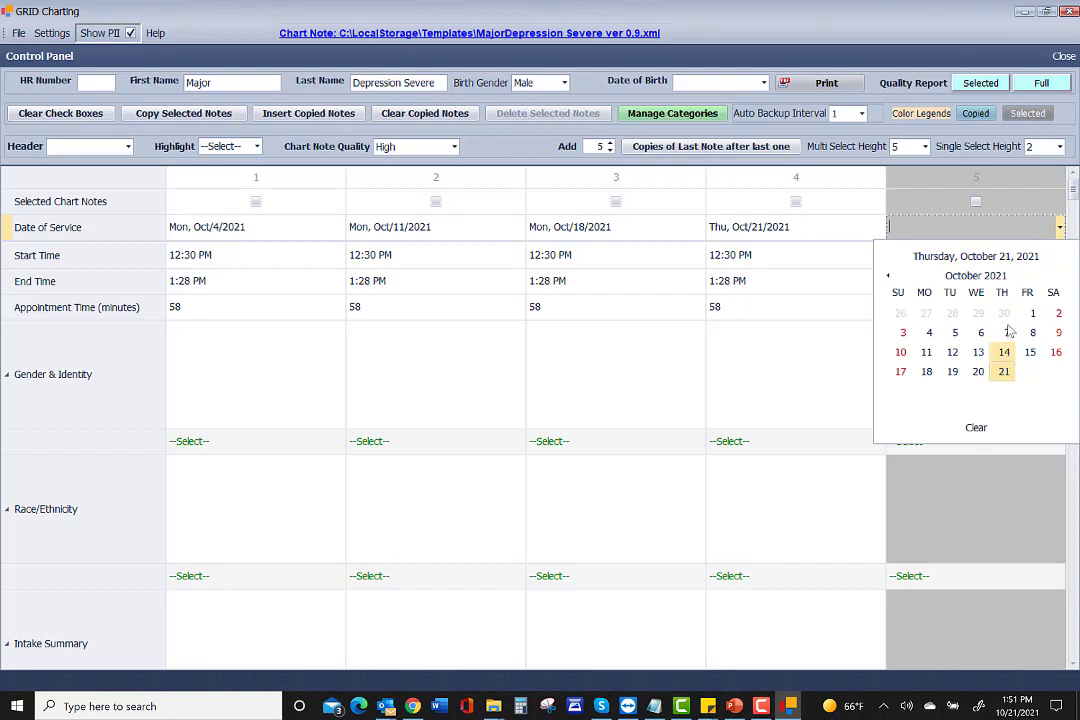
pyautogui.click(970, 203)
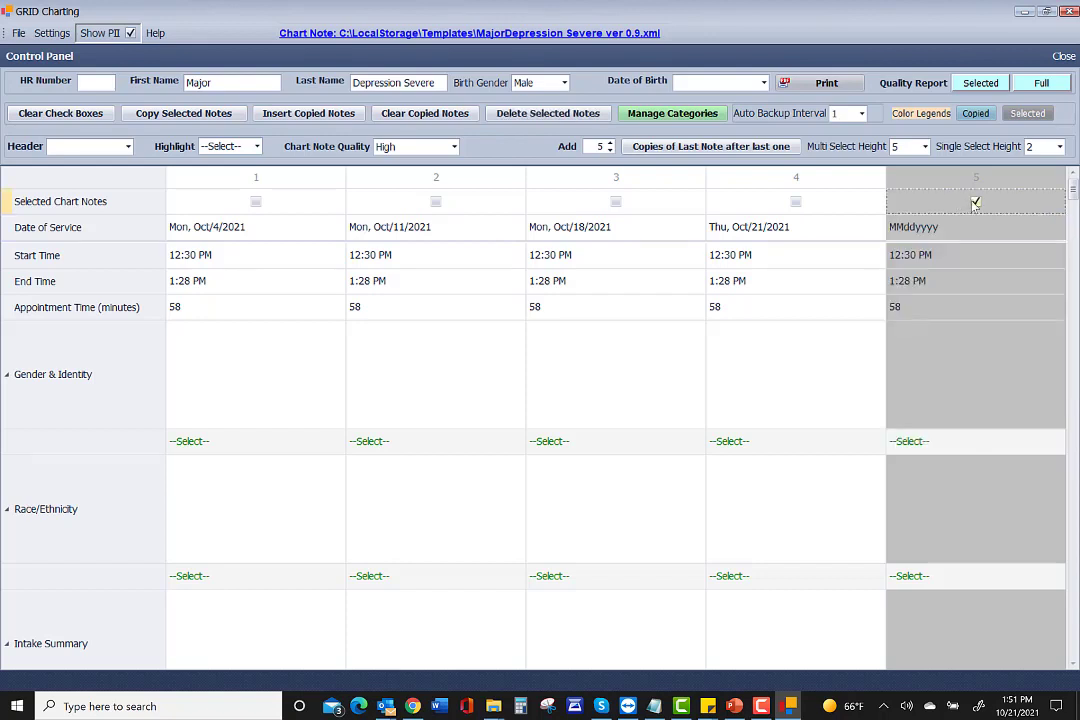
pyautogui.click(560, 114)
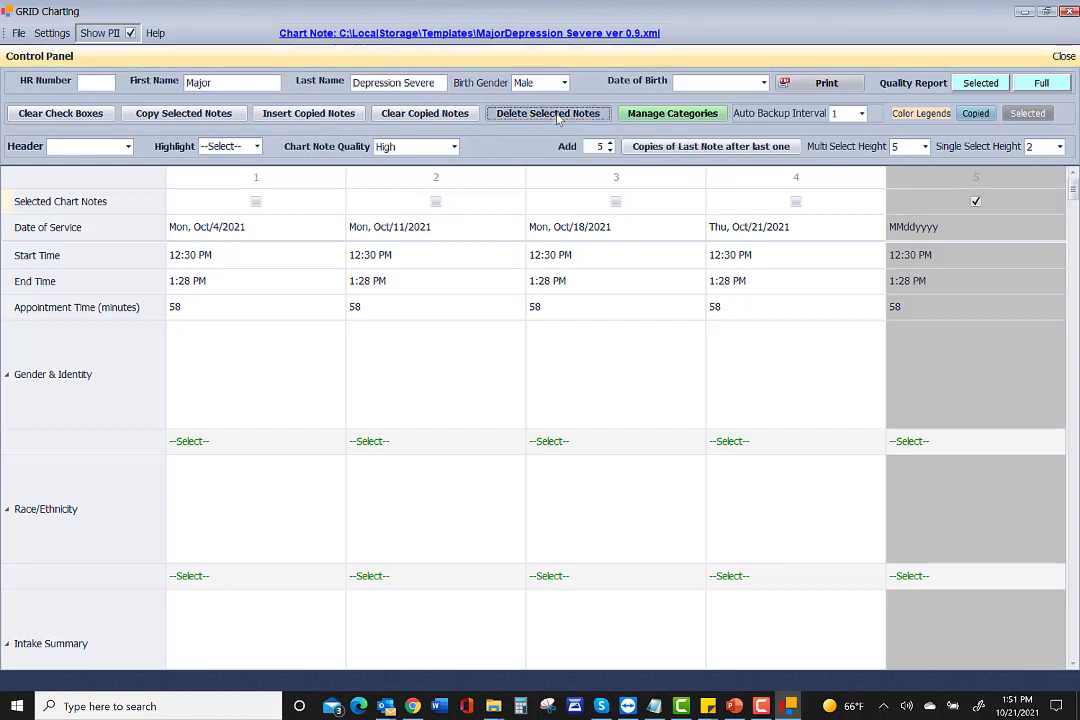
pyautogui.click(378, 391)
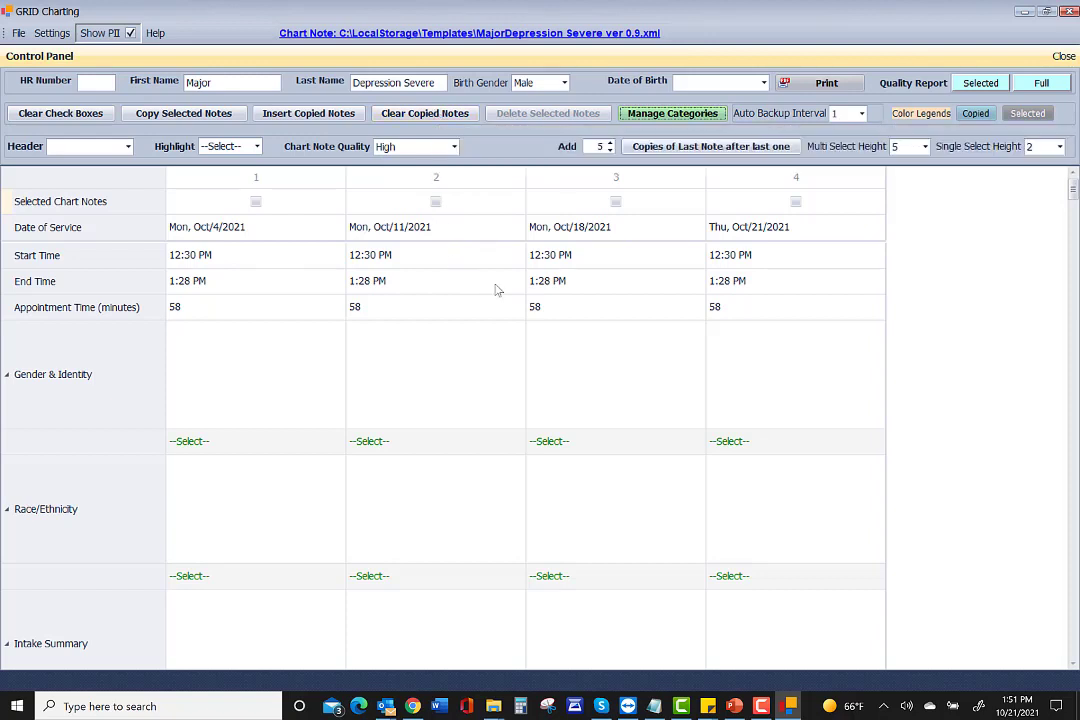
# Narrow the note columns and set note 1's Gender & Identity to Male identity, he, him, his.
pyautogui.click(345, 181)
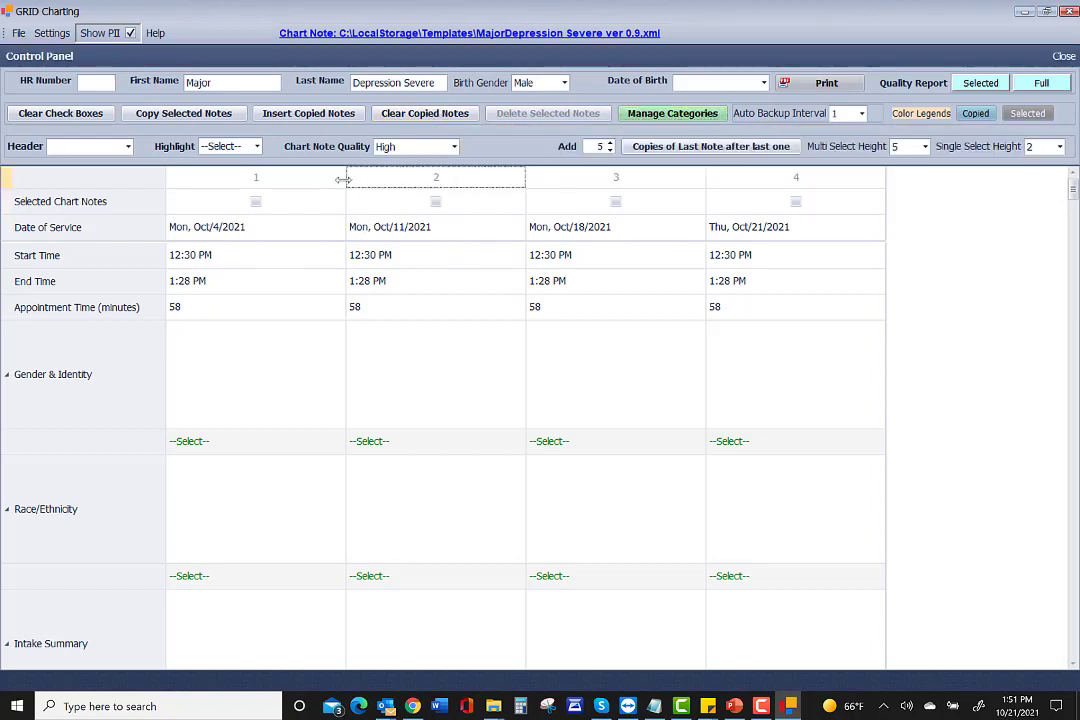
pyautogui.moveTo(338, 178); pyautogui.dragTo(312, 179)
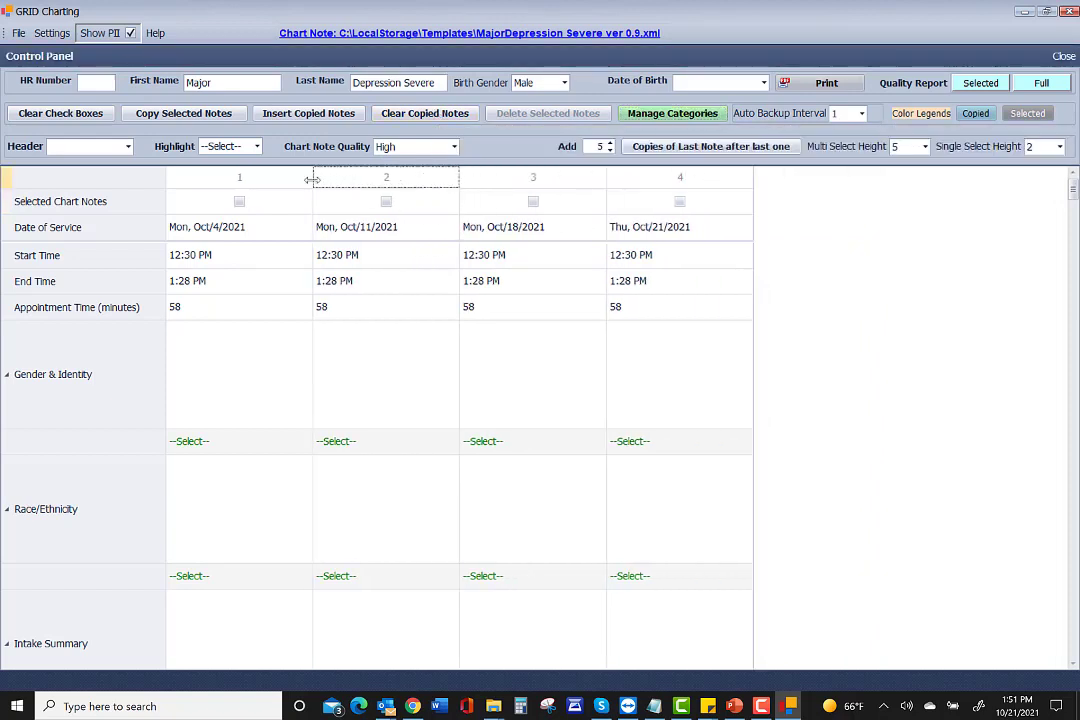
pyautogui.click(189, 442)
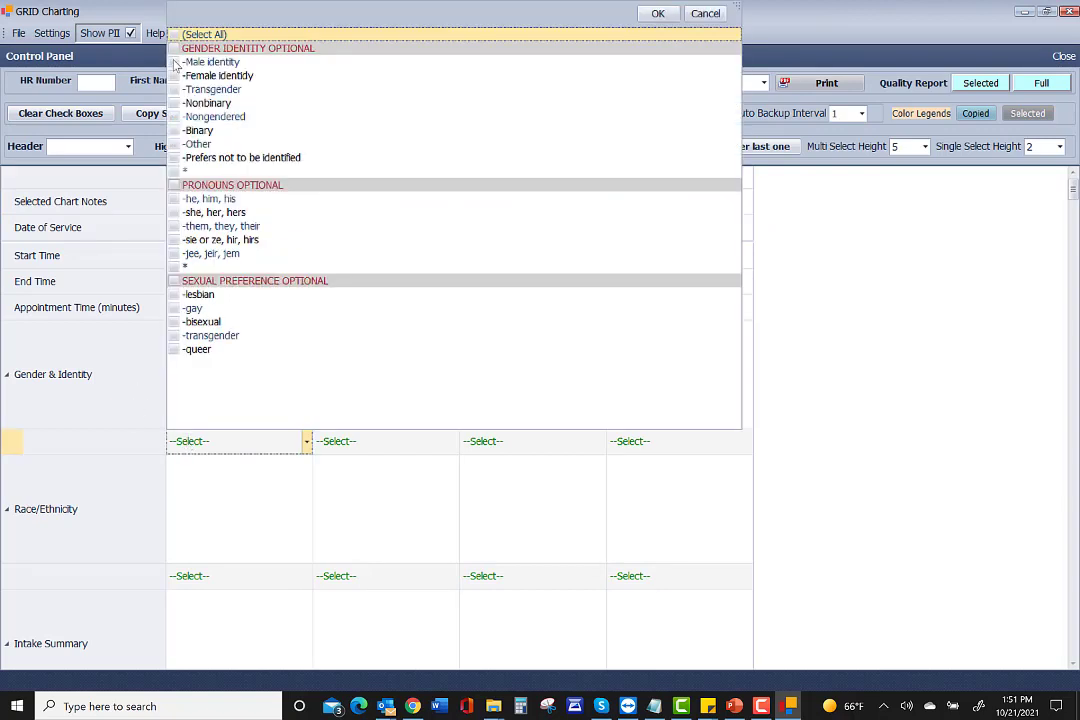
pyautogui.click(175, 62)
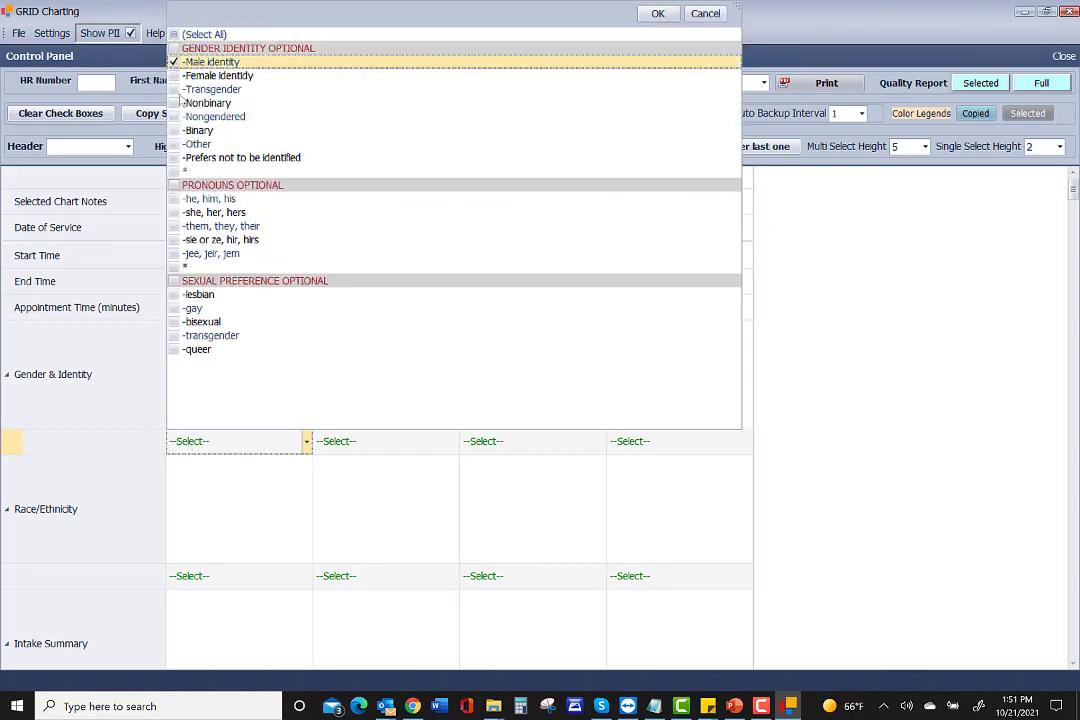
pyautogui.click(174, 199)
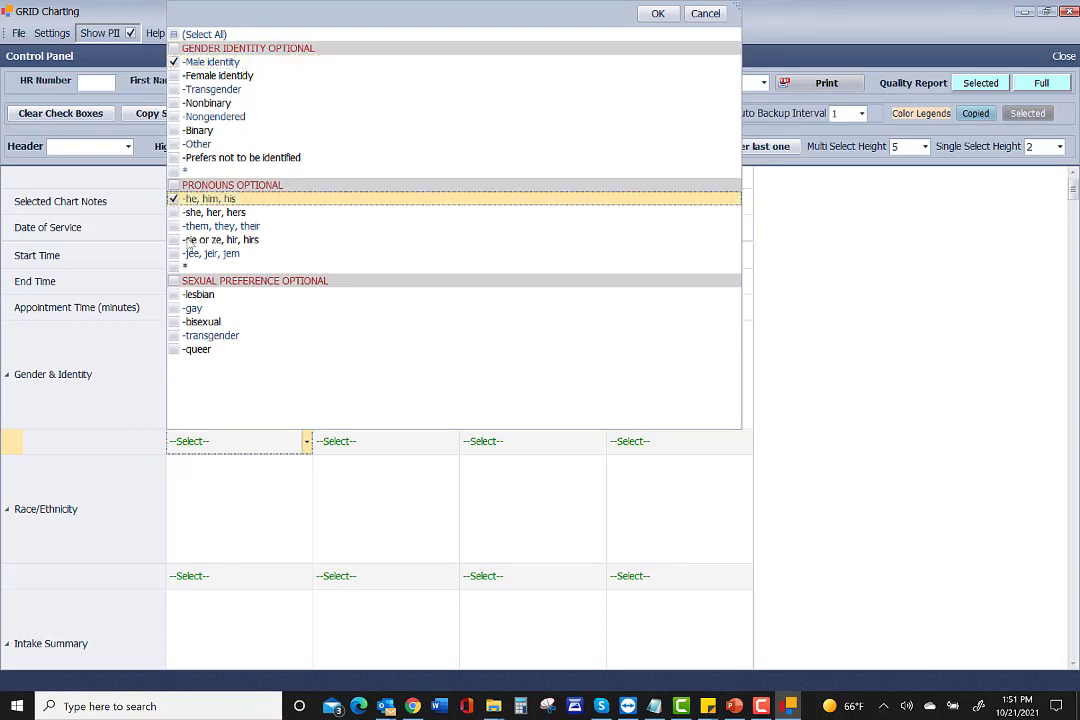
pyautogui.click(205, 446)
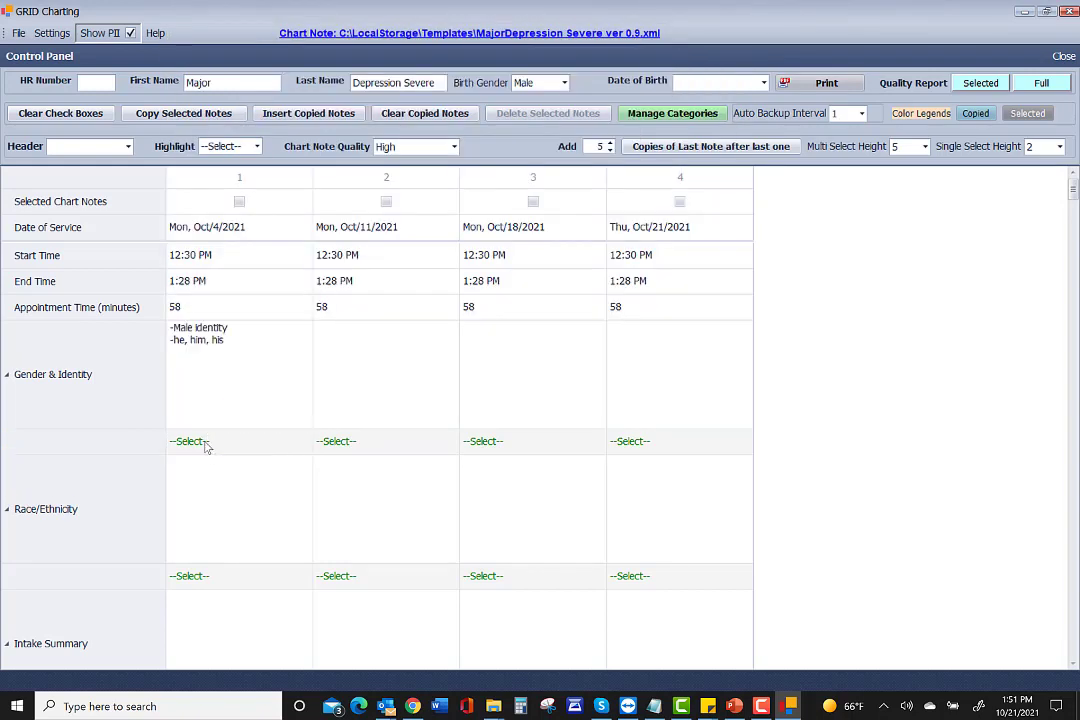
# Copy note 1's Gender & Identity entry to the end of the row, confirming the overwrite.
pyautogui.click(205, 365)
pyautogui.rightClick(210, 366)
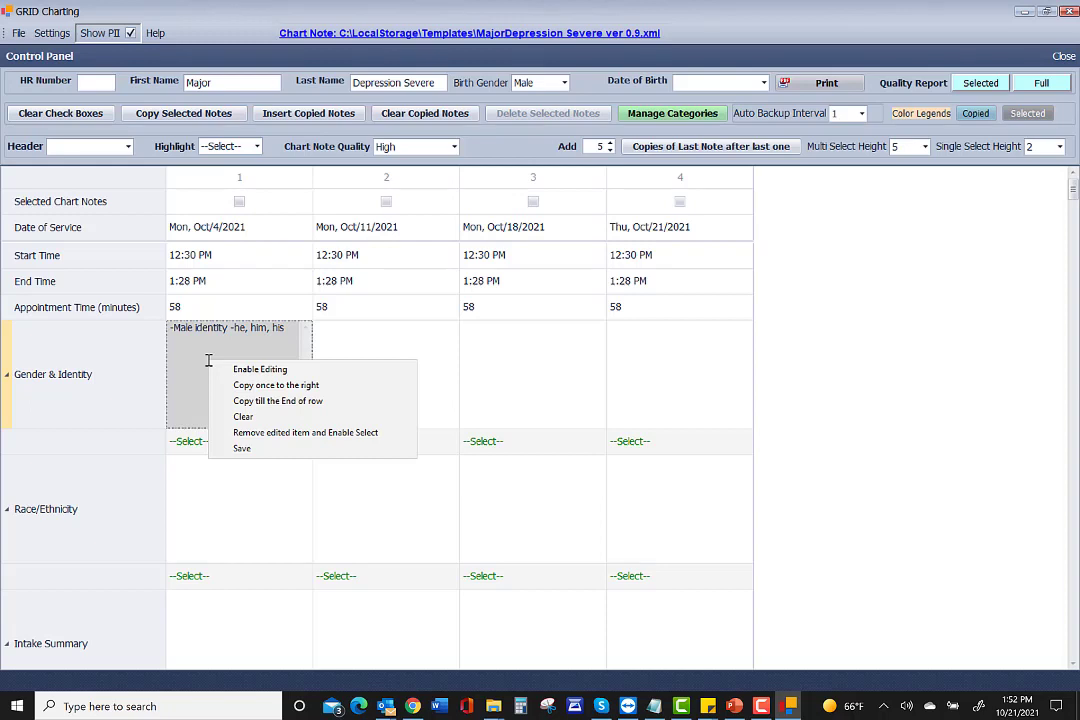
pyautogui.click(253, 402)
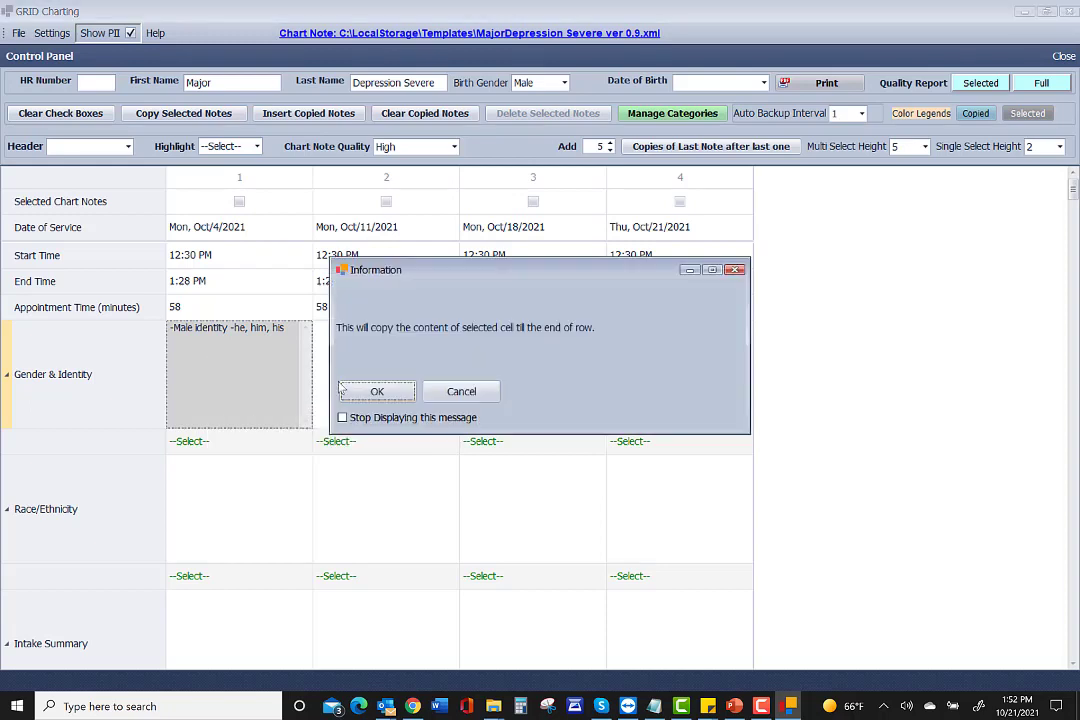
pyautogui.click(378, 392)
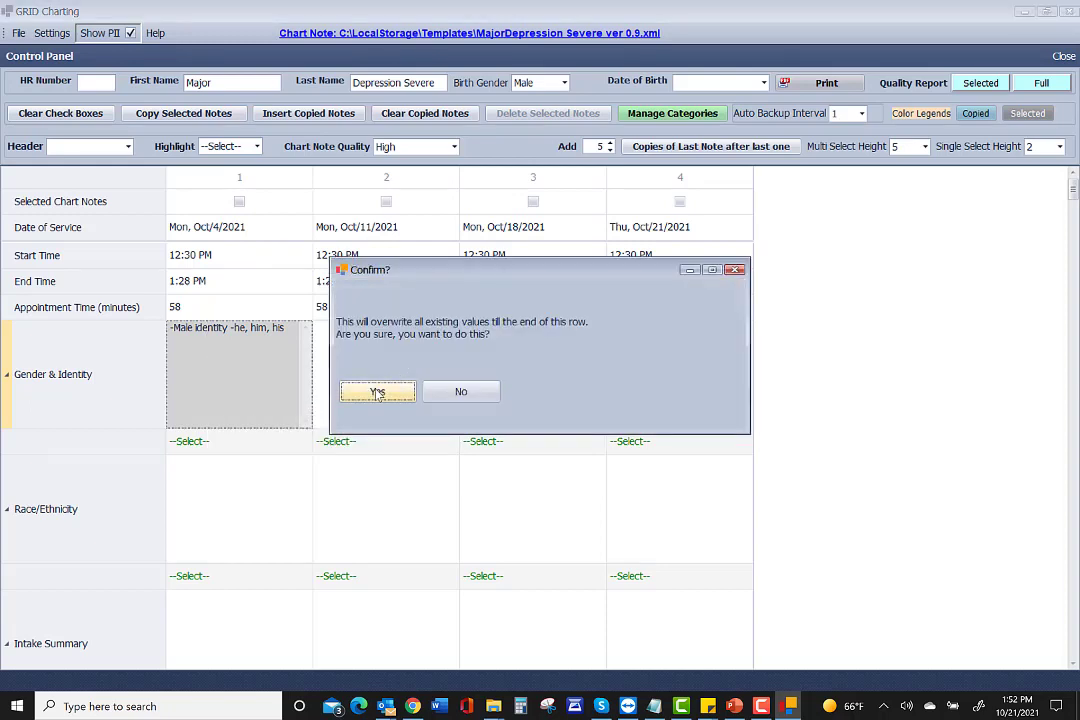
pyautogui.click(378, 392)
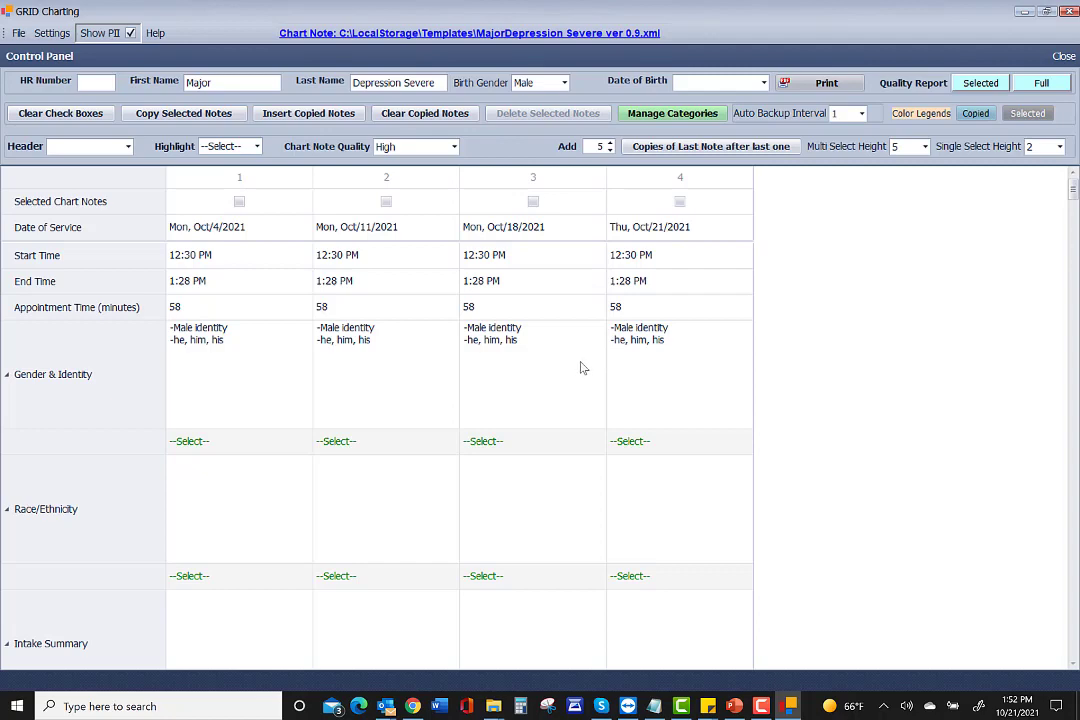
pyautogui.scroll(-3, 429, 381)
pyautogui.scroll(2, 431, 369)
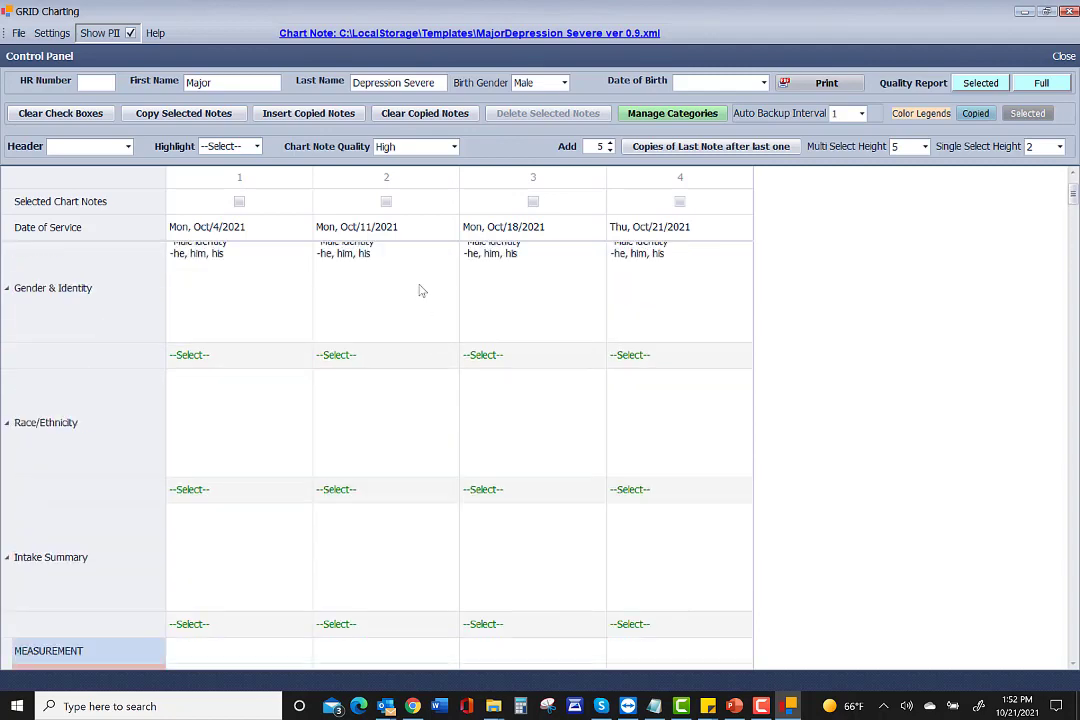
pyautogui.scroll(1, 415, 286)
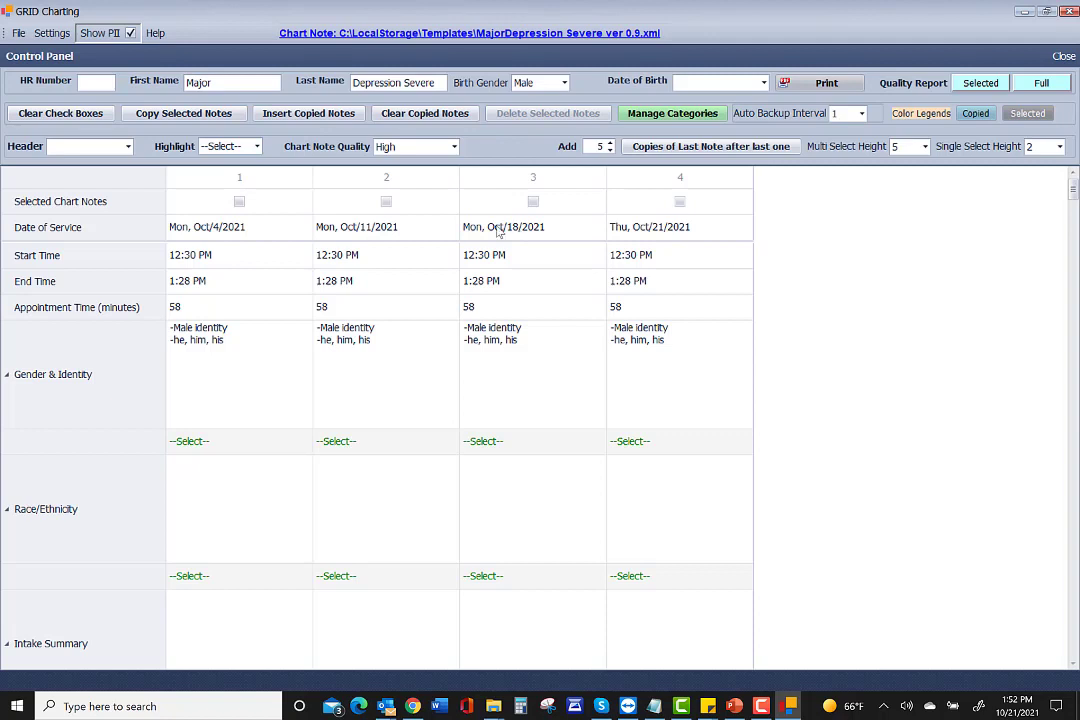
# Select the Oct/11 note (column 2) and copy it.
pyautogui.click(386, 203)
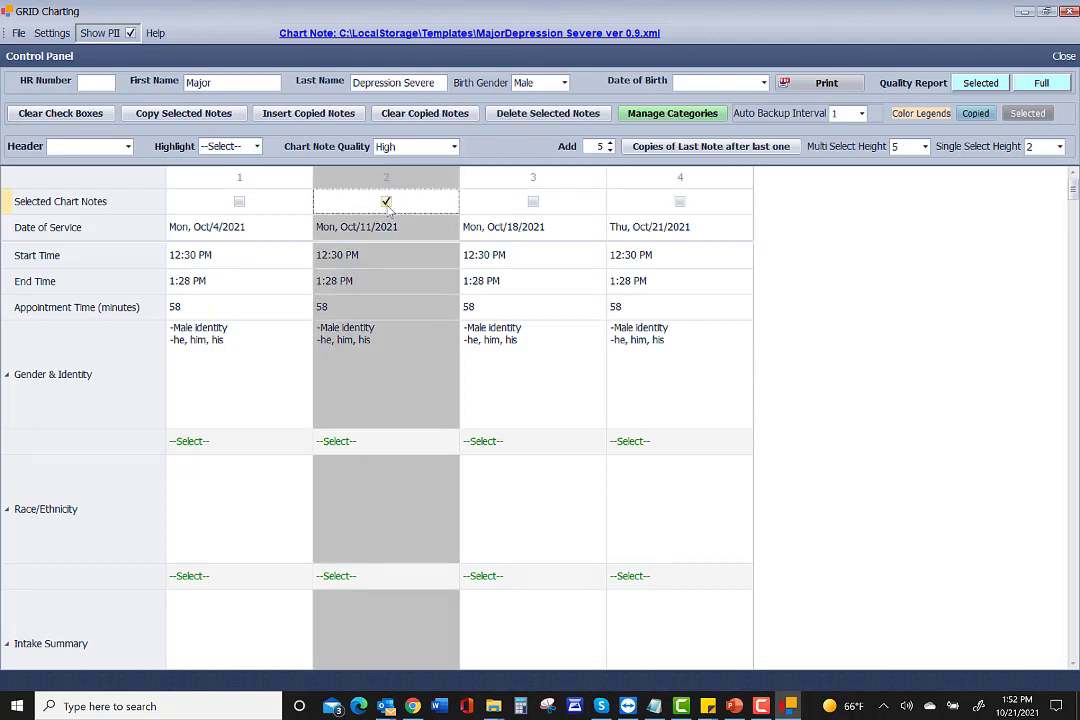
pyautogui.click(180, 115)
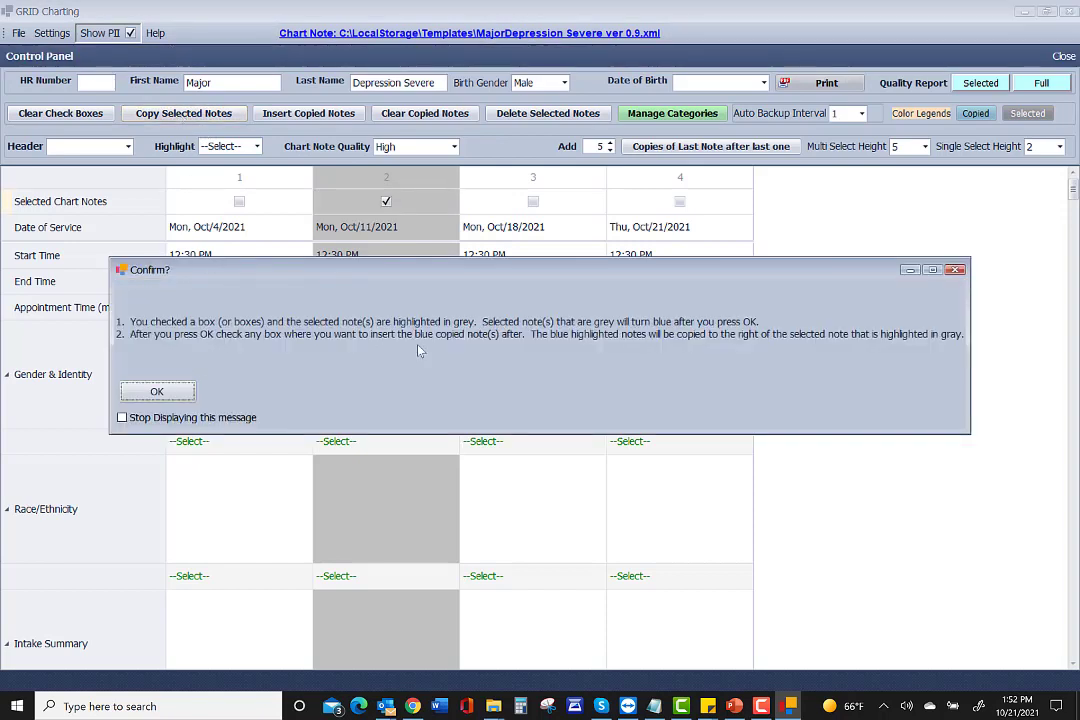
pyautogui.click(157, 392)
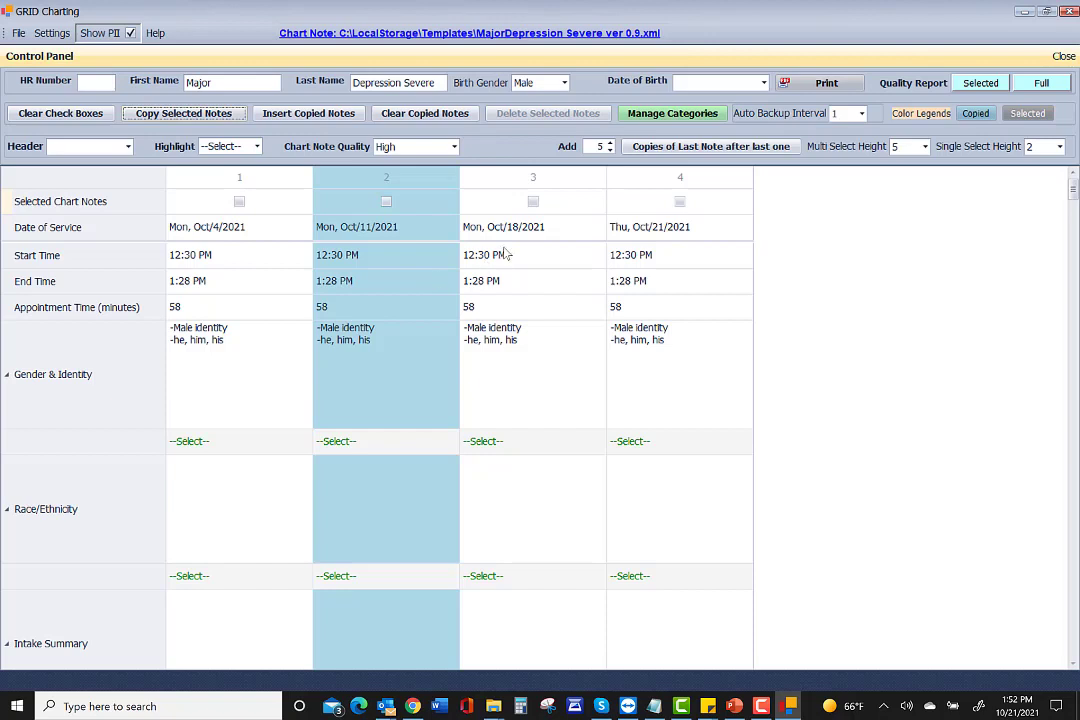
# Insert the copied note after the Oct/18 note in column 3.
pyautogui.click(533, 203)
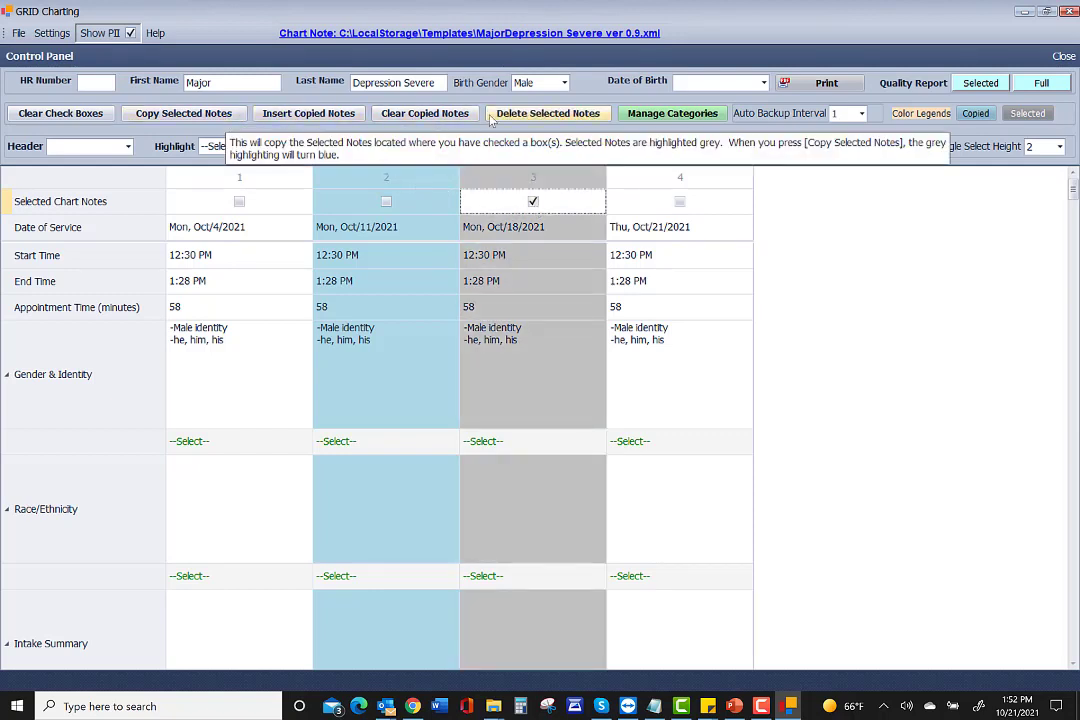
pyautogui.click(312, 117)
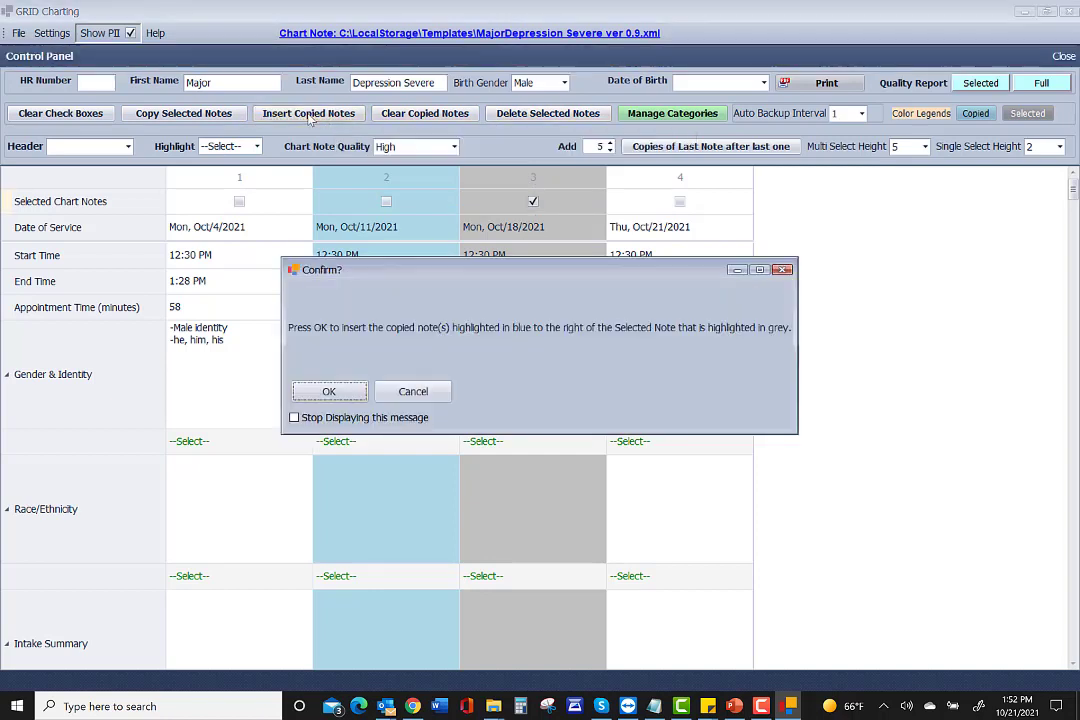
pyautogui.click(331, 392)
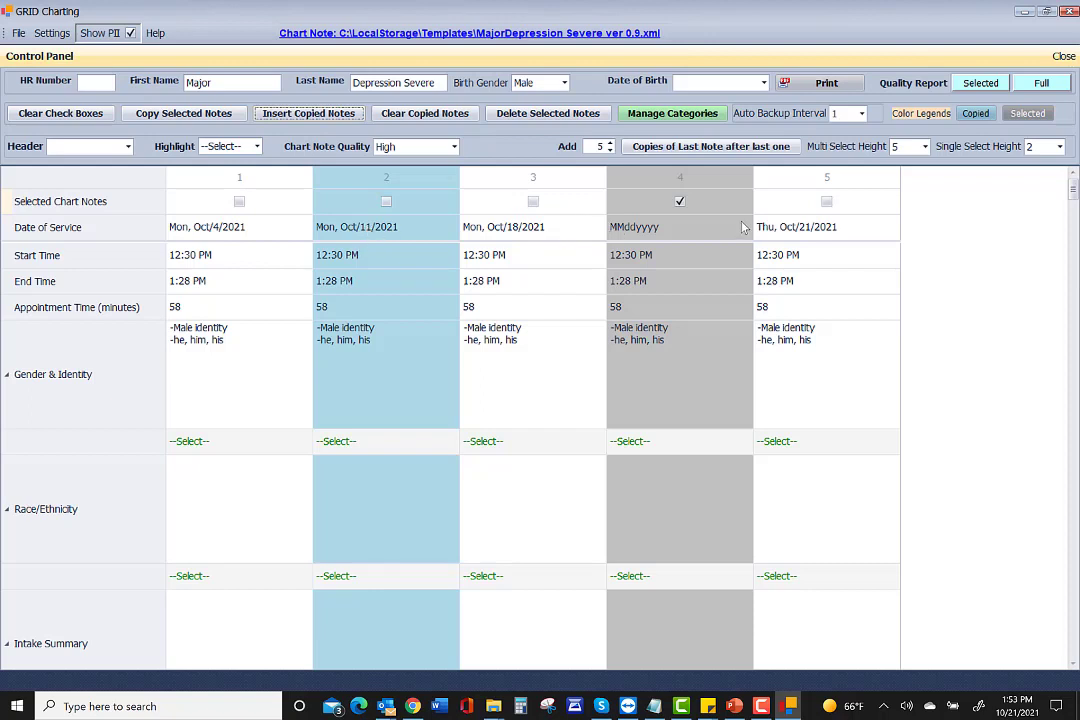
# Date inserted note 4 Mon, Oct/11/2021, accept updated signature dates, and mark note 2.
pyautogui.click(735, 232)
pyautogui.click(747, 227)
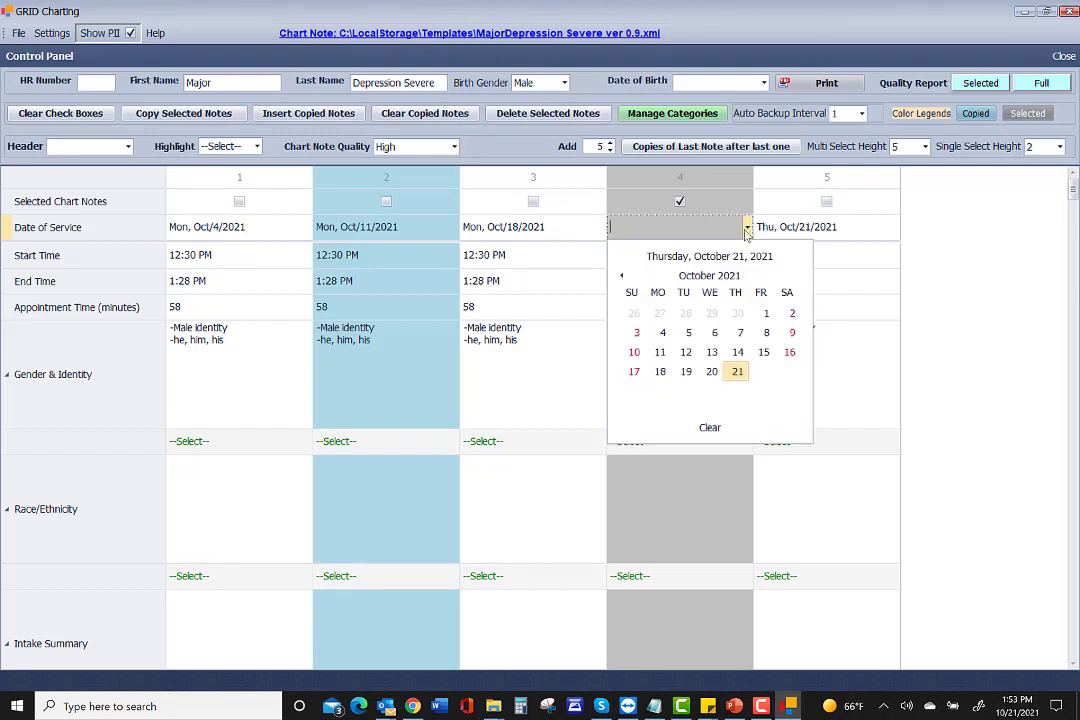
pyautogui.click(660, 352)
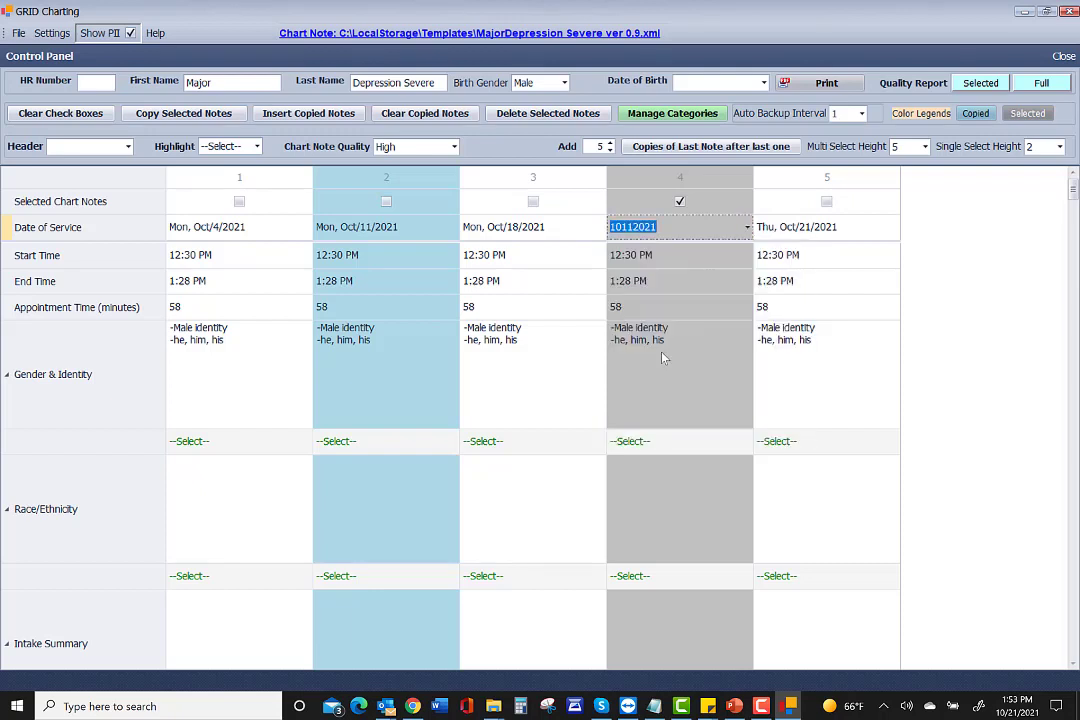
pyautogui.click(684, 247)
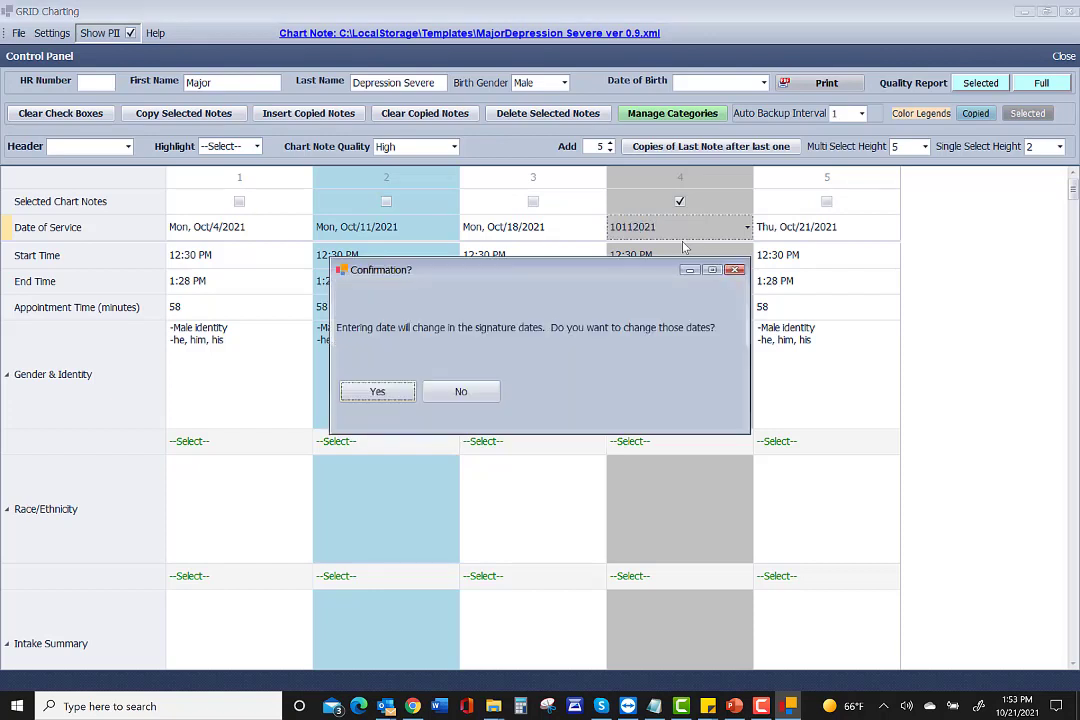
pyautogui.click(405, 393)
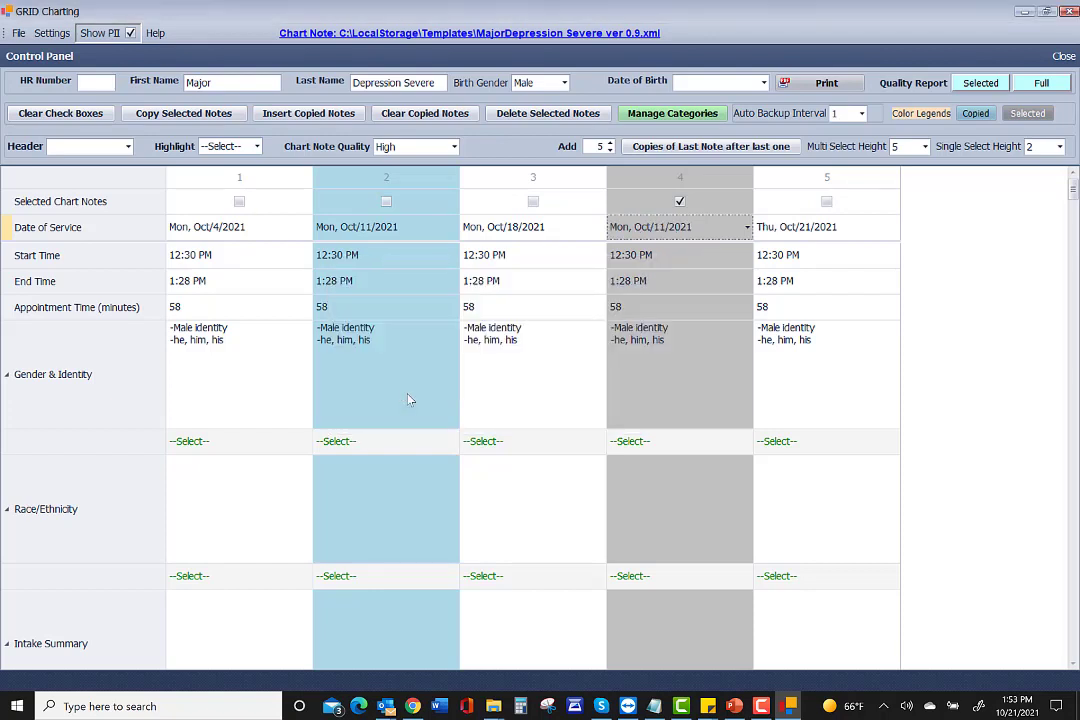
pyautogui.click(386, 204)
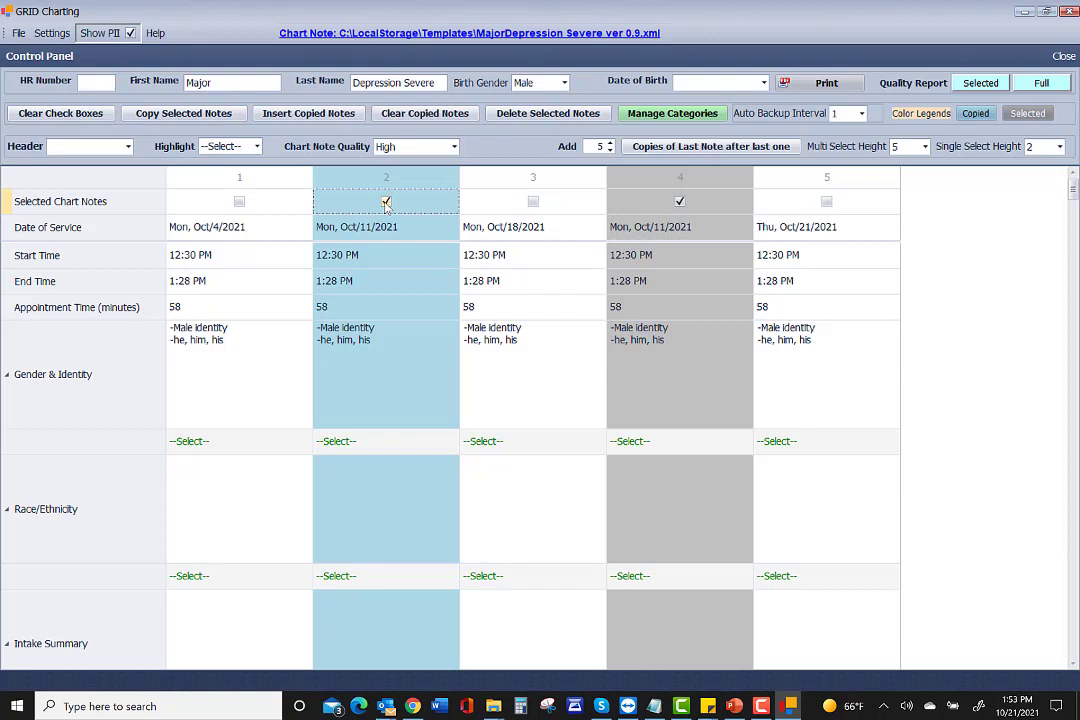
# Delete the marked notes and redate note 2 to Oct/11/2021, updating its signature dates.
pyautogui.click(547, 115)
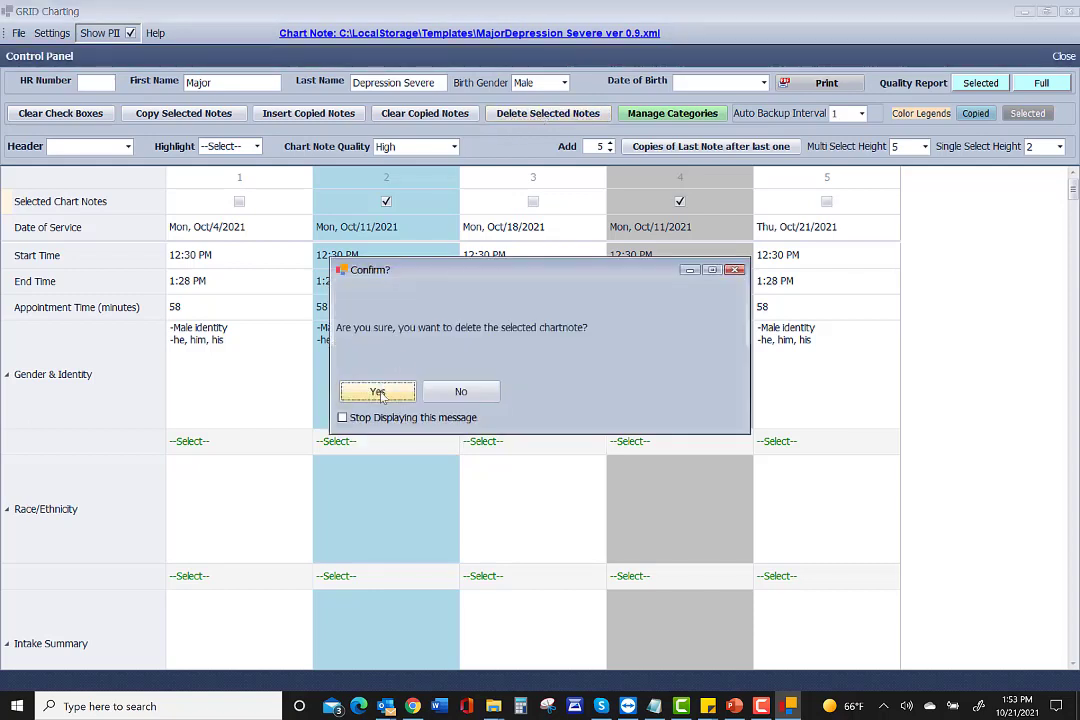
pyautogui.click(380, 394)
pyautogui.click(376, 232)
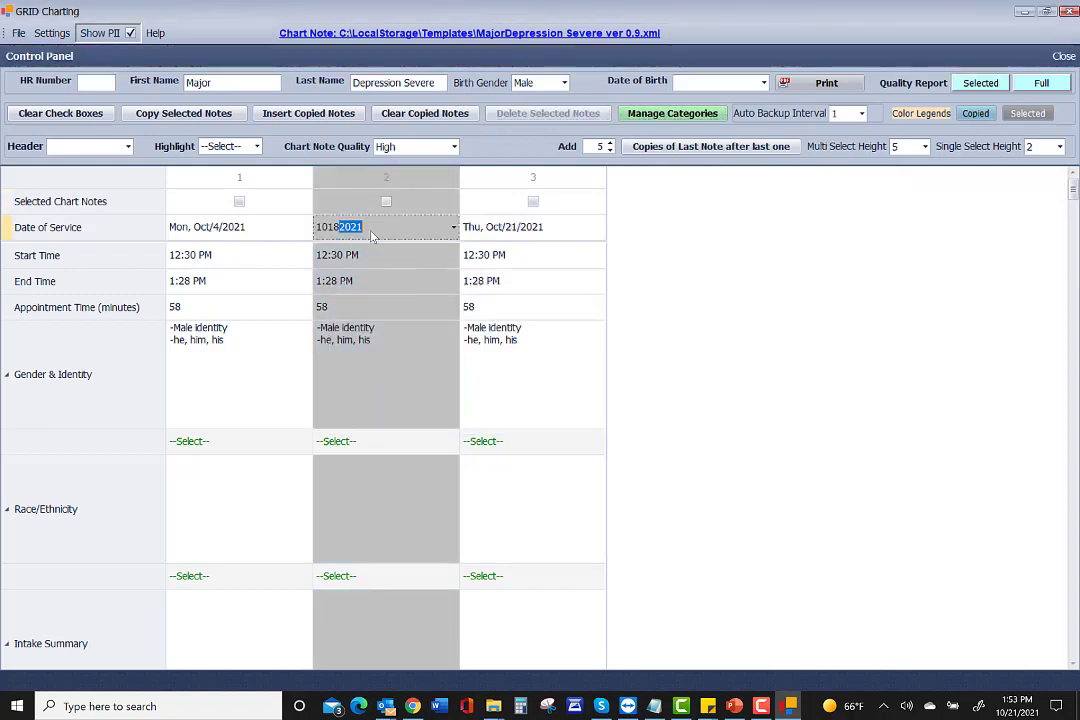
pyautogui.click(453, 228)
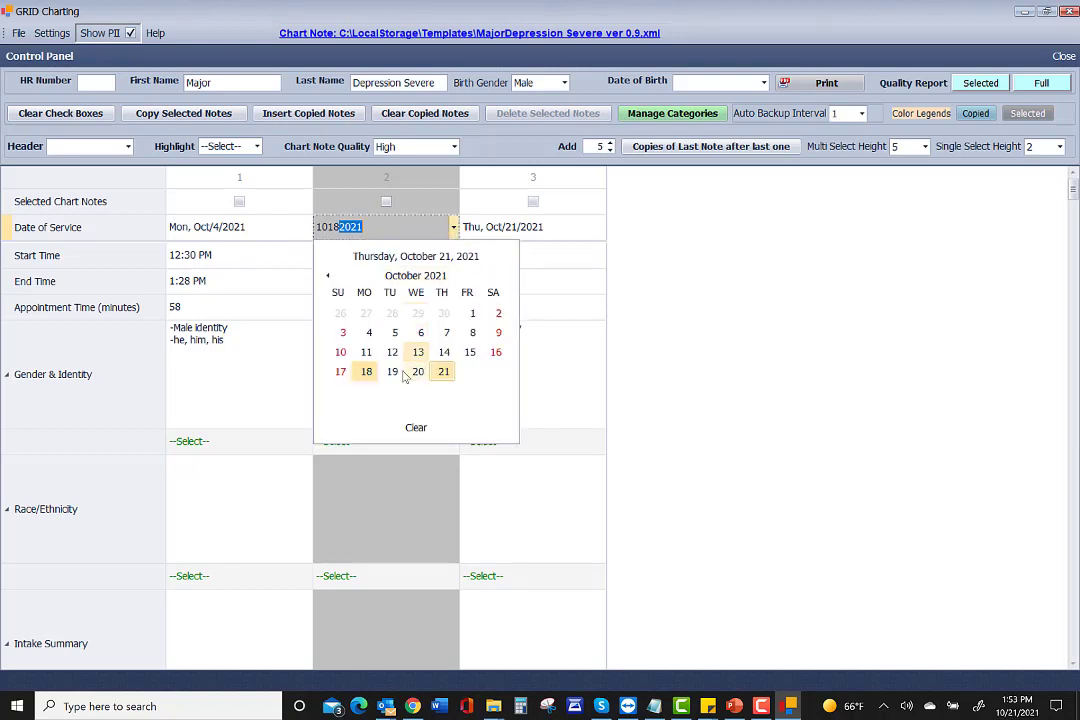
pyautogui.click(366, 352)
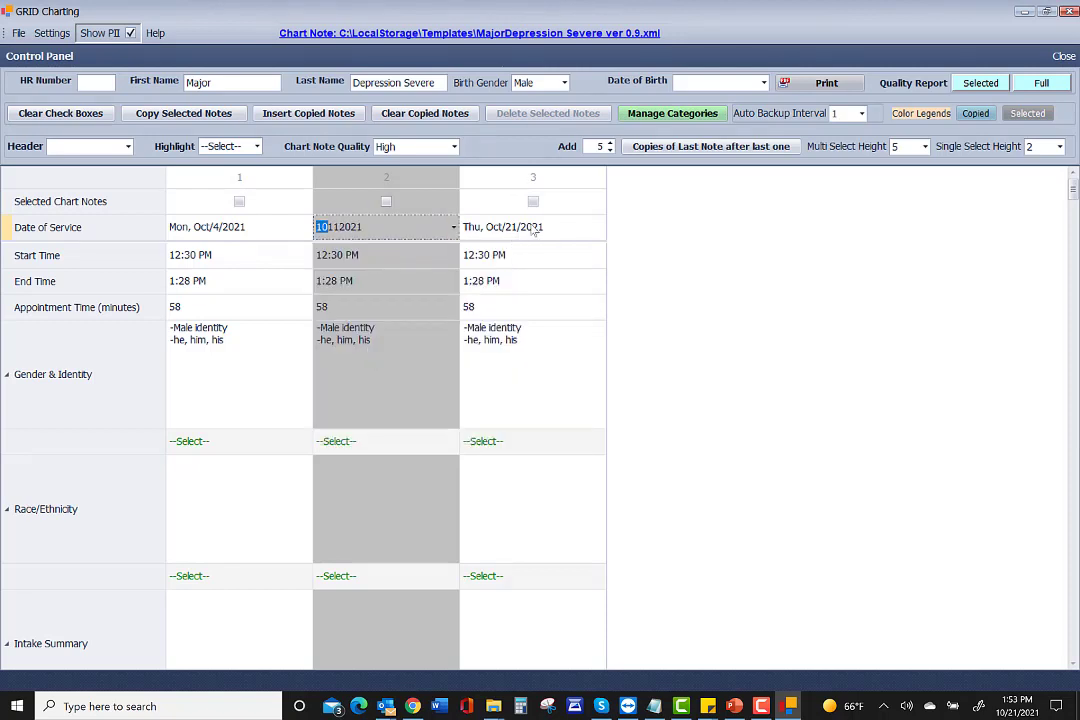
pyautogui.click(566, 231)
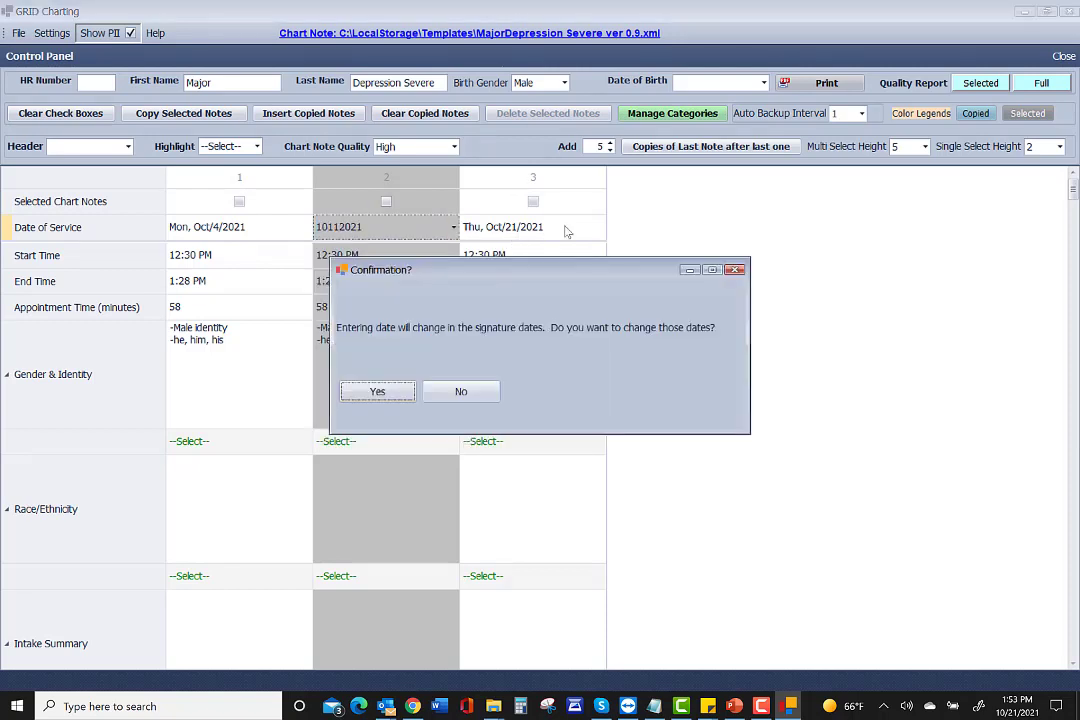
pyautogui.click(377, 391)
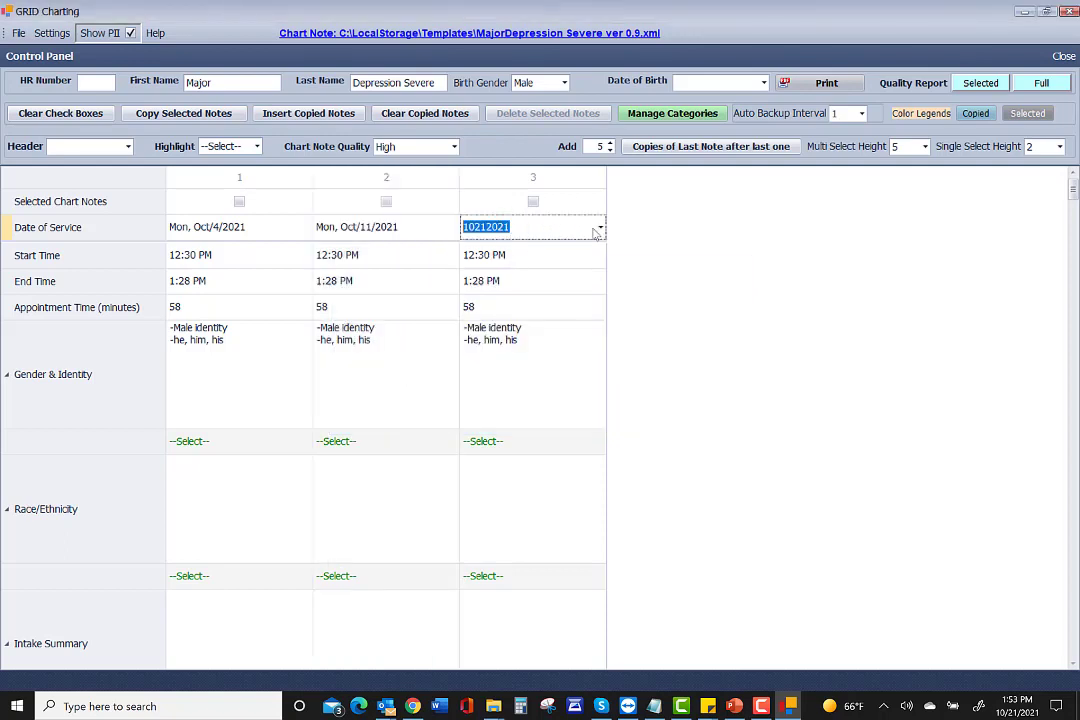
# Redate note 3 to Oct/18/2021 and accept the signature date update.
pyautogui.click(601, 230)
pyautogui.click(511, 372)
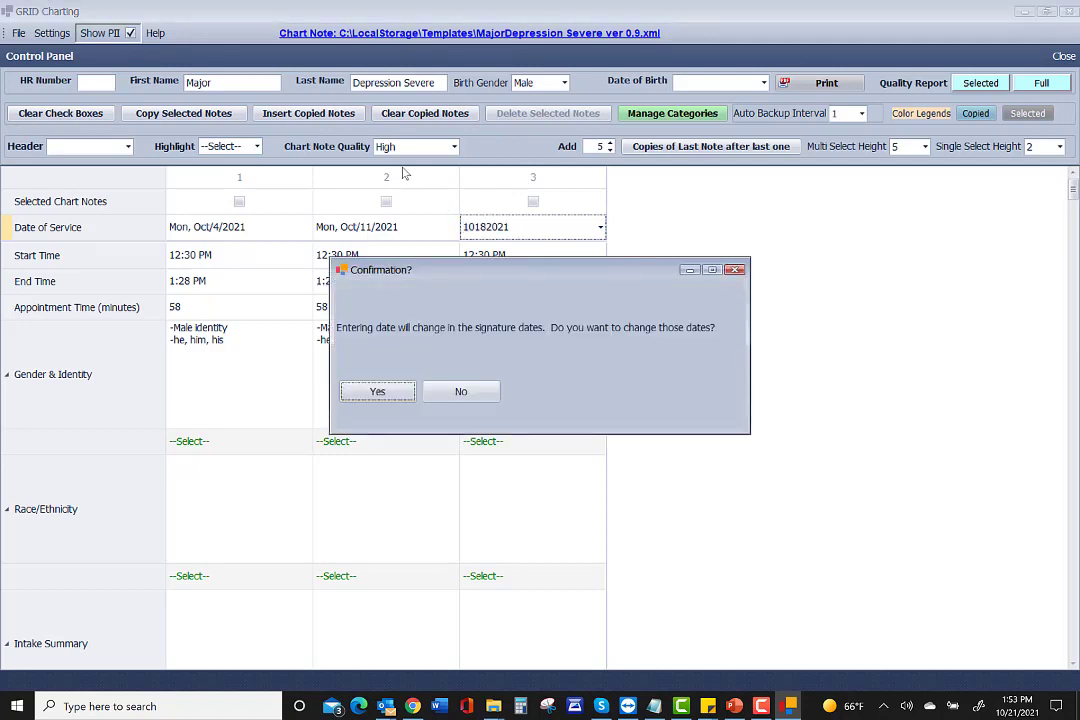
pyautogui.click(377, 392)
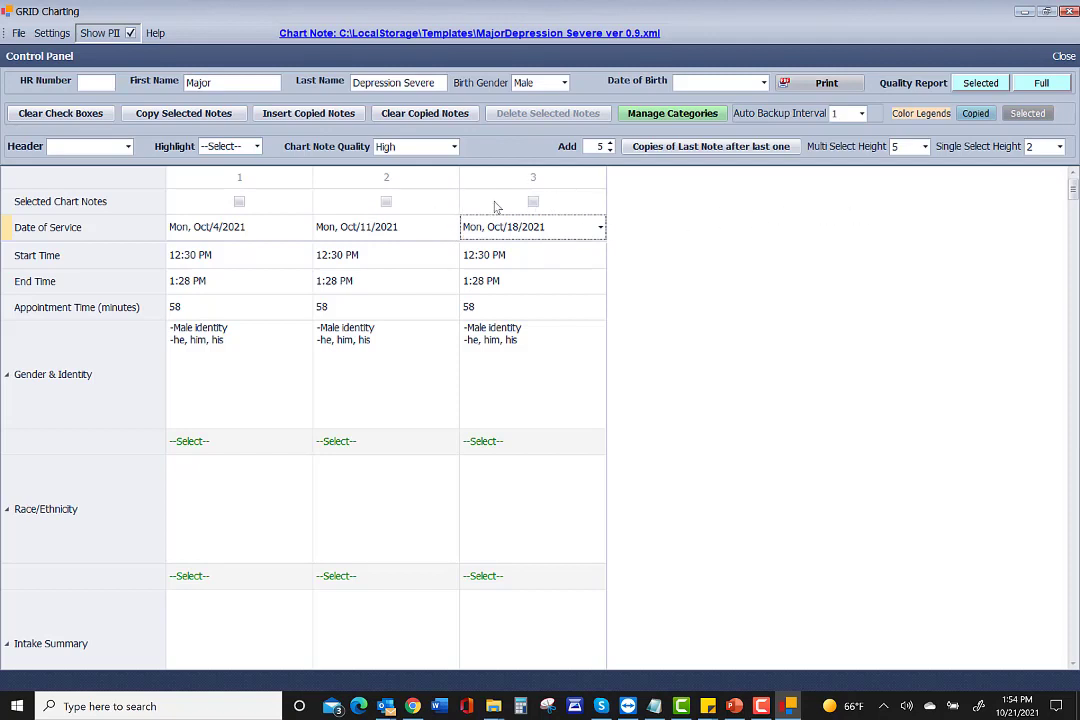
# Add 2 copies of note 3 after it for five notes, then generate the quality report.
pyautogui.click(533, 202)
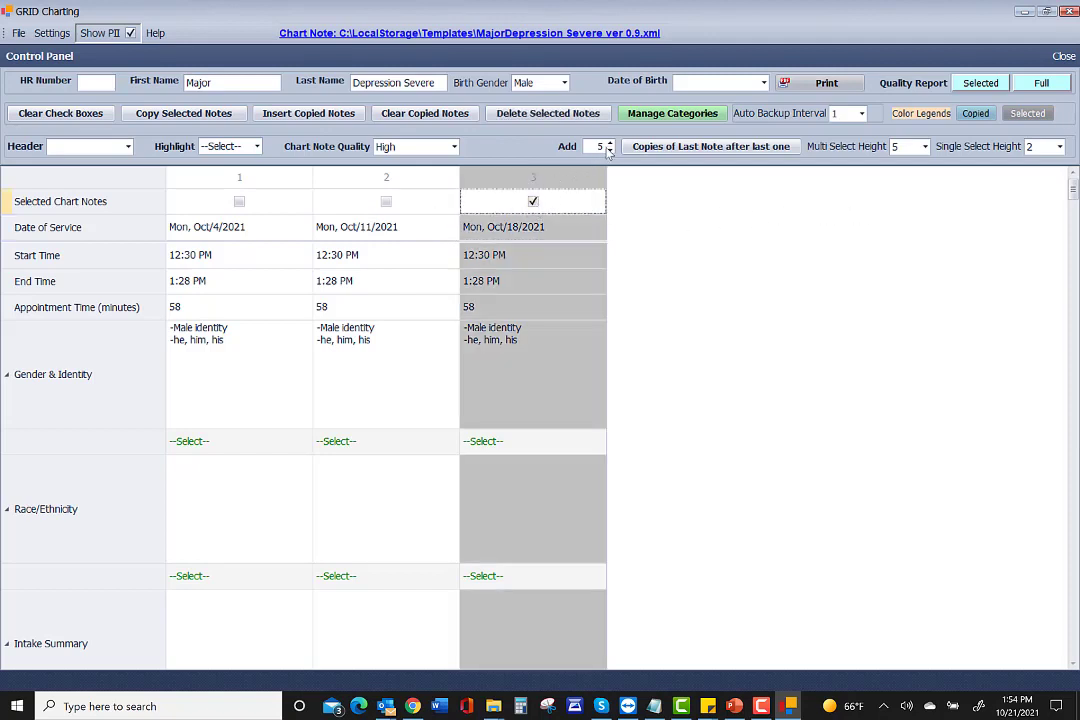
pyautogui.click(611, 151)
pyautogui.click(611, 151)
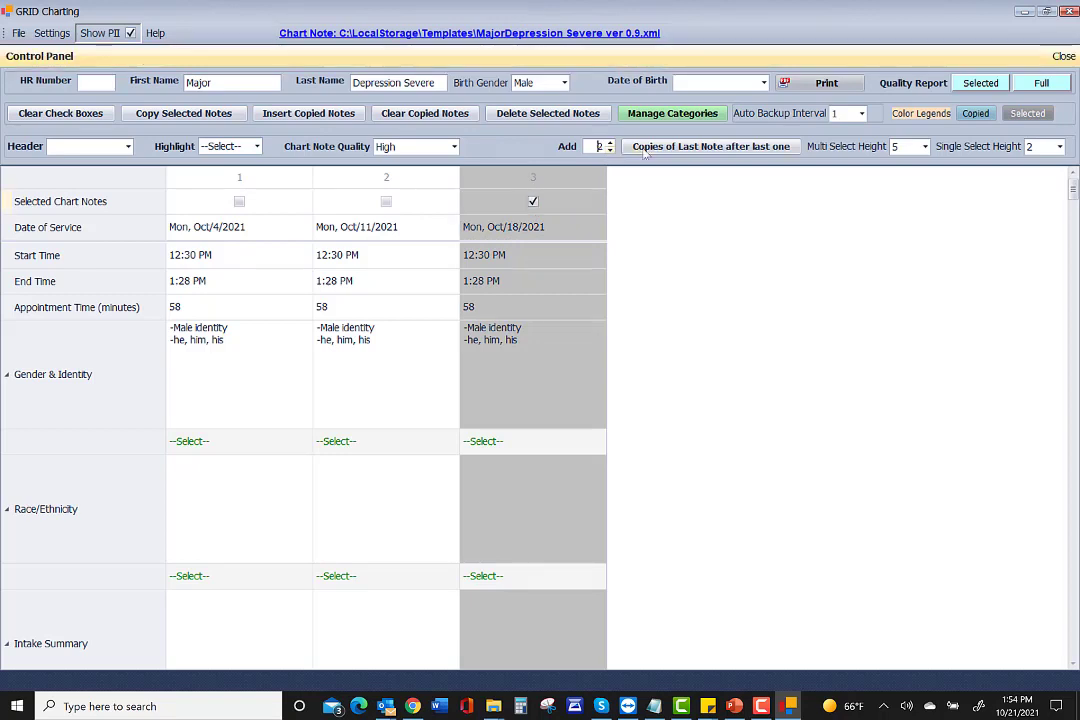
pyautogui.click(665, 149)
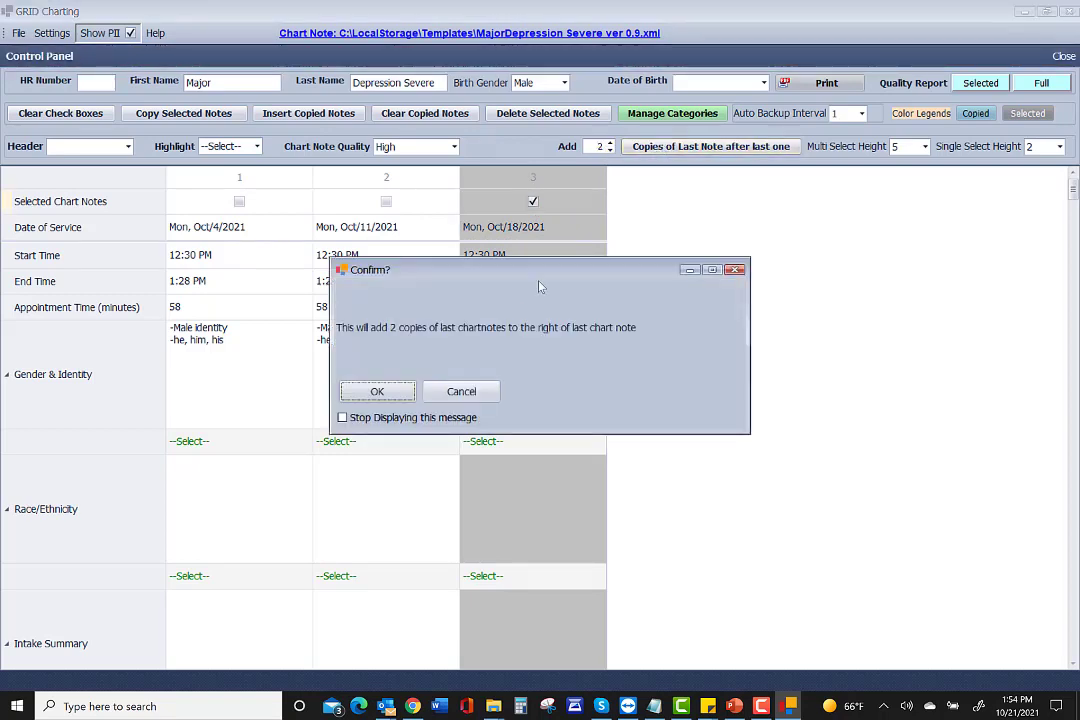
pyautogui.click(377, 391)
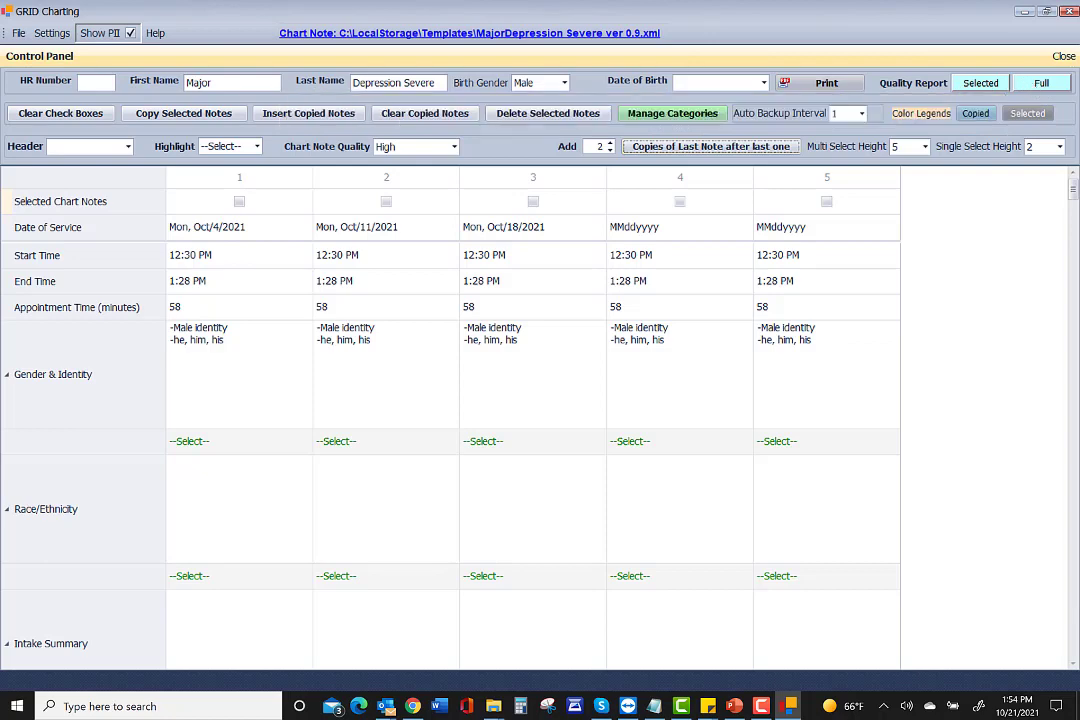
pyautogui.click(1041, 84)
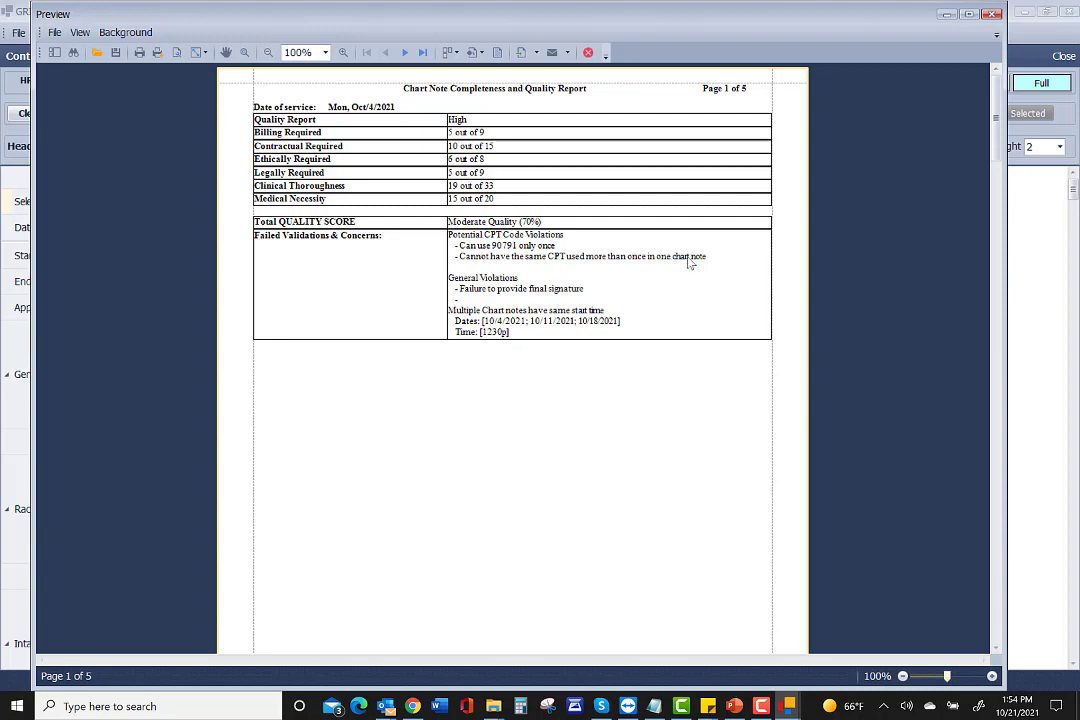
pyautogui.click(994, 15)
# In CODING, set note 2's CPT Code 1st to 90837 psychotherapy and dismiss the reminder.
pyautogui.scroll(-5, 298, 385)
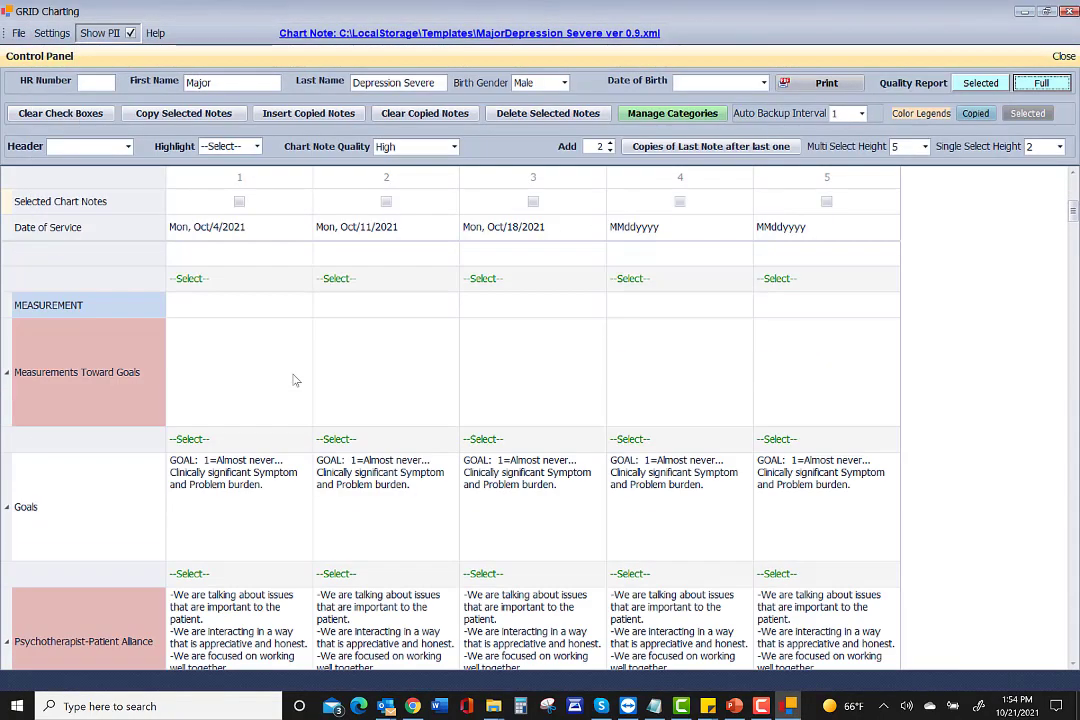
pyautogui.scroll(-10, 294, 381)
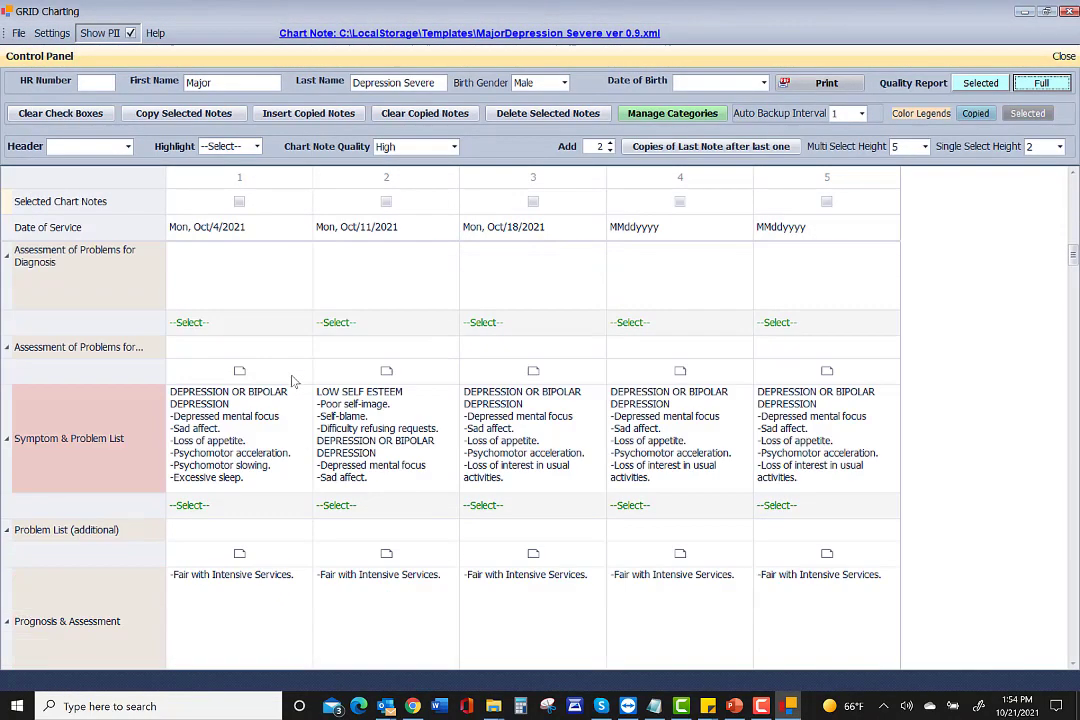
pyautogui.scroll(-3, 294, 381)
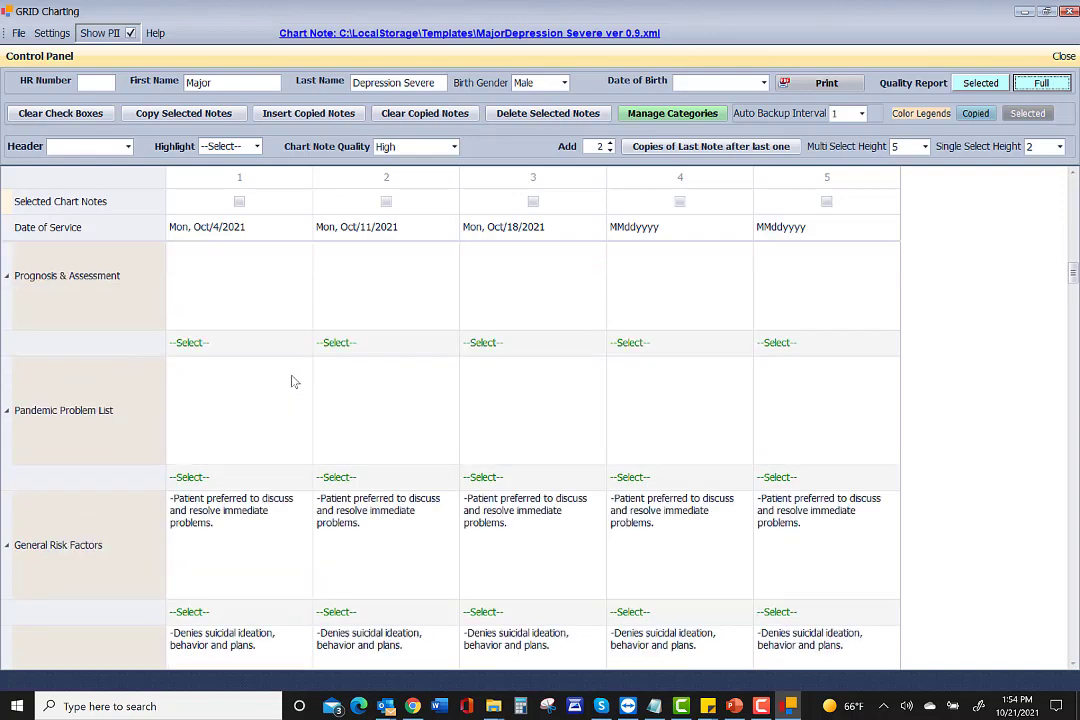
pyautogui.scroll(-10, 294, 381)
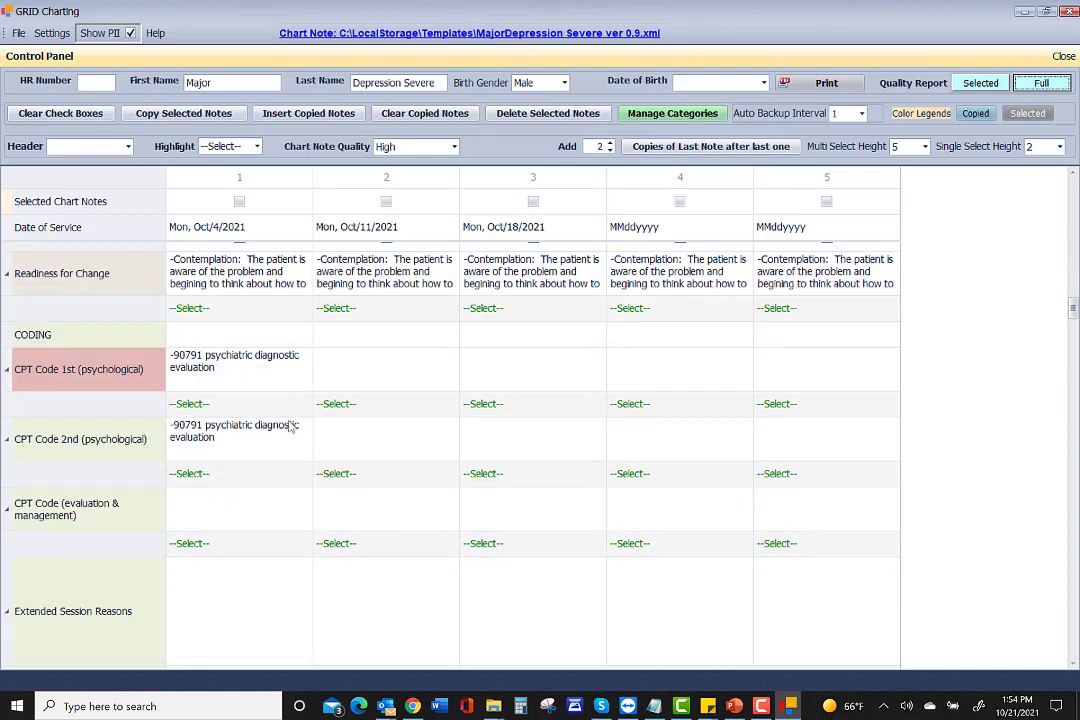
pyautogui.click(340, 404)
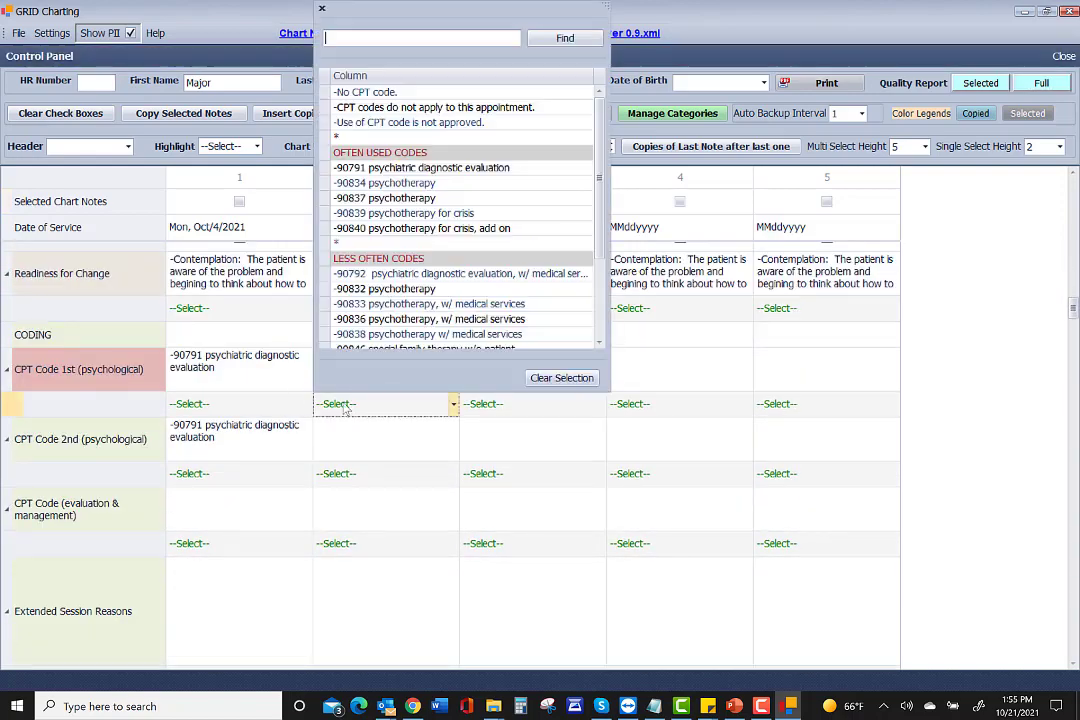
pyautogui.click(353, 199)
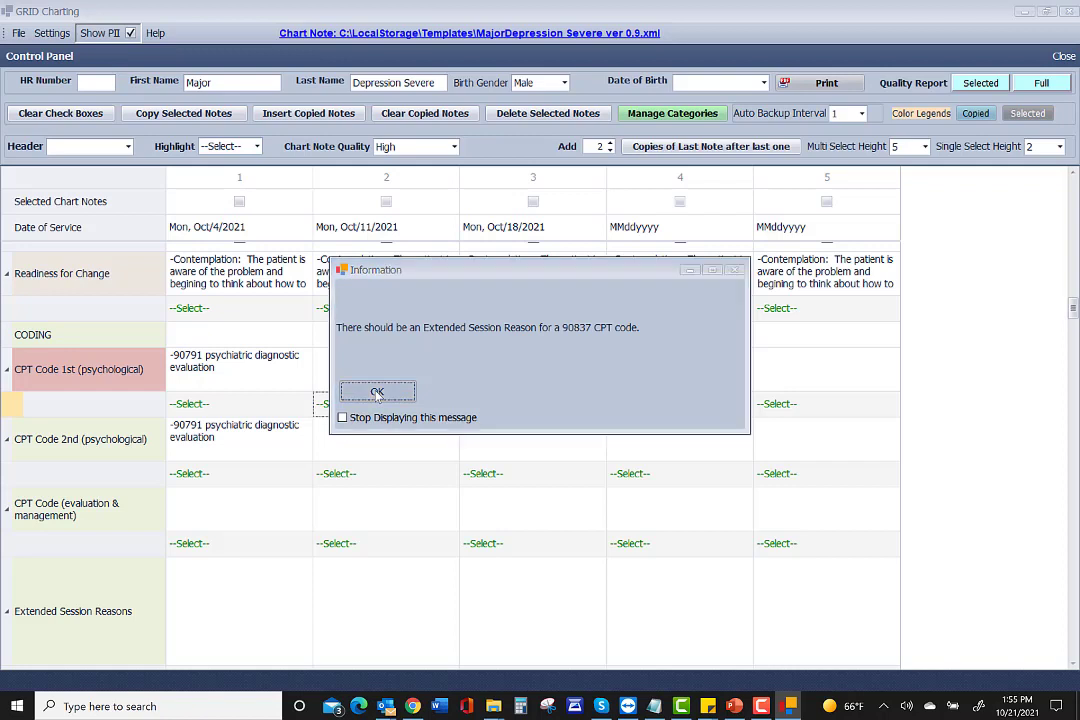
pyautogui.click(377, 392)
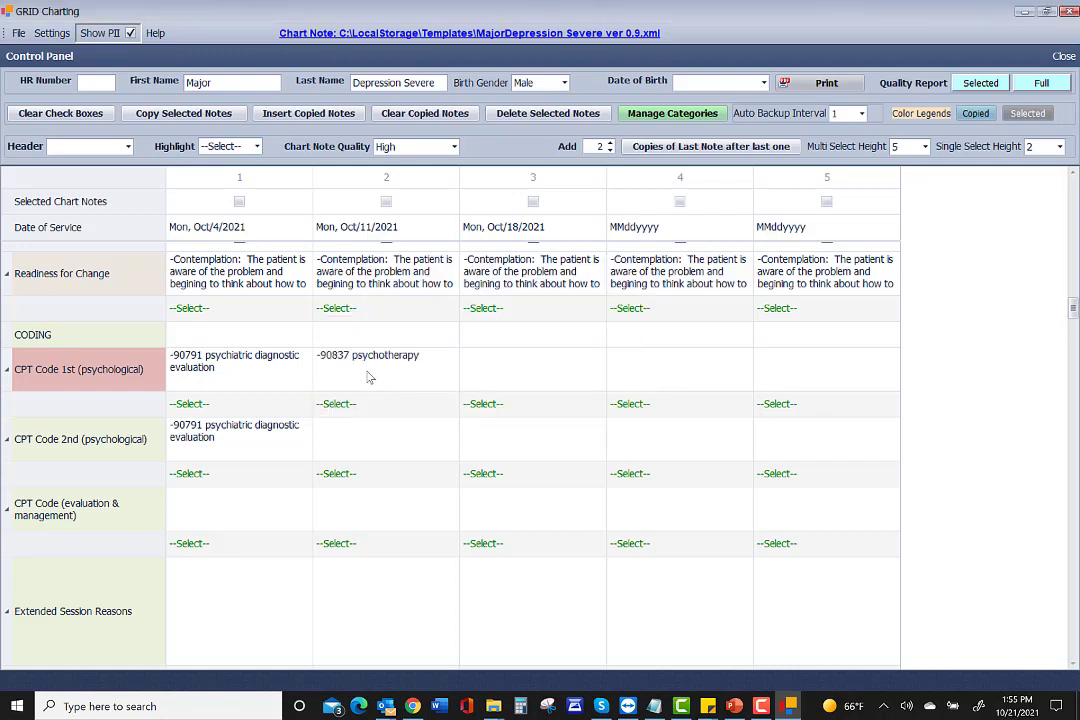
# Copy note 2's 90837 psychotherapy code across notes 3–5, dismissing the extended session reminders.
pyautogui.click(369, 369)
pyautogui.rightClick(368, 368)
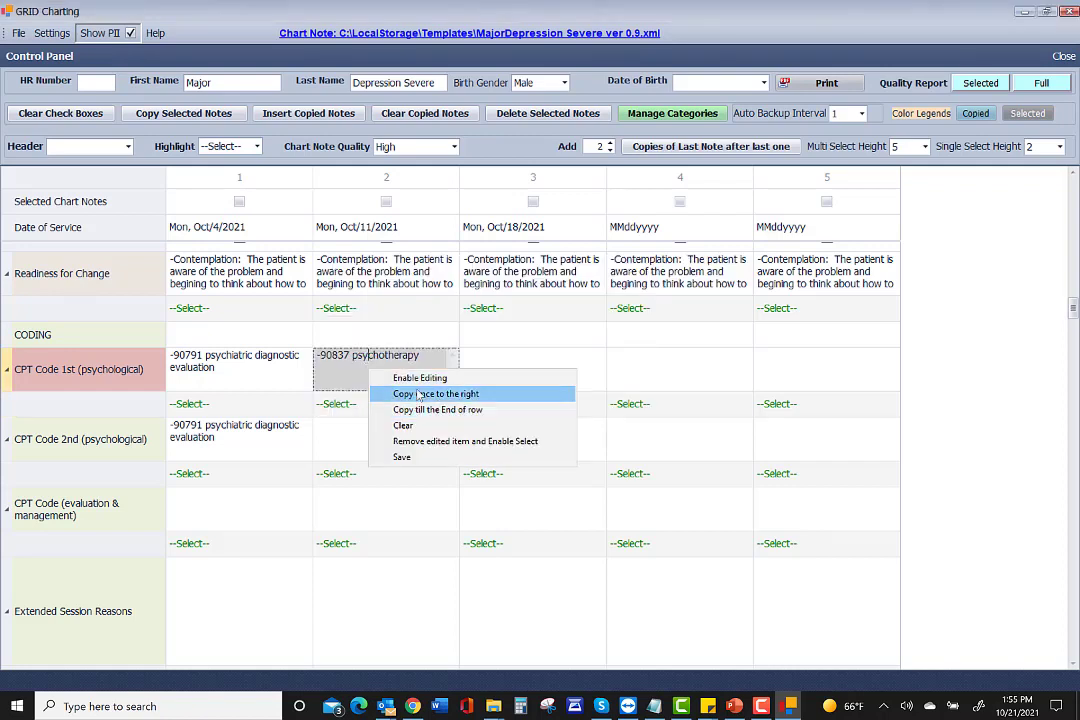
pyautogui.click(432, 409)
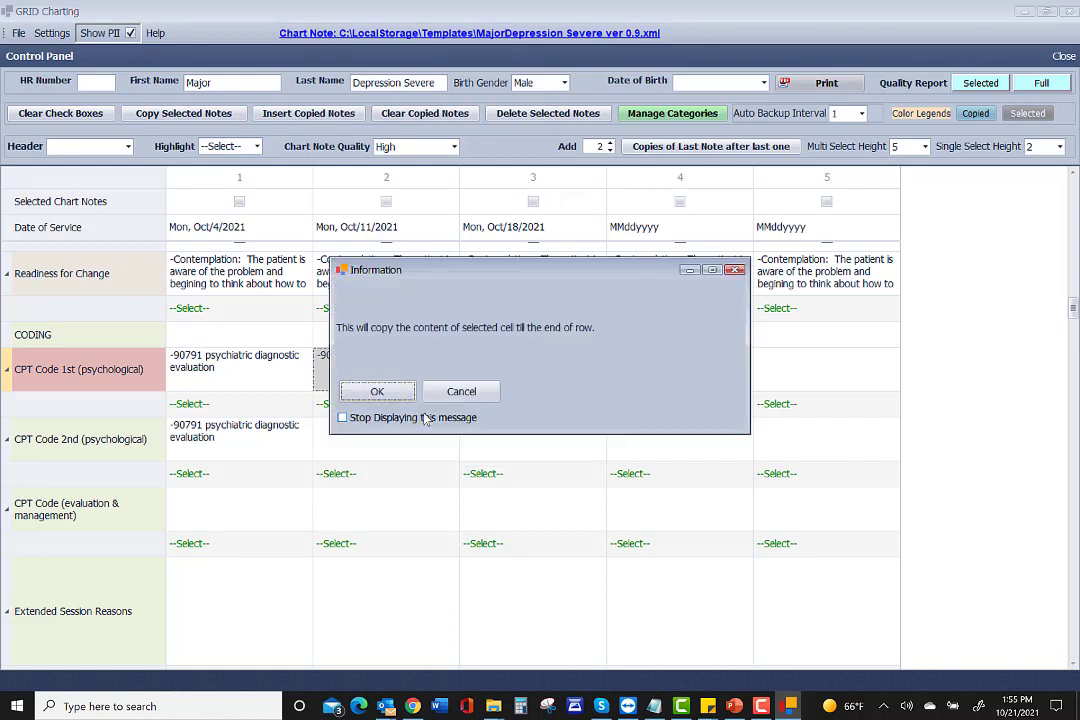
pyautogui.click(377, 392)
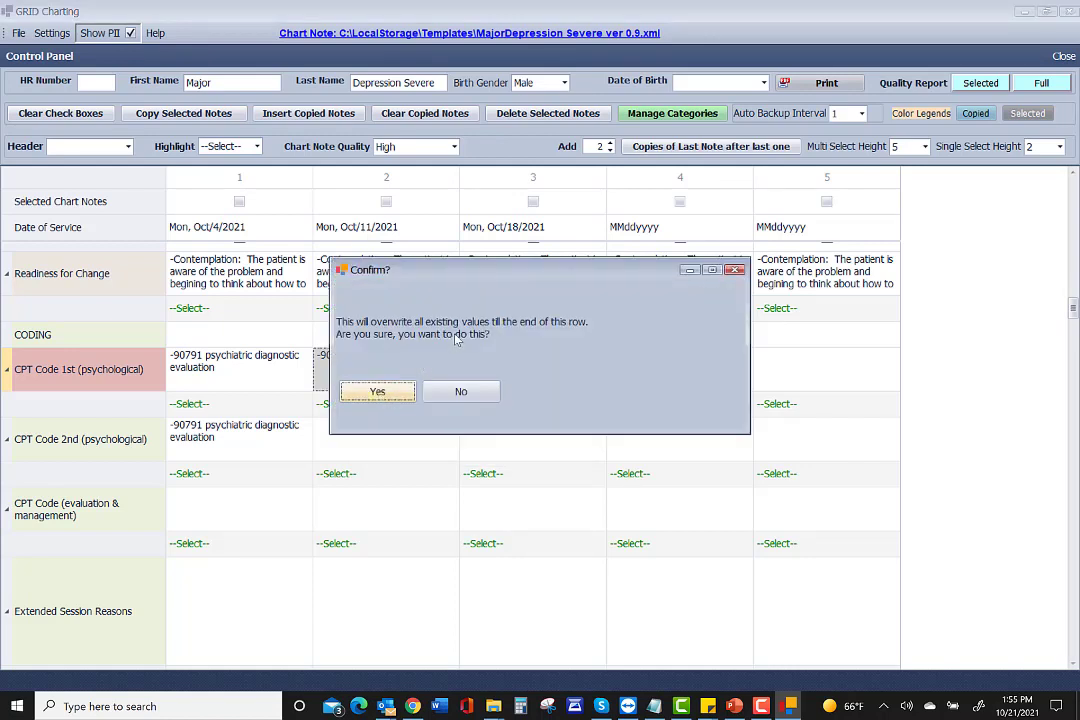
pyautogui.click(385, 394)
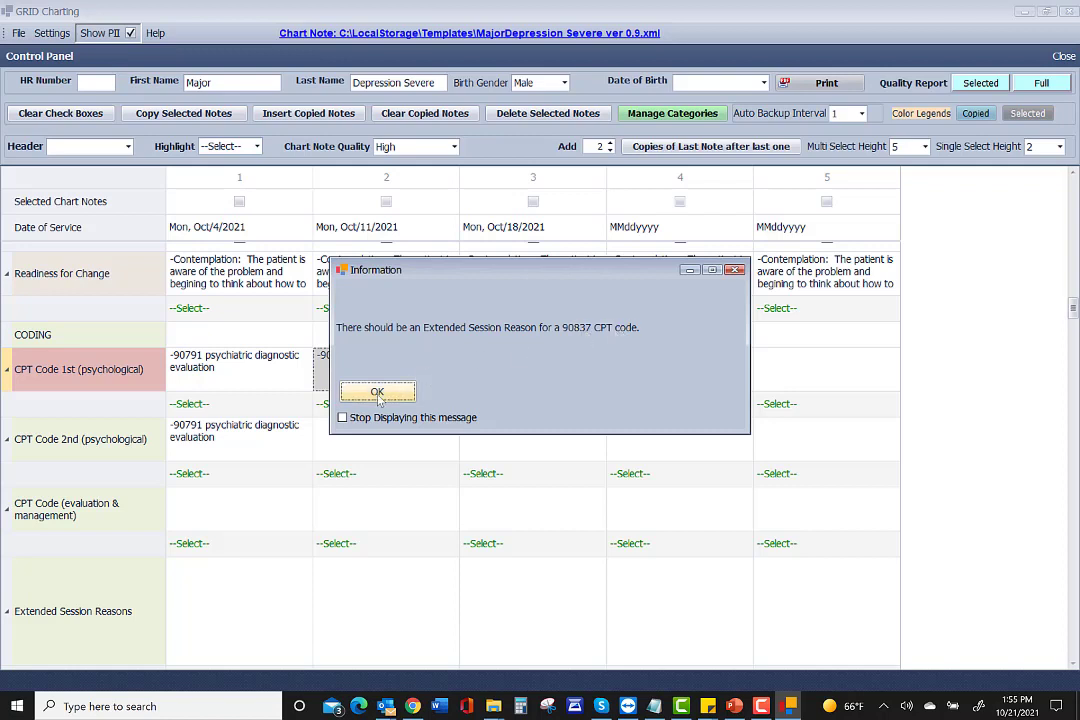
pyautogui.click(378, 392)
pyautogui.click(381, 393)
pyautogui.click(381, 393)
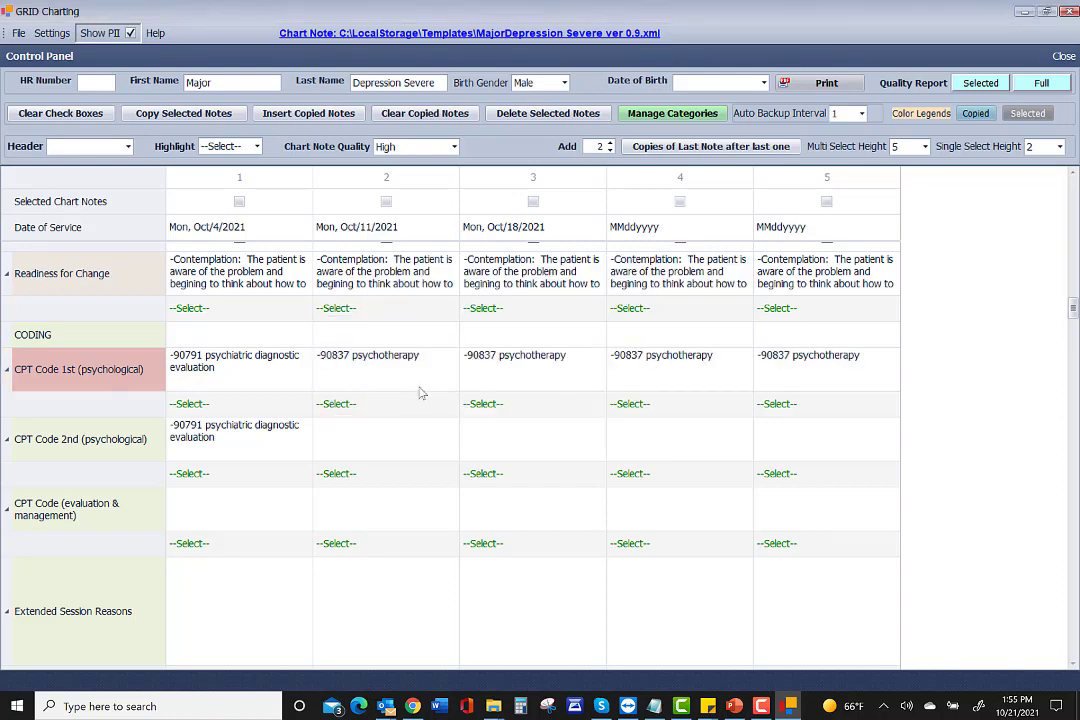
pyautogui.scroll(-1, 548, 424)
pyautogui.scroll(-2, 548, 424)
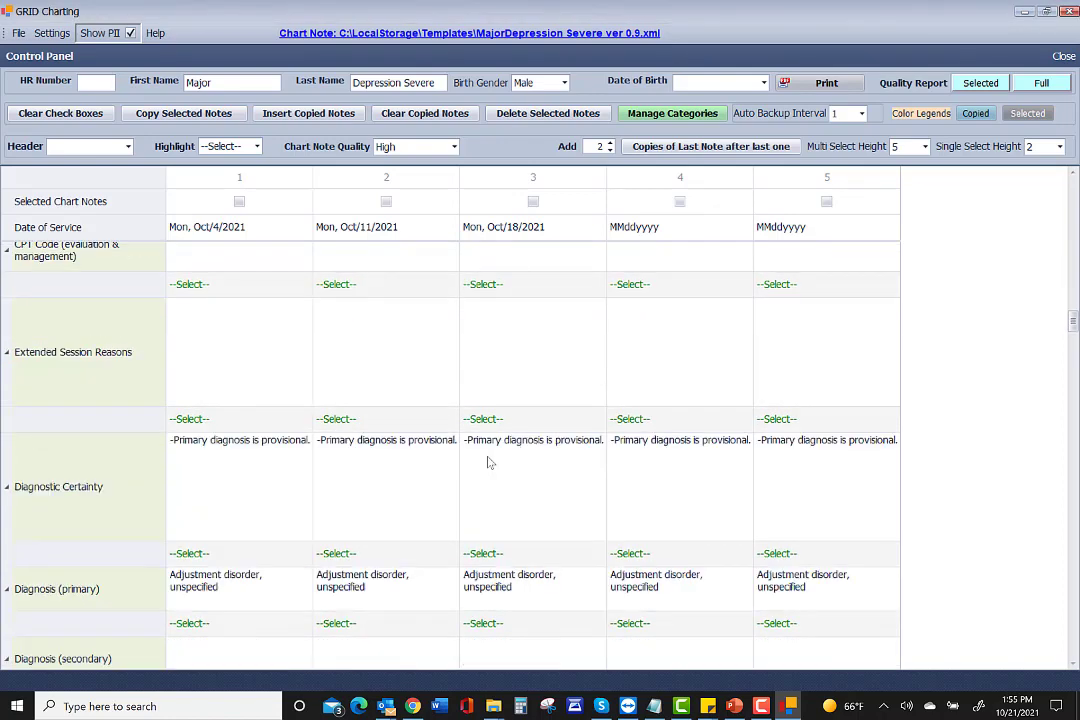
pyautogui.scroll(5, 494, 448)
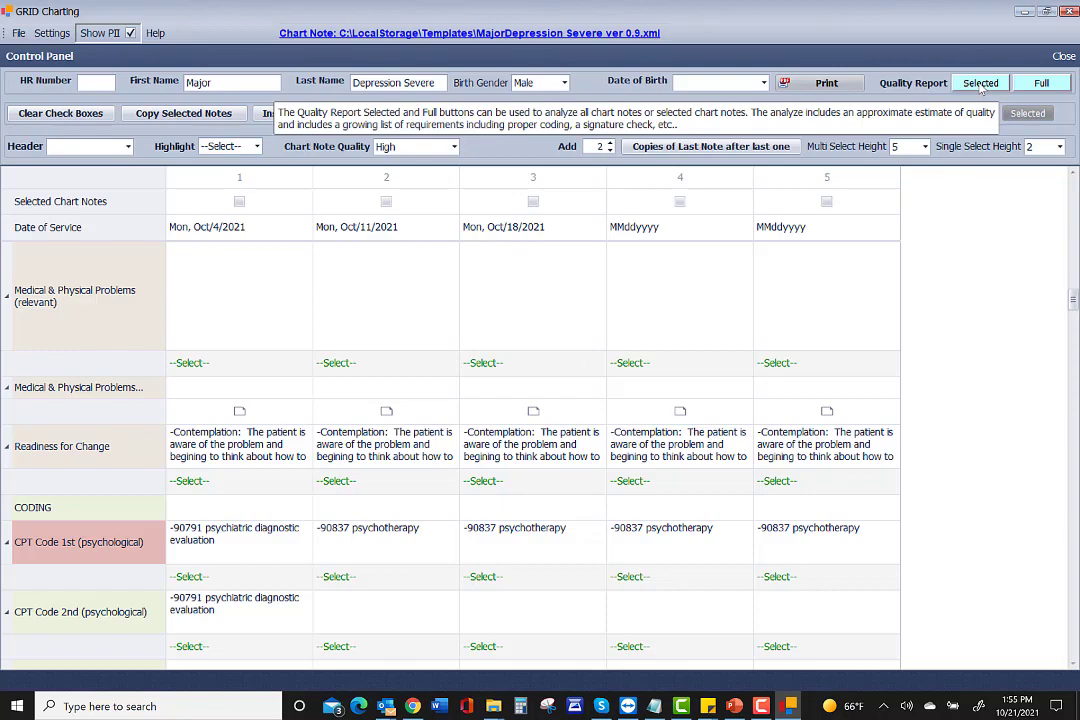
pyautogui.scroll(-5, 362, 545)
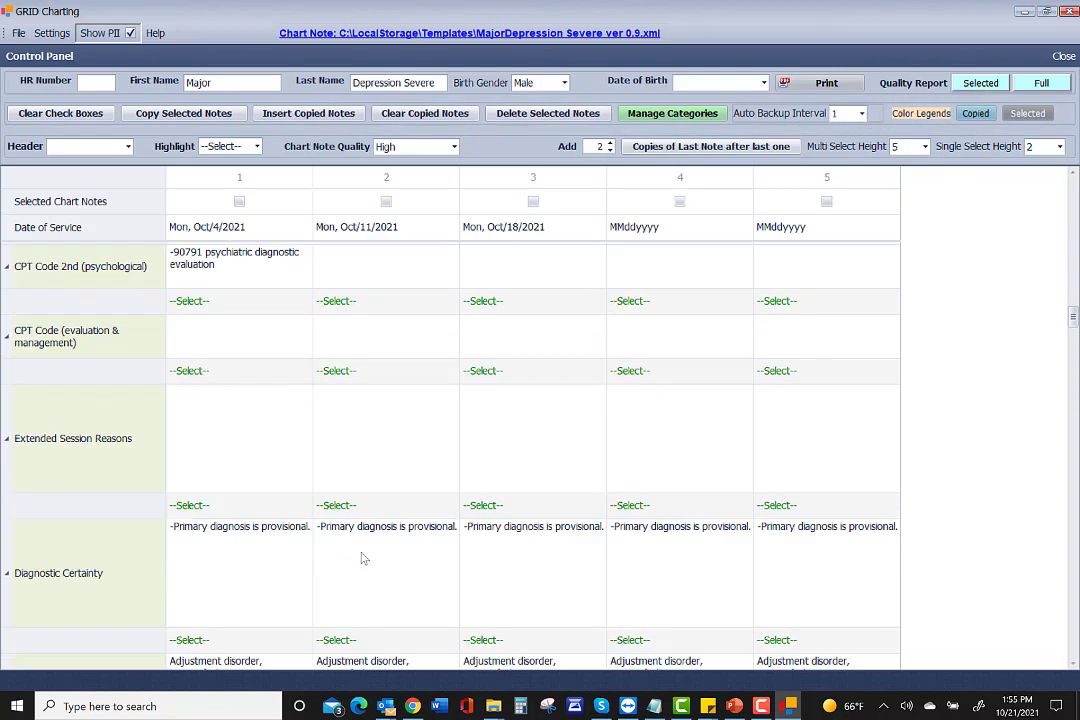
pyautogui.scroll(-4, 365, 558)
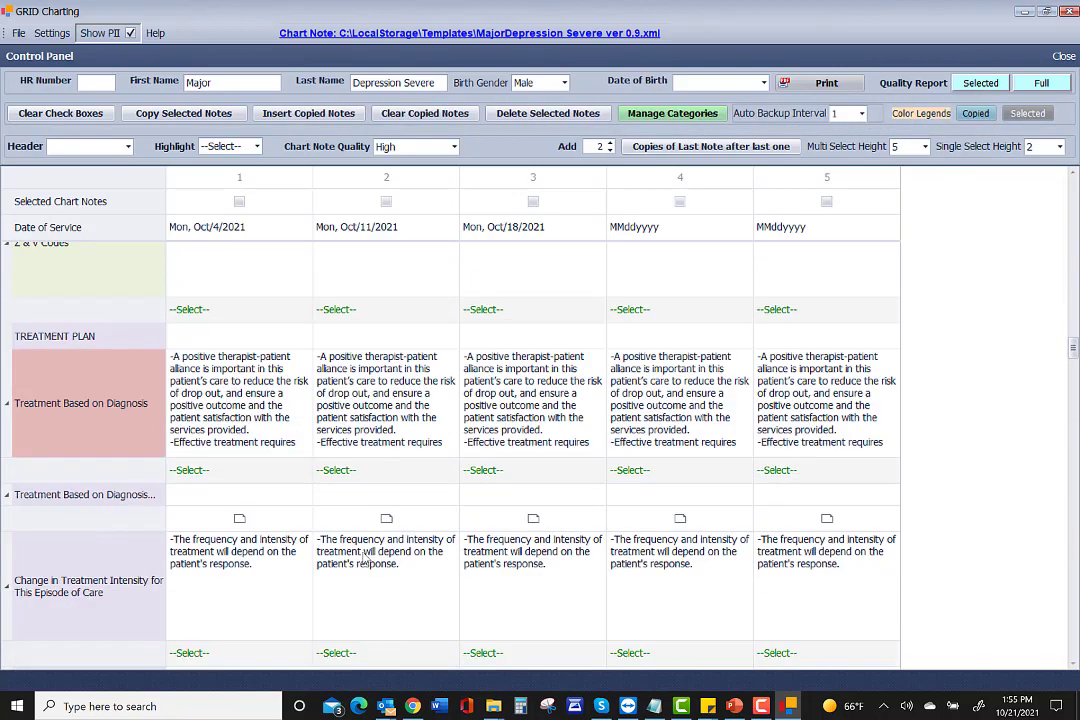
pyautogui.scroll(-6, 365, 560)
pyautogui.scroll(-10, 365, 558)
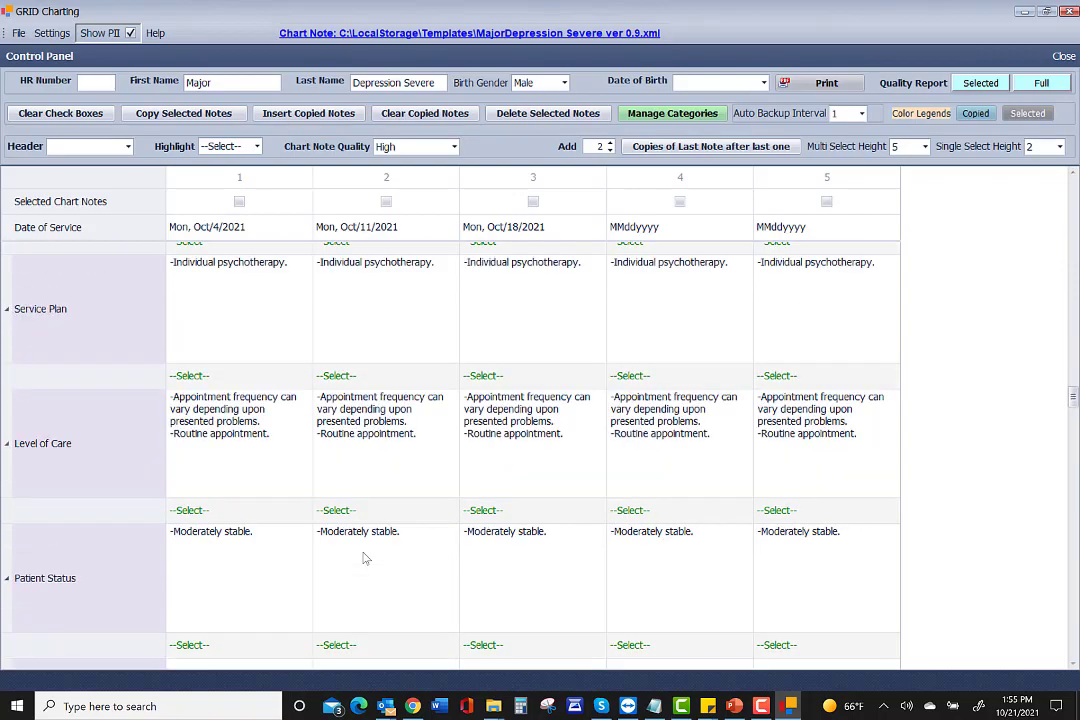
pyautogui.scroll(-1, 365, 560)
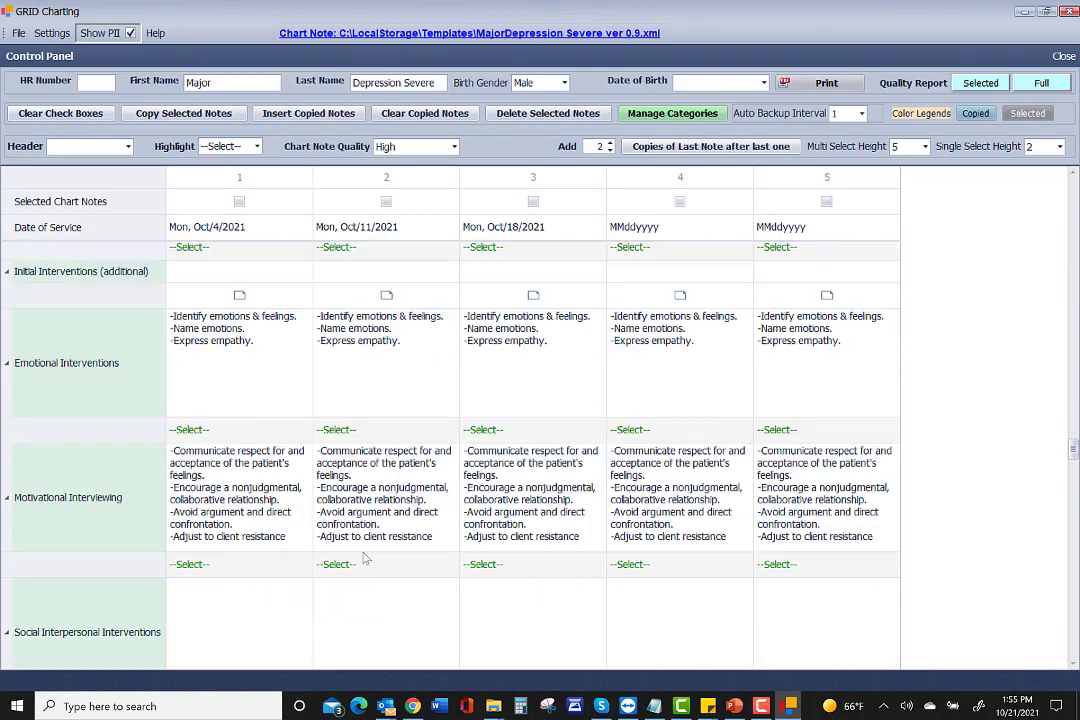
pyautogui.scroll(13, 365, 560)
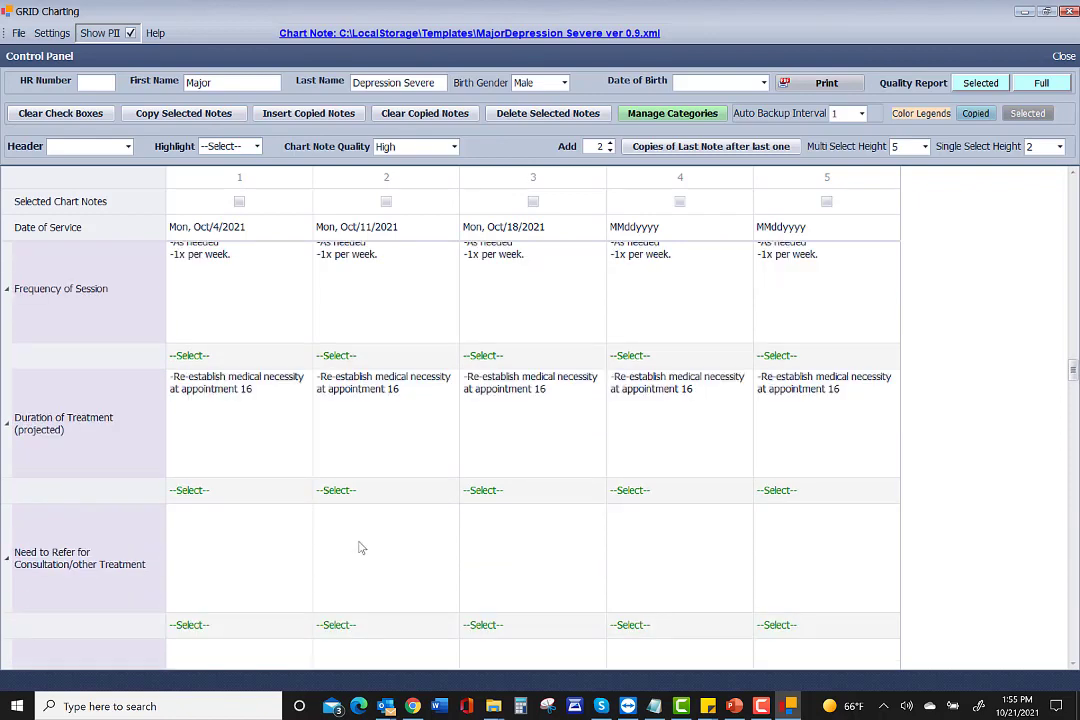
pyautogui.scroll(2, 263, 474)
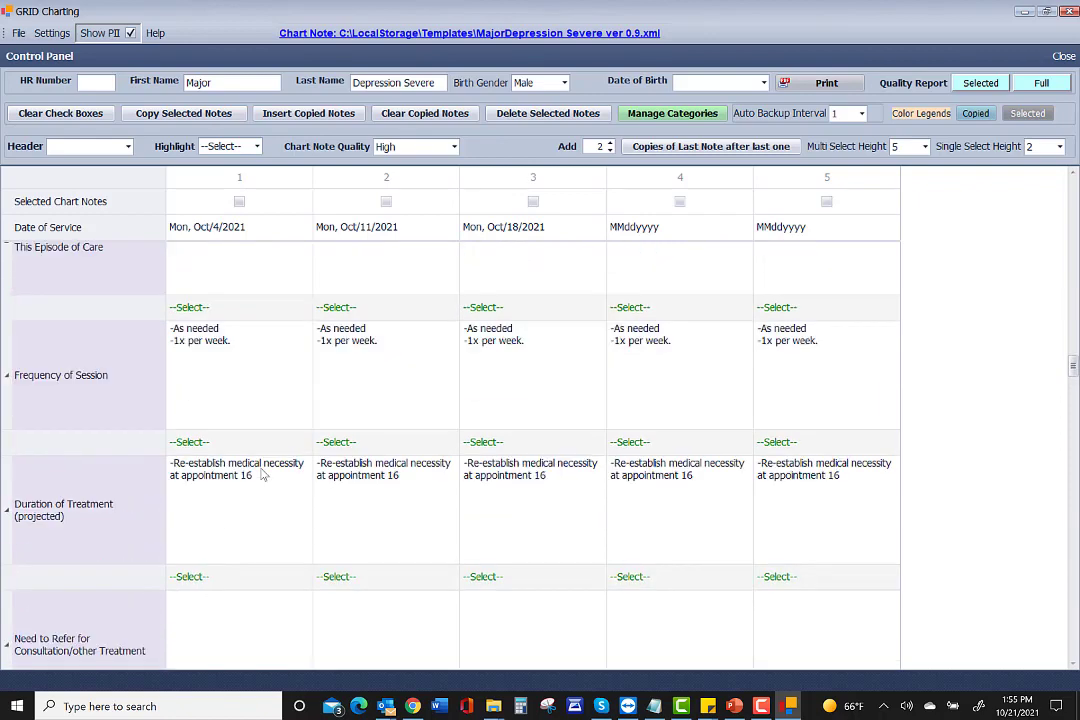
pyautogui.scroll(5, 263, 474)
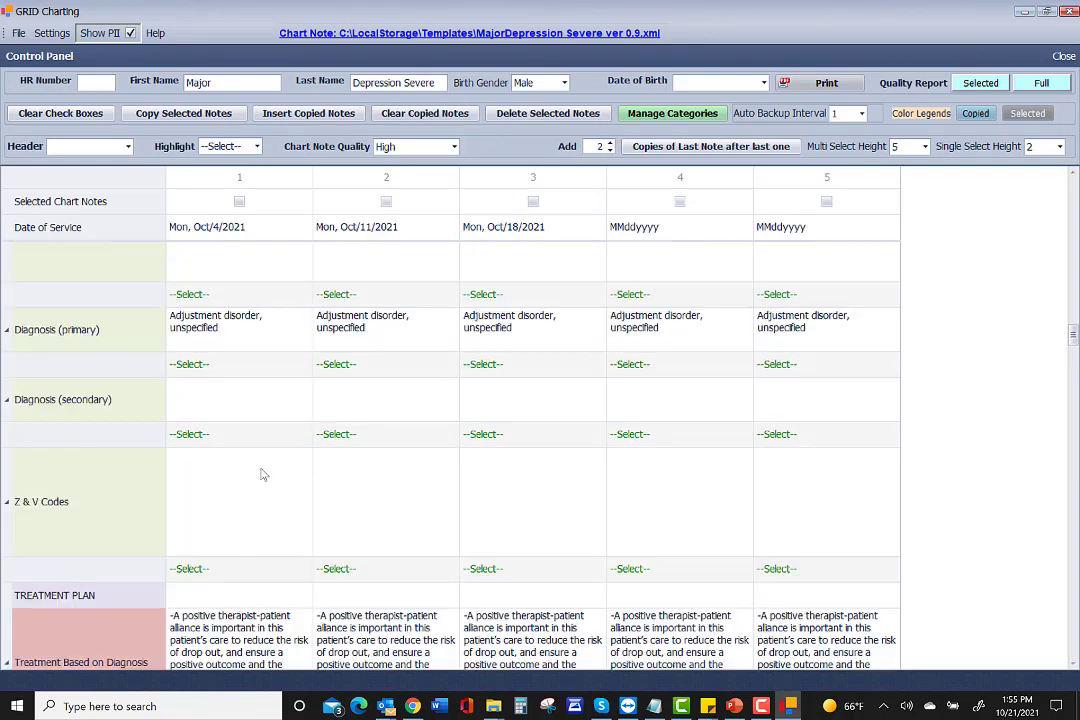
pyautogui.scroll(3, 263, 474)
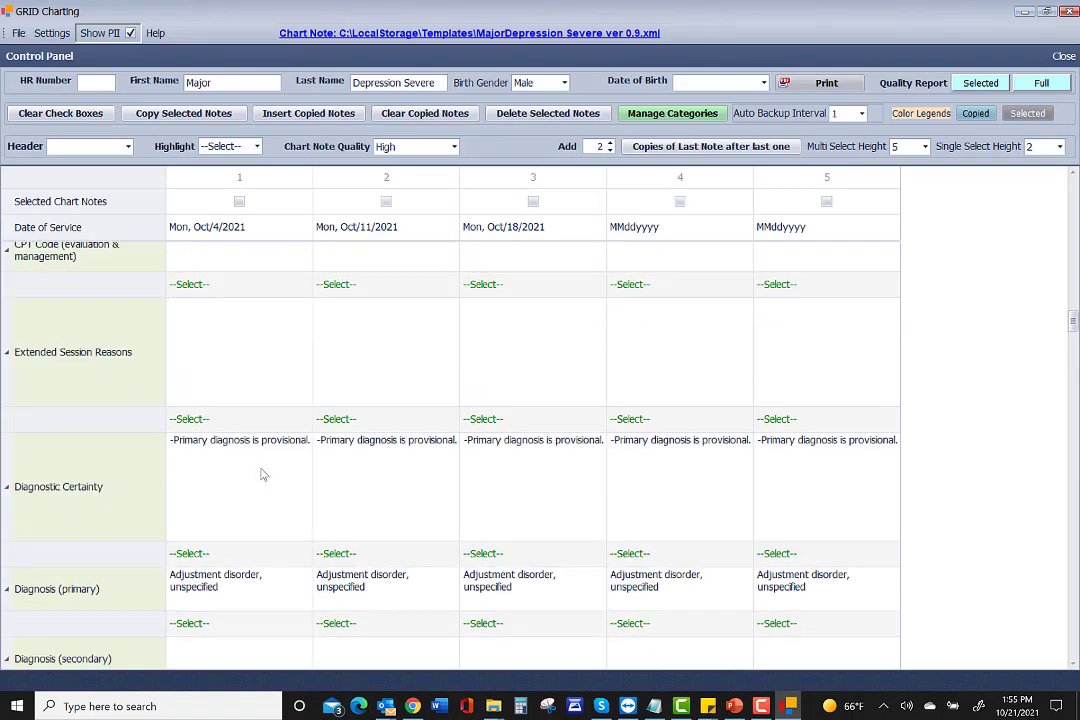
pyautogui.scroll(1, 378, 375)
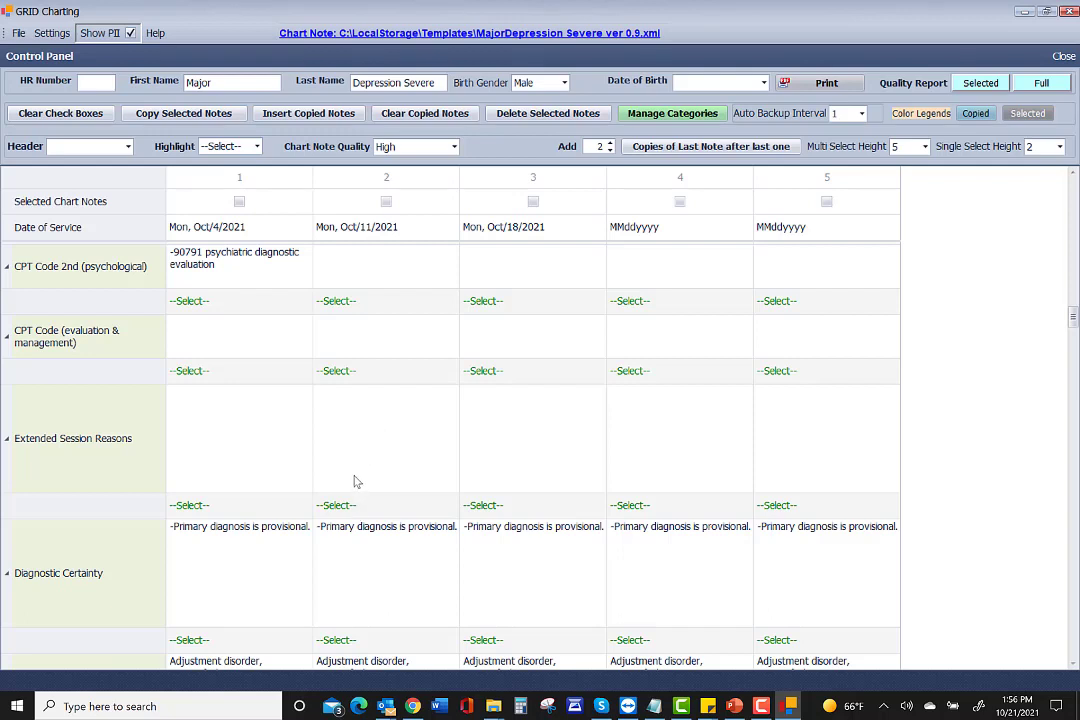
pyautogui.scroll(1, 357, 482)
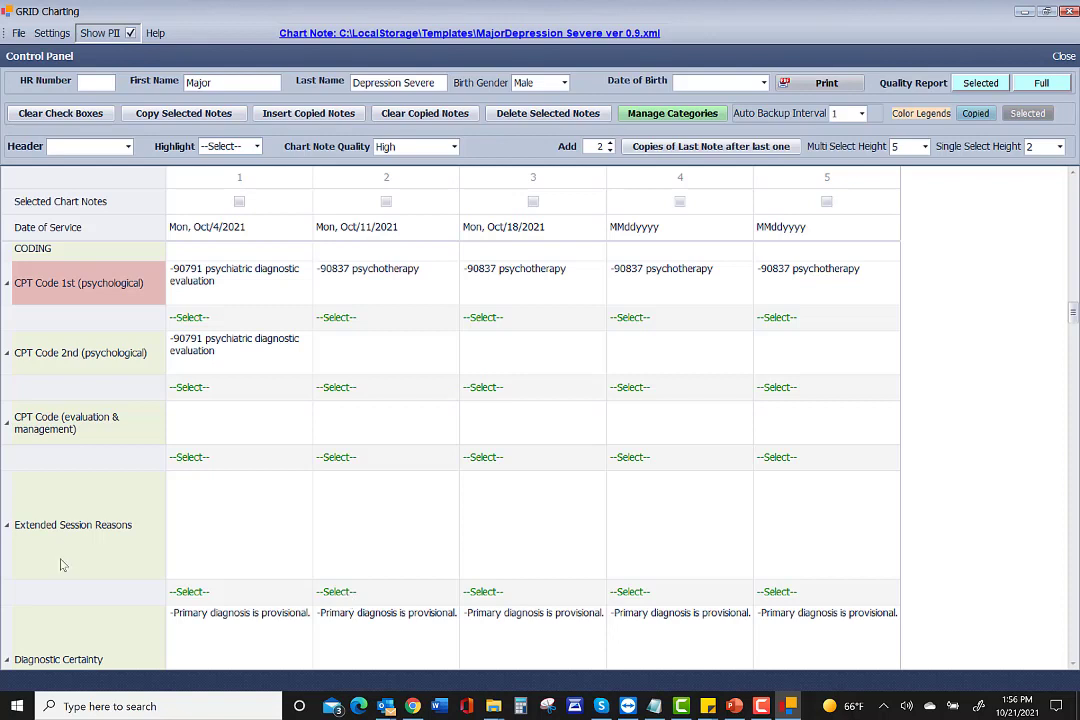
# Check 'agitated and distressed' and 'needs extra time to regulate emotions' as note 2's Stabilization reasons.
pyautogui.moveTo(33, 360)
pyautogui.click(341, 592)
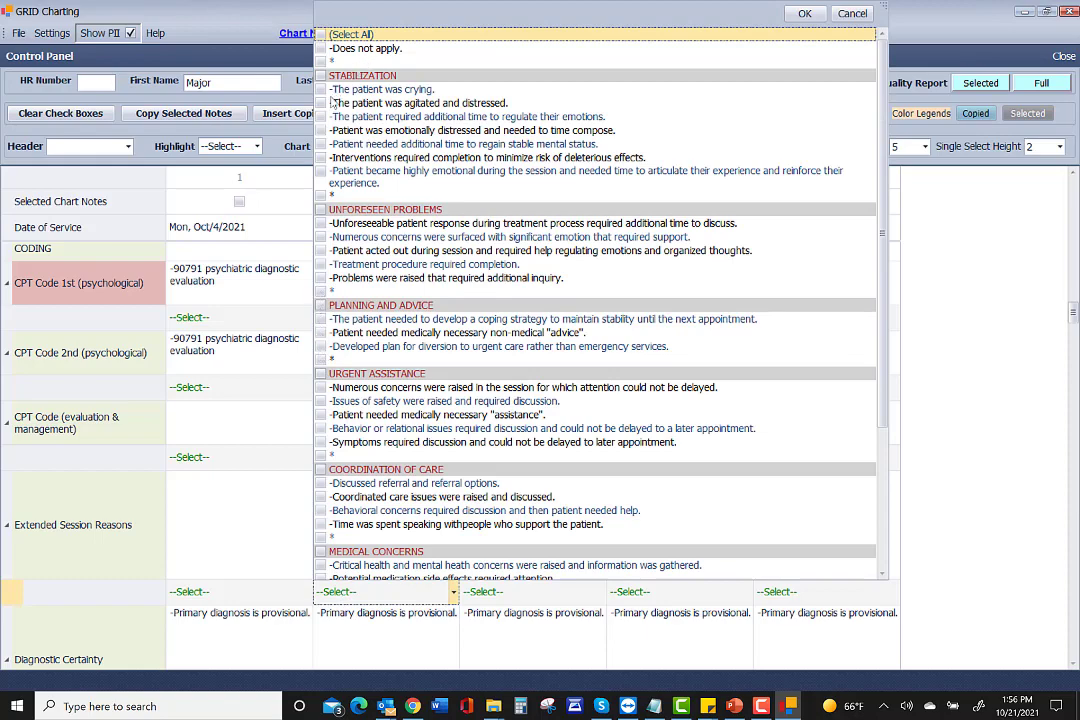
pyautogui.scroll(-5, 360, 310)
pyautogui.scroll(5, 372, 320)
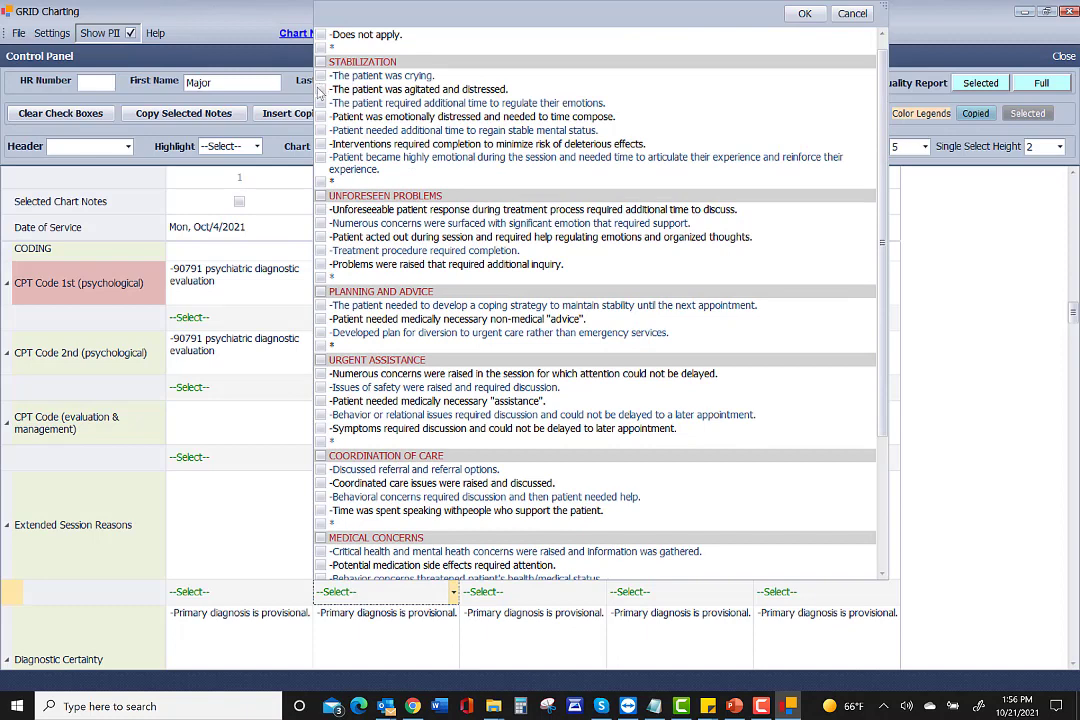
pyautogui.click(320, 89)
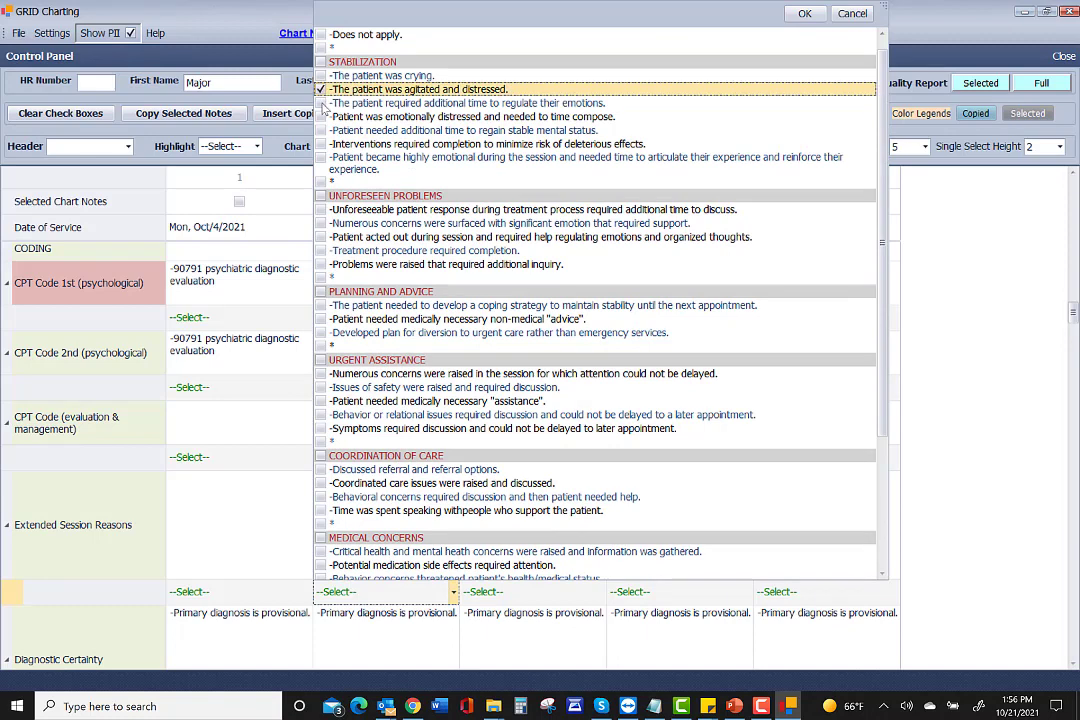
pyautogui.click(320, 103)
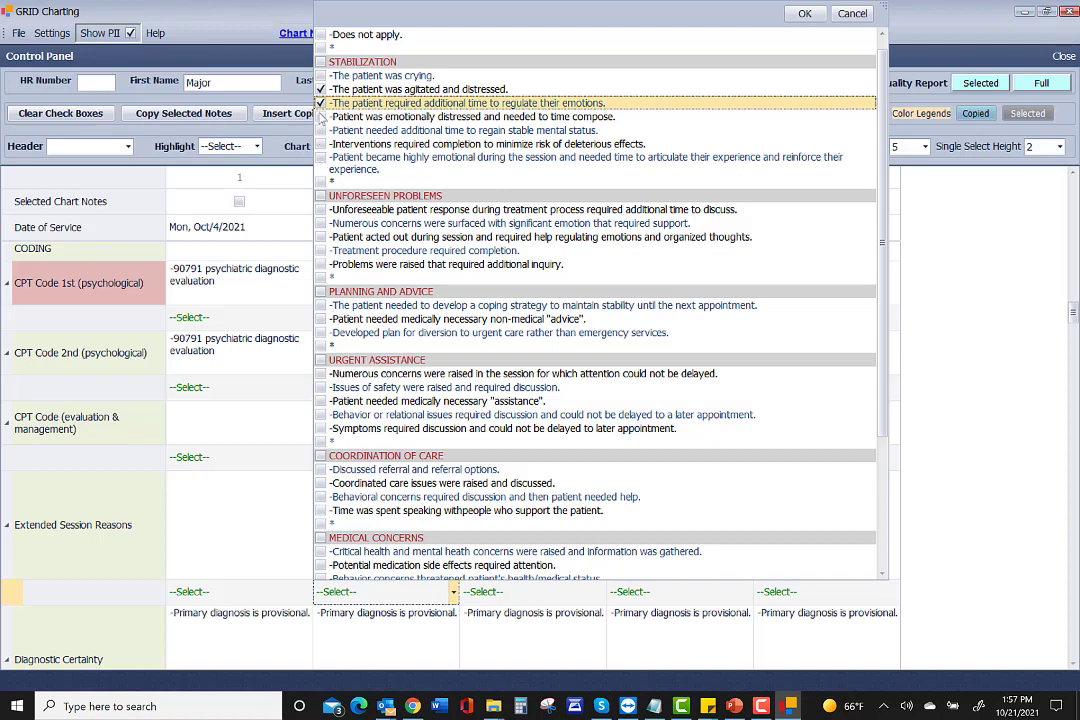
# Add 'time to compose' to note 2's reasons and give note 3 the coping-strategy reason.
pyautogui.click(320, 117)
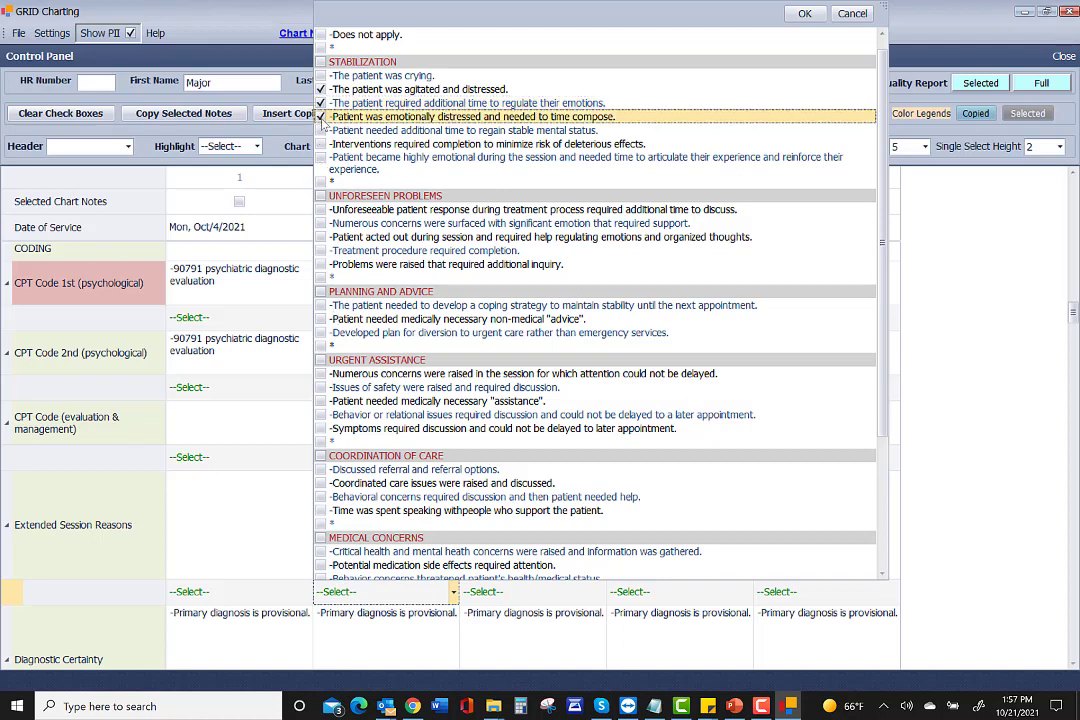
pyautogui.click(805, 14)
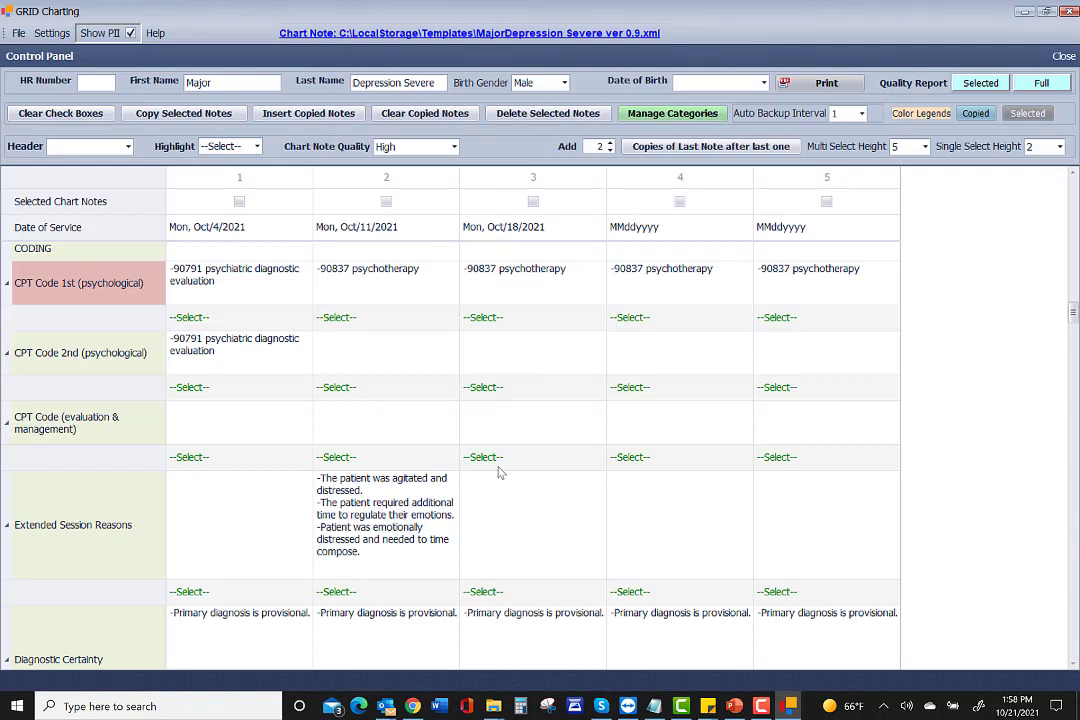
pyautogui.click(487, 594)
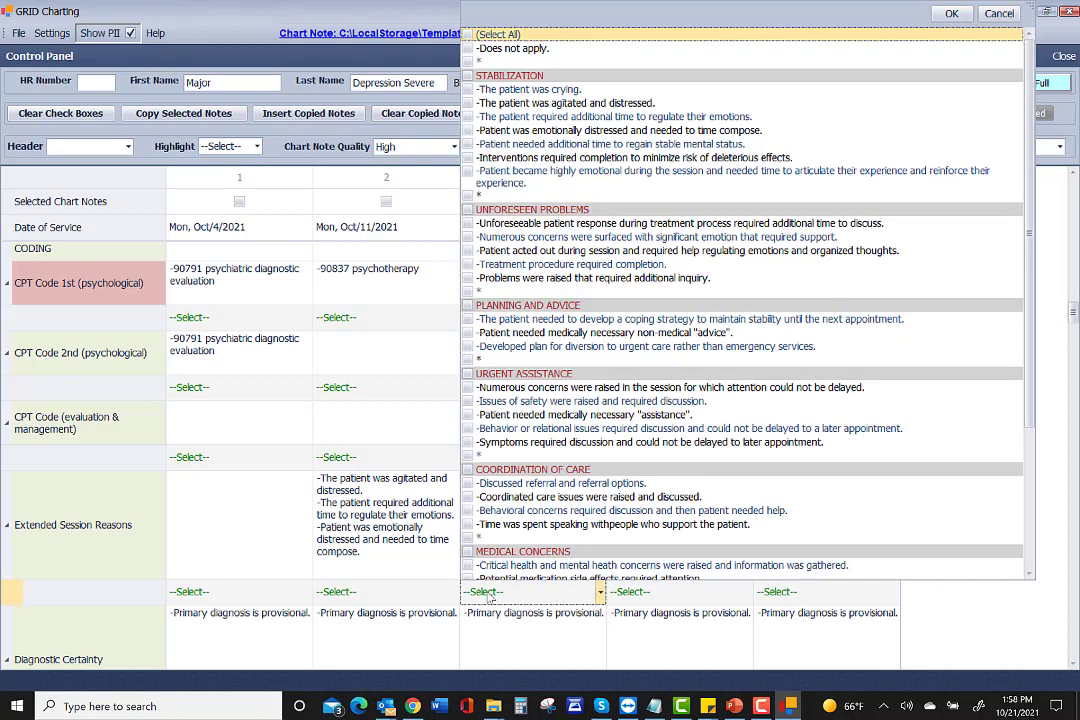
pyautogui.click(480, 319)
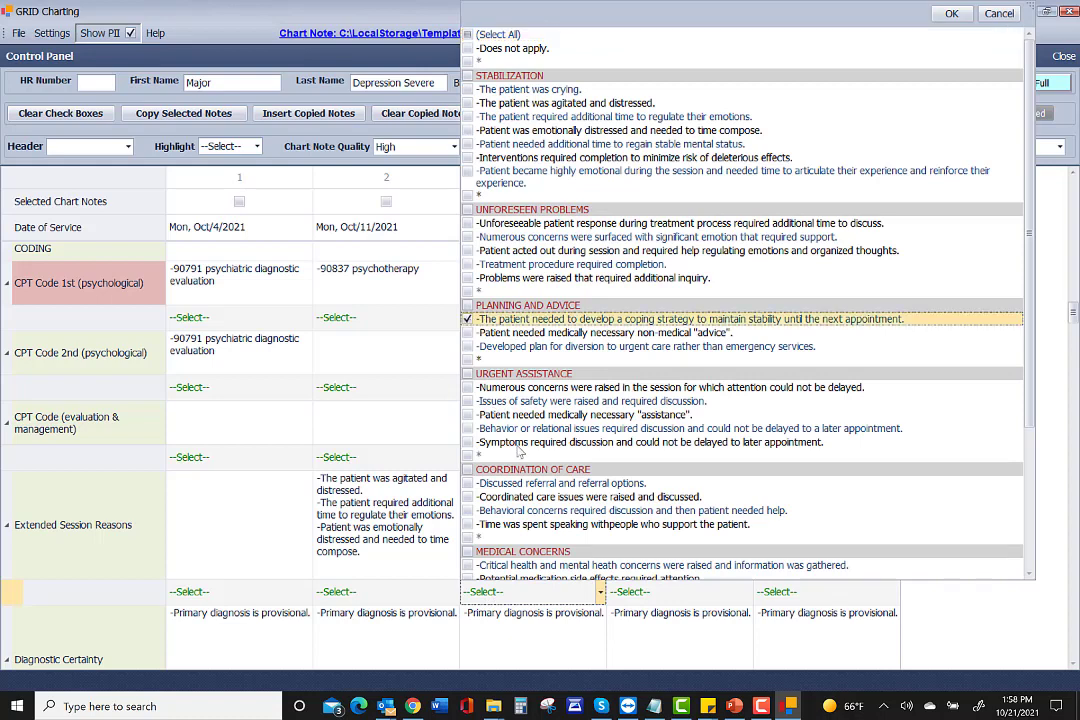
pyautogui.click(548, 603)
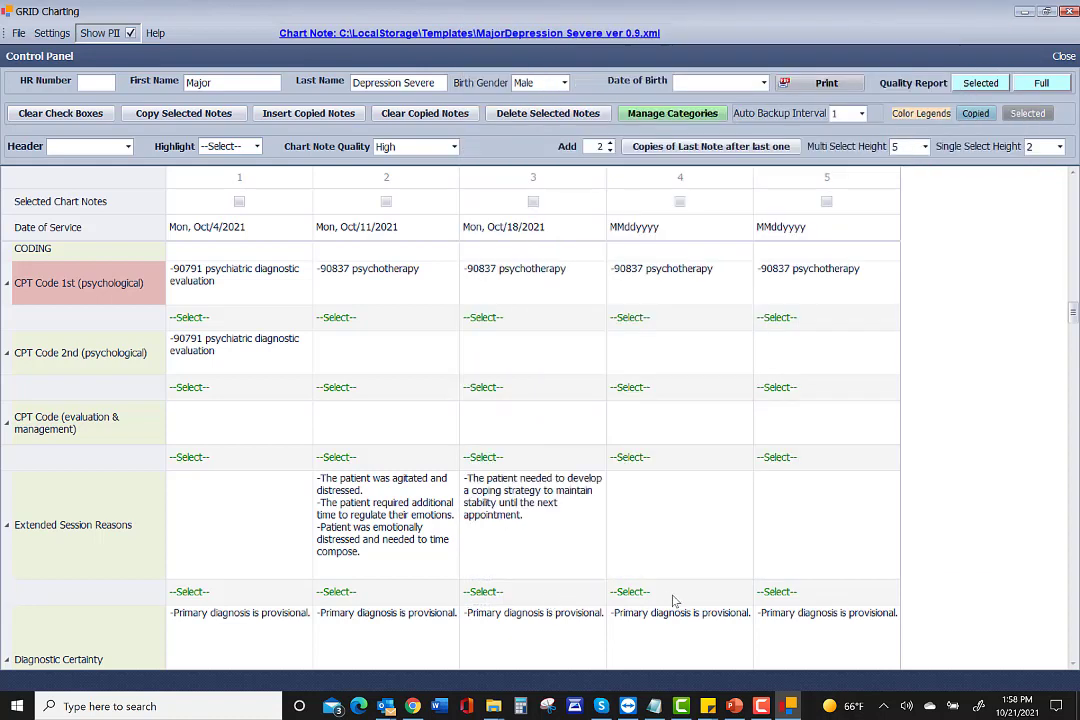
# Give note 4 the 'Issues of safety' extended session reason.
pyautogui.click(675, 598)
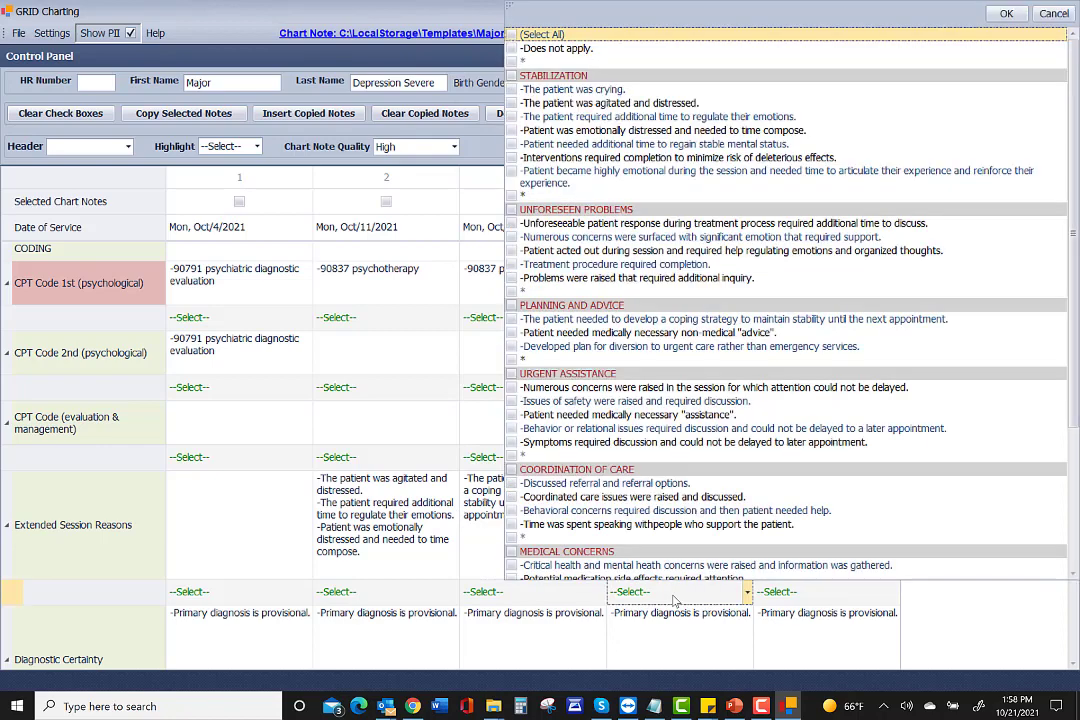
pyautogui.click(511, 402)
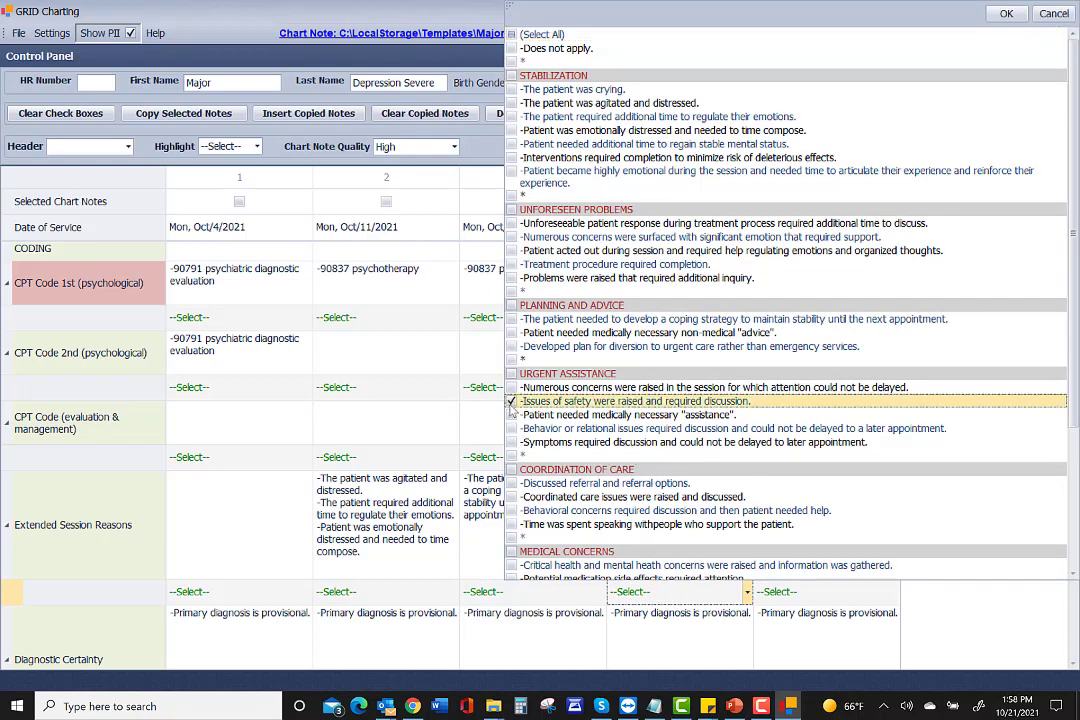
pyautogui.click(670, 598)
# Give note 5 four reasons: crying, agitated and distressed, needed time to regulate, and numerous concerns raised.
pyautogui.click(825, 597)
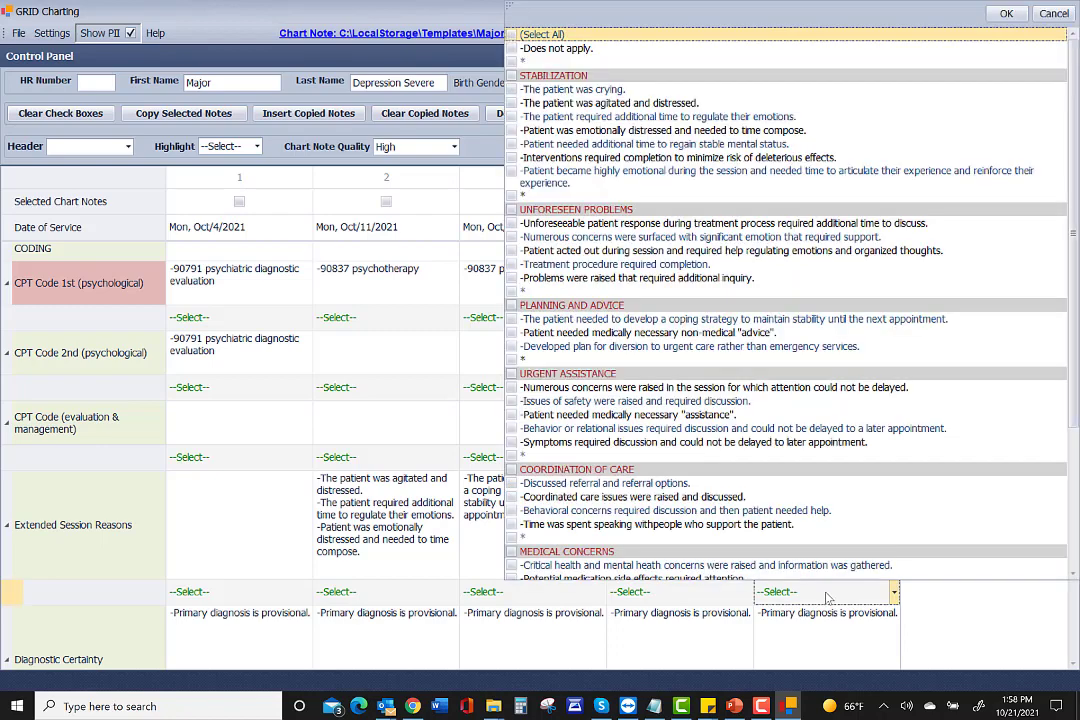
pyautogui.click(511, 90)
pyautogui.click(511, 103)
pyautogui.click(511, 117)
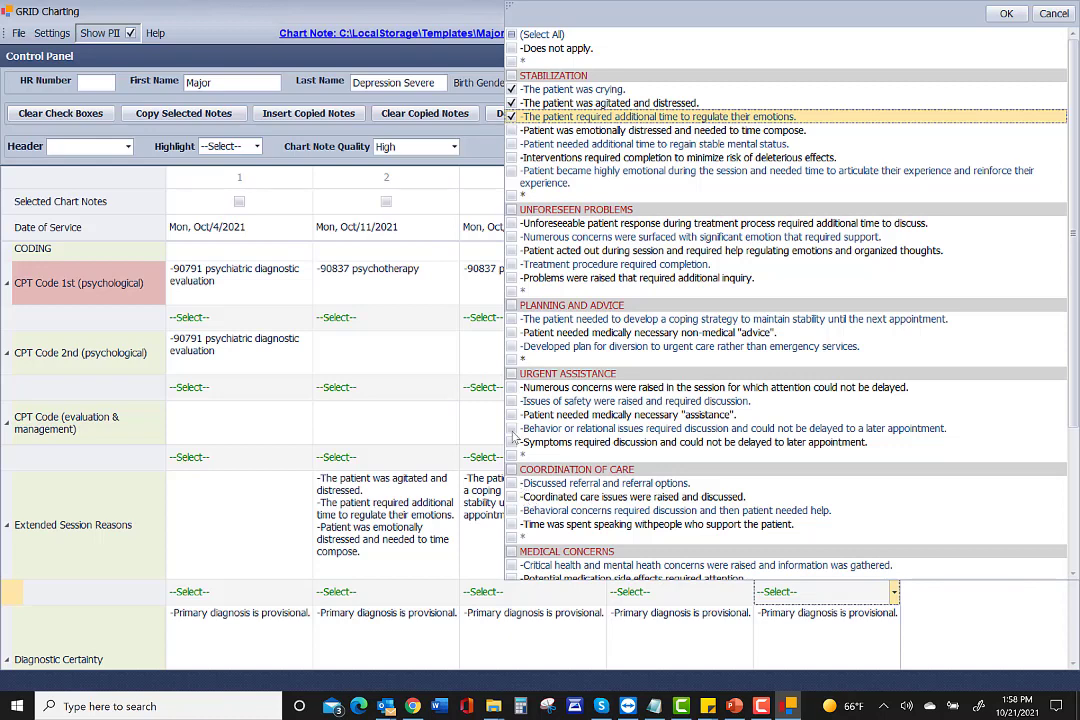
pyautogui.click(524, 389)
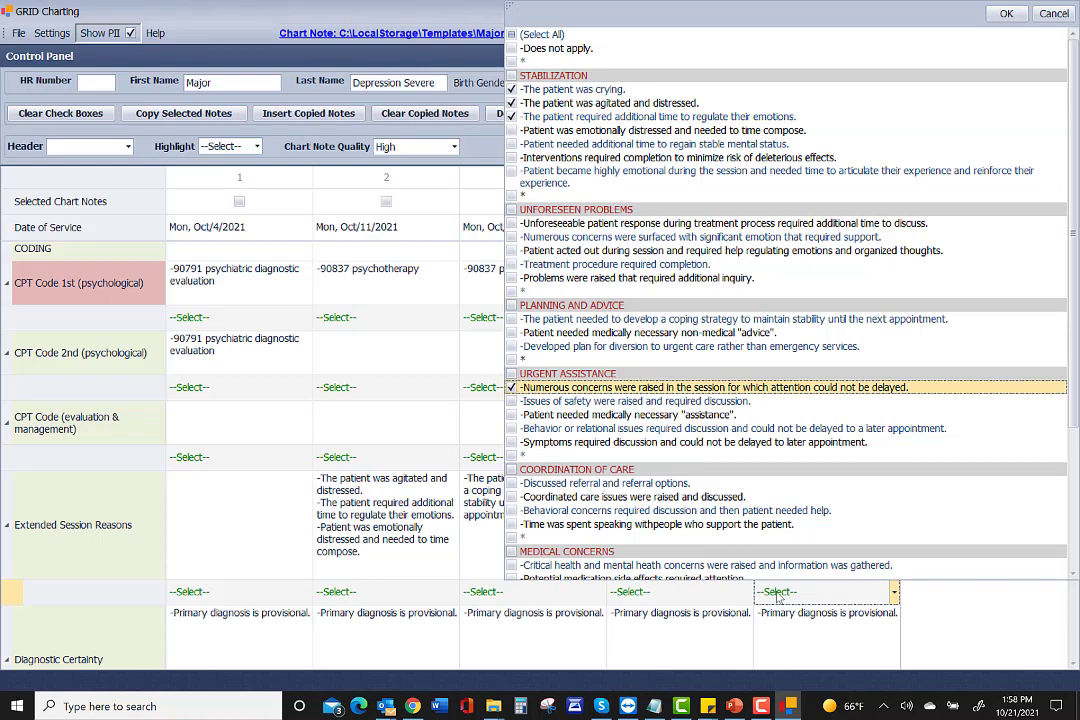
pyautogui.click(720, 597)
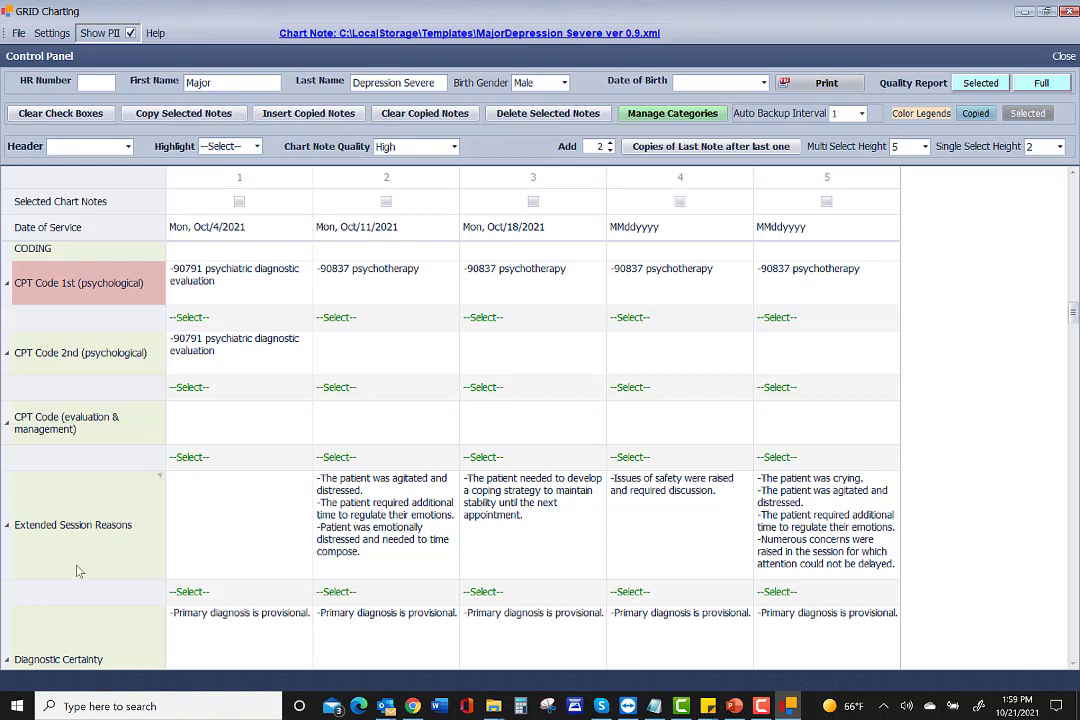
pyautogui.moveTo(143, 539)
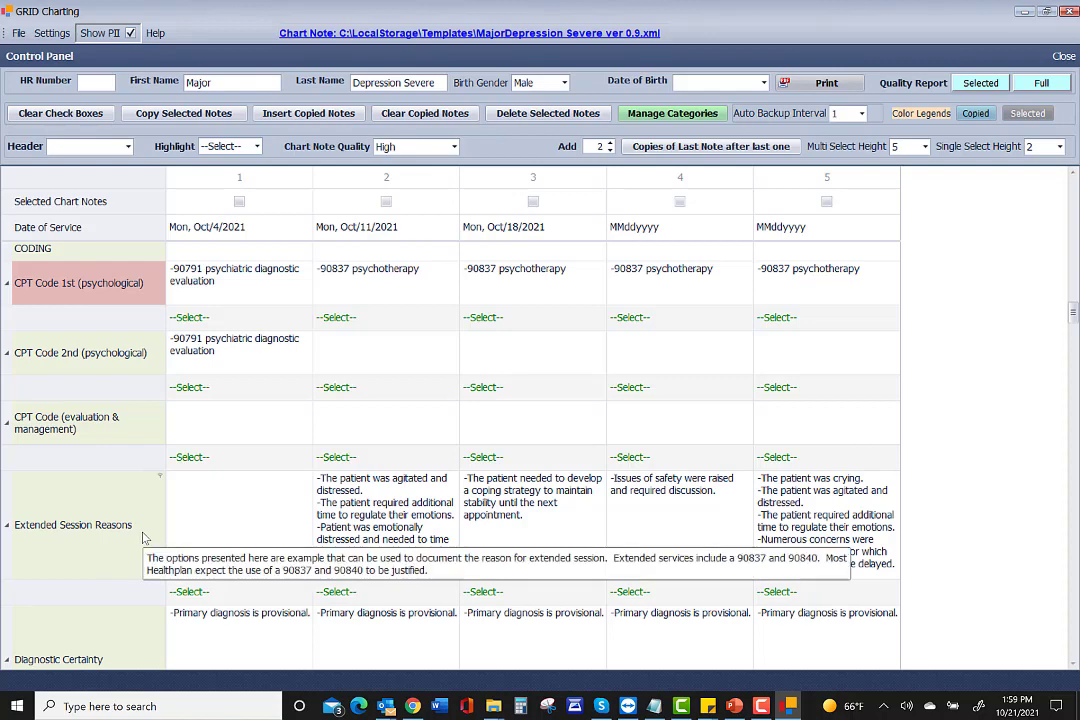
pyautogui.scroll(-3, 140, 539)
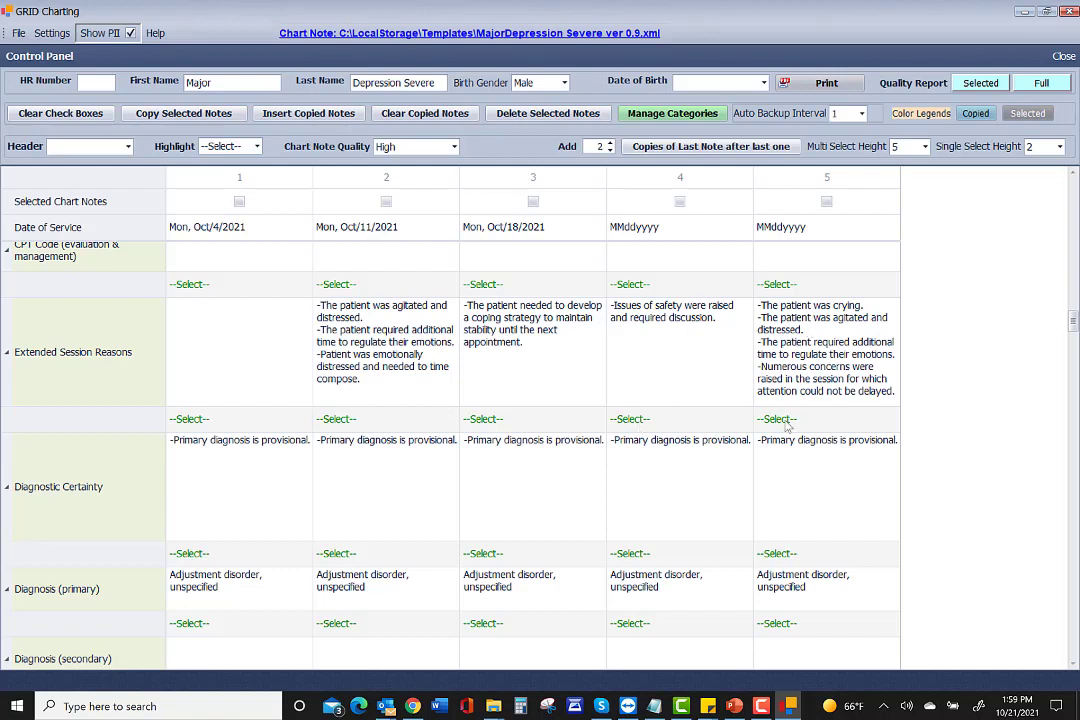
# Clear note 4's existing extended session reason.
pyautogui.click(628, 424)
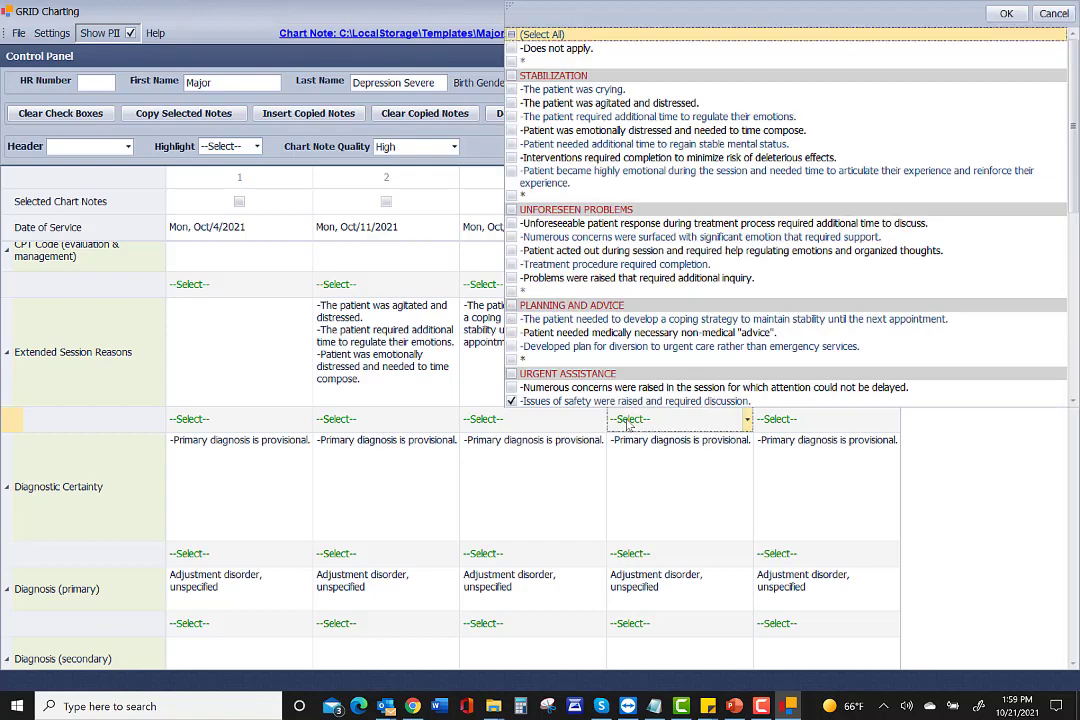
pyautogui.click(628, 421)
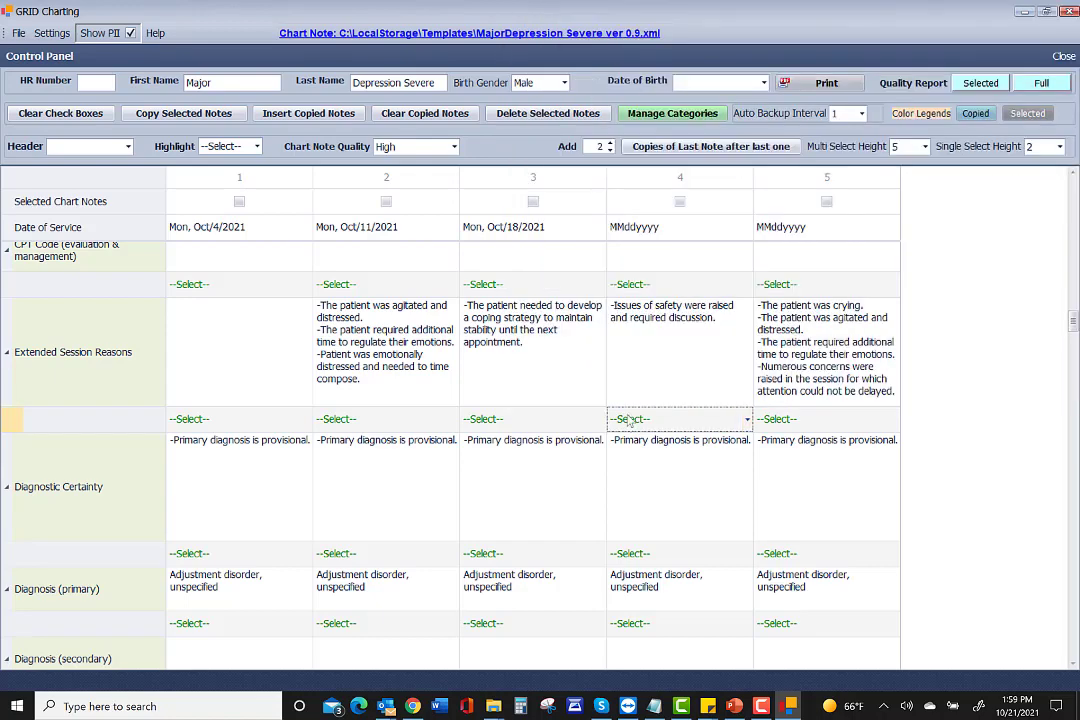
pyautogui.click(640, 330)
pyautogui.rightClick(638, 323)
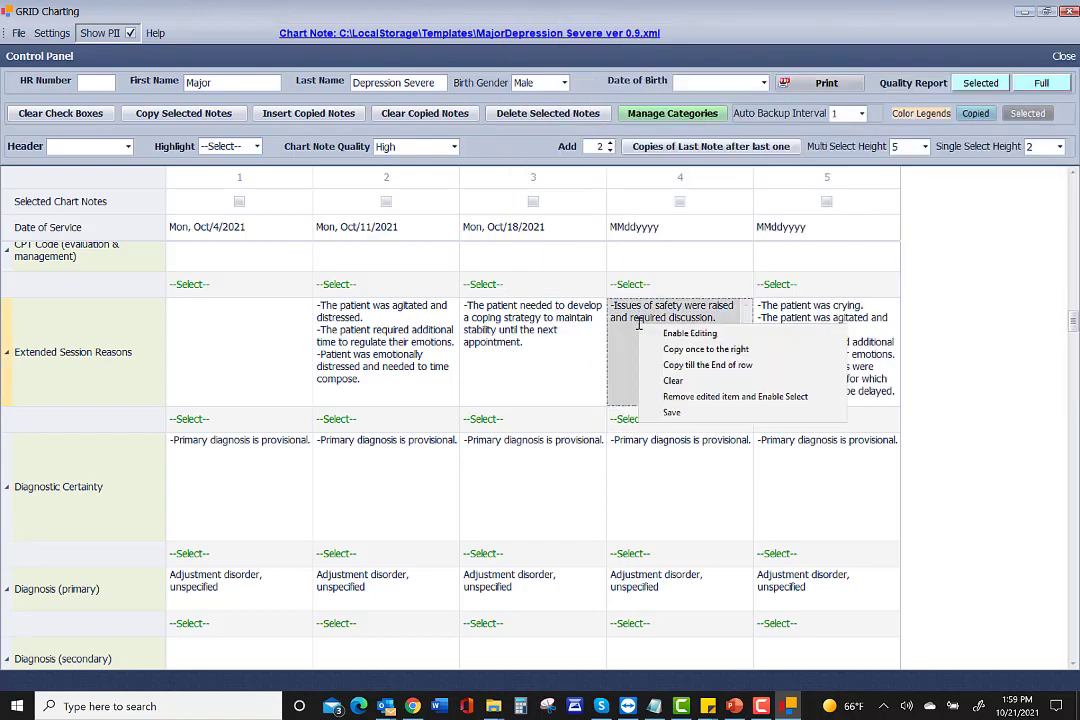
pyautogui.click(673, 381)
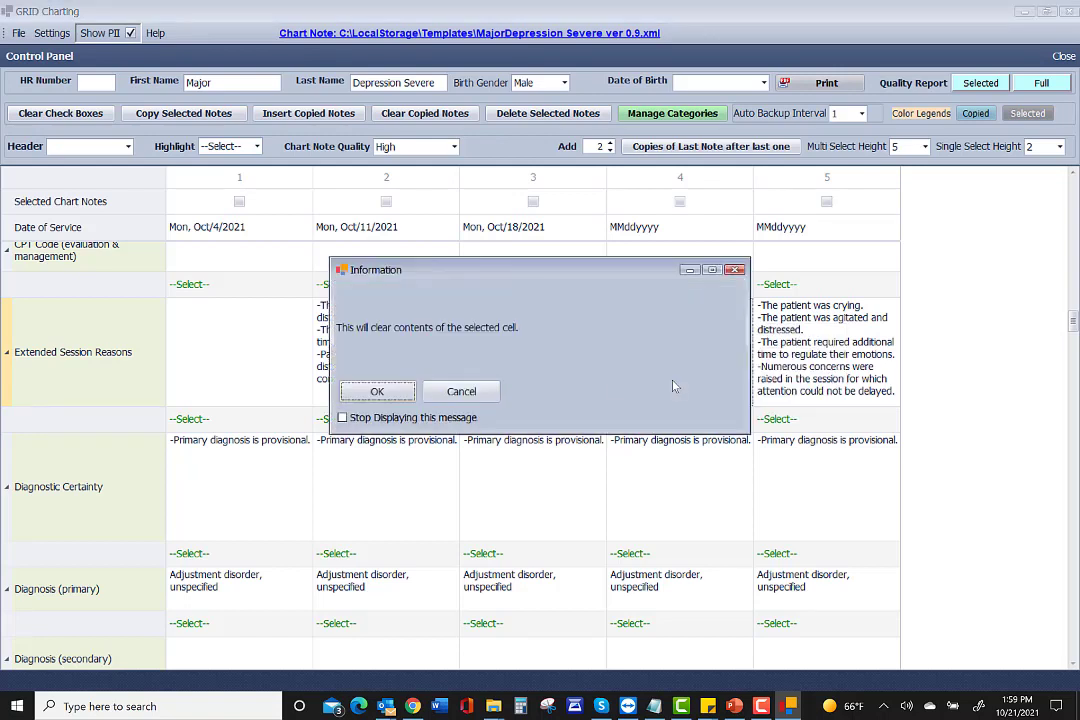
pyautogui.click(377, 391)
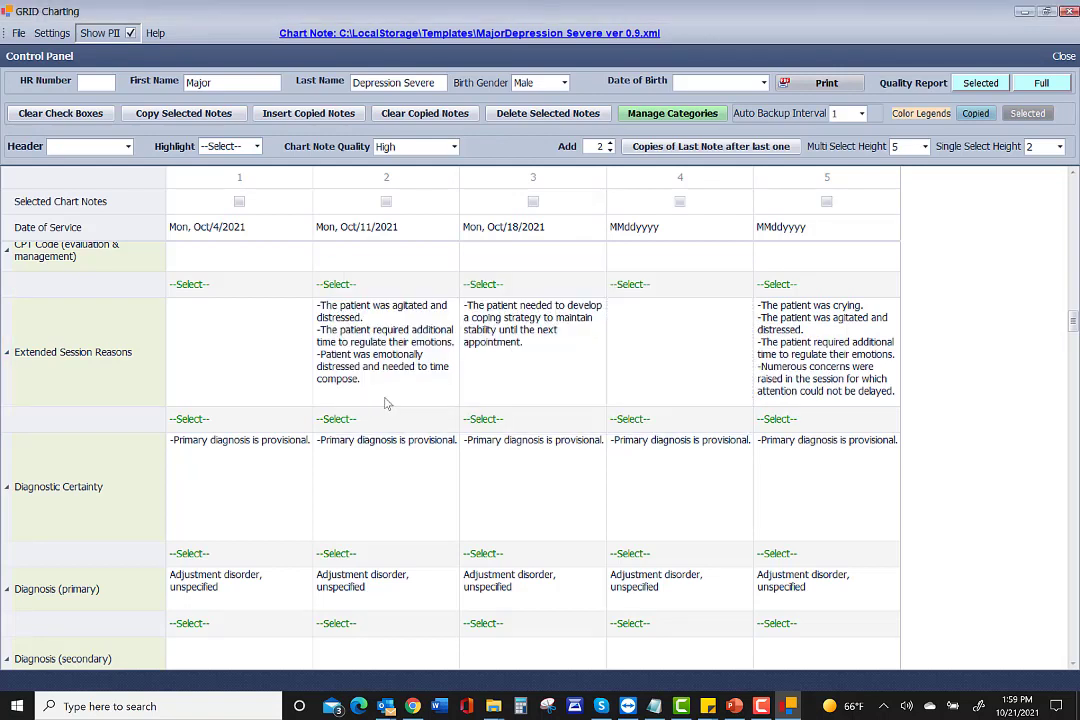
# Enable editing and enter 'Using additional to debrief EMDR session' as note 4's reason.
pyautogui.rightClick(632, 334)
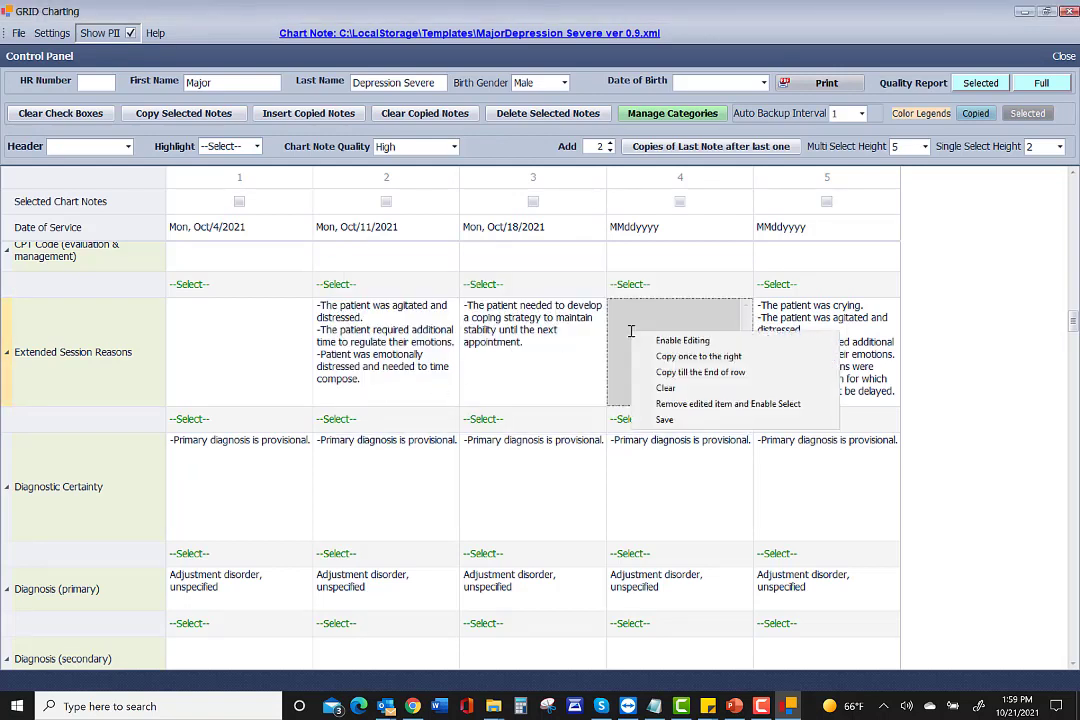
pyautogui.click(668, 342)
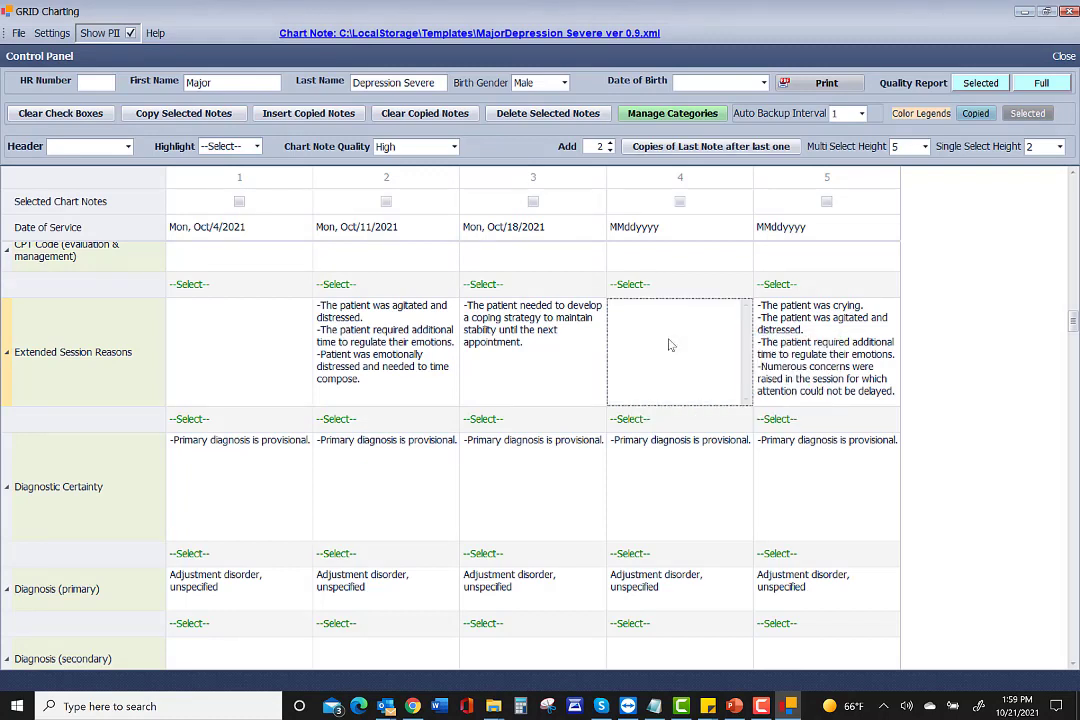
pyautogui.click(623, 305)
pyautogui.write('Using ')
pyautogui.write('add')
pyautogui.write('itional t')
pyautogui.write('o debrief')
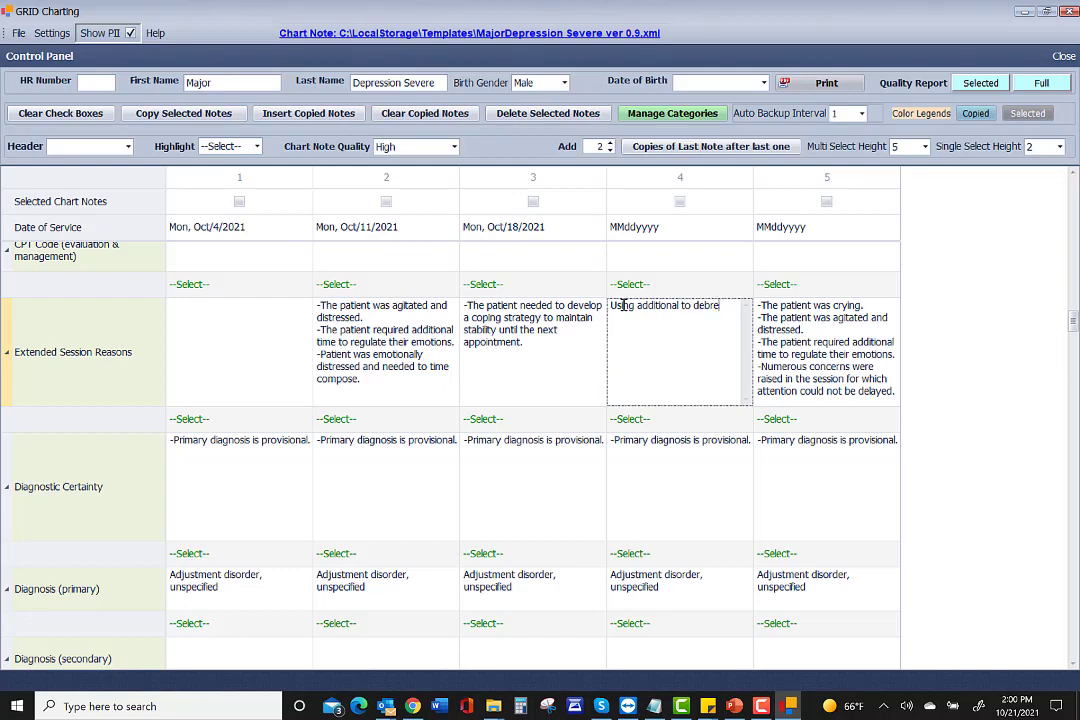
pyautogui.press('BackSpace')
pyautogui.write('oe')
pyautogui.press('BackSpace')
pyautogui.press('BackSpace')
pyautogui.press('BackSpace')
pyautogui.write('ef EMRD')
pyautogui.press('BackSpace')
pyautogui.press('BackSpace')
pyautogui.write('DR session')
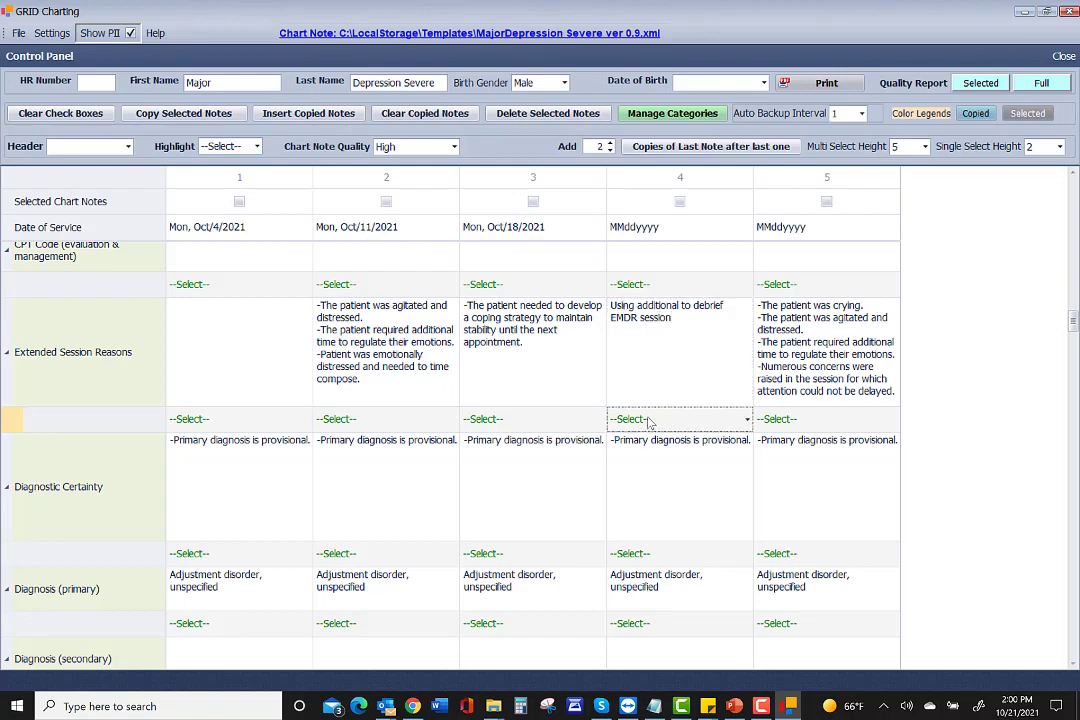
# Copy note 4's new reason once to the right into note 5.
pyautogui.rightClick(675, 352)
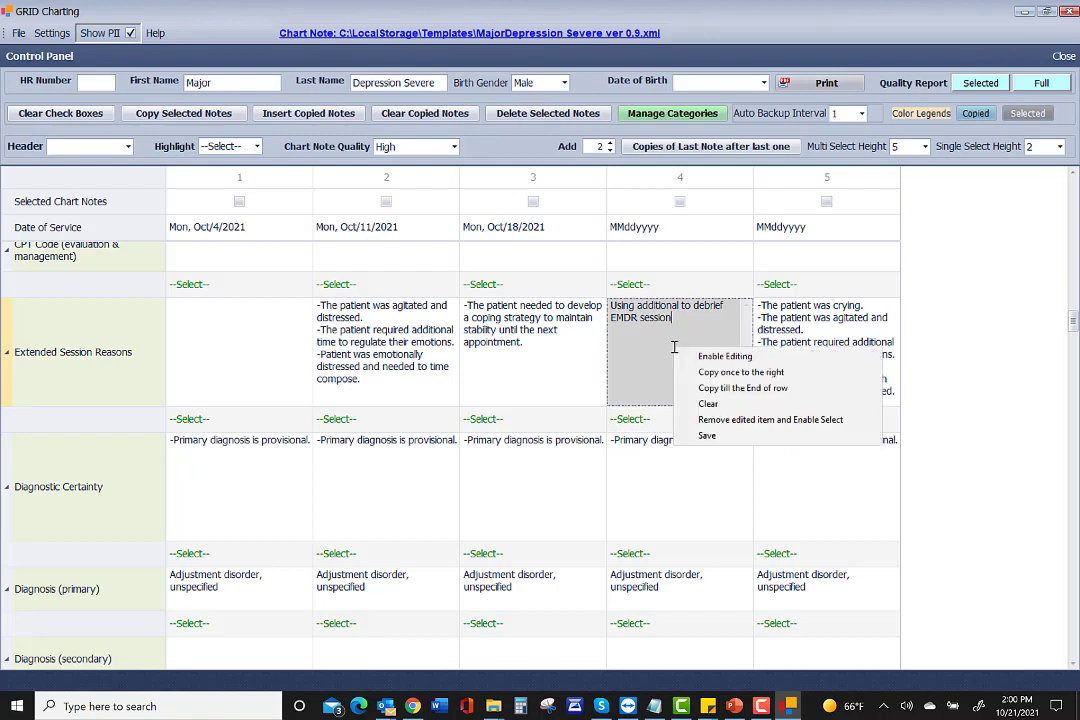
pyautogui.click(735, 372)
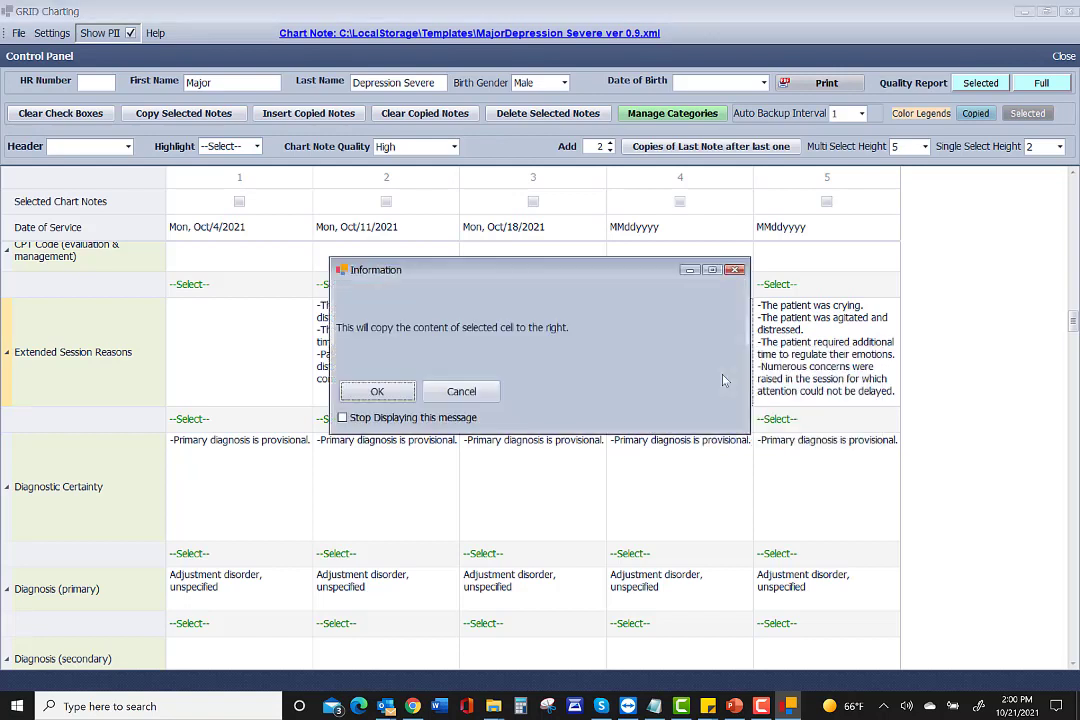
pyautogui.click(378, 391)
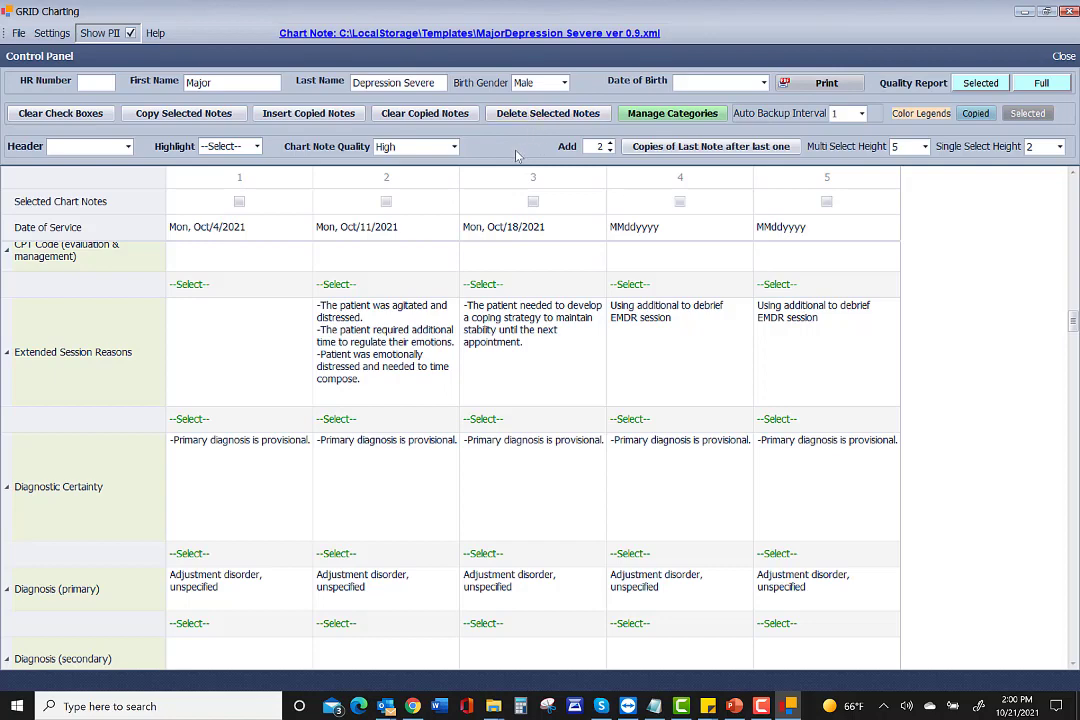
# Append 'Longer if family members present' to column 3's Frequency of Session note.
pyautogui.scroll(-1, 507, 368)
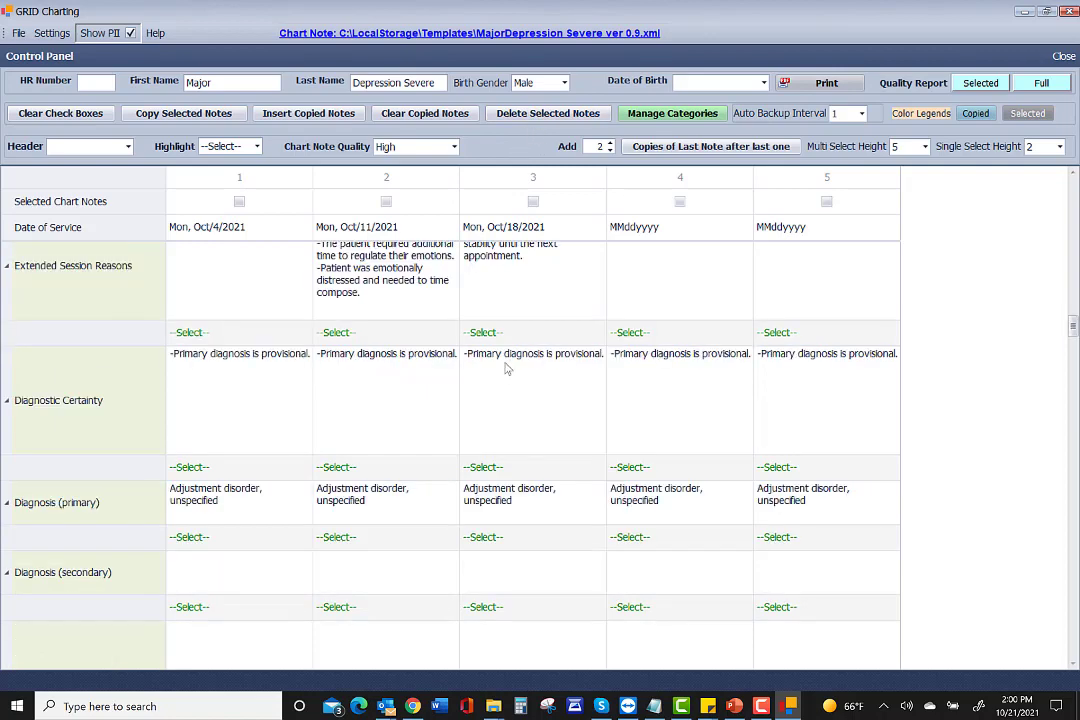
pyautogui.scroll(-1, 507, 368)
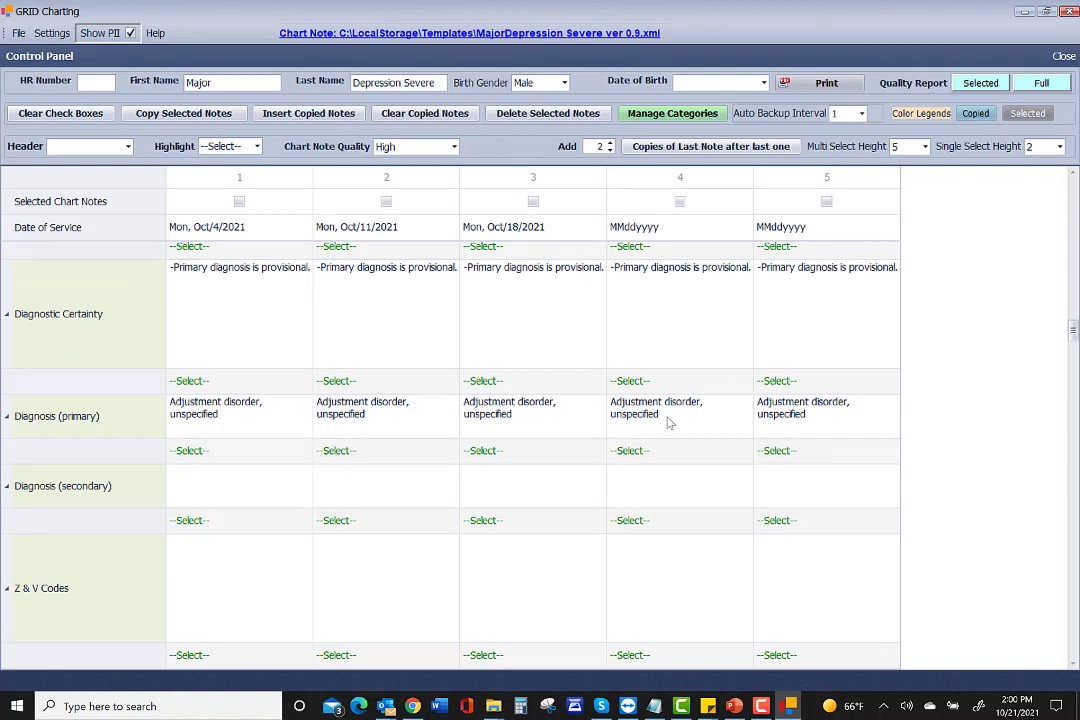
pyautogui.scroll(2, 630, 310)
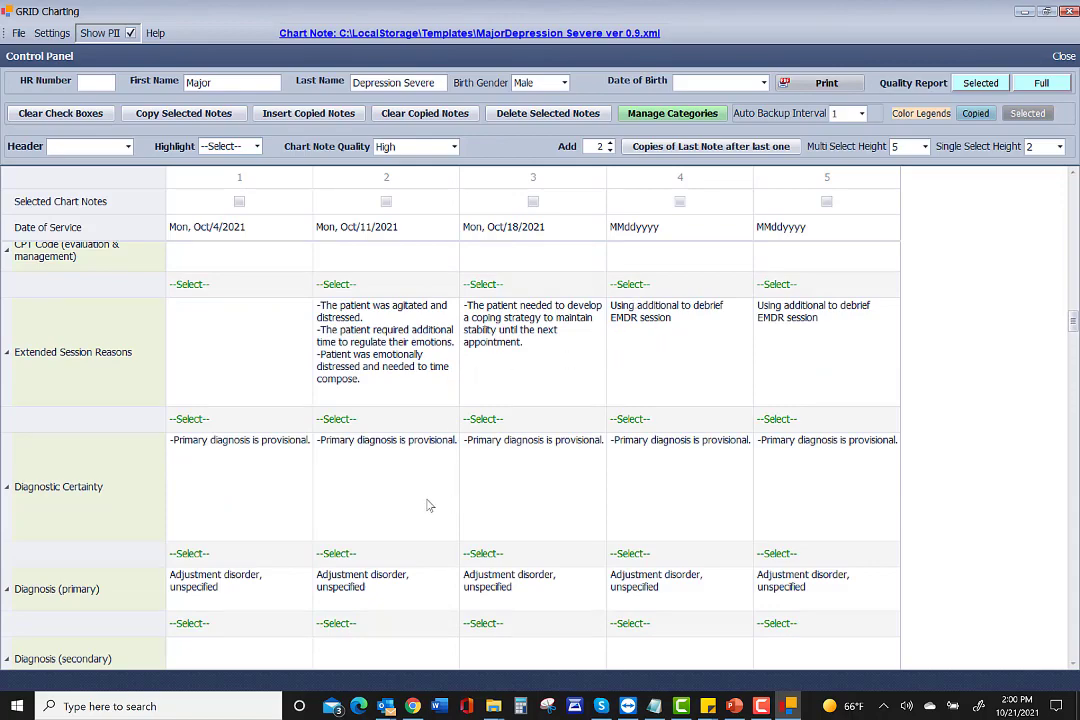
pyautogui.scroll(-5, 428, 506)
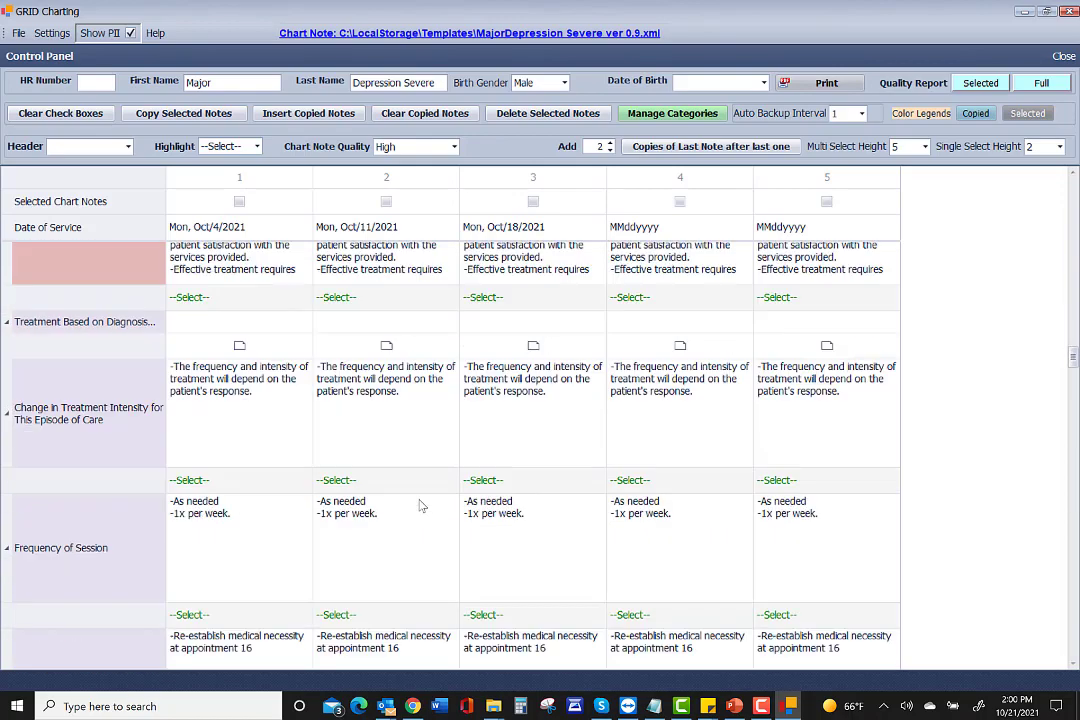
pyautogui.scroll(-2, 287, 443)
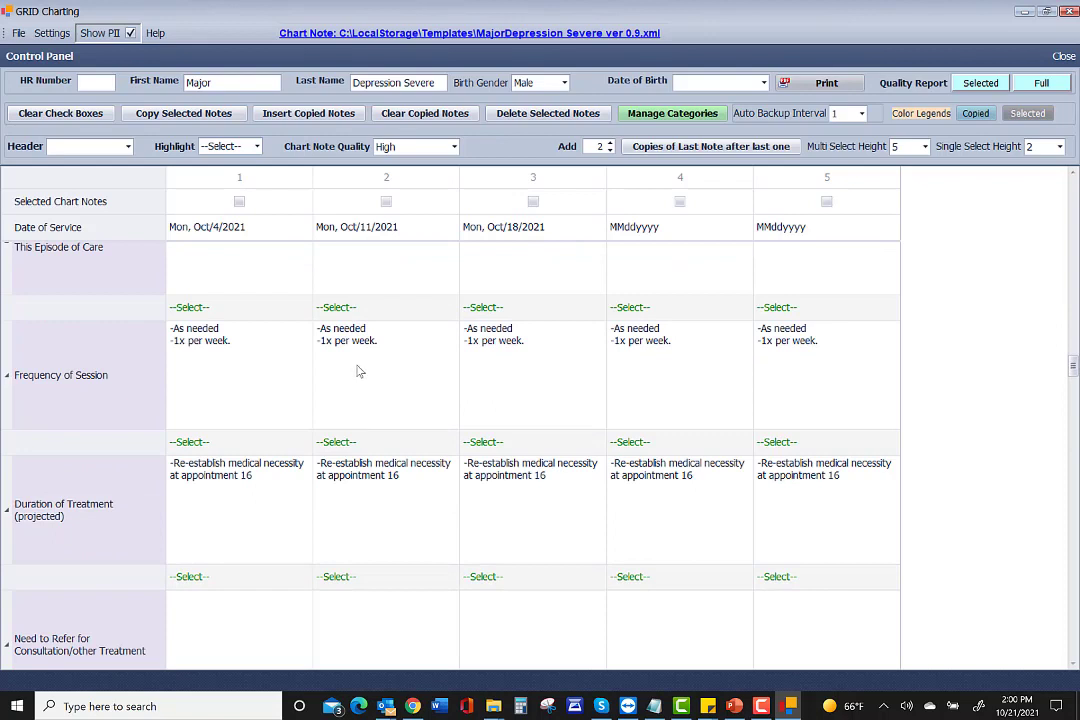
pyautogui.click(490, 442)
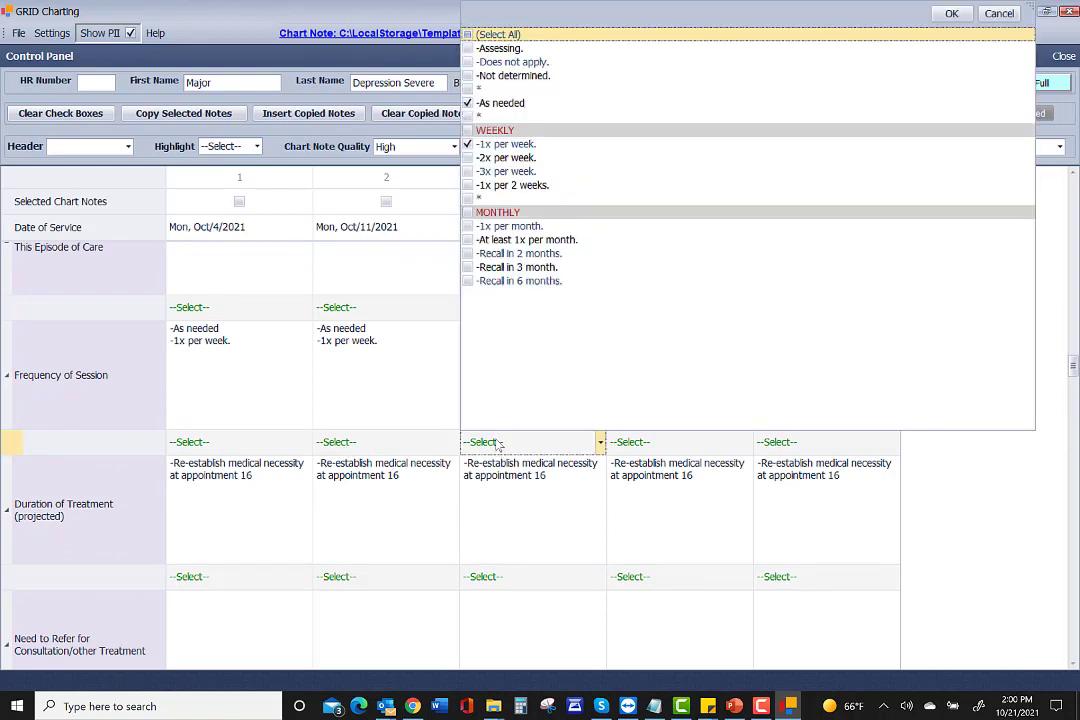
pyautogui.click(490, 446)
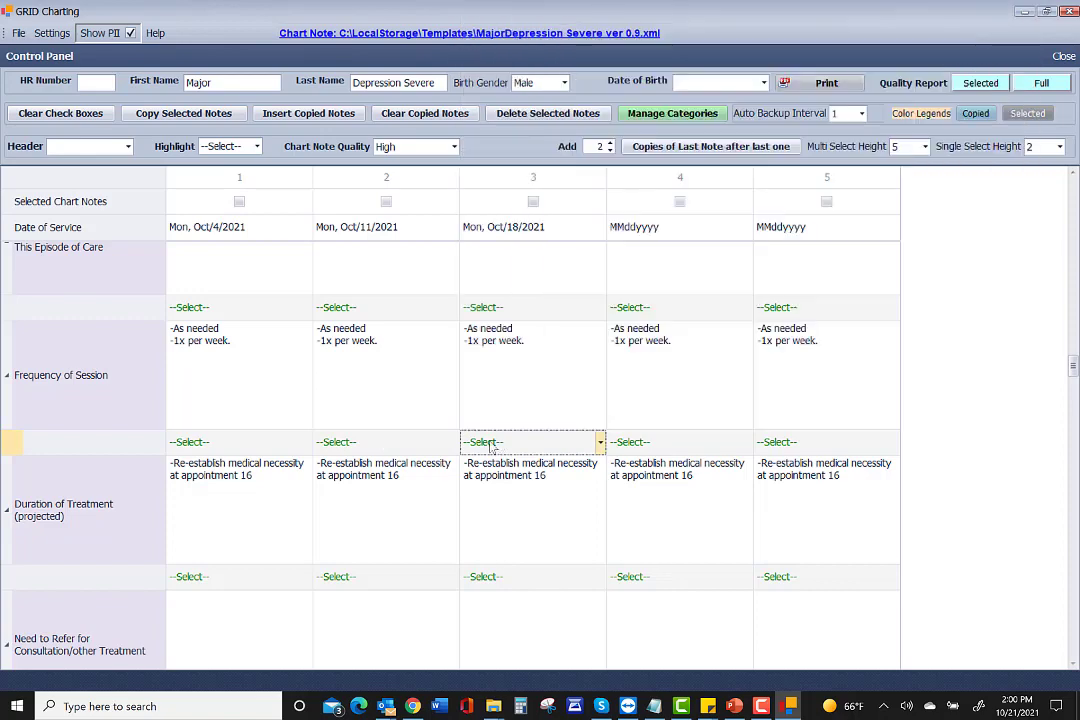
pyautogui.click(498, 386)
pyautogui.rightClick(498, 386)
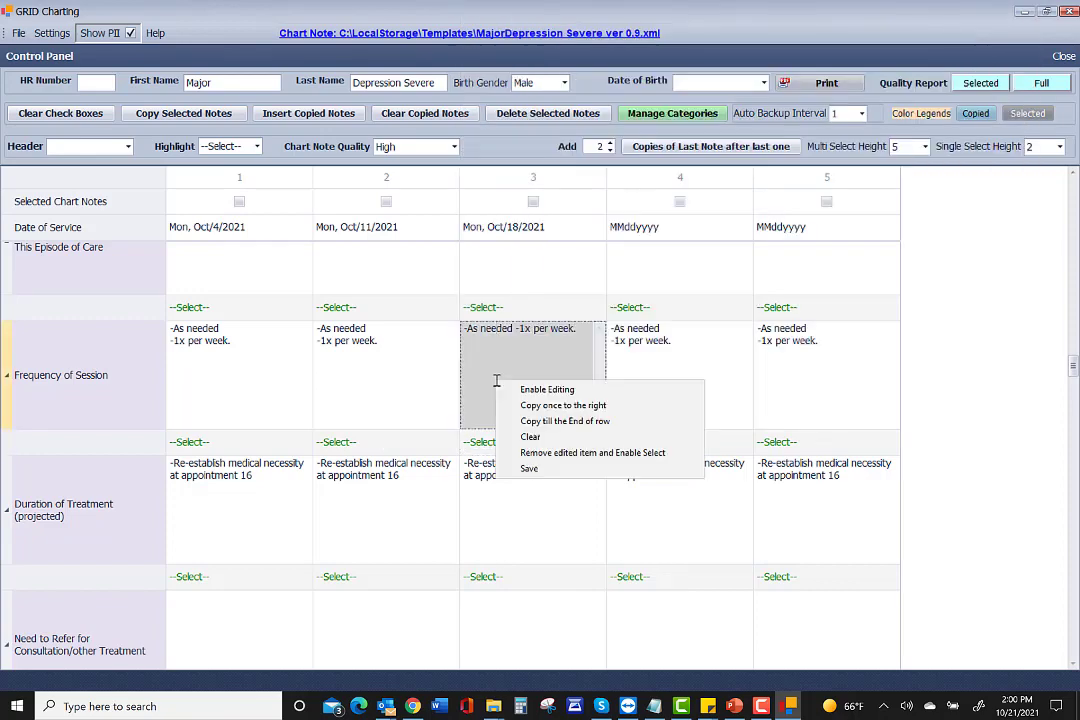
pyautogui.click(518, 388)
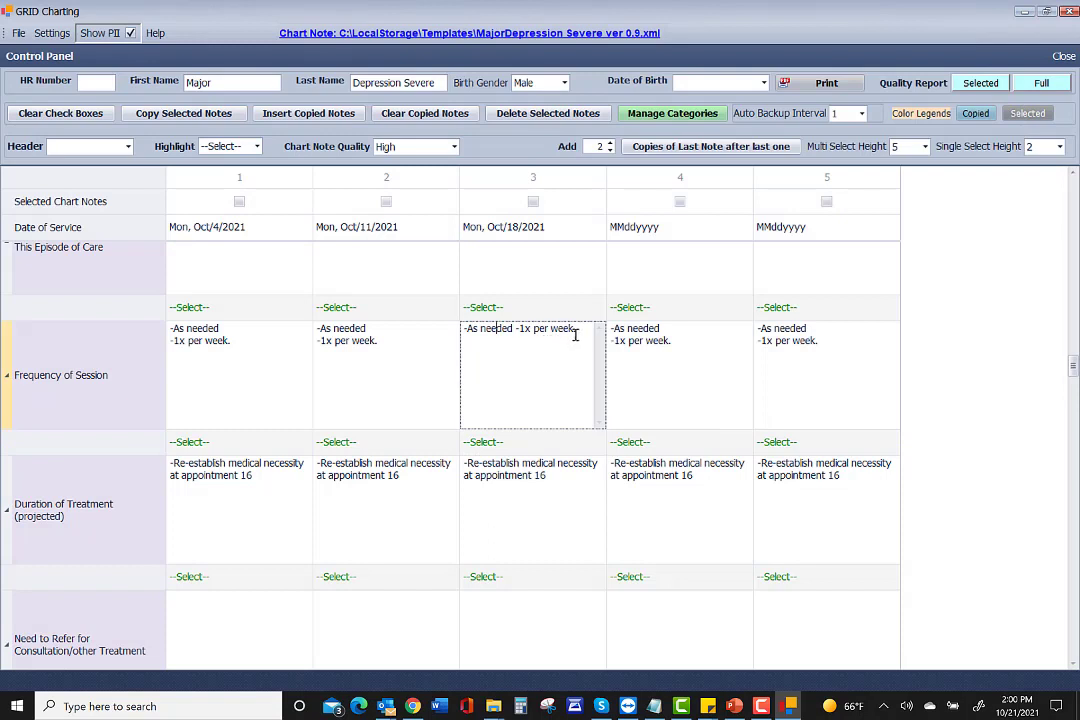
pyautogui.click(554, 346)
pyautogui.click(582, 329)
pyautogui.write('Longer if family mem')
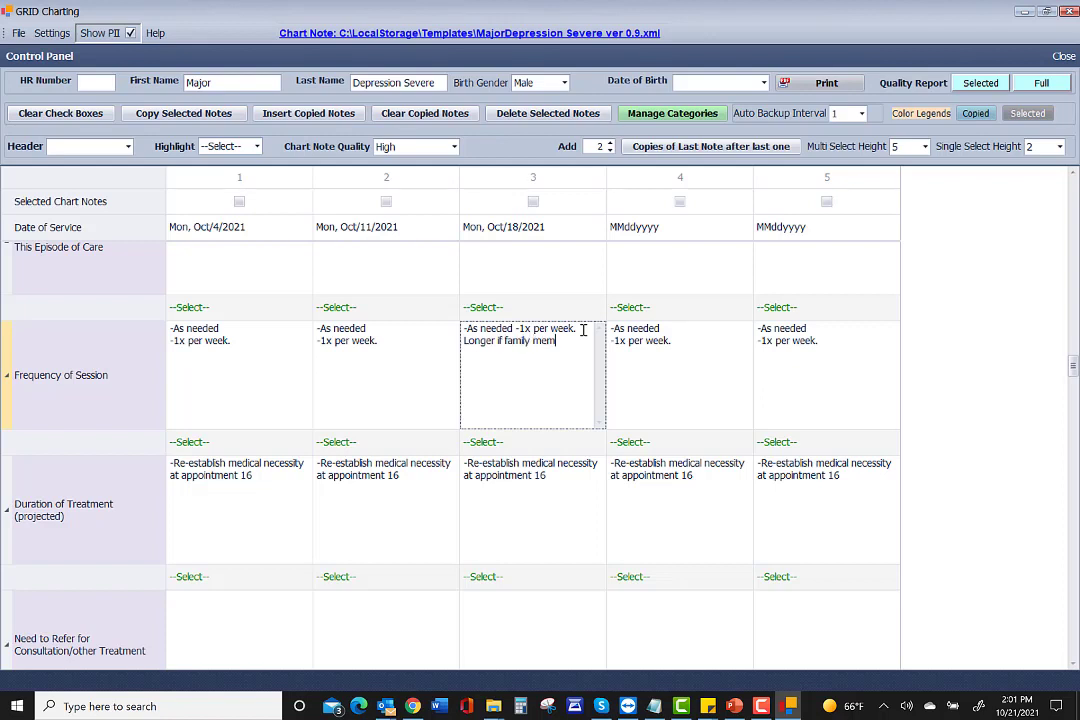
pyautogui.write('bers present.')
pyautogui.click(511, 442)
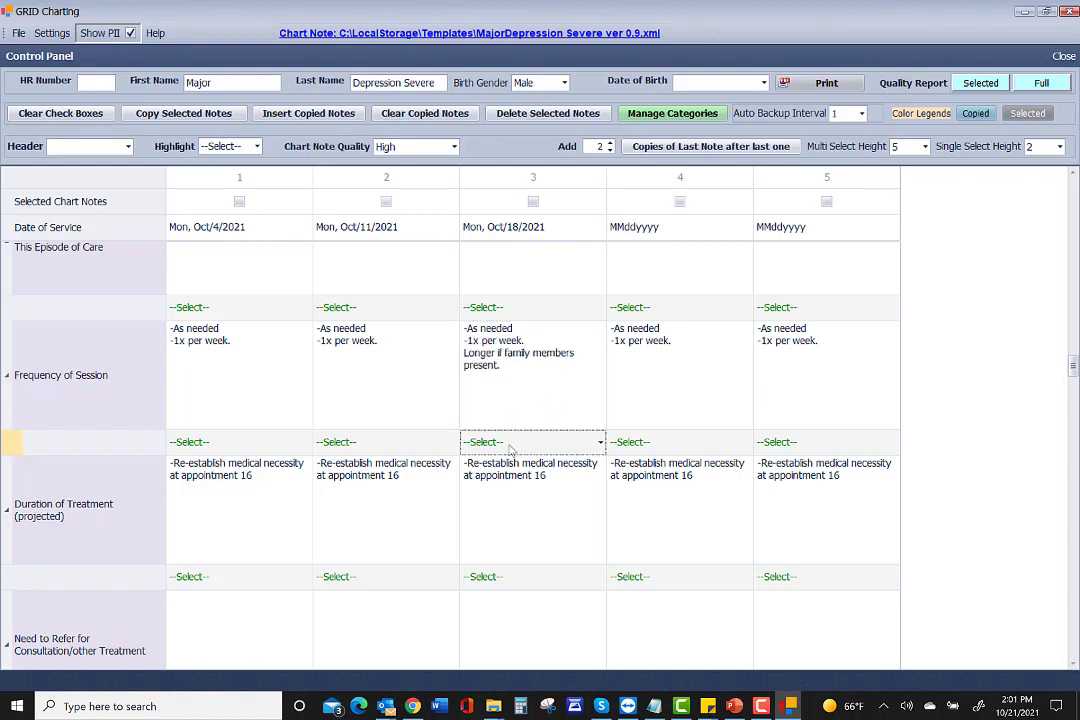
# Copy column 3's frequency note into column 4, then revert column 4 to the template text.
pyautogui.click(514, 380)
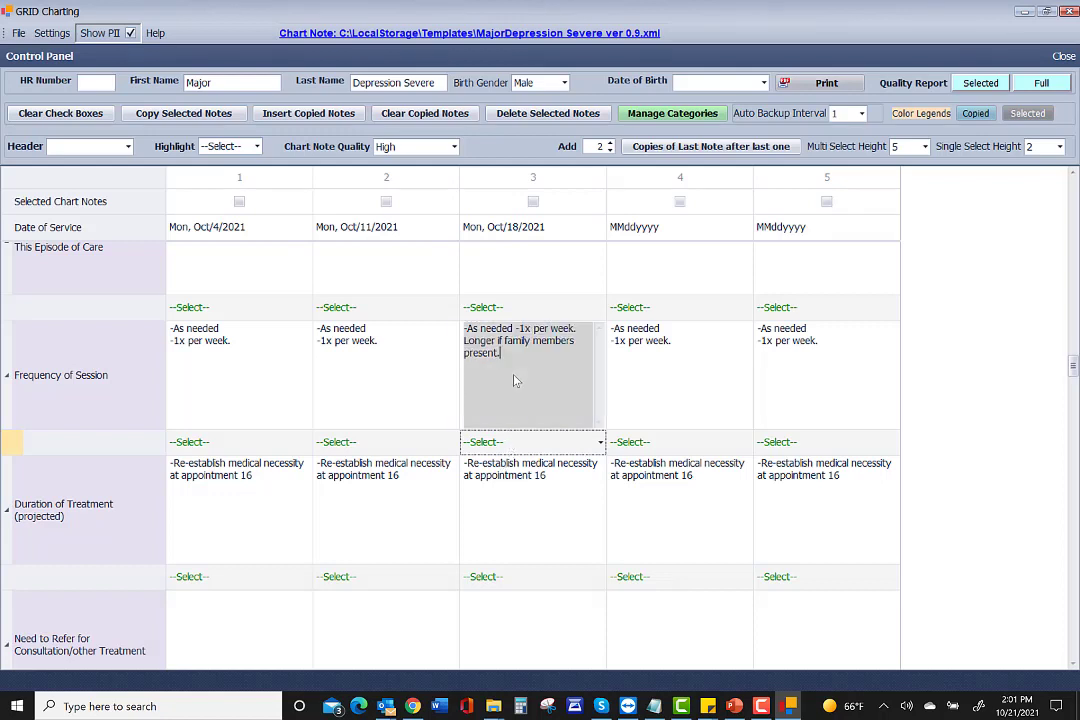
pyautogui.rightClick(514, 380)
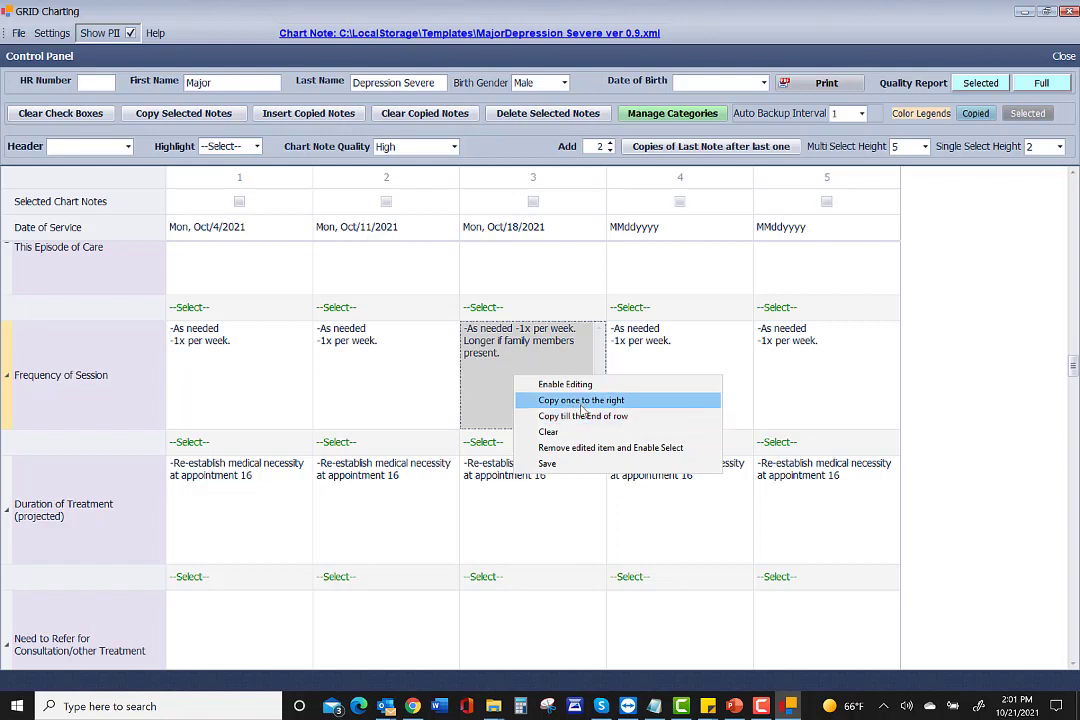
pyautogui.click(581, 401)
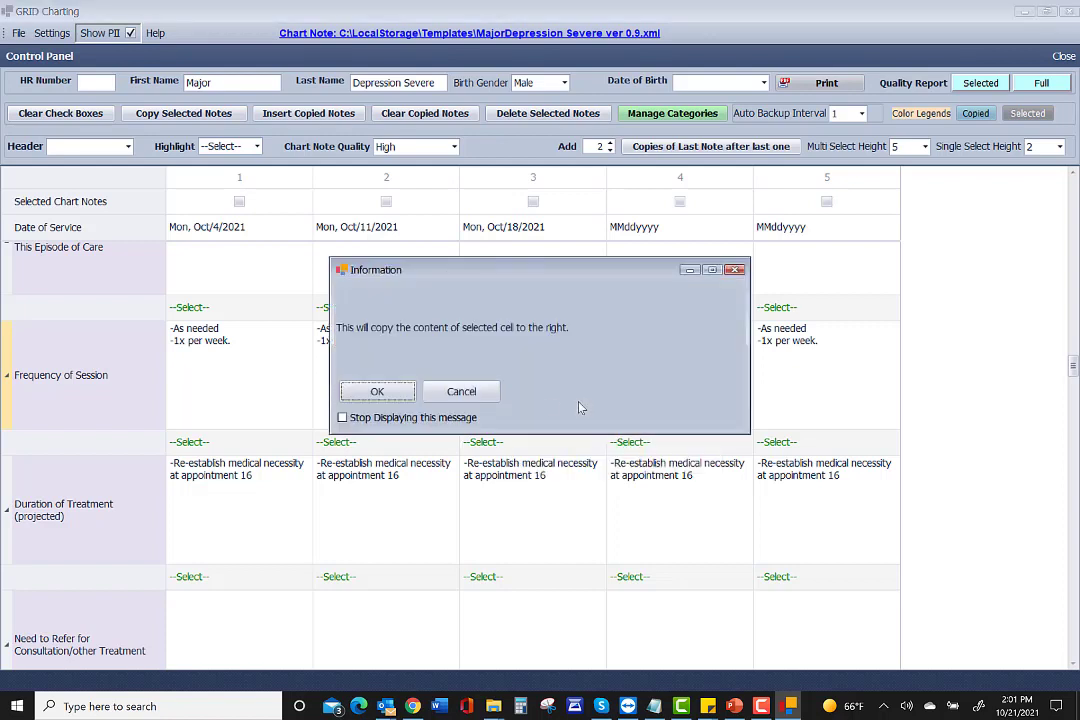
pyautogui.click(395, 392)
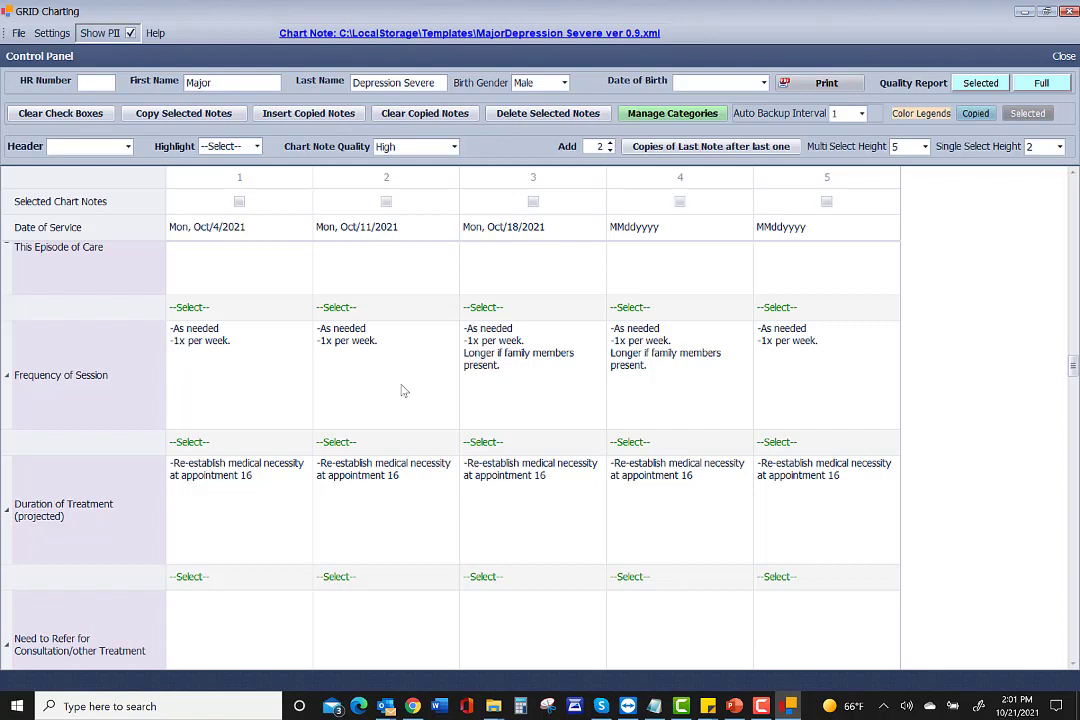
pyautogui.click(632, 447)
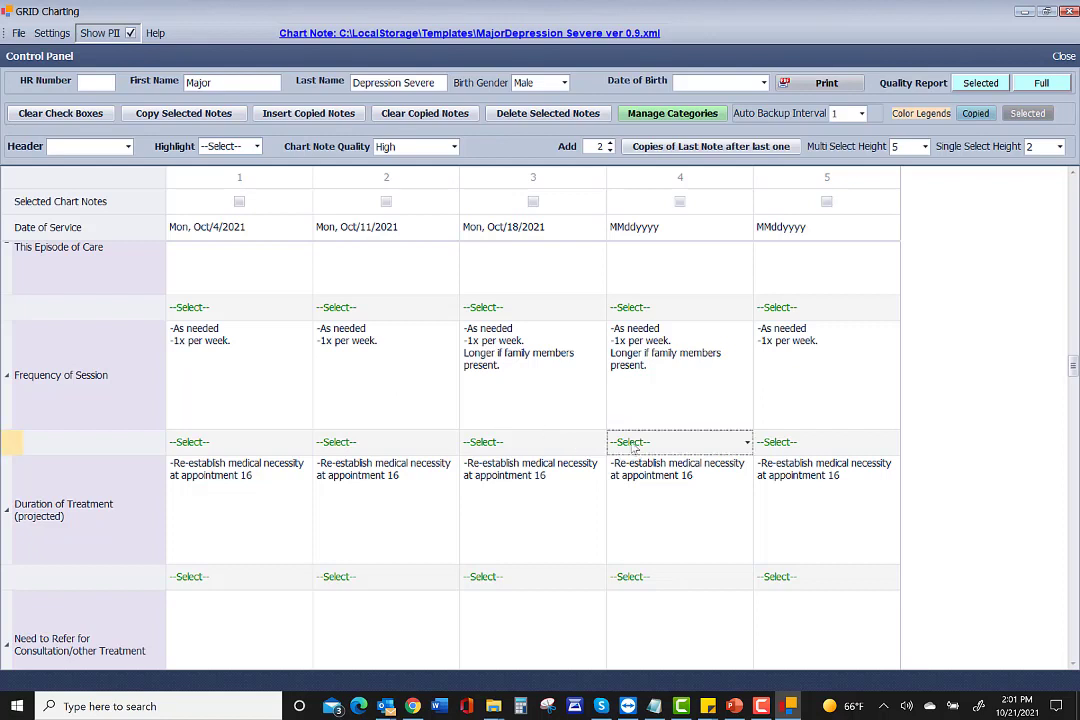
pyautogui.click(641, 392)
pyautogui.rightClick(641, 390)
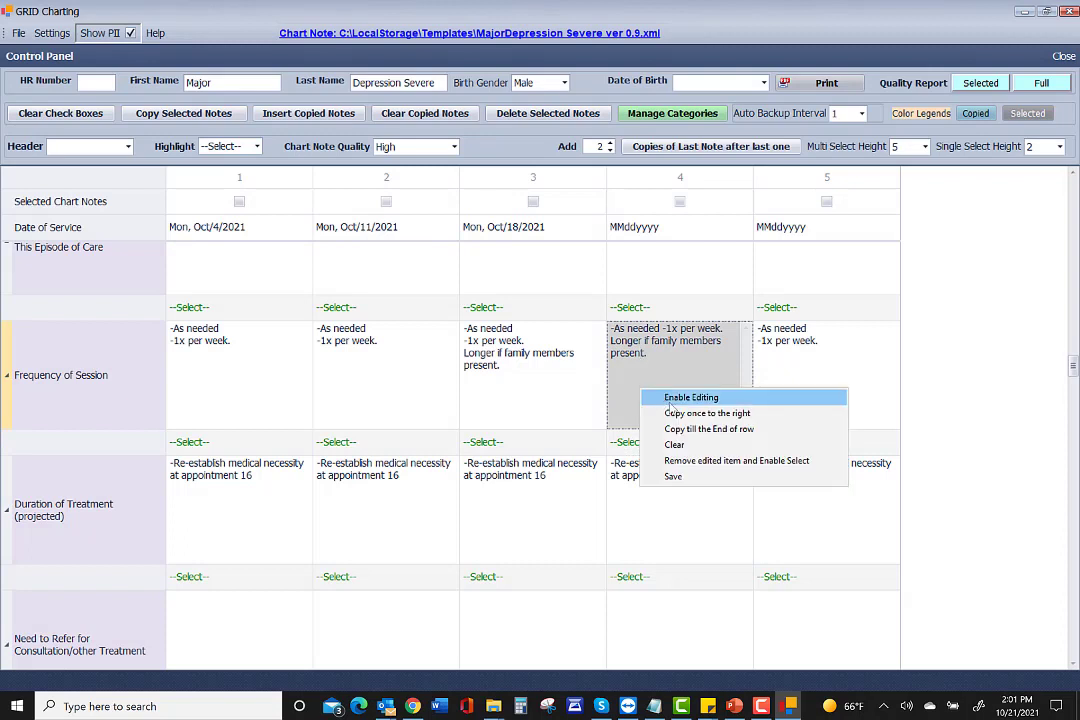
pyautogui.click(764, 461)
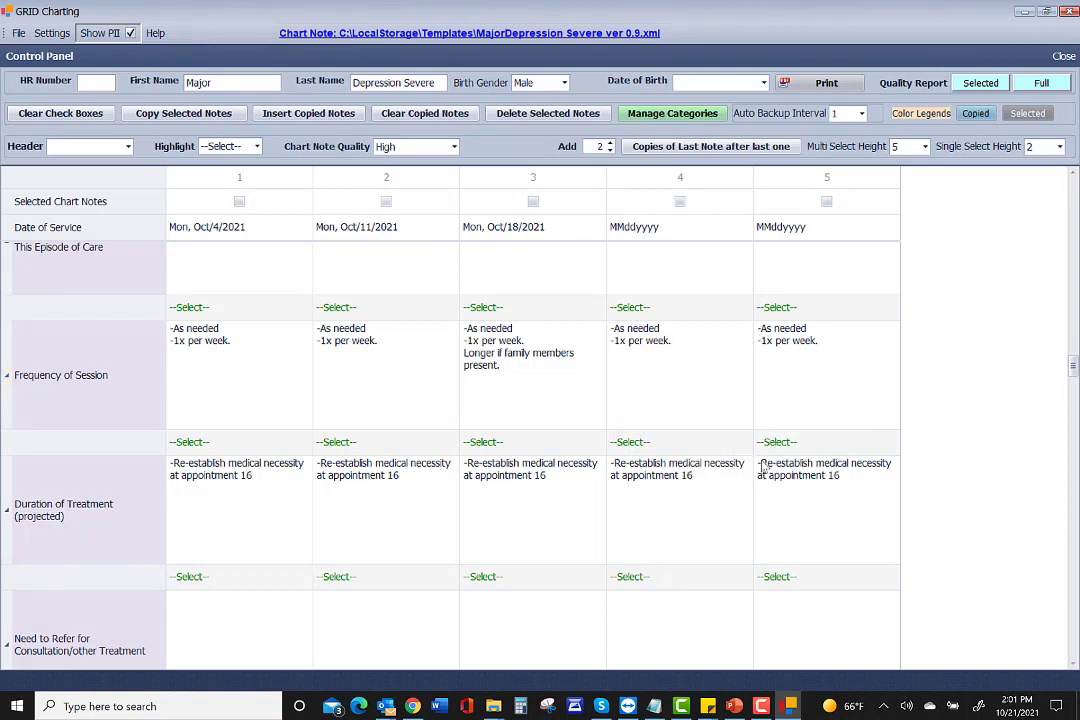
# Add 'Sister present' to column 4's frequency note, then remove it again.
pyautogui.click(645, 375)
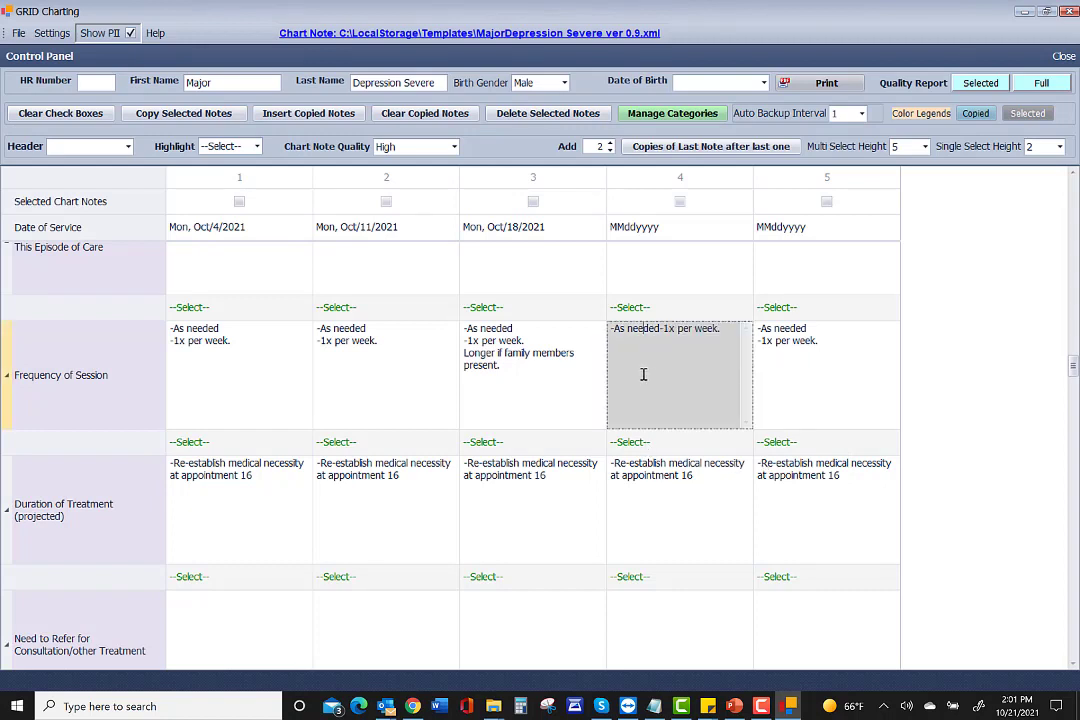
pyautogui.rightClick(643, 374)
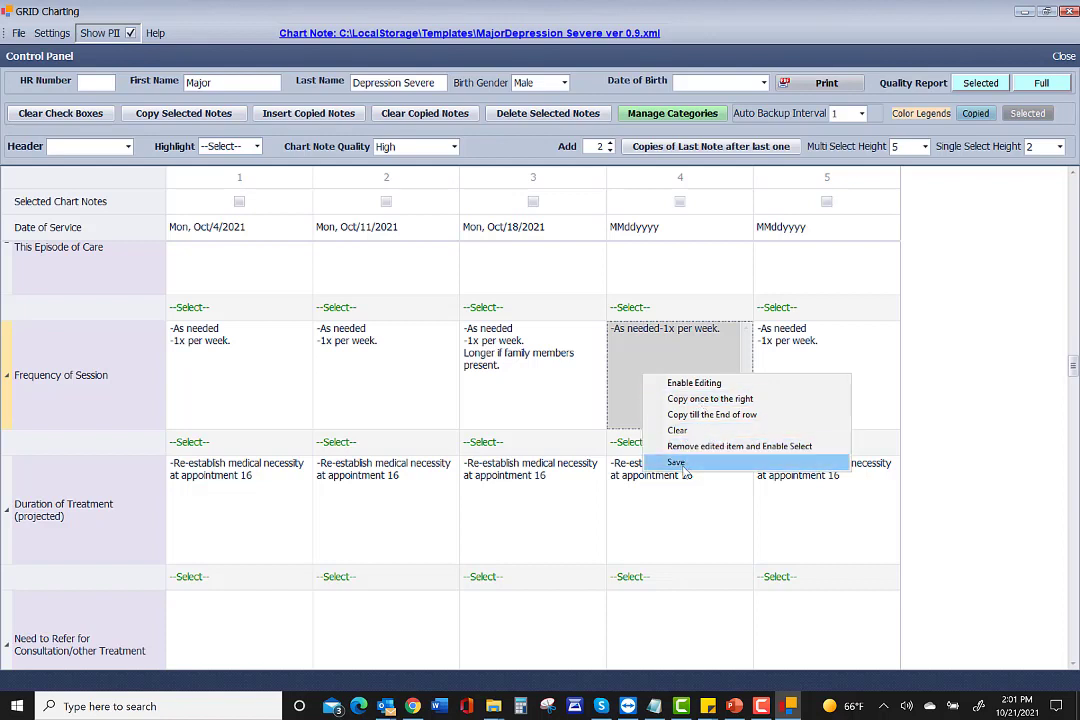
pyautogui.click(672, 382)
pyautogui.click(726, 328)
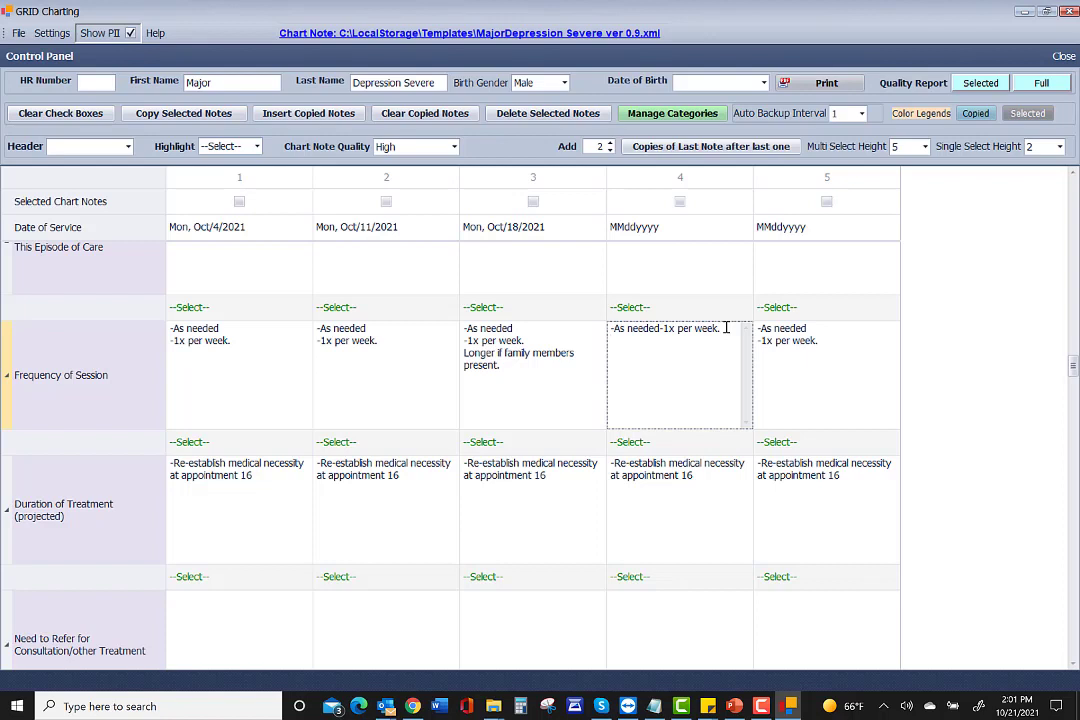
pyautogui.write('Sister present')
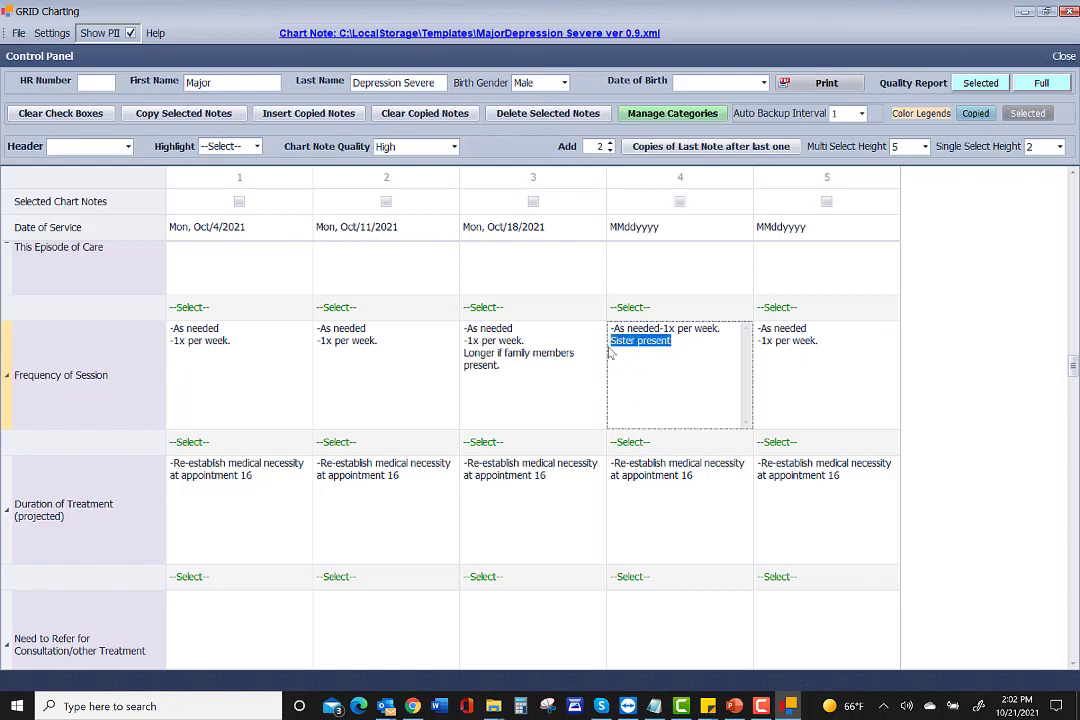
pyautogui.press('BackSpace')
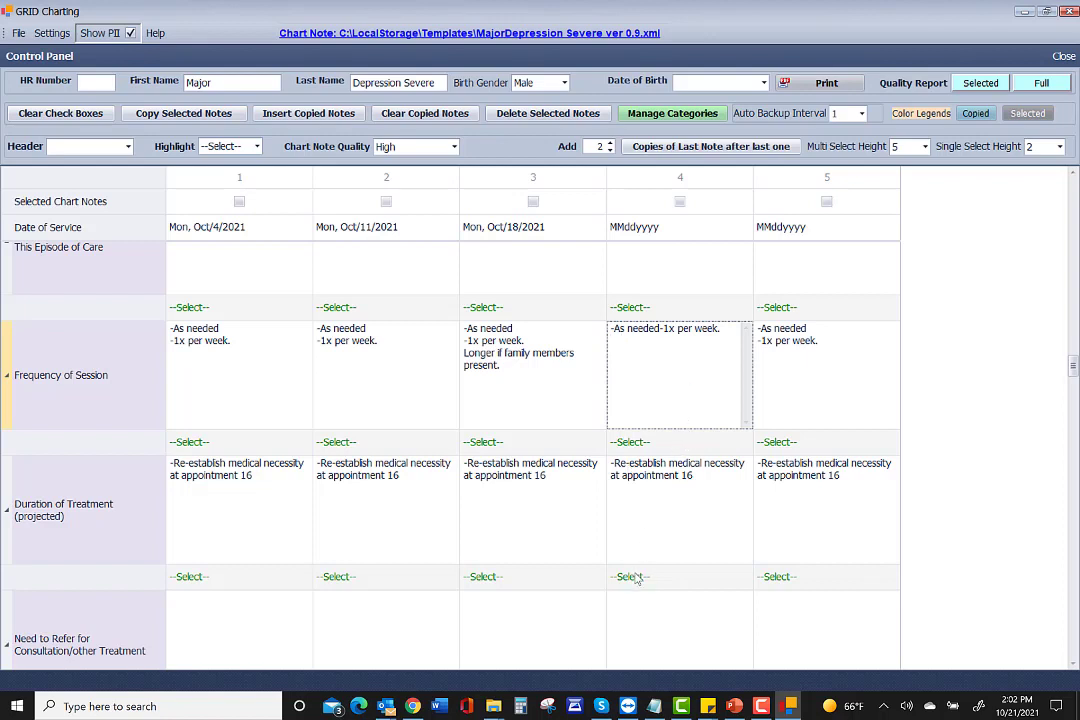
pyautogui.click(658, 443)
# Change note 4's Frequency of Session to '-As needed - 1.5 times per week' and save it.
pyautogui.click(658, 443)
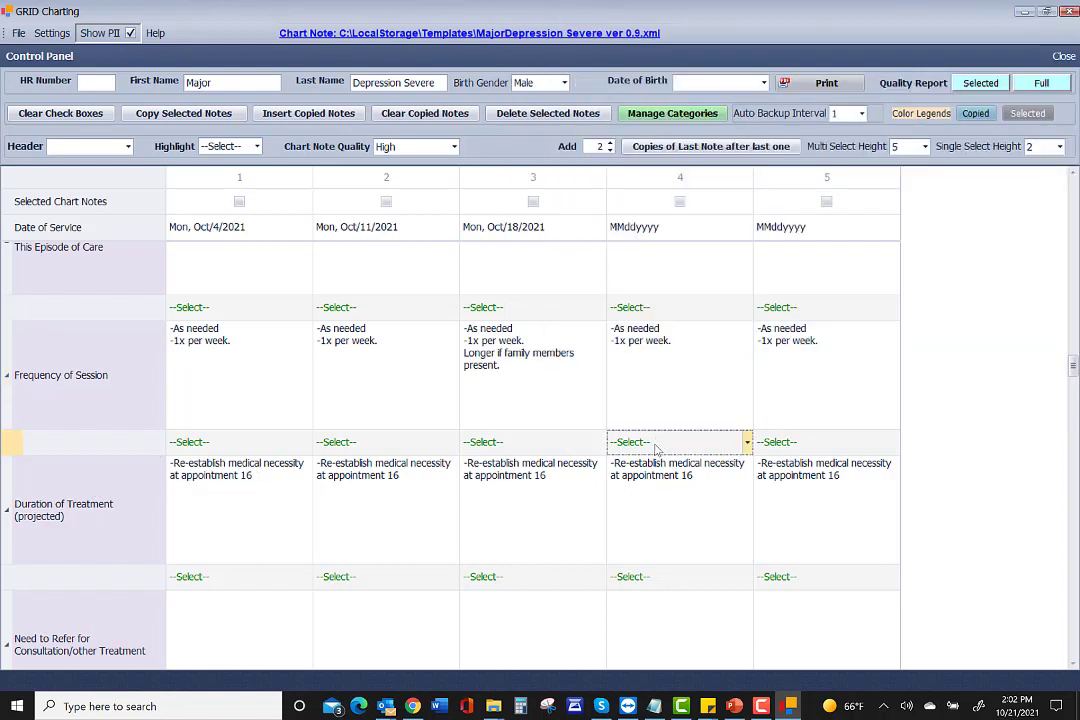
pyautogui.click(665, 343)
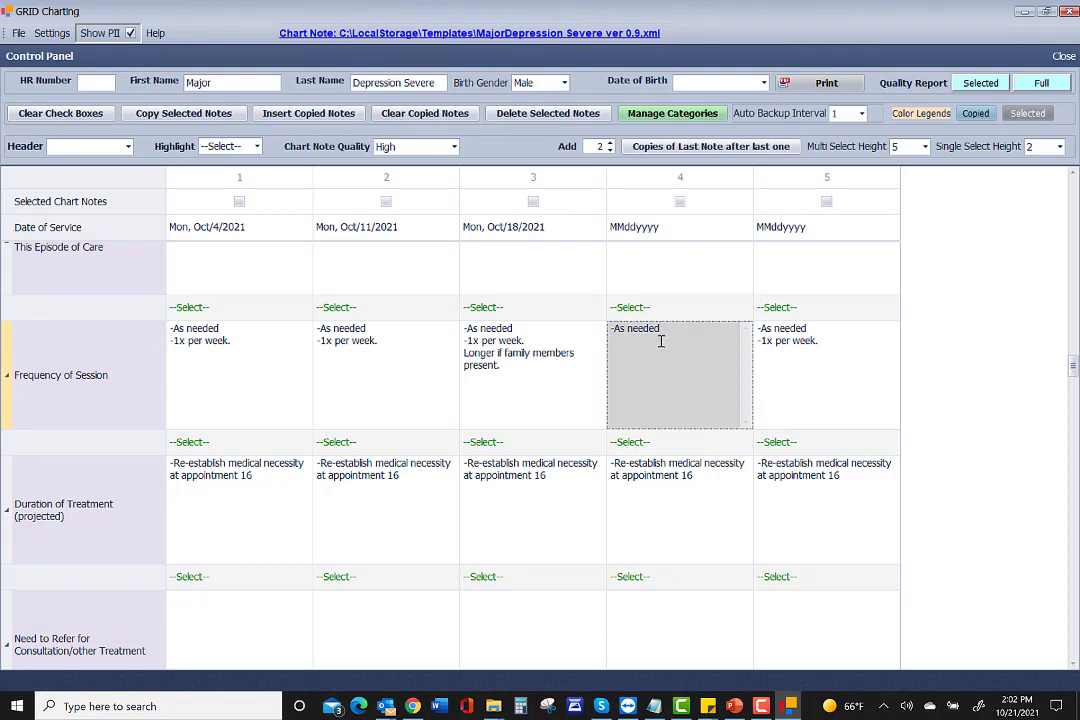
pyautogui.rightClick(654, 350)
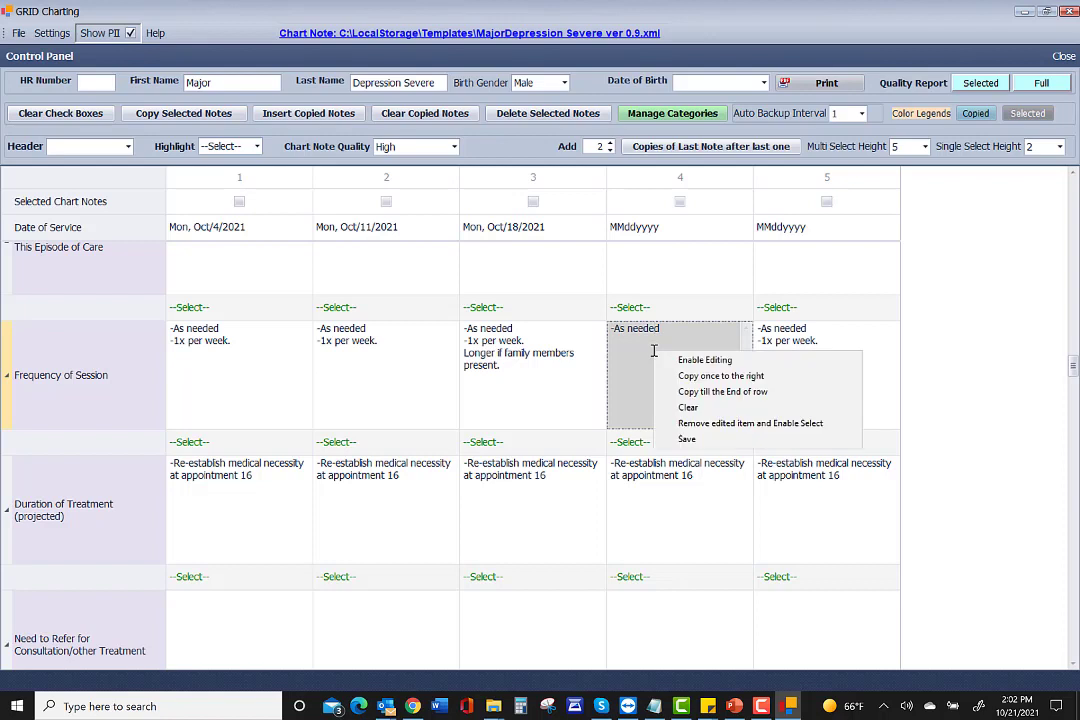
pyautogui.click(685, 360)
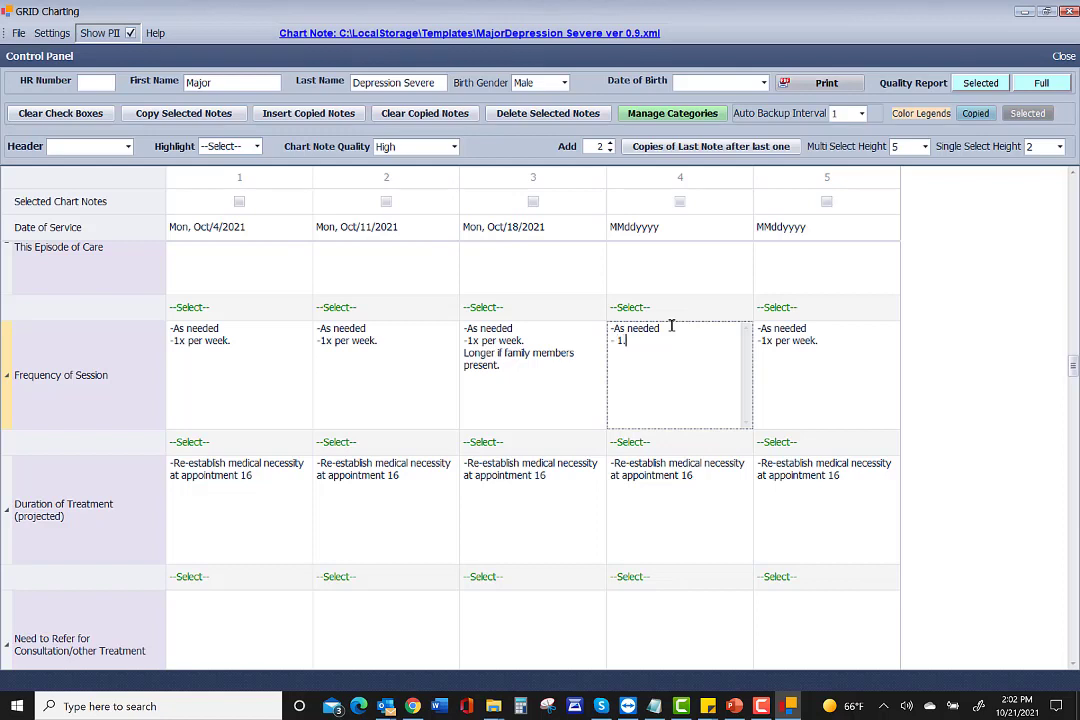
pyautogui.write('imes per week')
pyautogui.rightClick(641, 371)
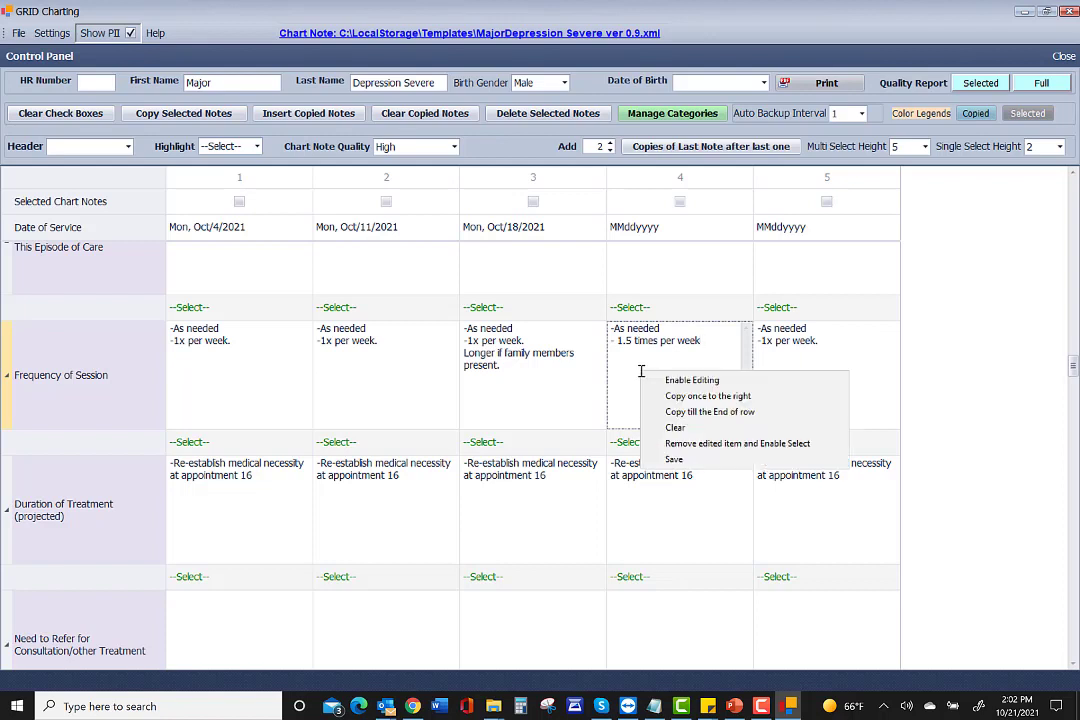
pyautogui.click(686, 463)
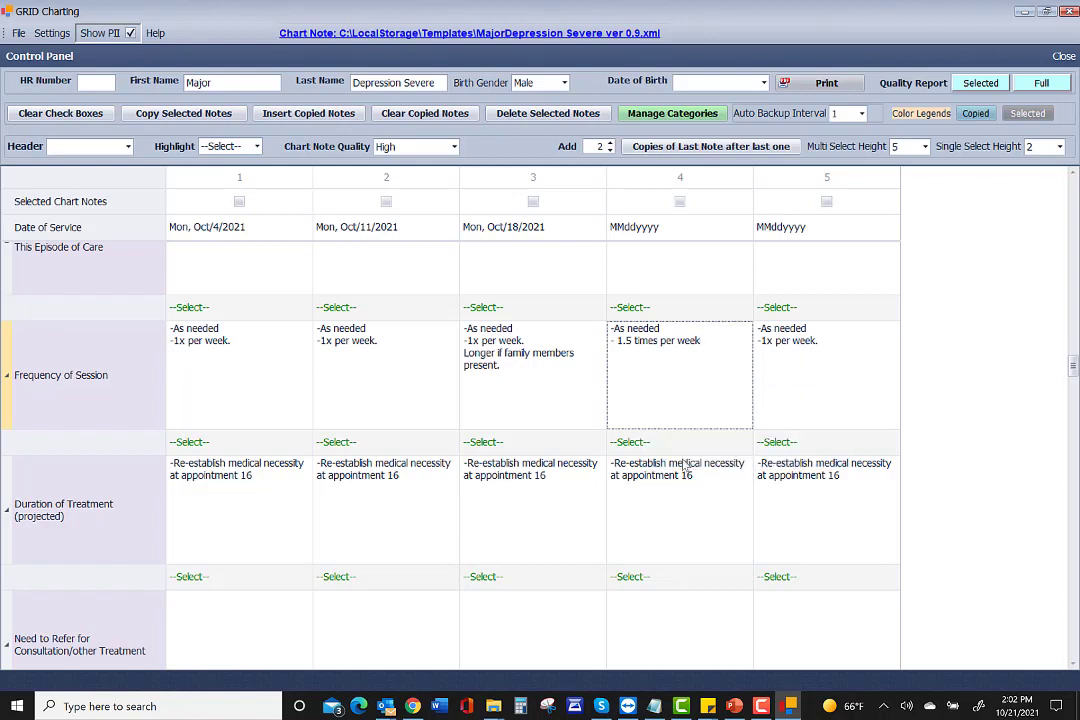
pyautogui.click(638, 448)
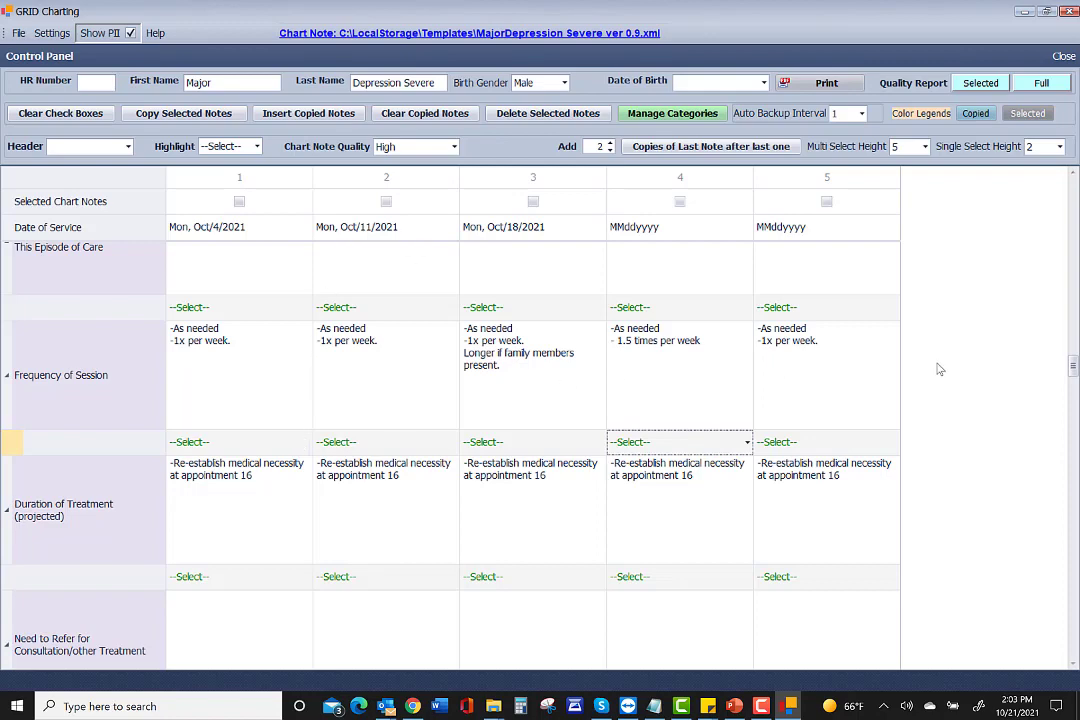
# Tick 'Invited client to Find an activity…fully engaged and absorbed' in session 3's Positive Psychotherapy.
pyautogui.scroll(-5, 938, 369)
pyautogui.scroll(-10, 938, 369)
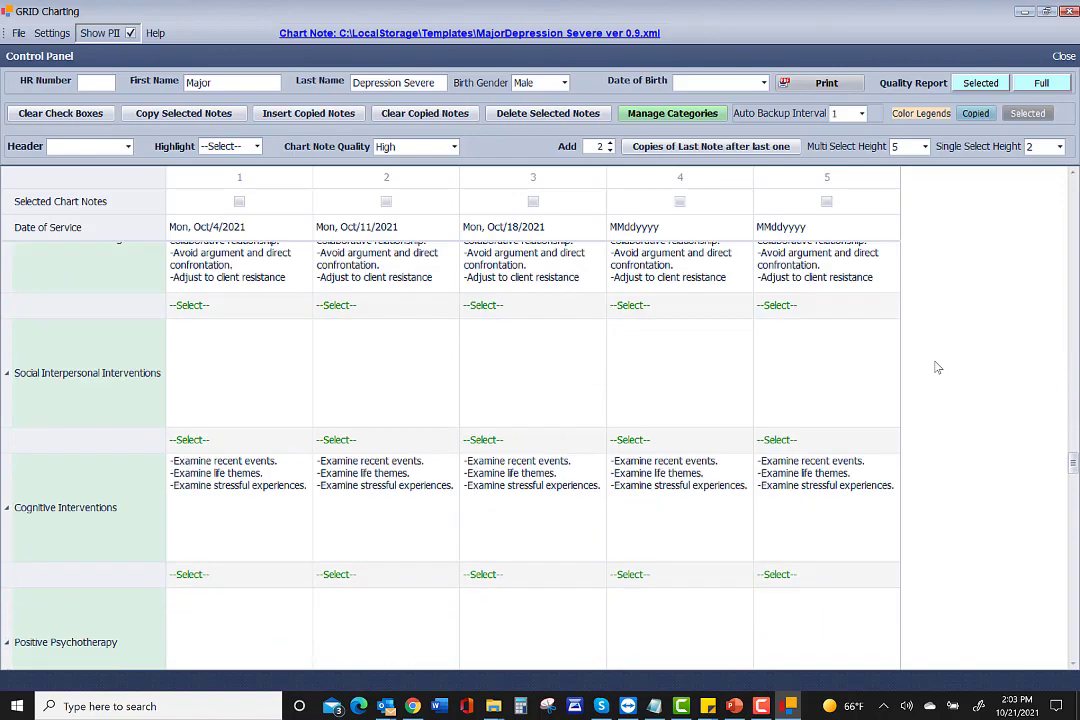
pyautogui.scroll(-3, 900, 360)
pyautogui.scroll(3, 890, 355)
pyautogui.scroll(3, 406, 372)
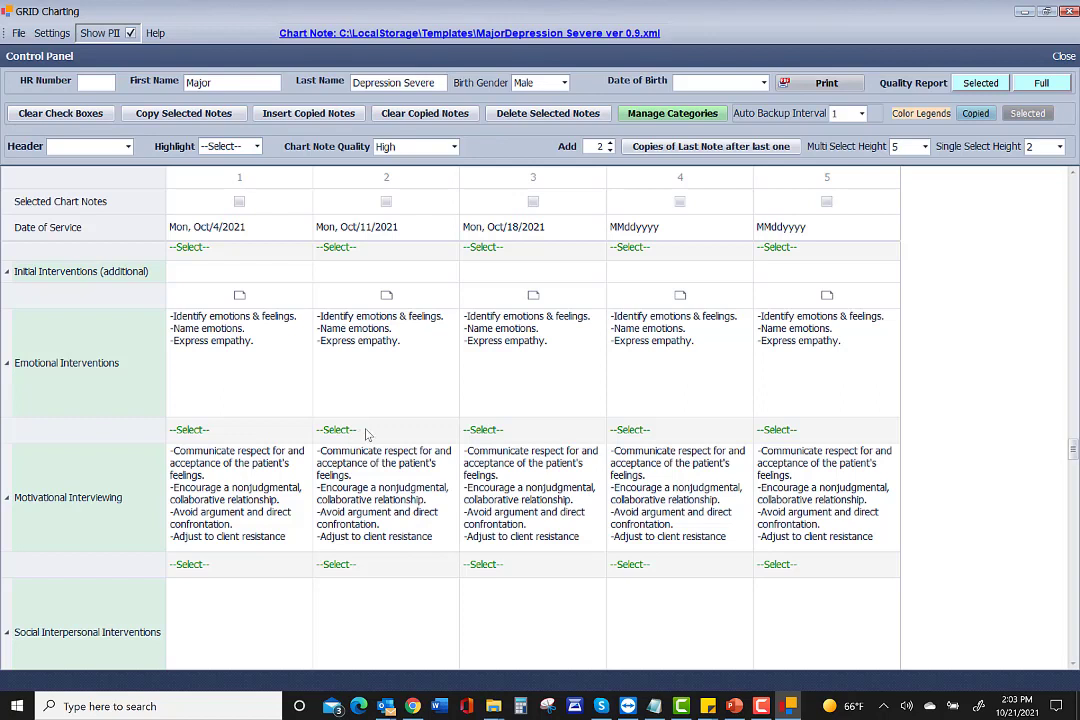
pyautogui.scroll(-5, 365, 450)
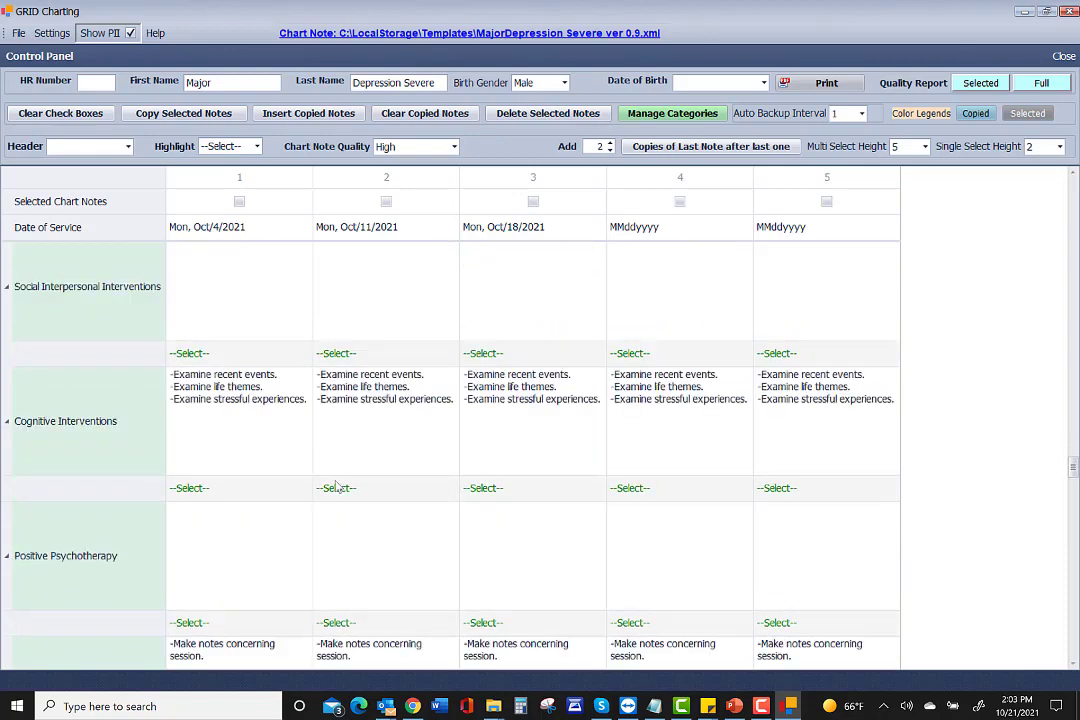
pyautogui.scroll(-3, 388, 519)
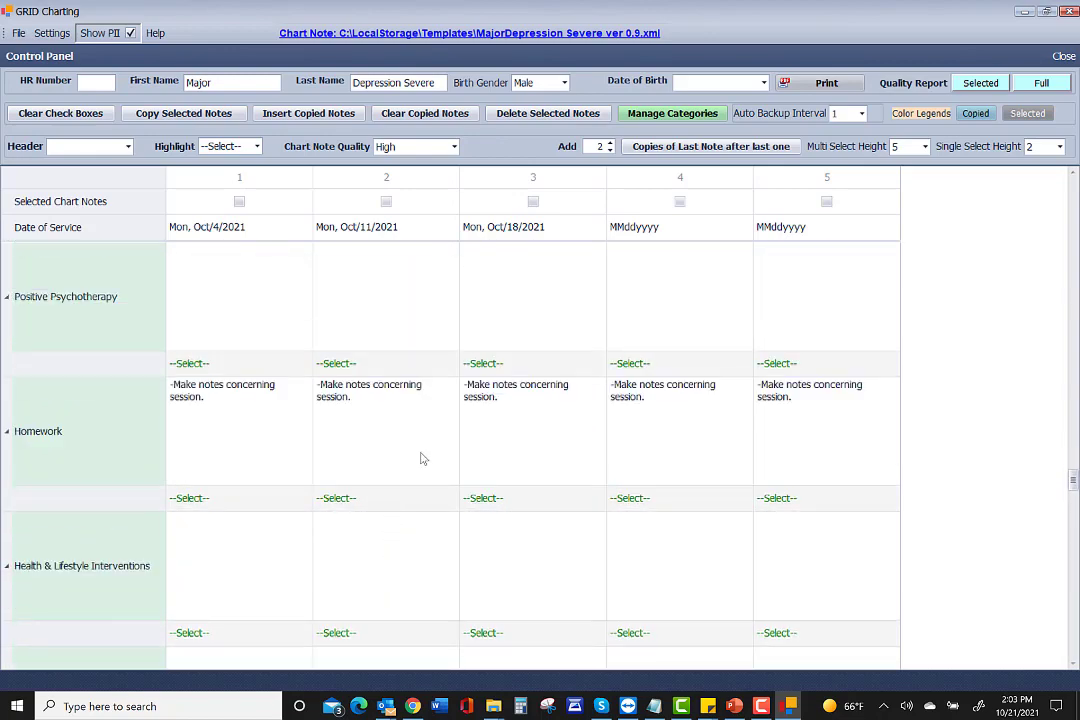
pyautogui.scroll(2, 357, 455)
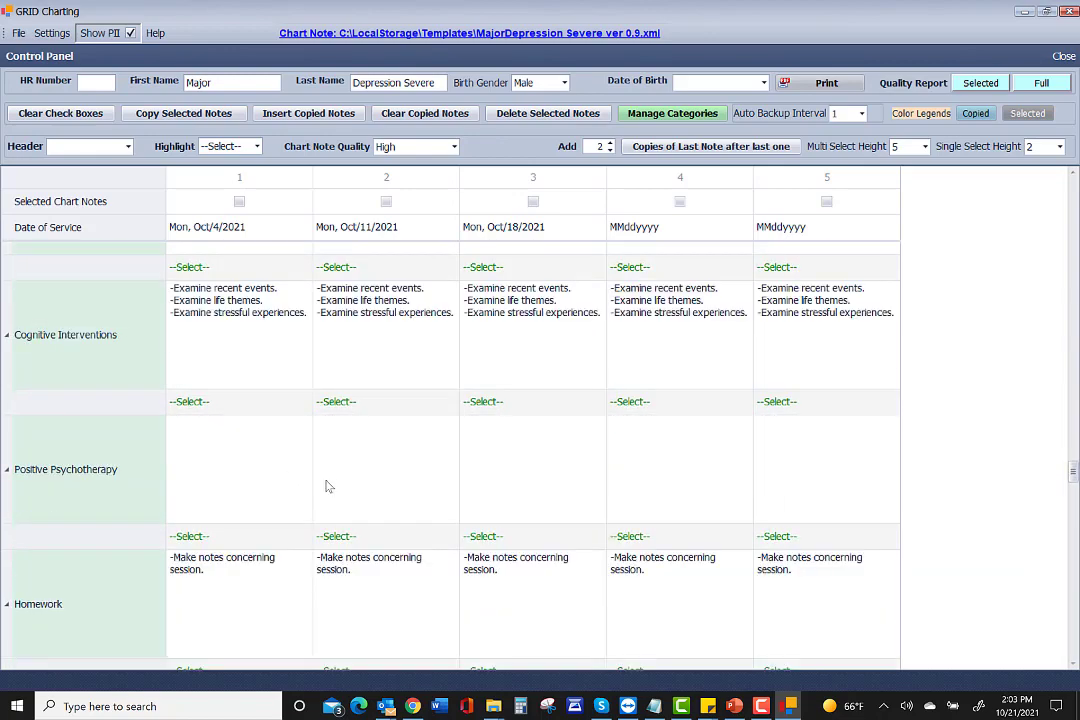
pyautogui.click(487, 537)
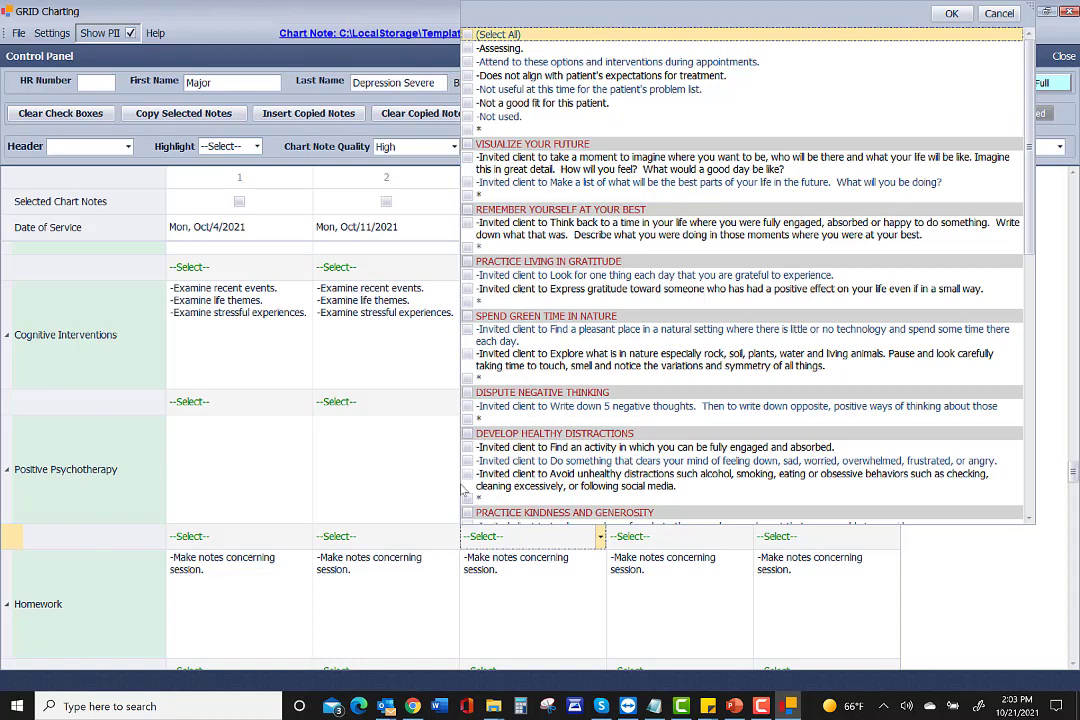
pyautogui.click(467, 447)
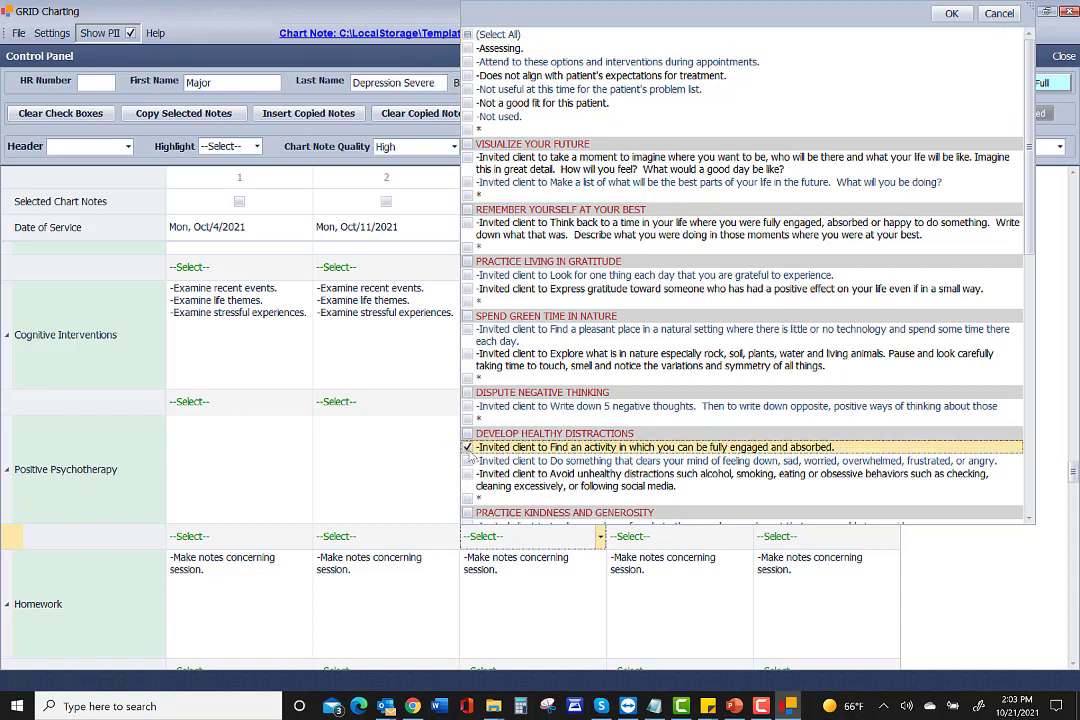
pyautogui.click(495, 537)
pyautogui.scroll(-3, 497, 530)
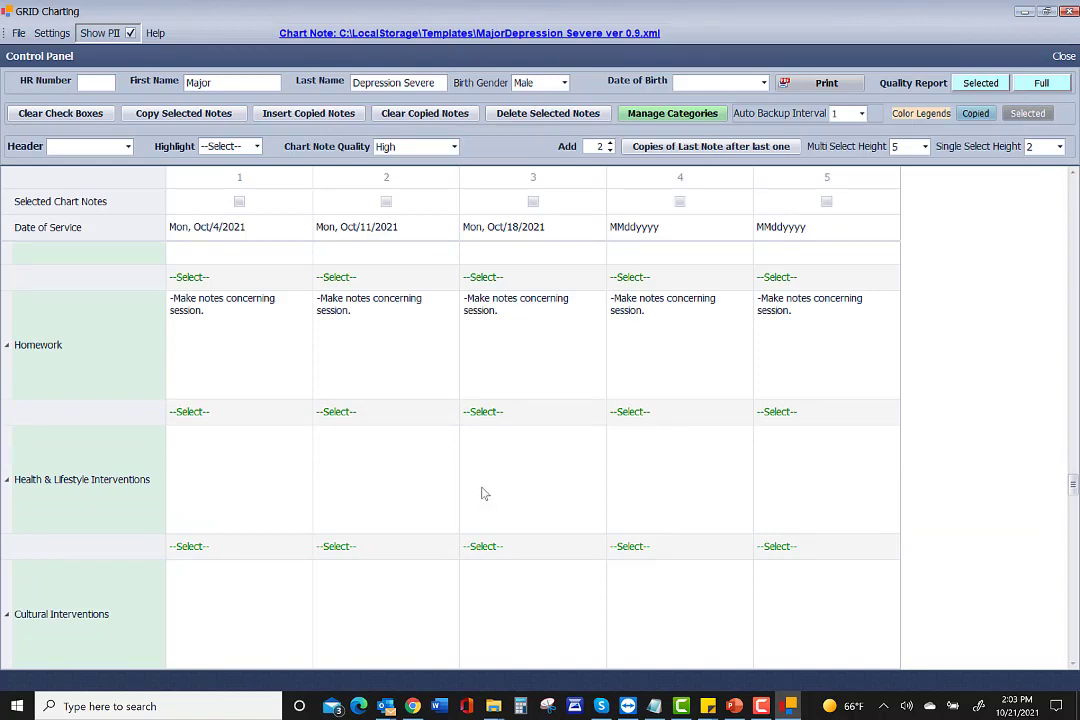
pyautogui.scroll(-3, 483, 493)
pyautogui.scroll(-3, 483, 493)
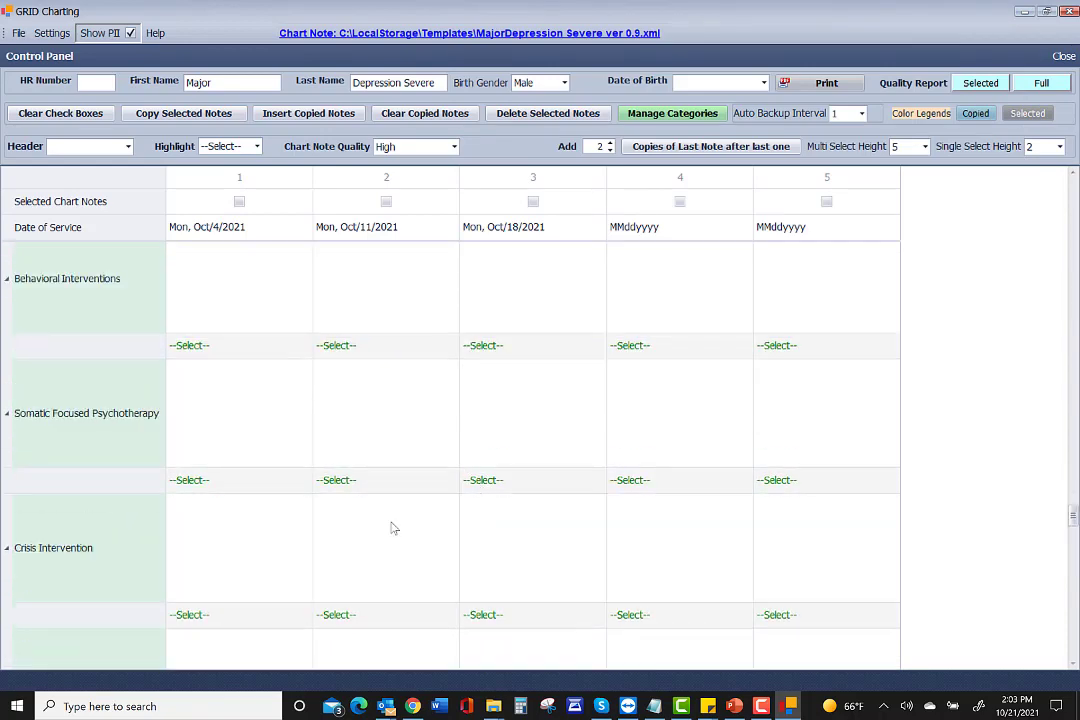
pyautogui.scroll(-2, 366, 557)
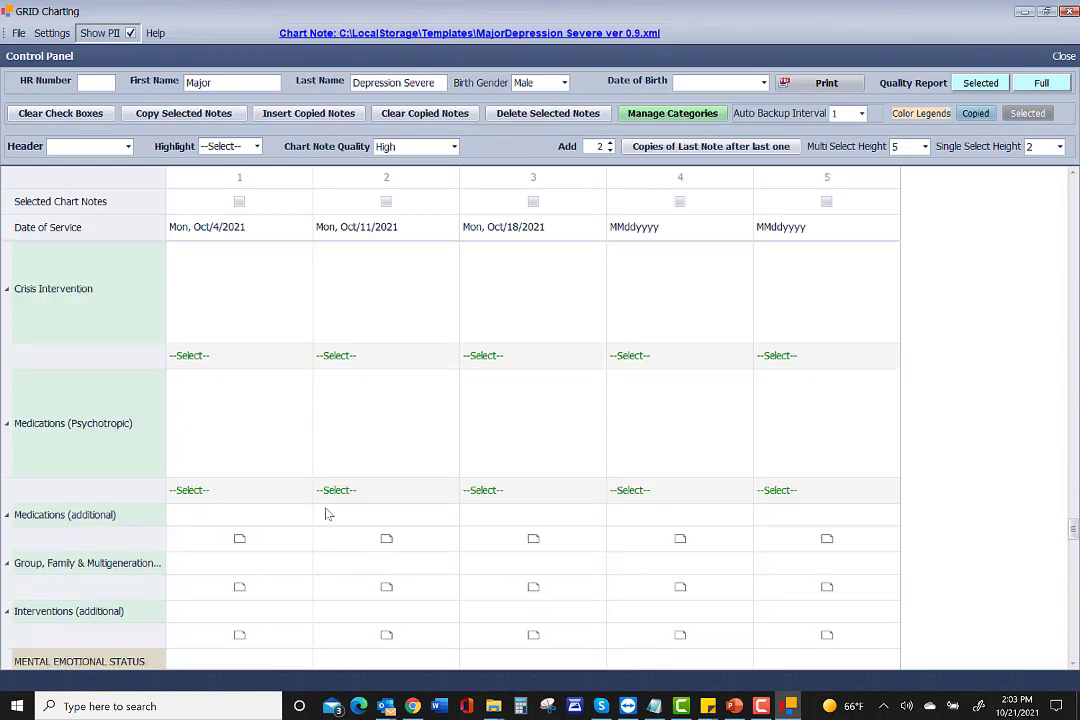
pyautogui.scroll(10, 325, 514)
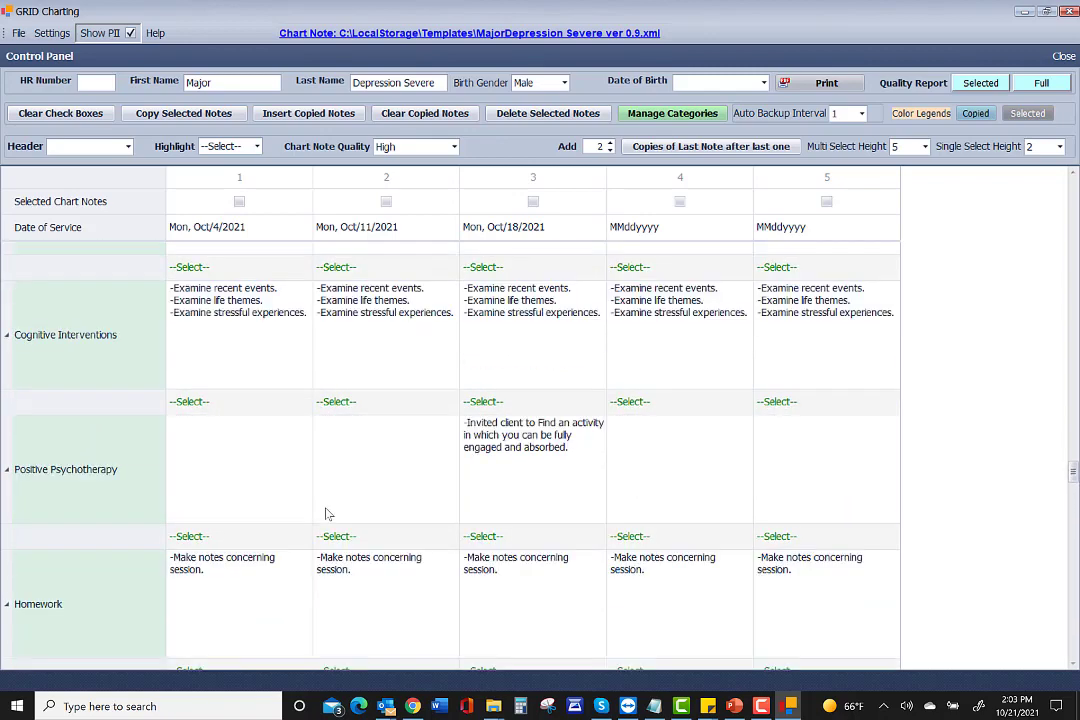
pyautogui.scroll(3, 325, 514)
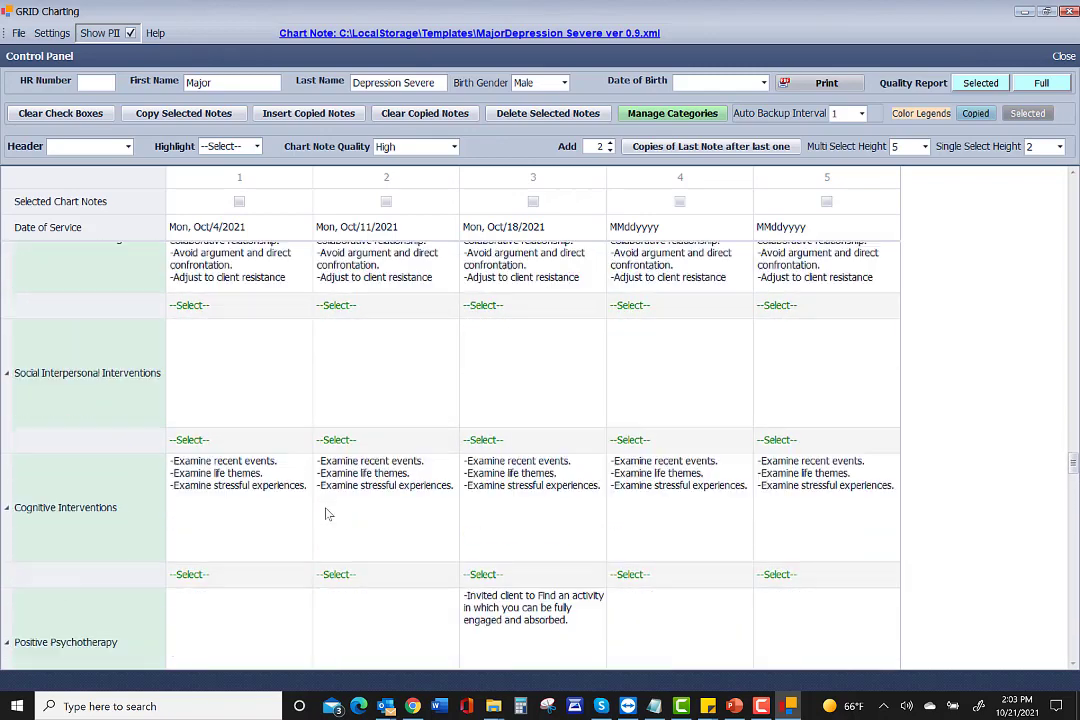
# Check alternative interpretation, validating behavior and thinking, problem solving and logical analysis for session 4.
pyautogui.click(625, 574)
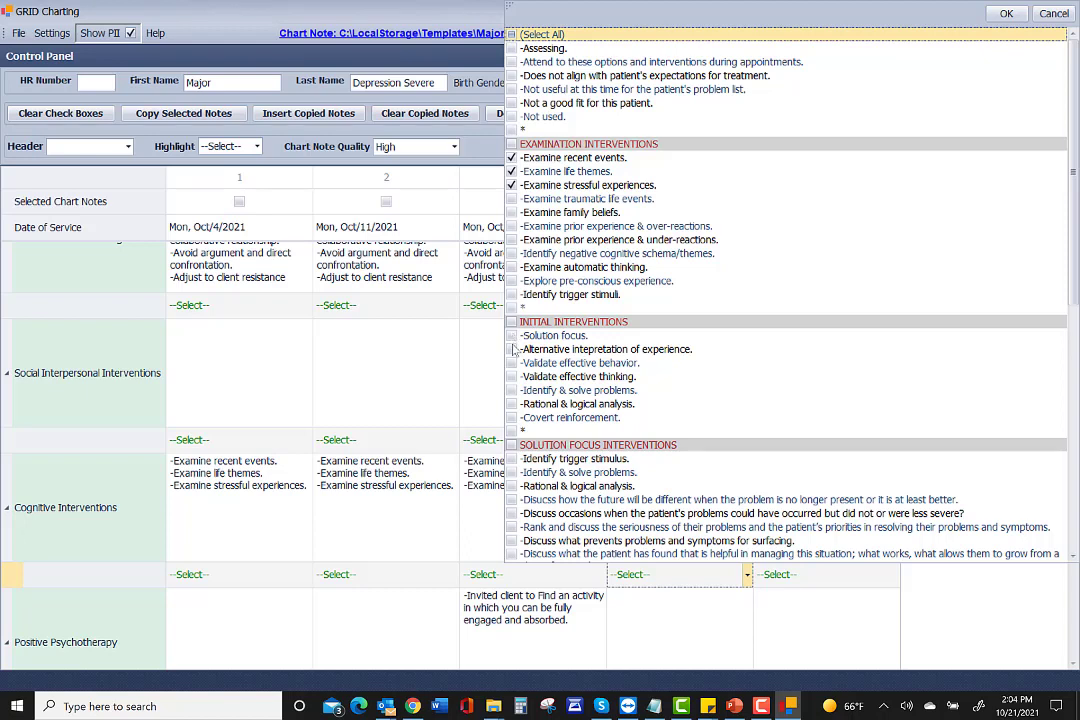
pyautogui.click(511, 349)
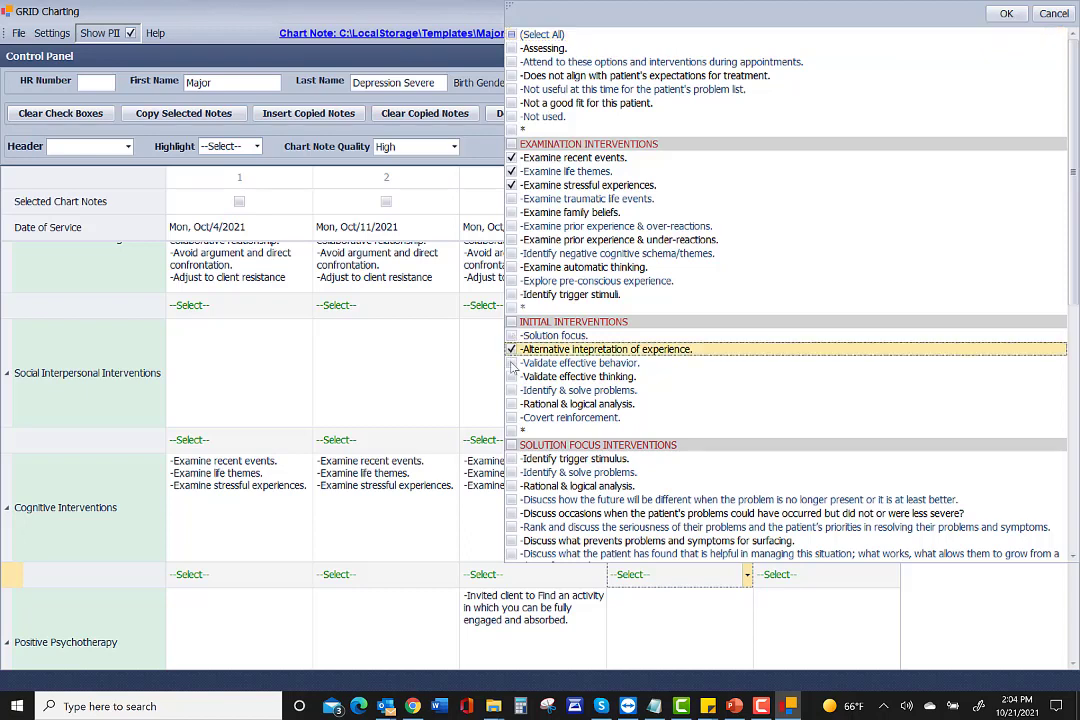
pyautogui.click(511, 362)
pyautogui.click(511, 376)
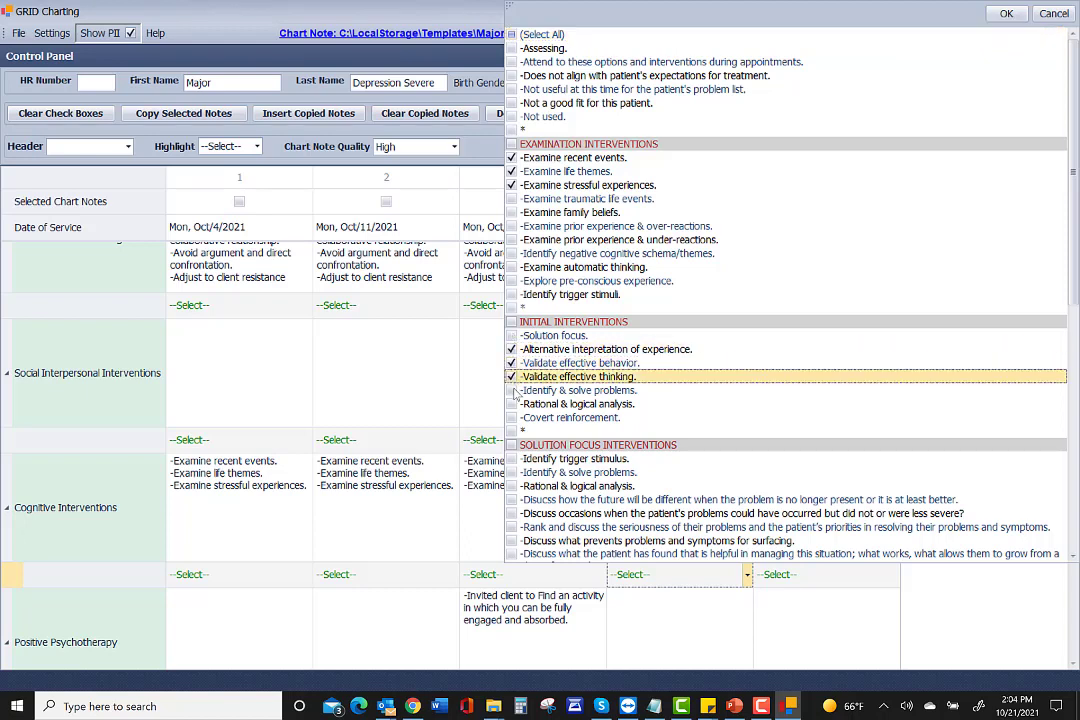
pyautogui.click(511, 390)
pyautogui.click(512, 404)
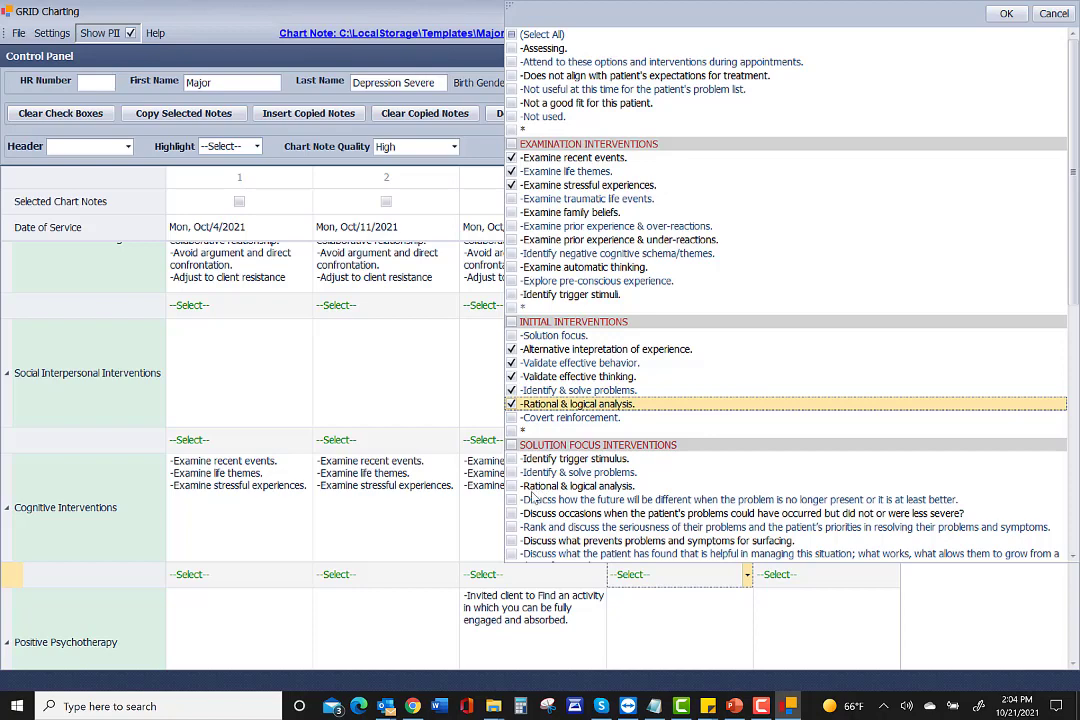
pyautogui.click(497, 580)
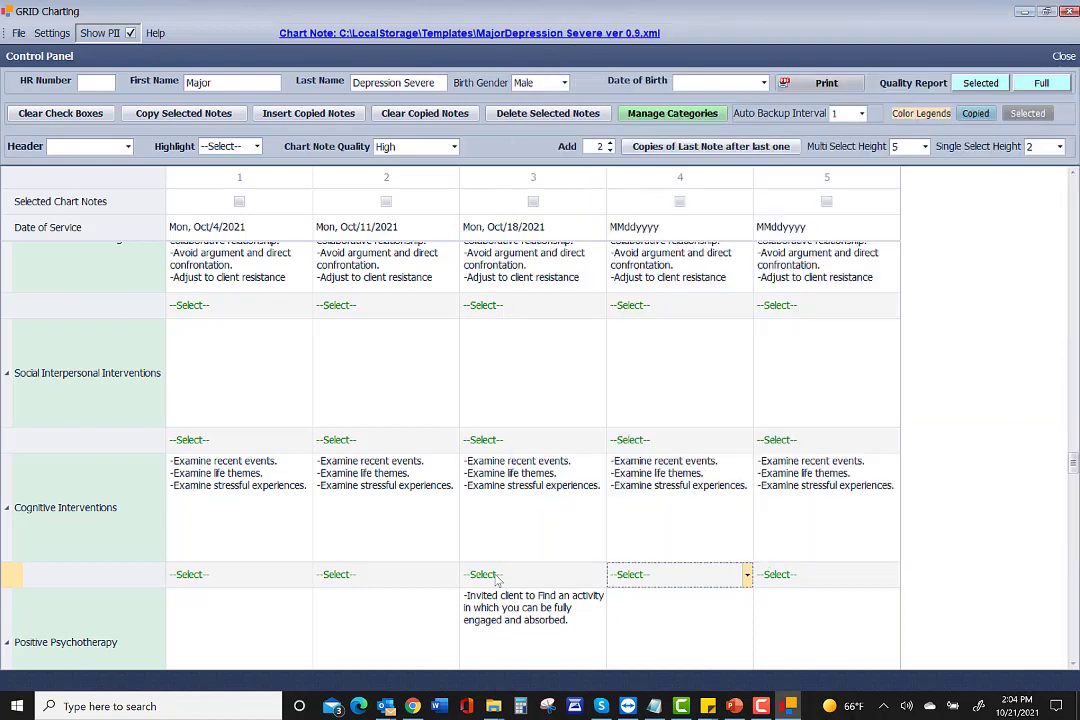
# Copy session 4's Cognitive Interventions entry to the end of the row, overwriting session 5.
pyautogui.rightClick(656, 485)
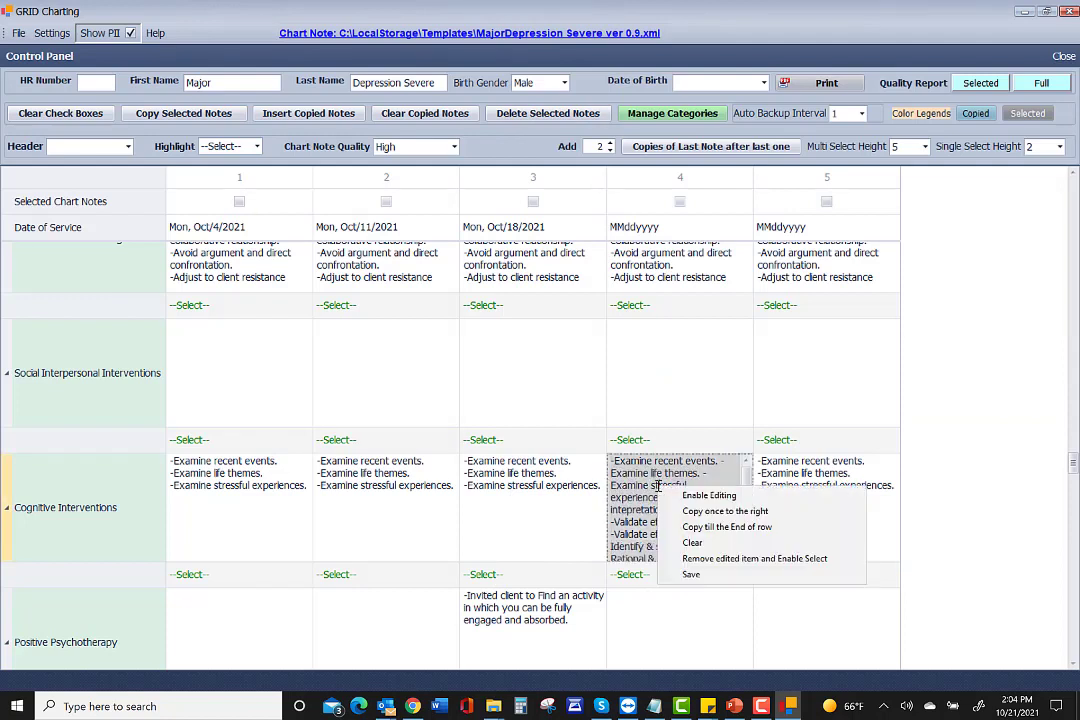
pyautogui.click(702, 527)
pyautogui.click(386, 395)
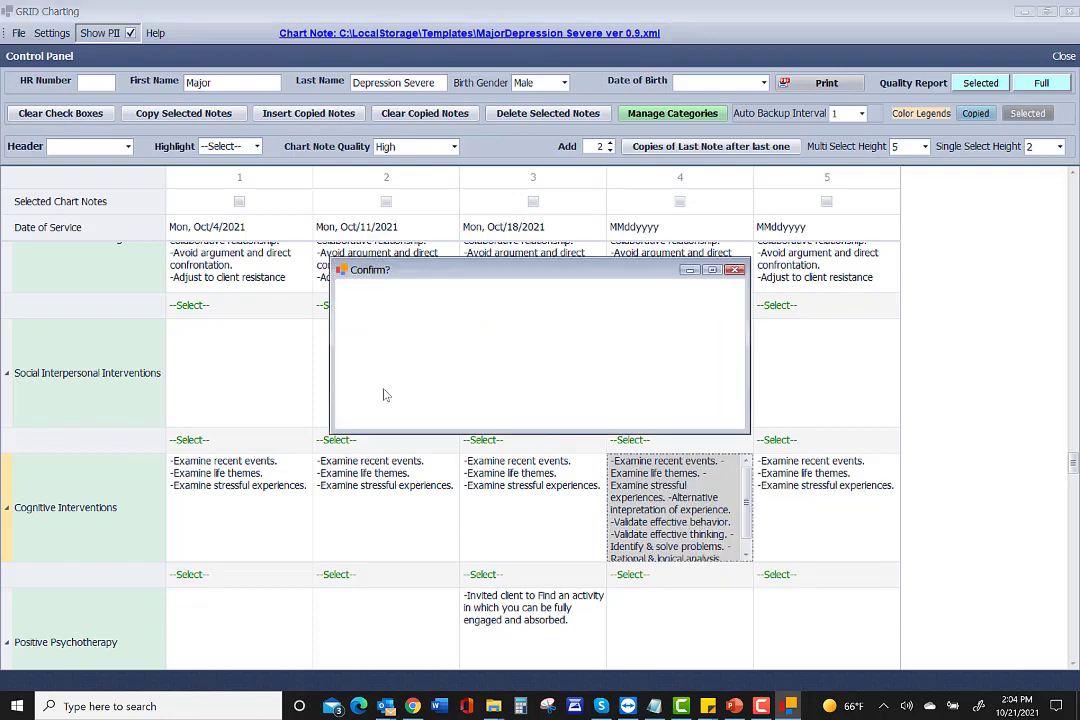
pyautogui.click(382, 393)
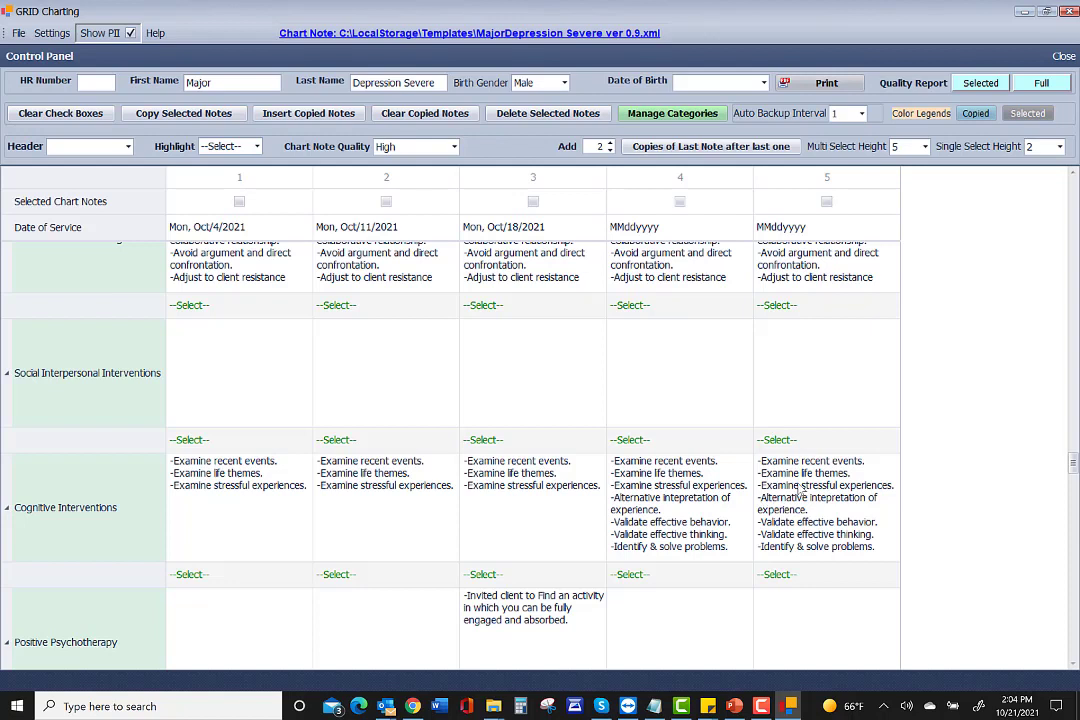
# Tick Examine family beliefs and Solution focus in session 5's Cognitive Interventions.
pyautogui.click(800, 497)
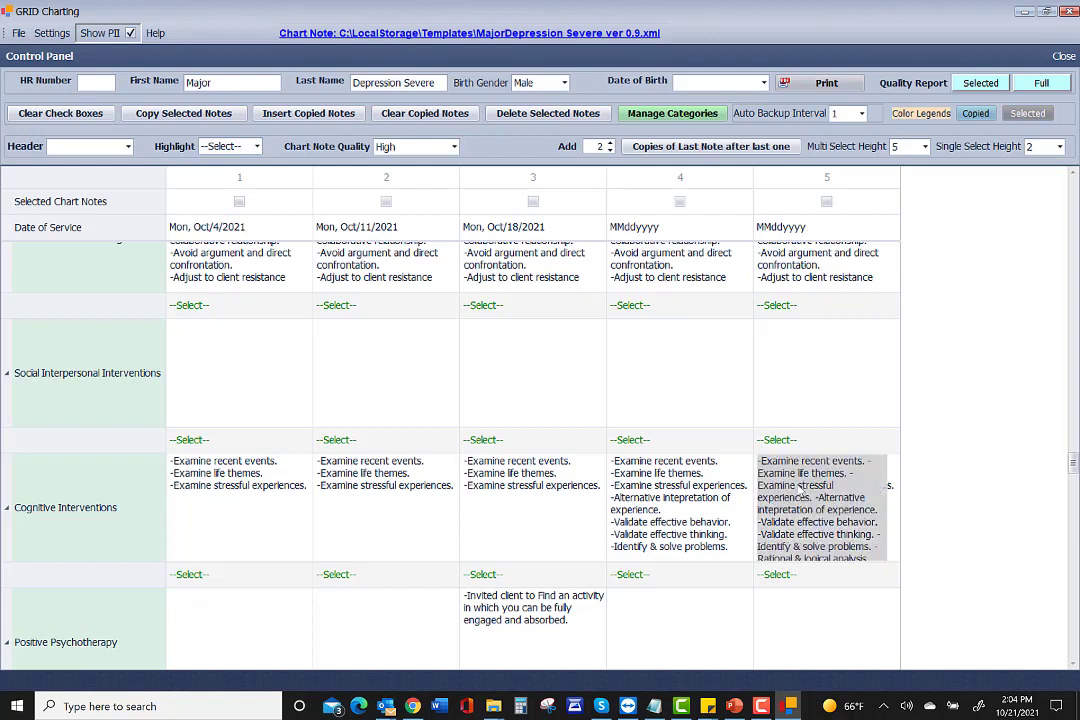
pyautogui.rightClick(800, 497)
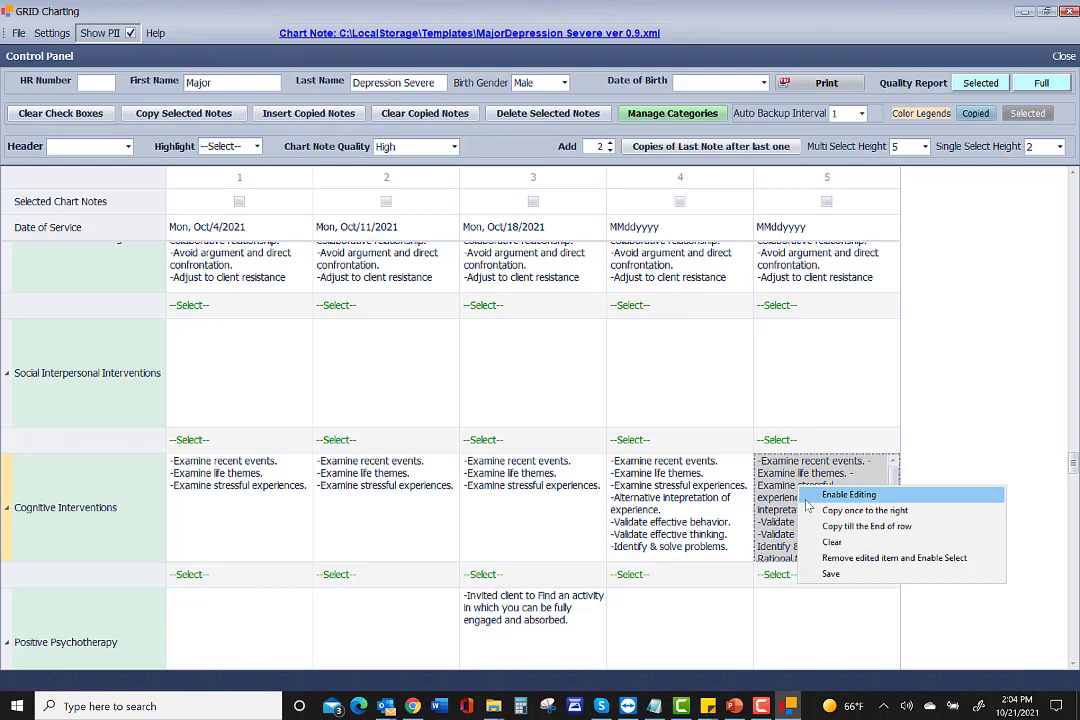
pyautogui.click(781, 579)
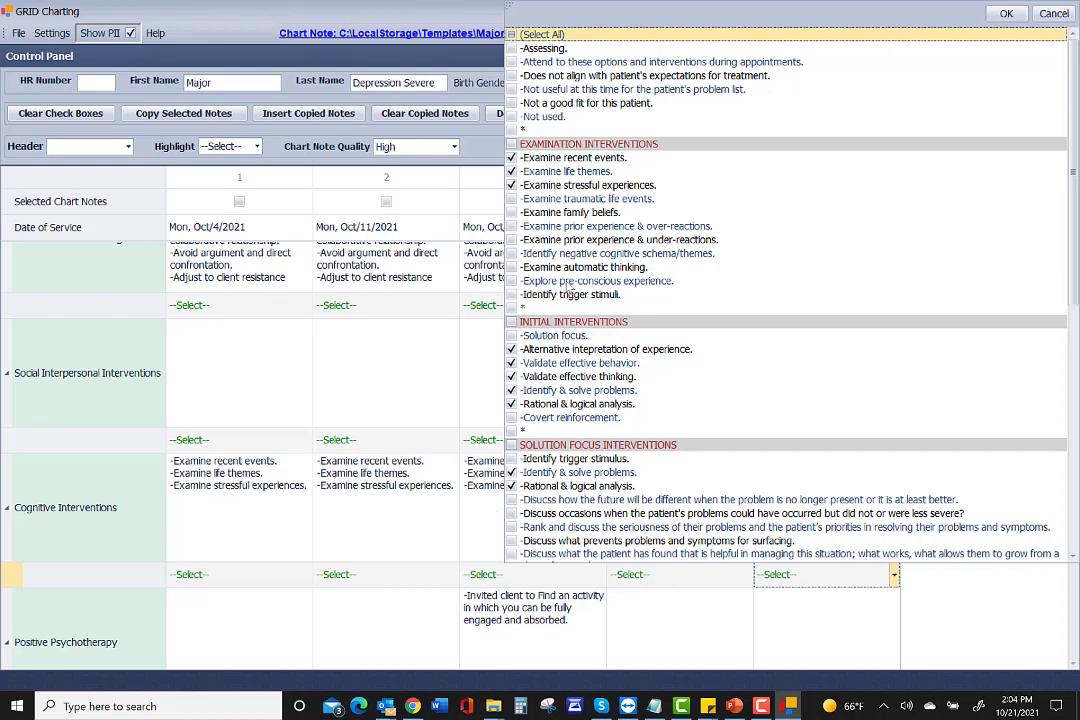
pyautogui.click(512, 213)
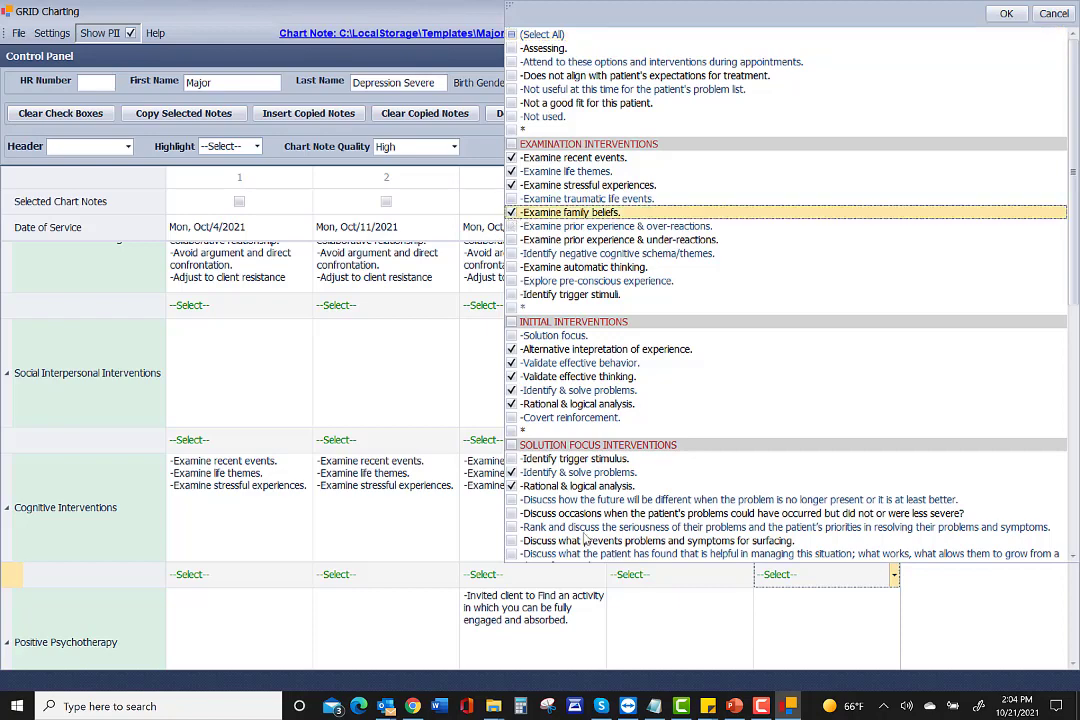
pyautogui.click(512, 336)
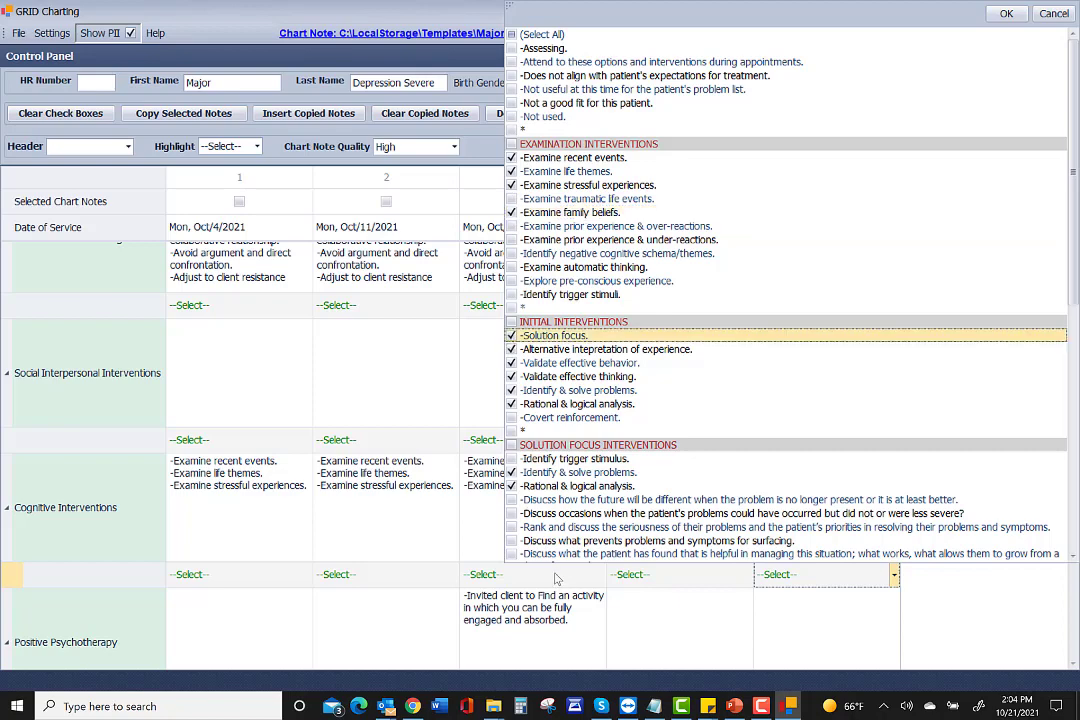
pyautogui.click(897, 578)
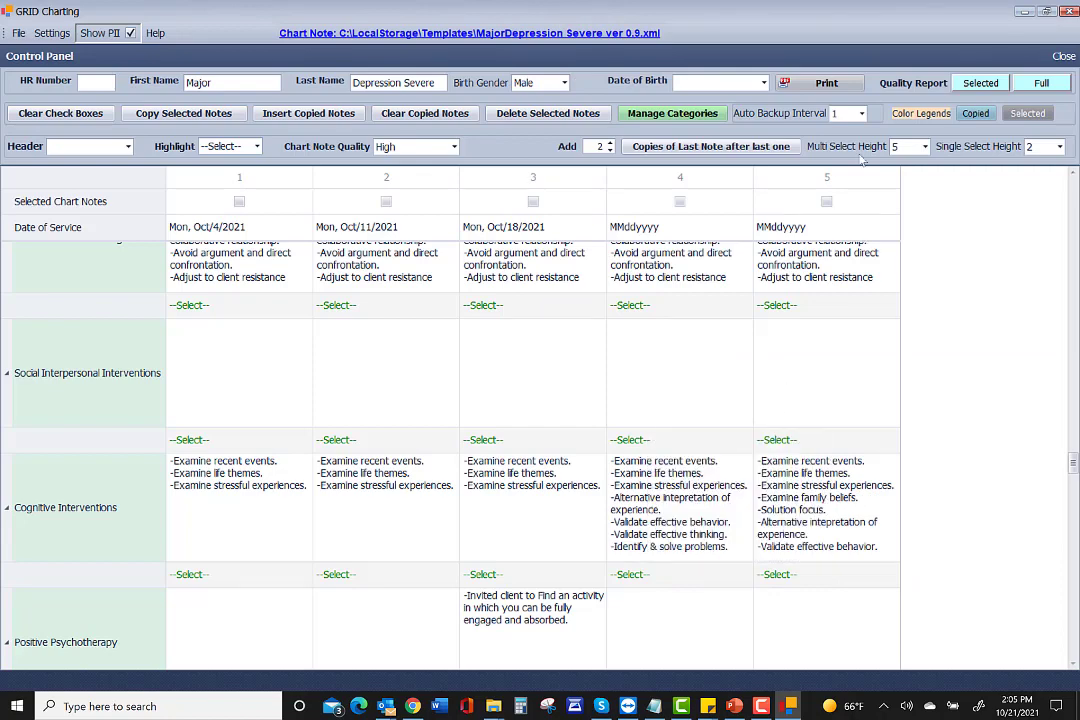
# Add two copies of the last note, then close session 4's date calendar unchanged.
pyautogui.click(724, 148)
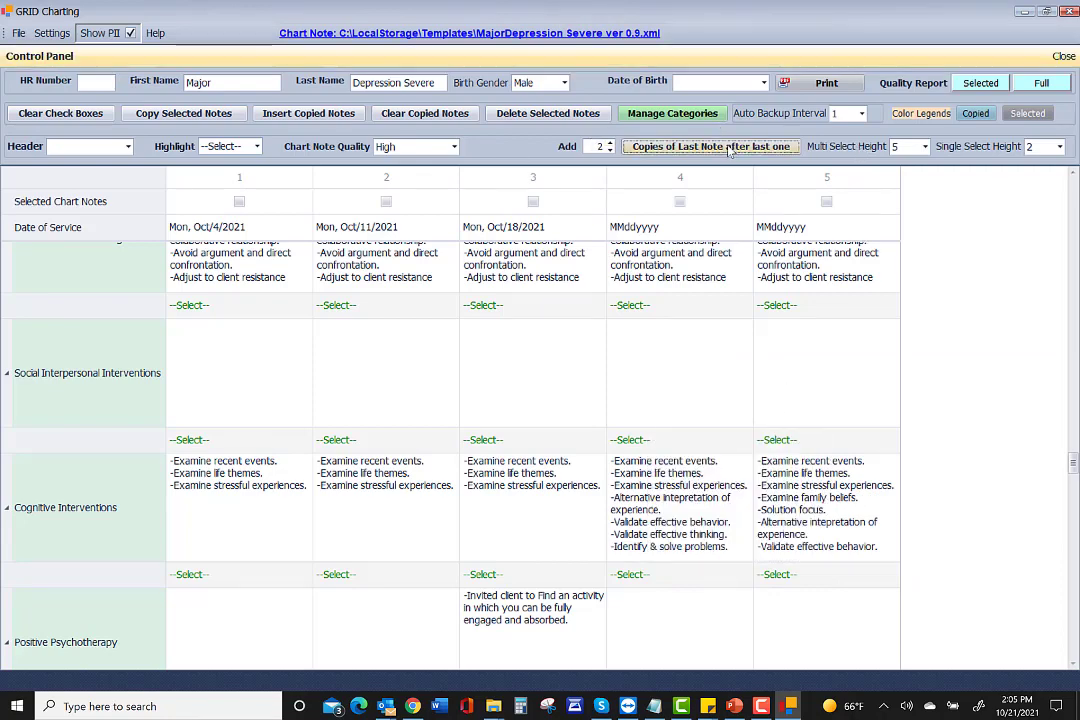
pyautogui.click(368, 392)
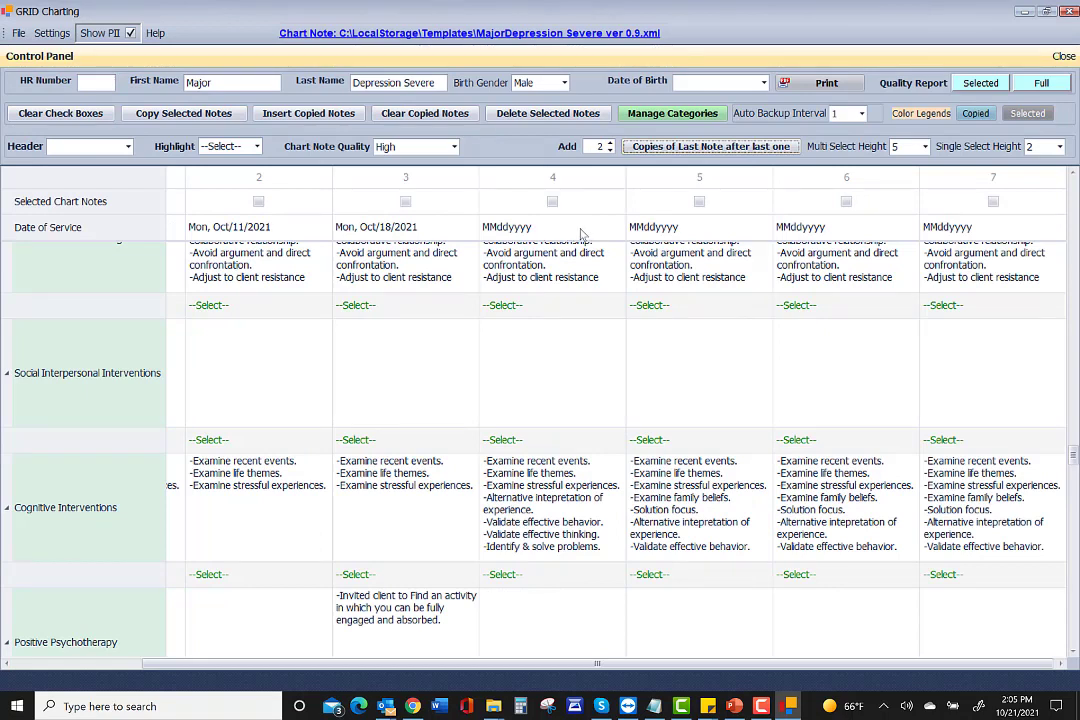
pyautogui.click(617, 230)
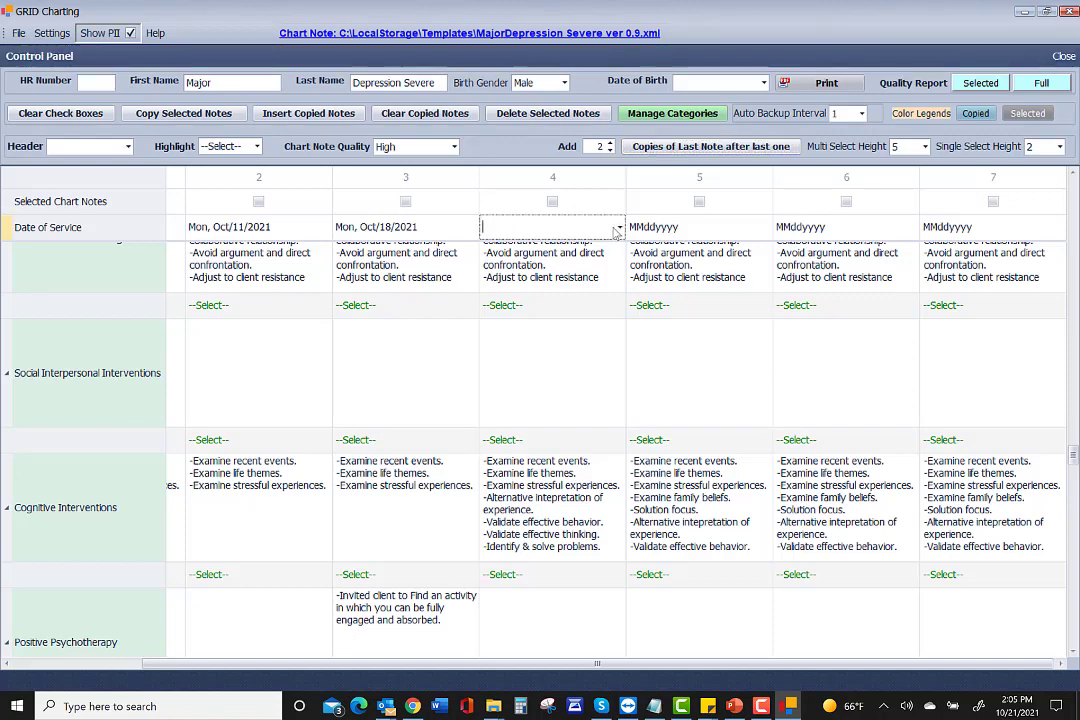
pyautogui.click(619, 228)
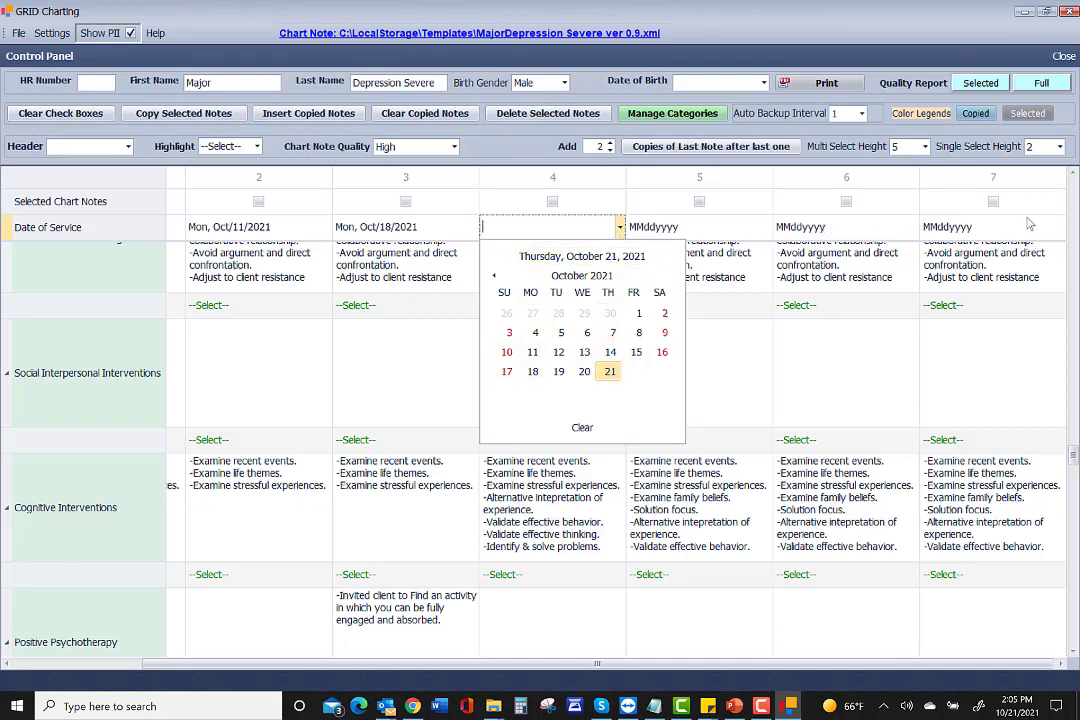
pyautogui.click(336, 363)
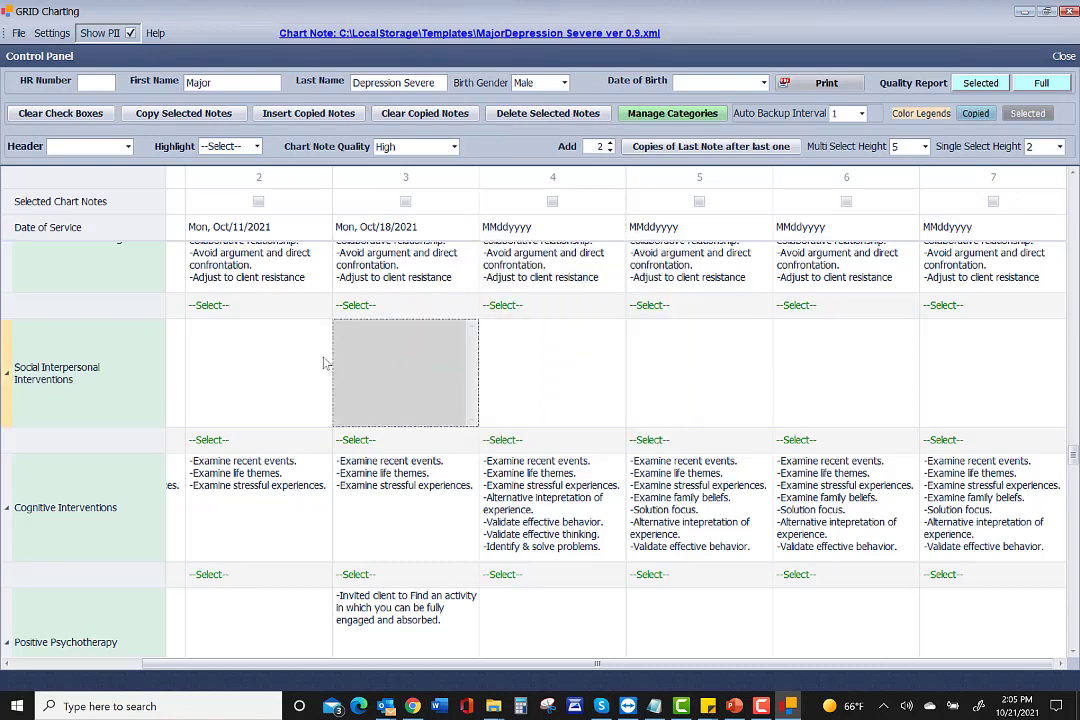
# Dismiss the open option lists without changes and return to the grid's top rows.
pyautogui.click(372, 306)
pyautogui.click(372, 312)
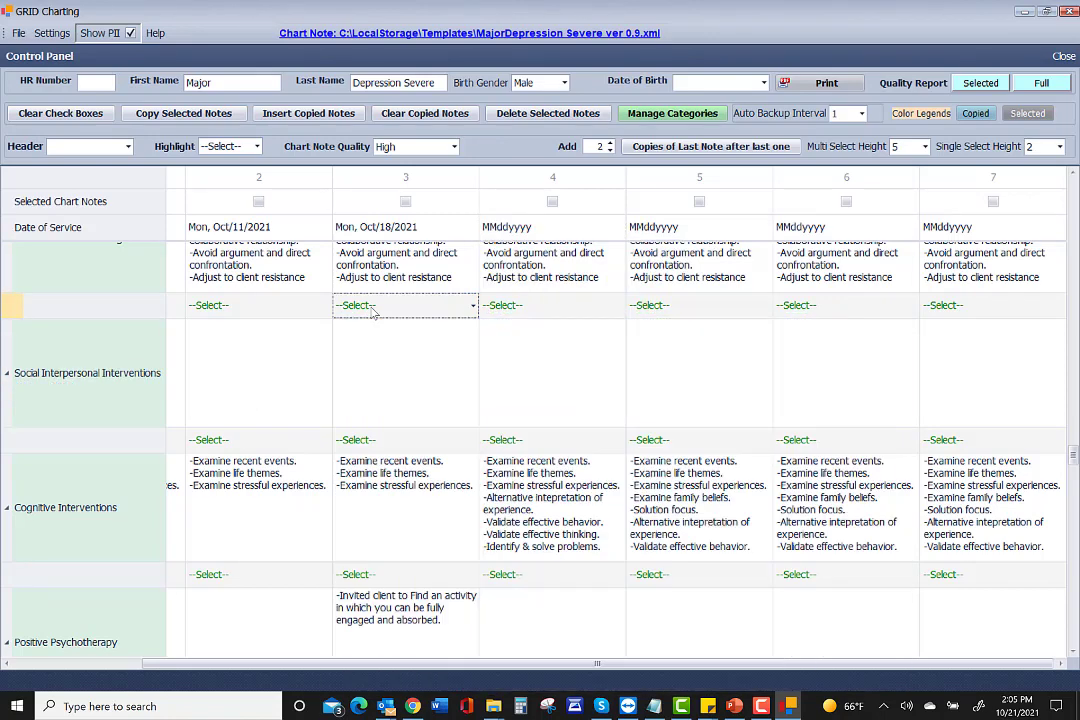
pyautogui.click(232, 395)
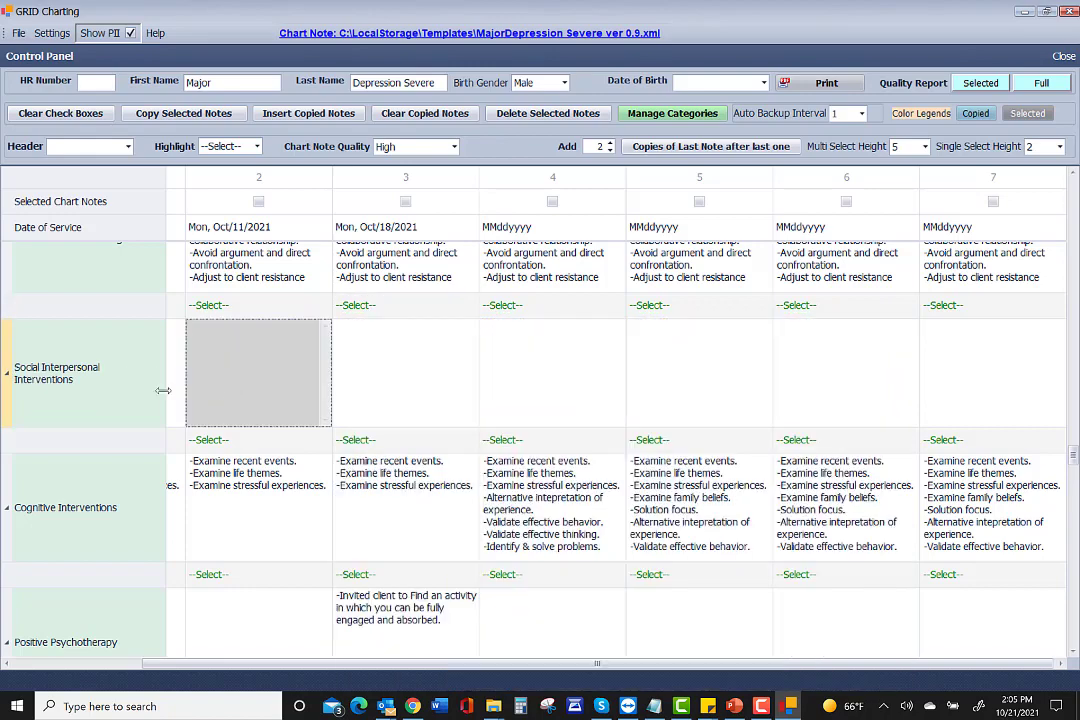
pyautogui.scroll(3, 145, 397)
pyautogui.scroll(10, 145, 397)
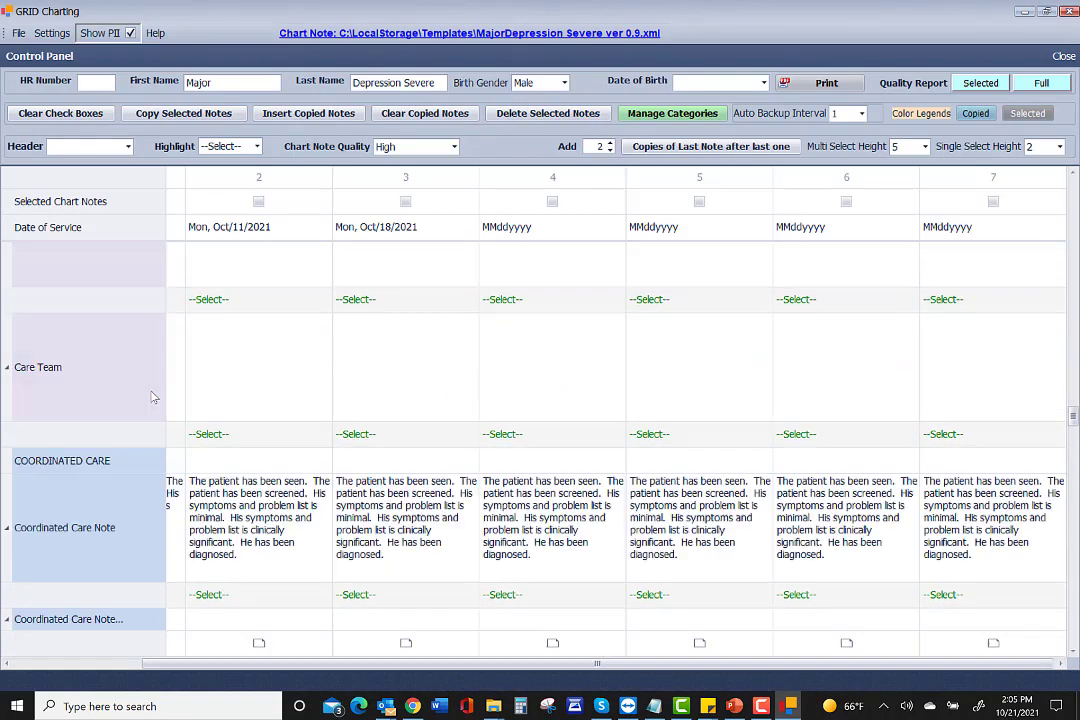
pyautogui.scroll(10, 150, 375)
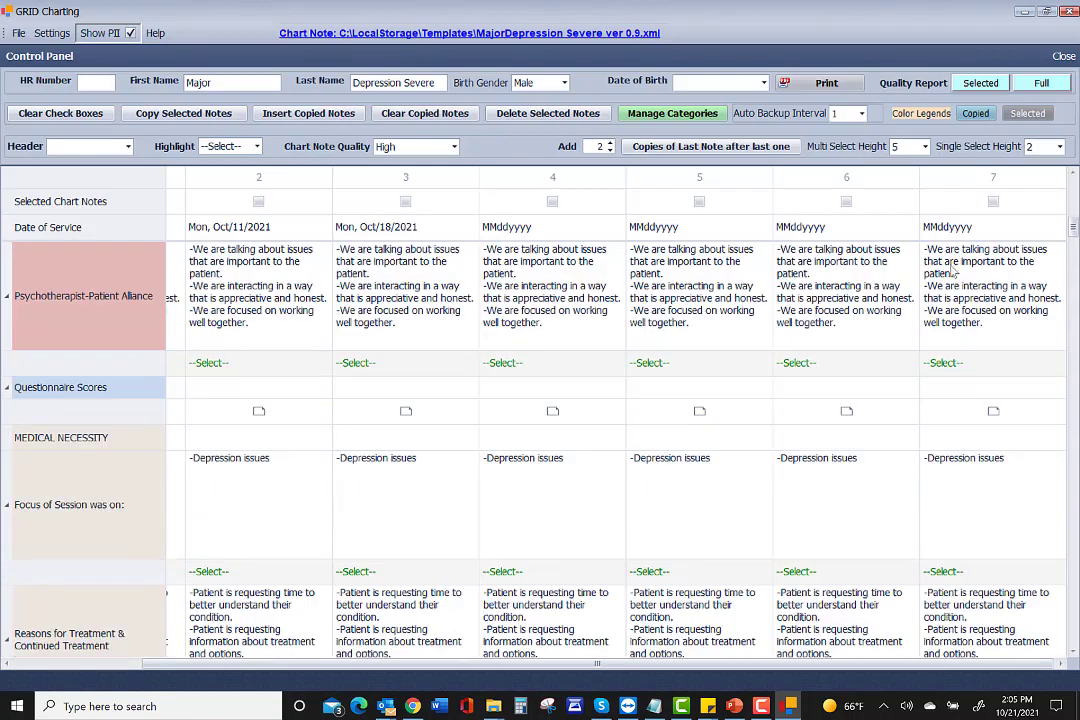
pyautogui.moveTo(1073, 238); pyautogui.dragTo(1074, 188)
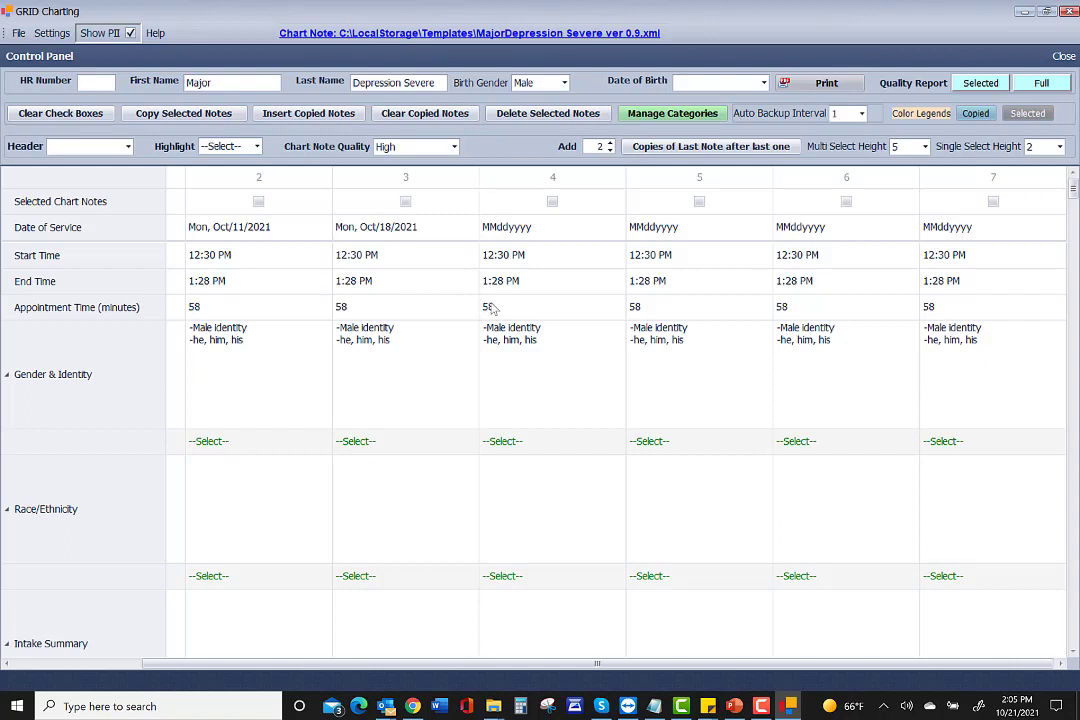
# Set the appointment minutes for columns 3, 4 and 5 to 56, 54 and 43.
pyautogui.click(355, 307)
pyautogui.moveTo(355, 307); pyautogui.dragTo(343, 308)
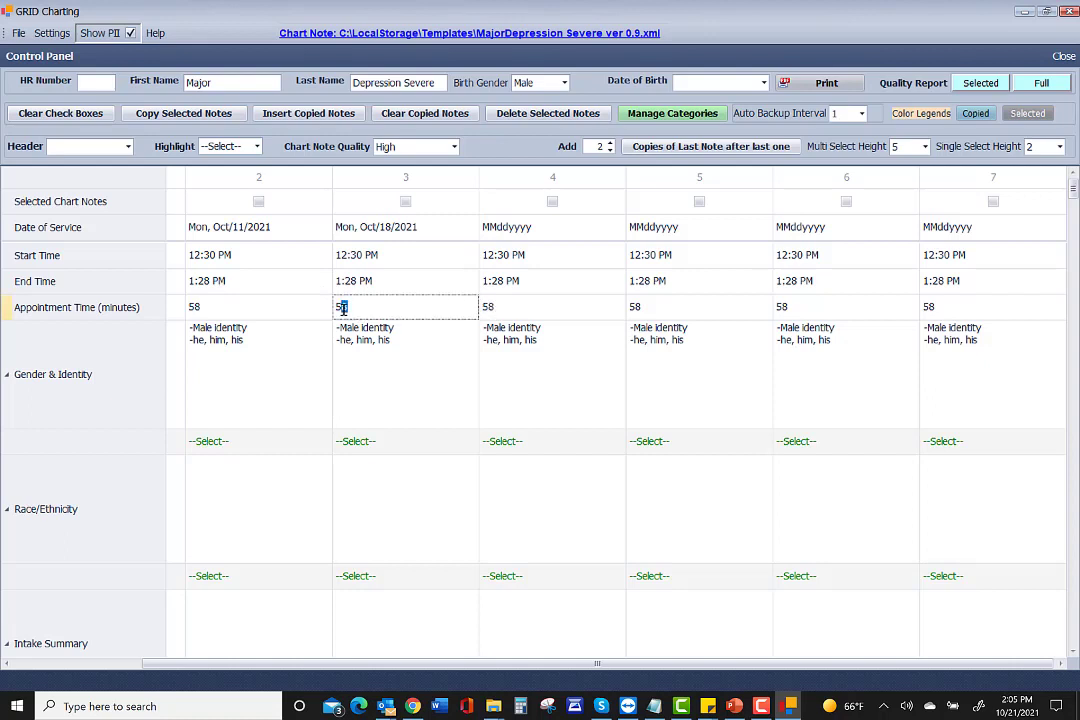
pyautogui.write('6')
pyautogui.click(535, 310)
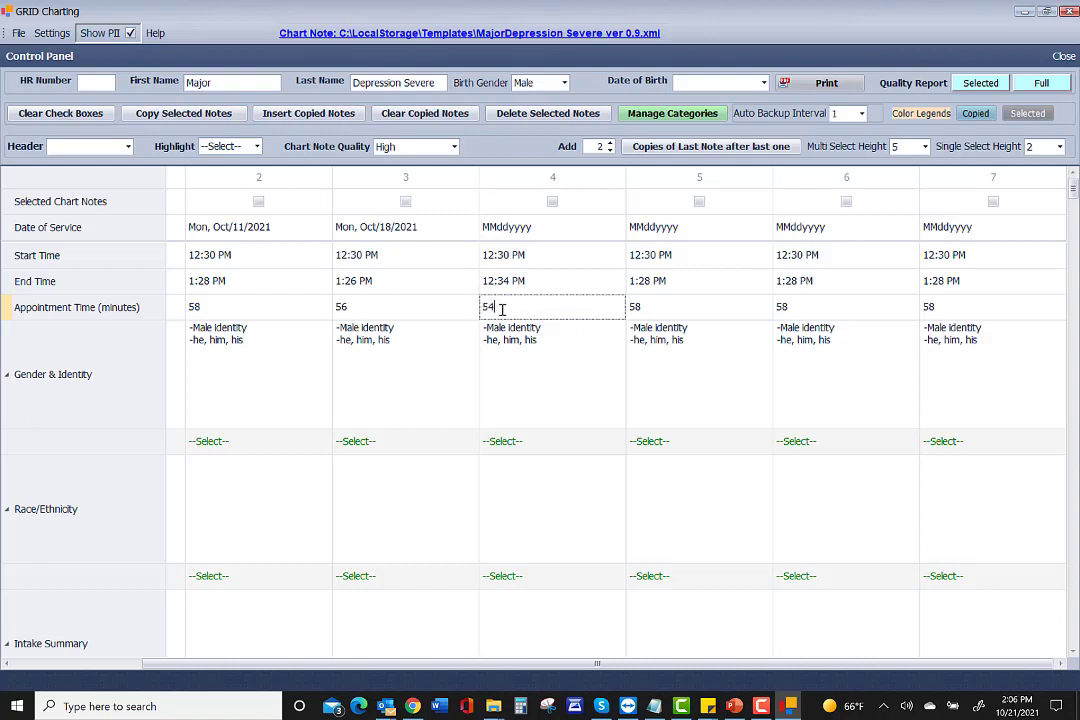
pyautogui.click(643, 311)
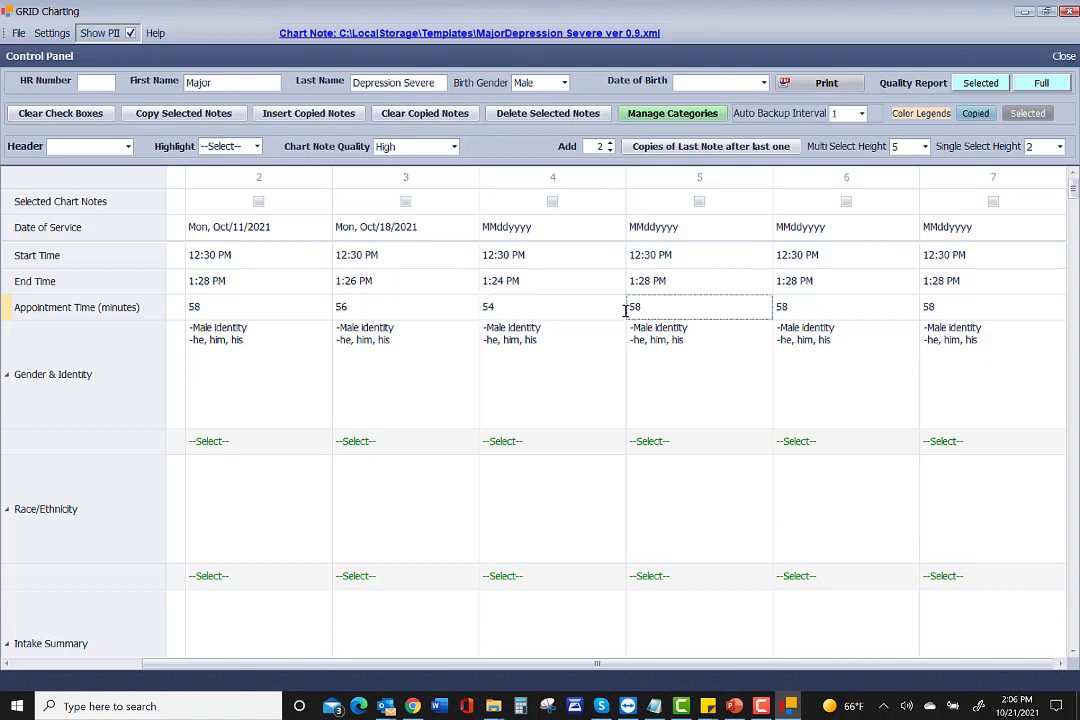
pyautogui.moveTo(645, 311); pyautogui.dragTo(624, 316)
pyautogui.write('43')
pyautogui.scroll(-10, 690, 410)
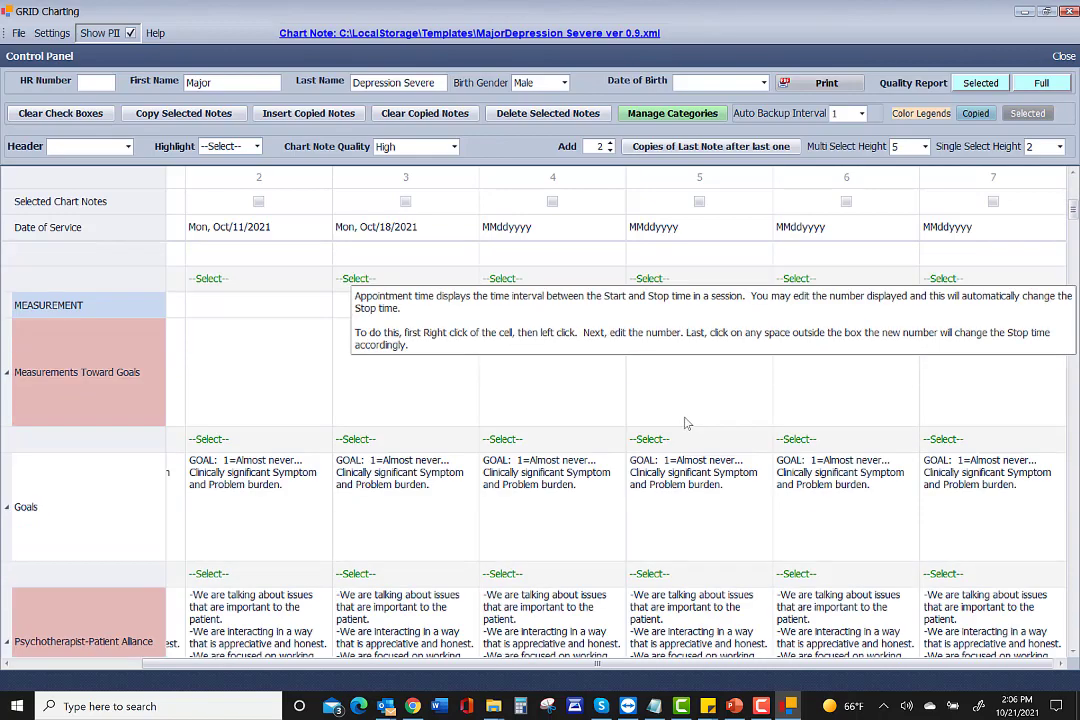
pyautogui.scroll(-3, 683, 428)
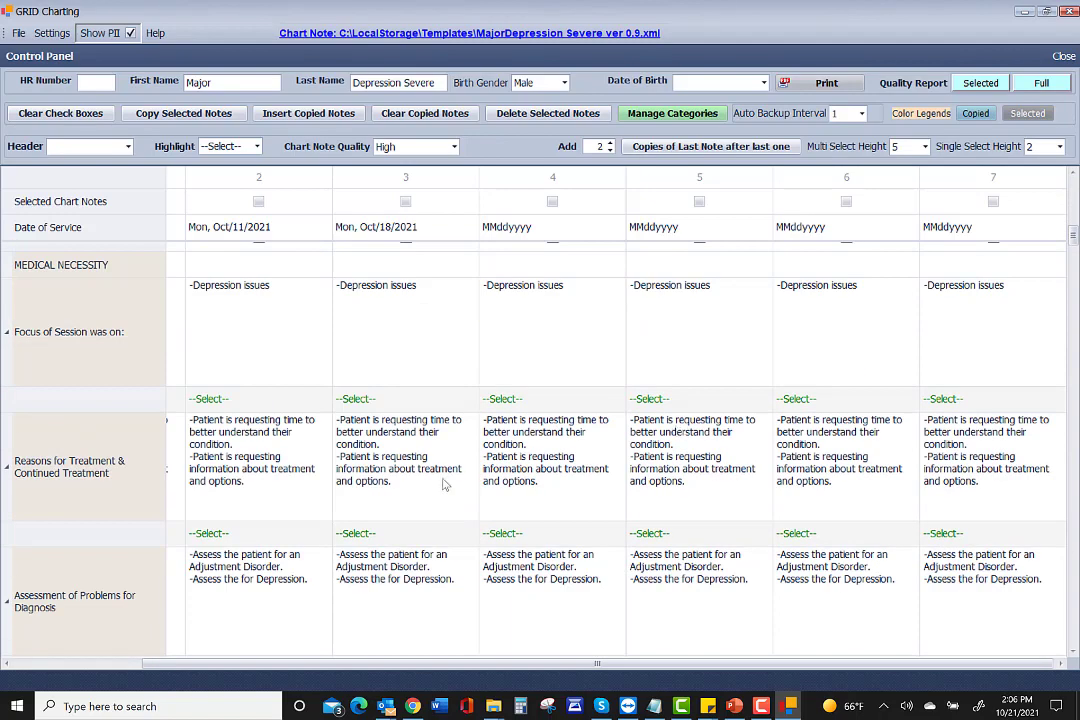
pyautogui.scroll(3, 446, 485)
pyautogui.scroll(6, 446, 485)
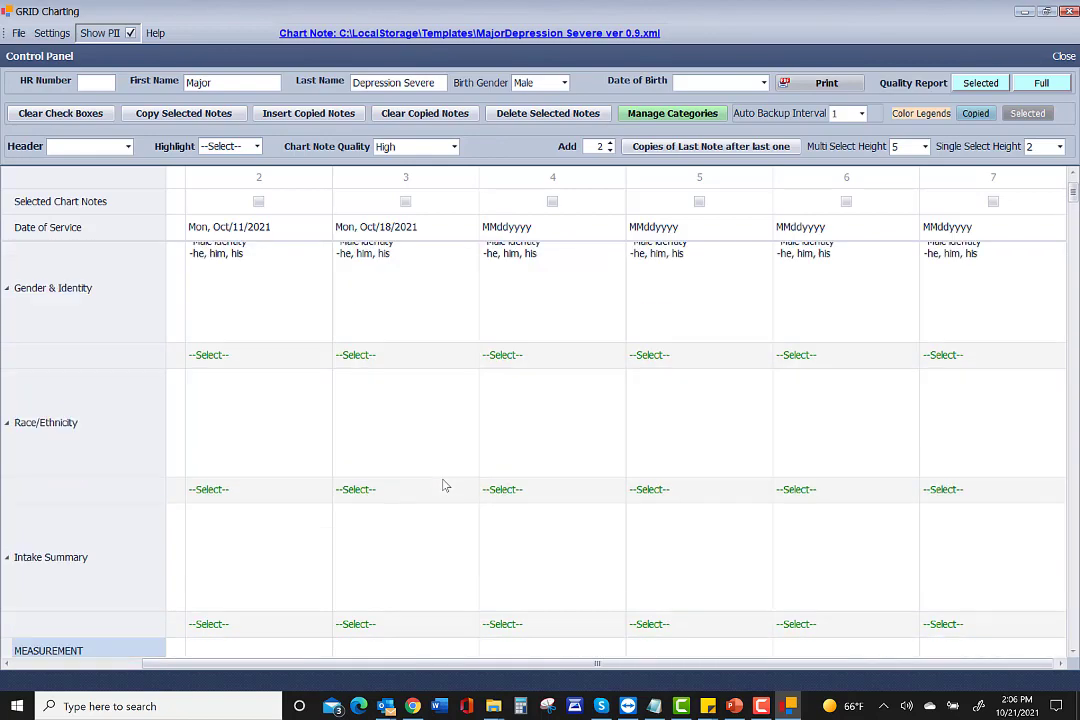
pyautogui.scroll(2, 446, 485)
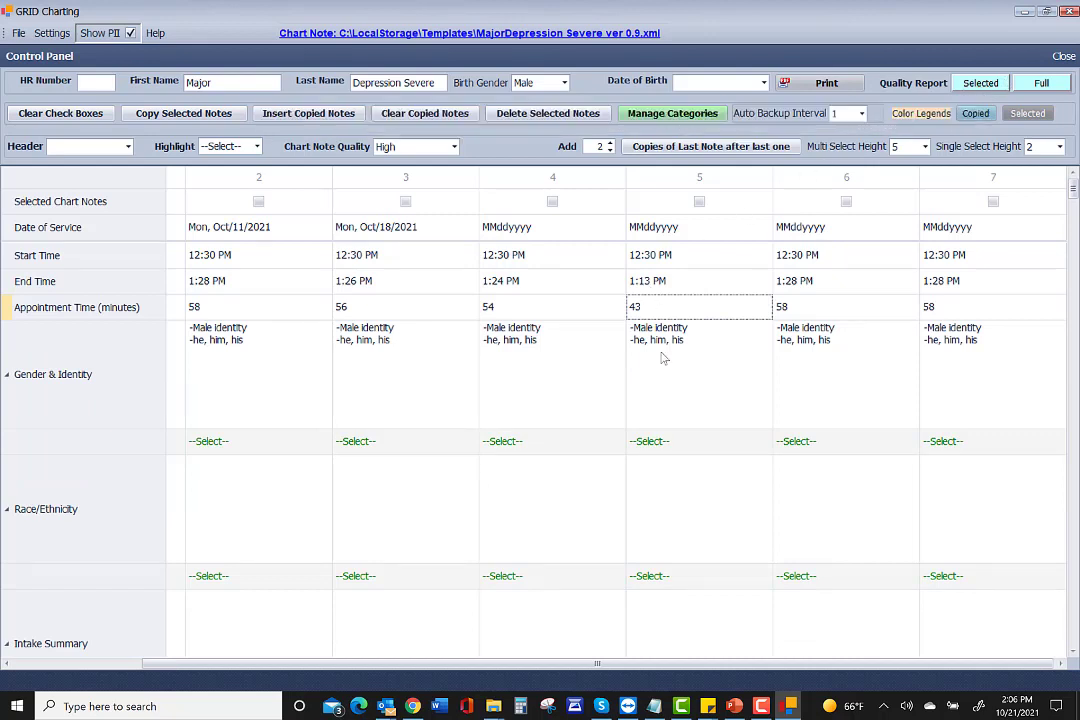
# Run the quality report for selected note 5, rated Minimal Quality (68%), and close the preview.
pyautogui.click(699, 203)
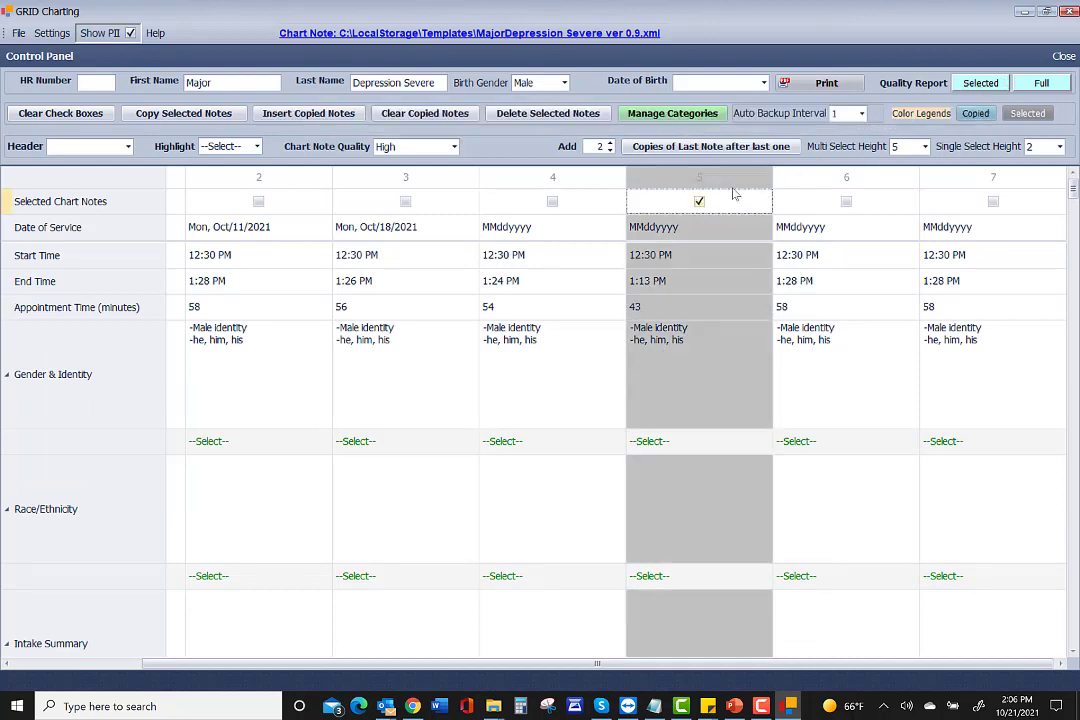
pyautogui.click(977, 86)
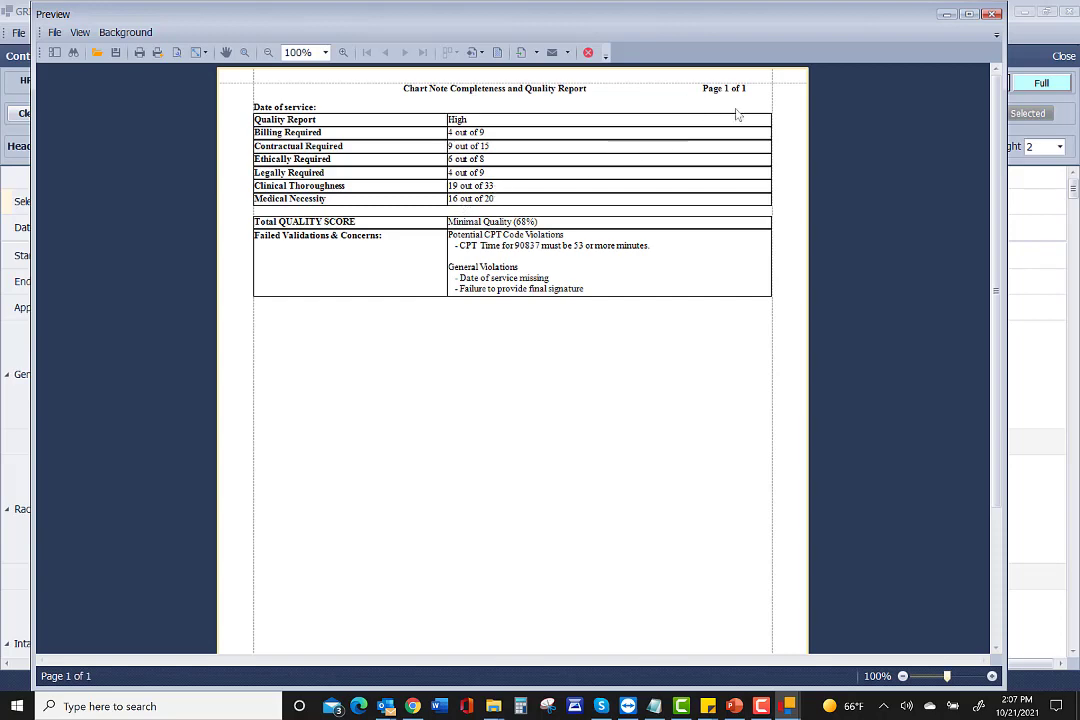
pyautogui.click(993, 14)
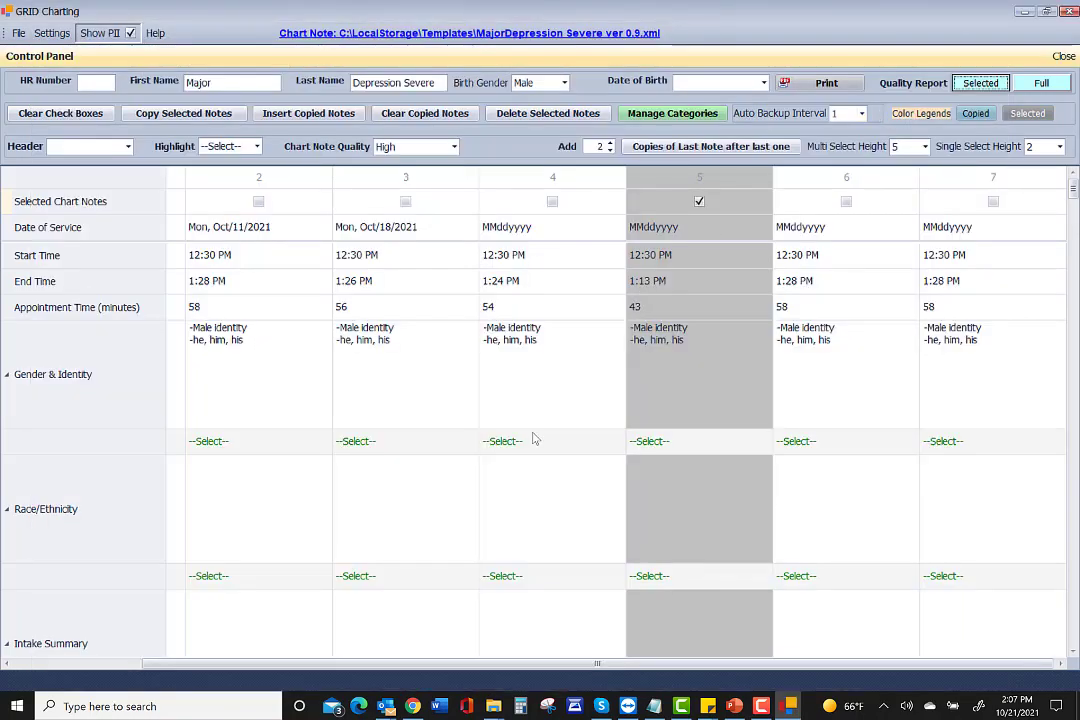
pyautogui.scroll(-10, 678, 483)
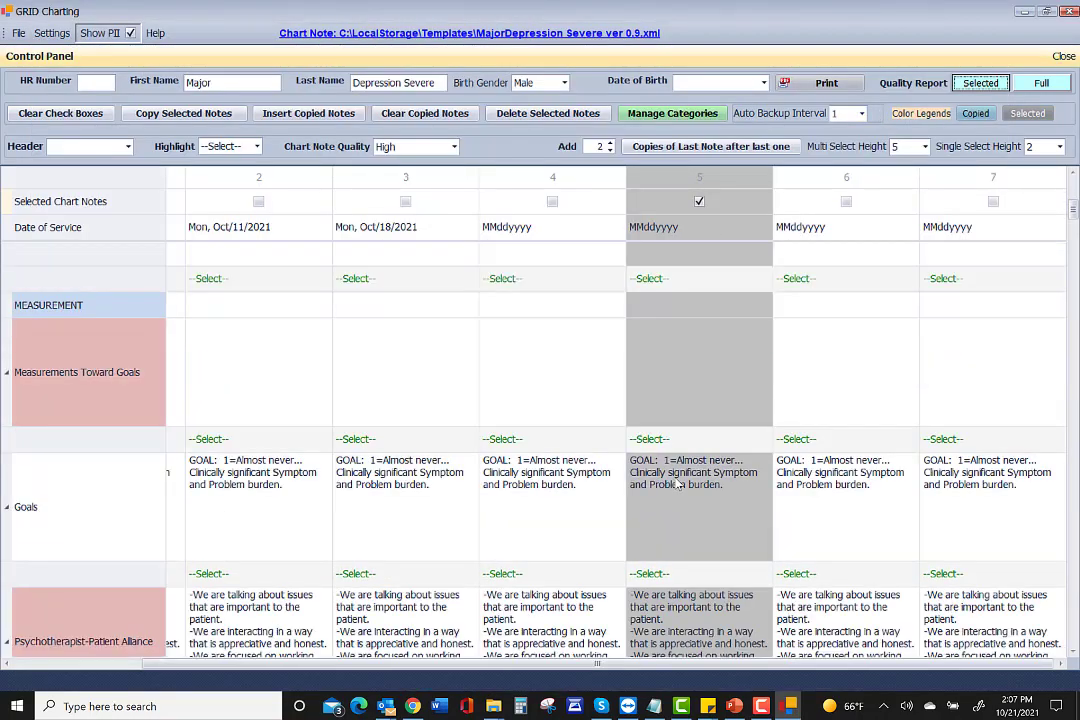
pyautogui.scroll(-8, 678, 483)
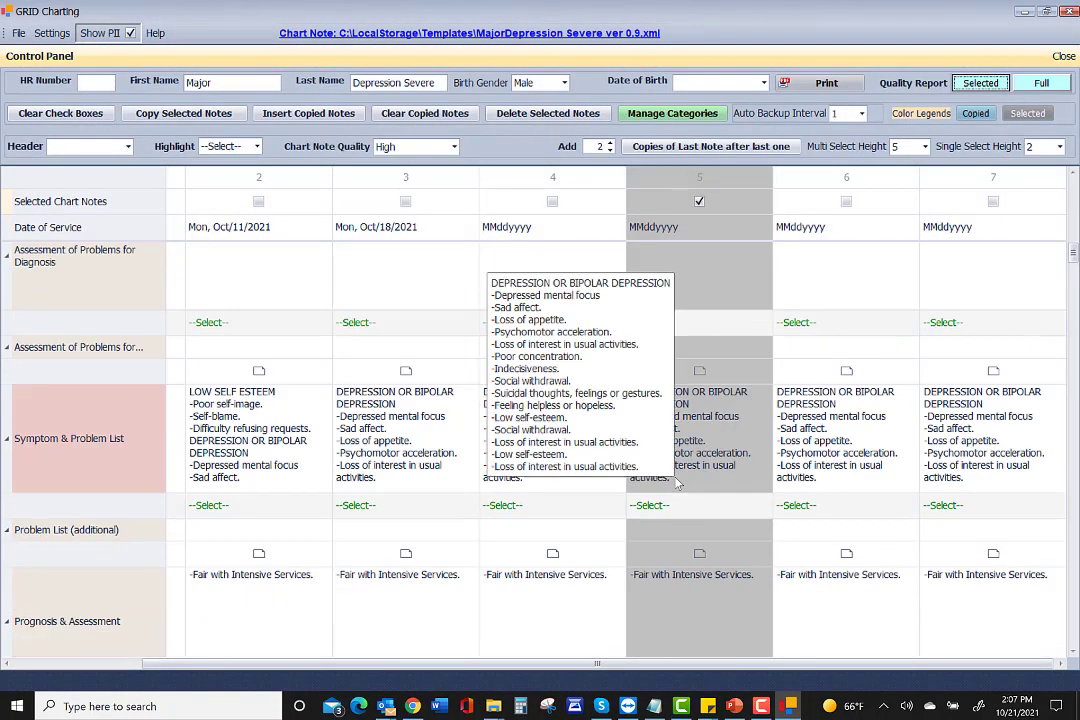
pyautogui.scroll(-3, 678, 483)
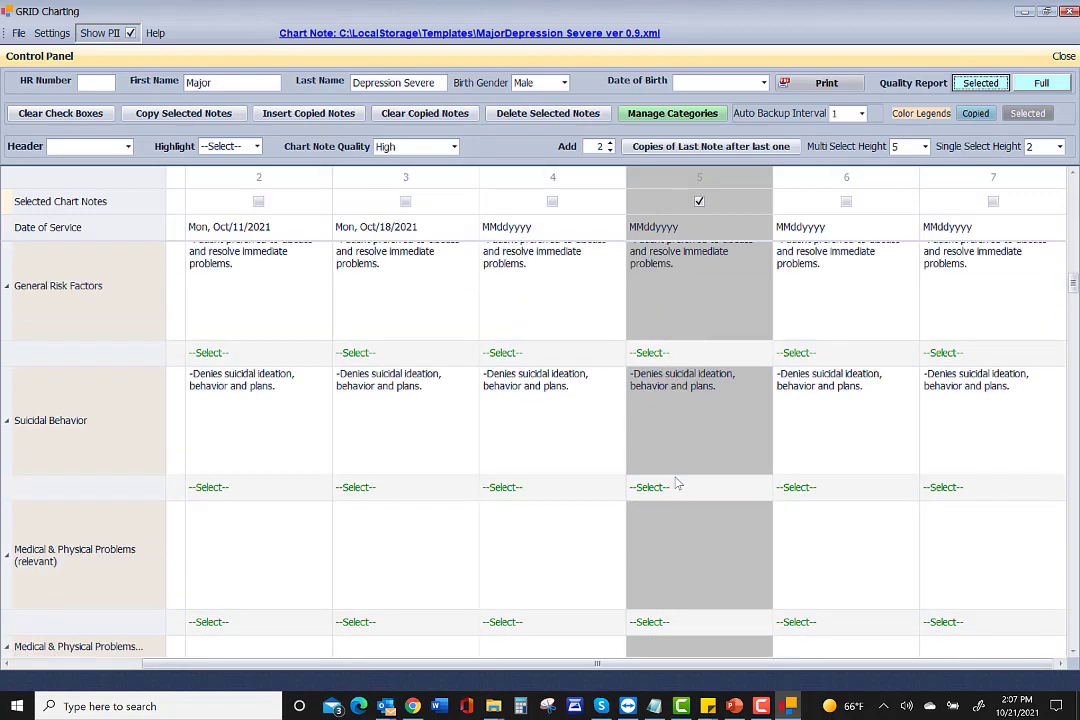
pyautogui.scroll(-4, 678, 483)
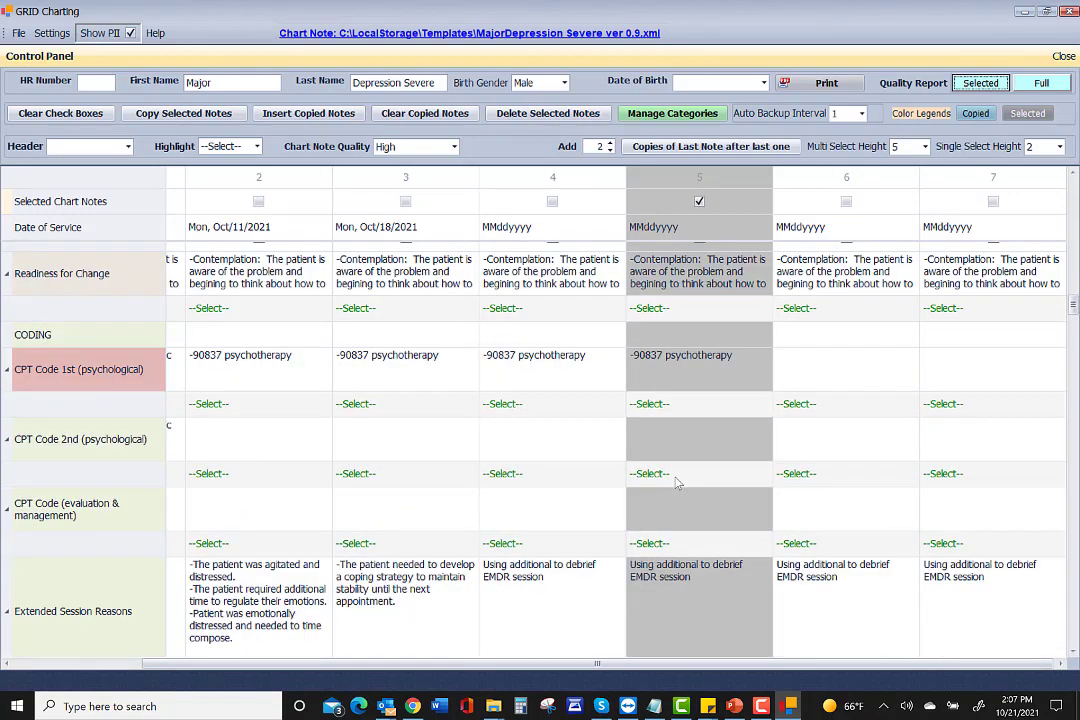
pyautogui.scroll(-2, 678, 483)
pyautogui.scroll(-1, 678, 483)
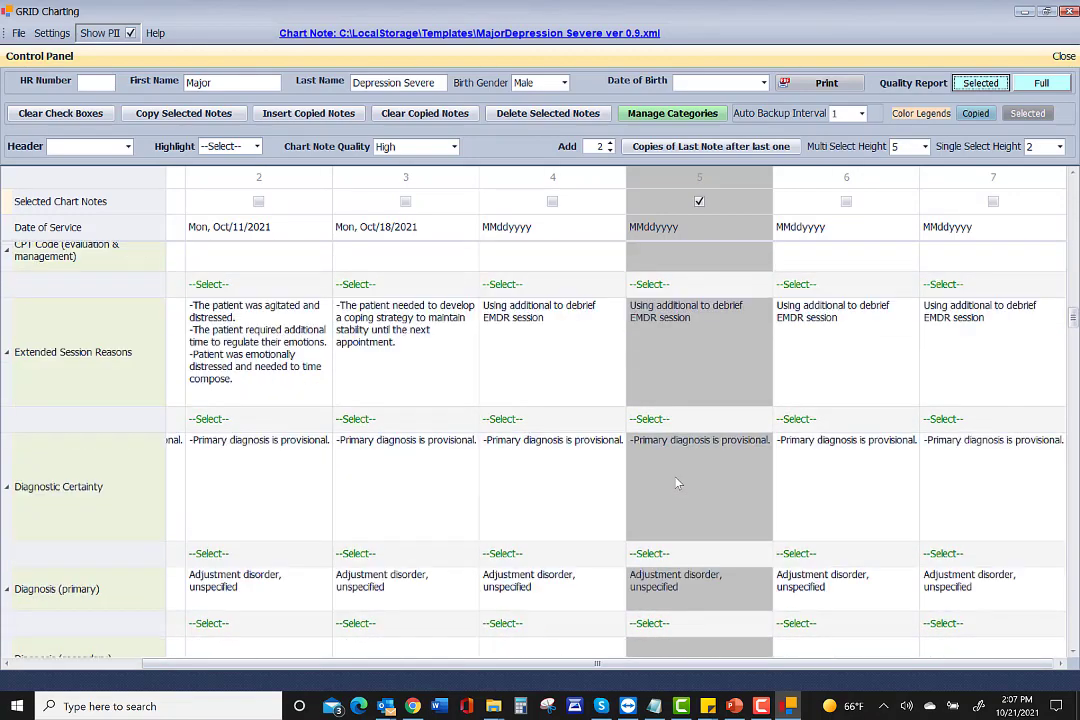
pyautogui.scroll(-1, 678, 483)
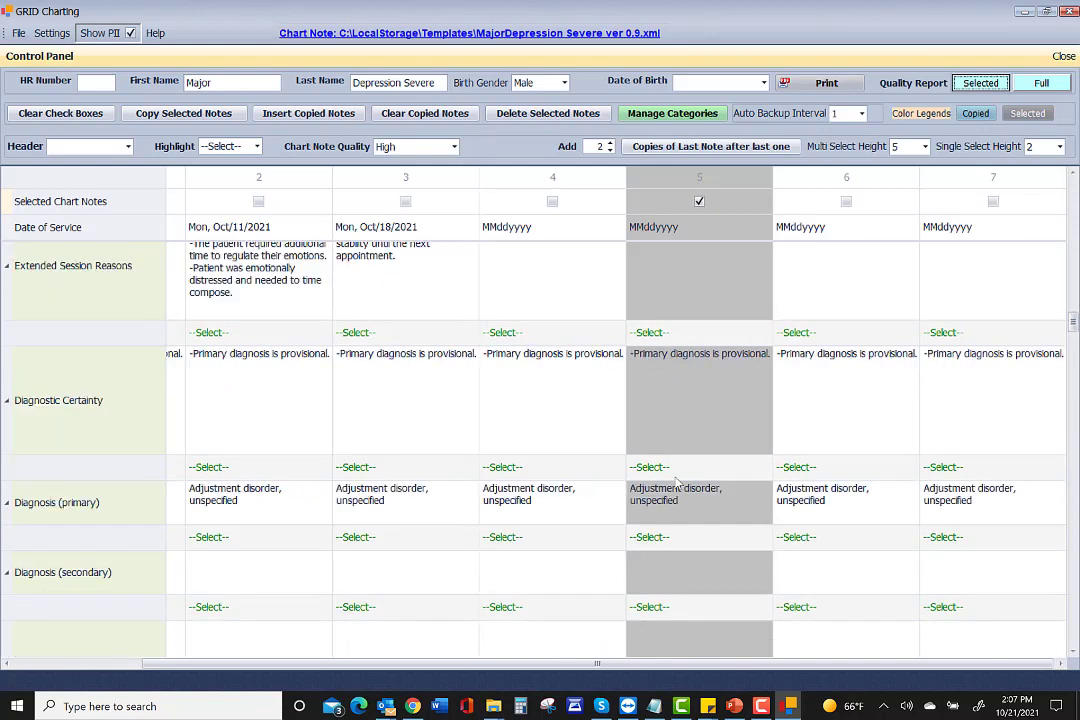
pyautogui.scroll(-1, 678, 483)
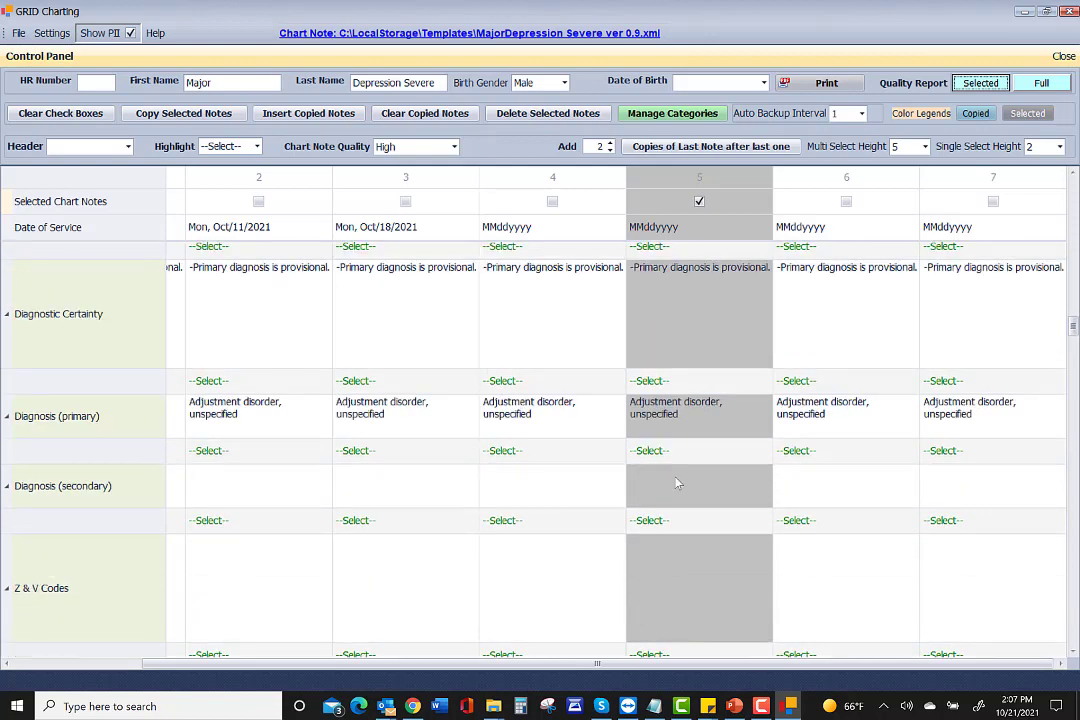
pyautogui.scroll(-2, 678, 483)
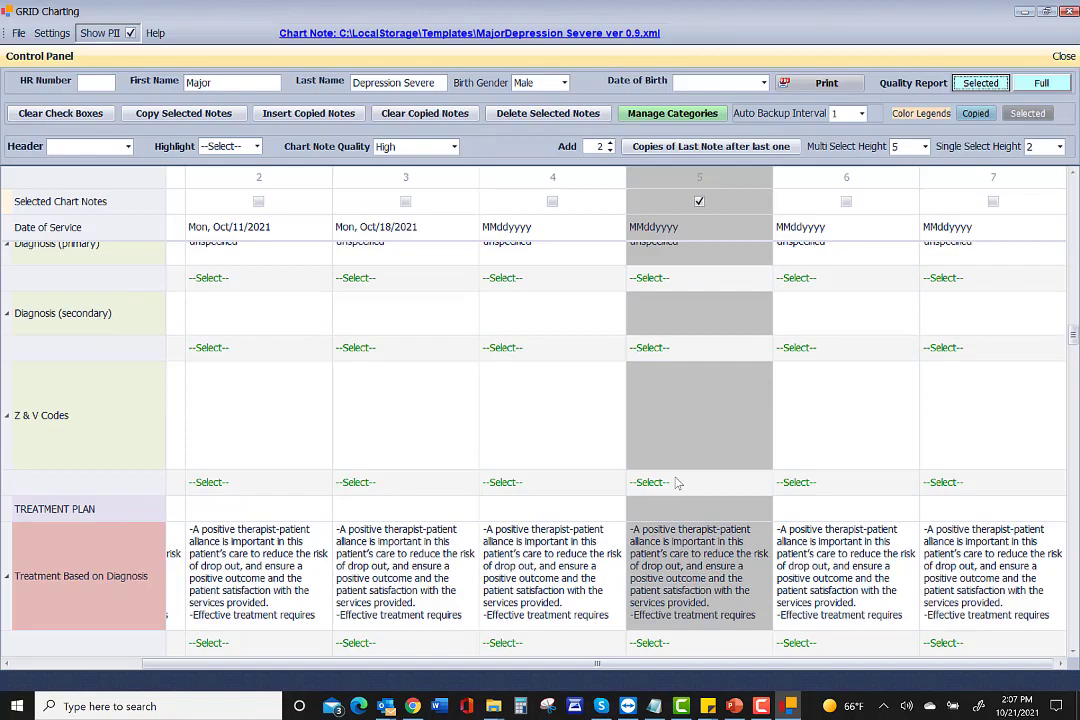
pyautogui.scroll(-2, 678, 483)
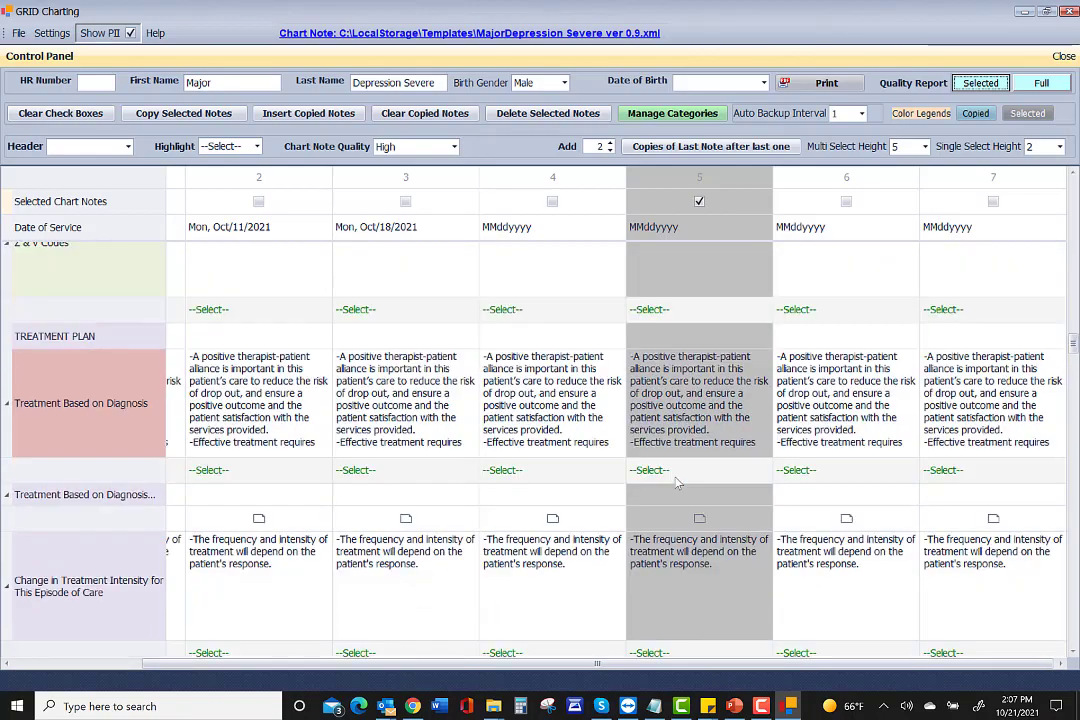
pyautogui.scroll(4, 678, 483)
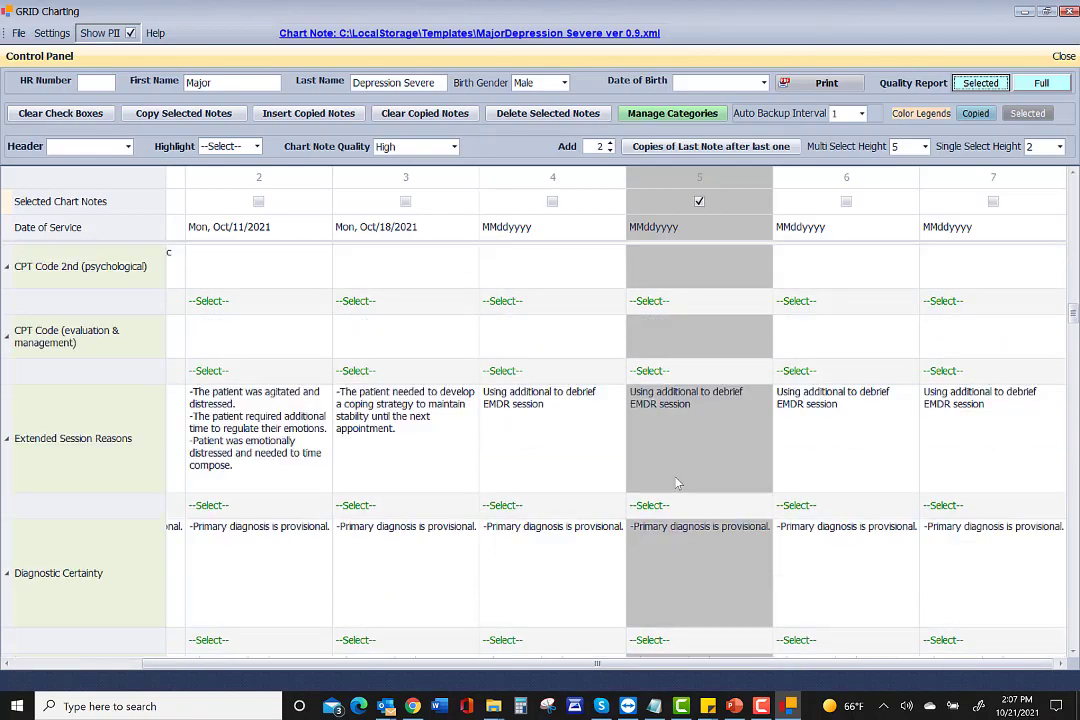
pyautogui.scroll(2, 678, 483)
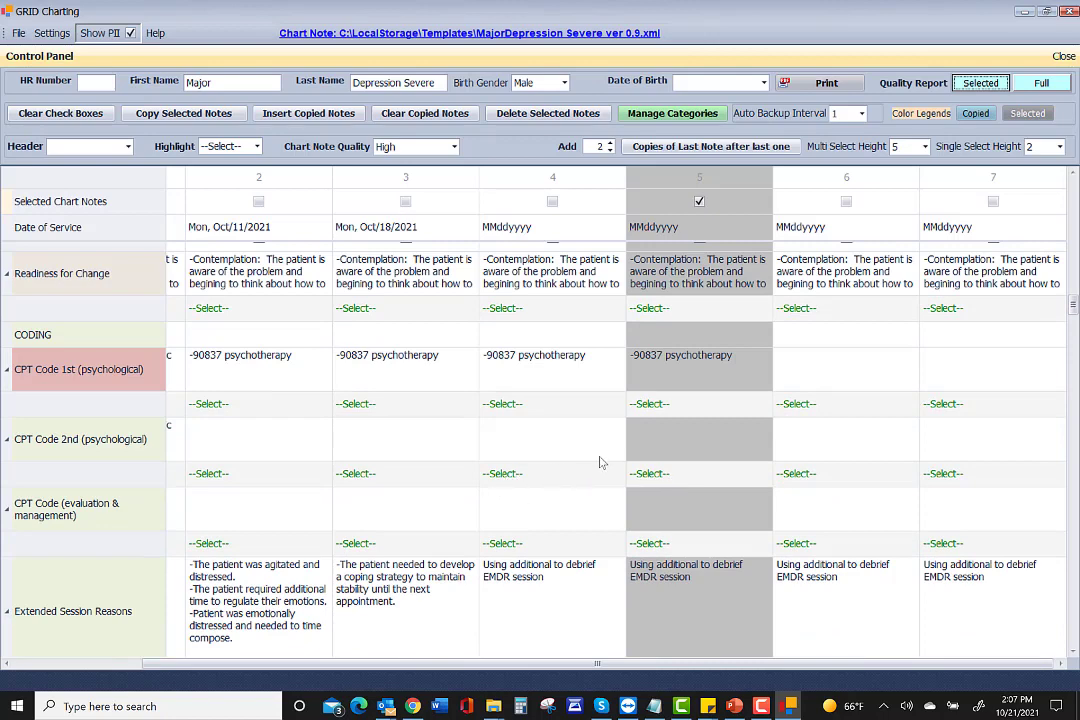
# Set note 5's first CPT code to 90834 psychotherapy and rerun its quality report, still 68%.
pyautogui.click(661, 405)
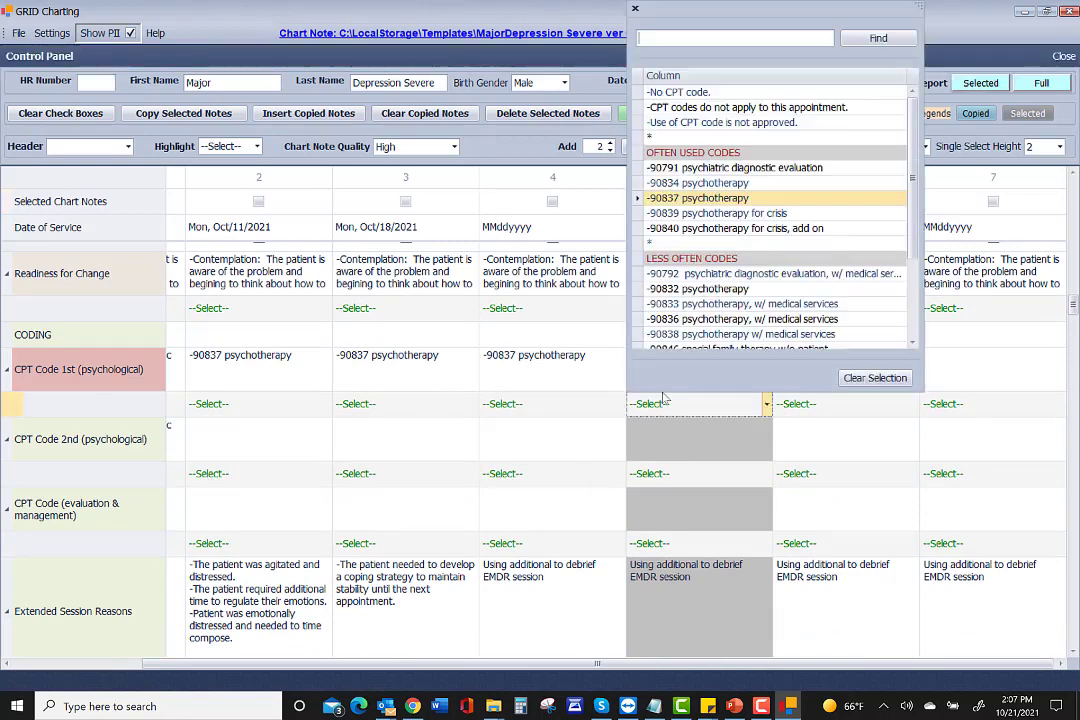
pyautogui.click(669, 184)
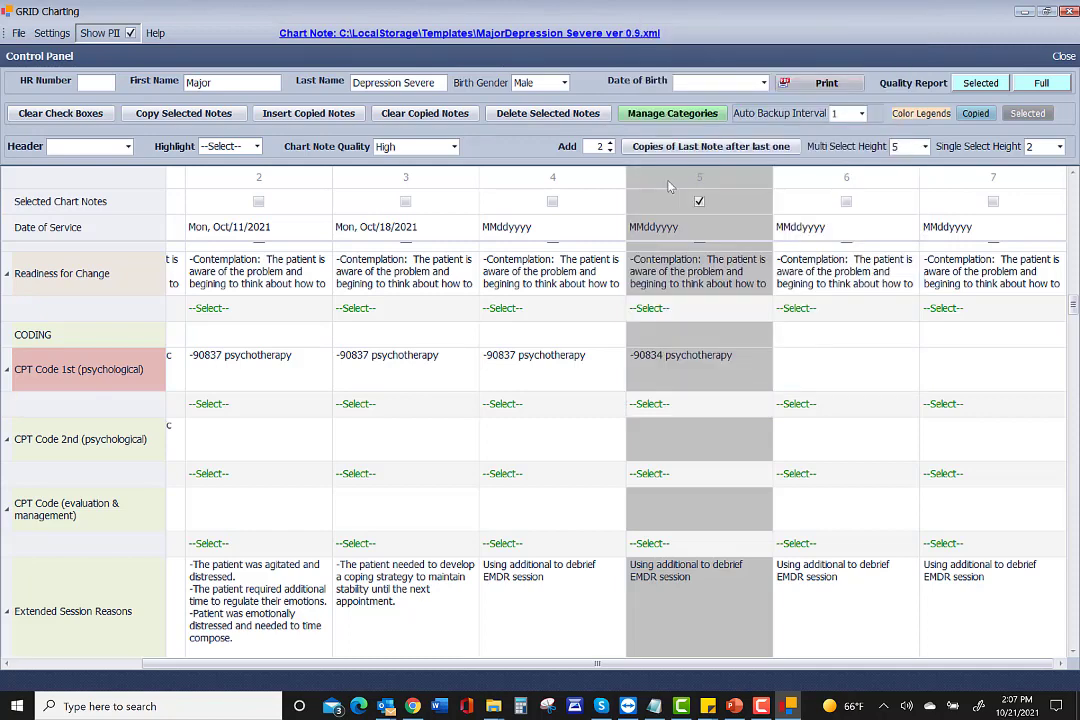
pyautogui.click(984, 84)
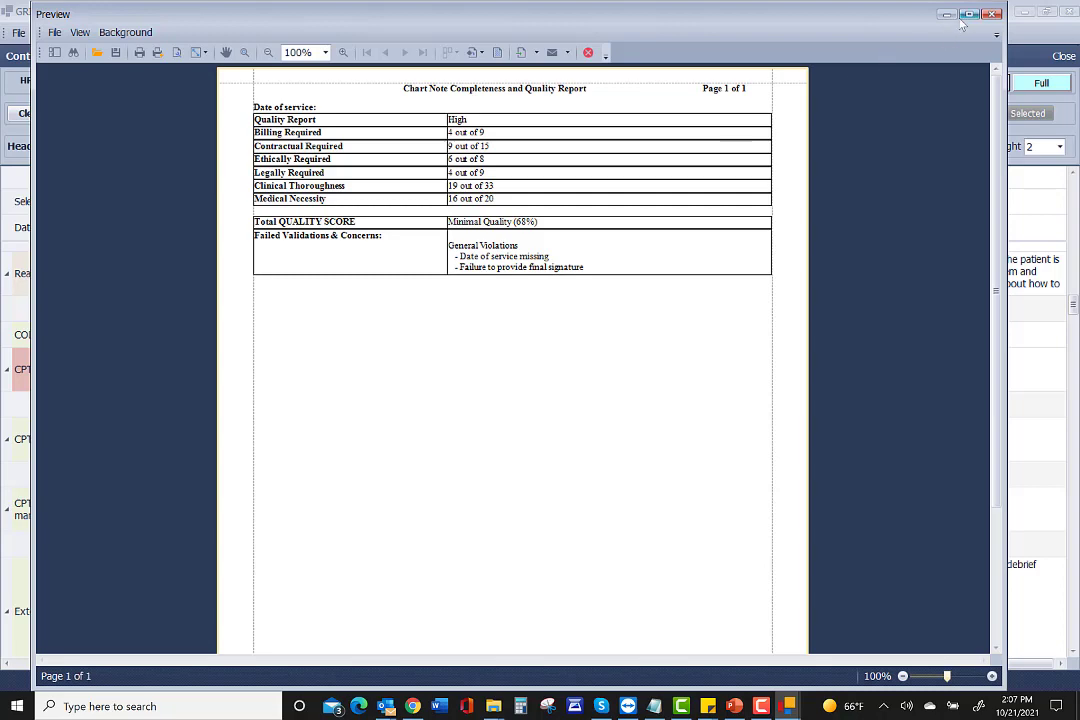
pyautogui.click(991, 15)
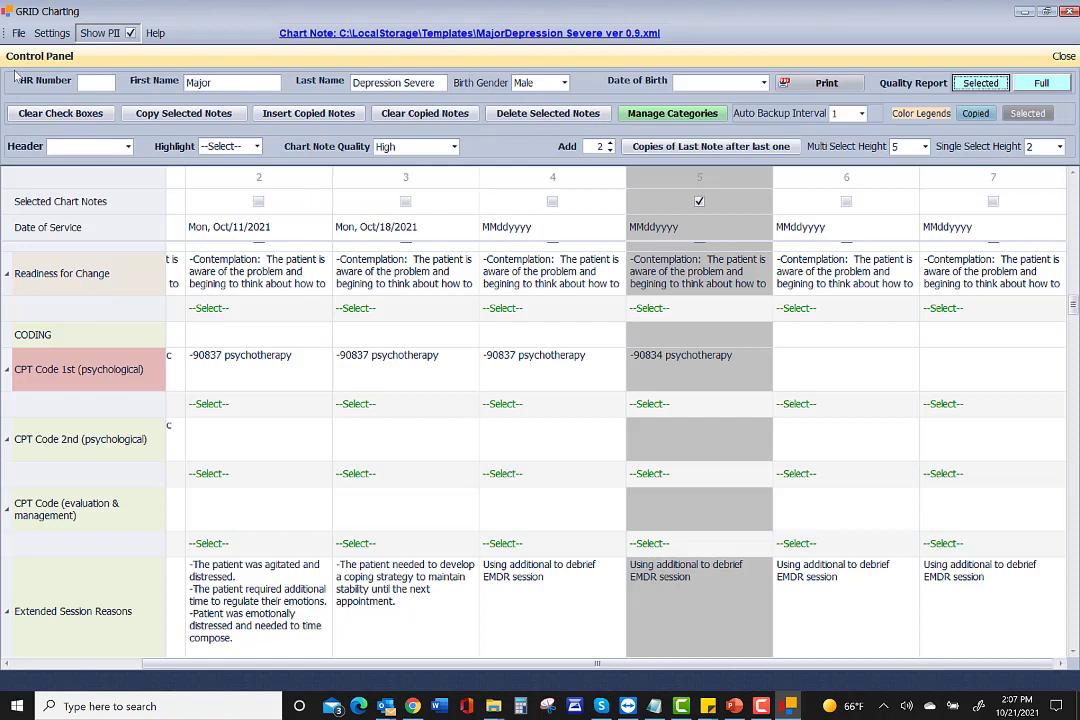
# Filter the grid to the MEDICAL NECESSITY header and review its rows from top to bottom.
pyautogui.click(62, 146)
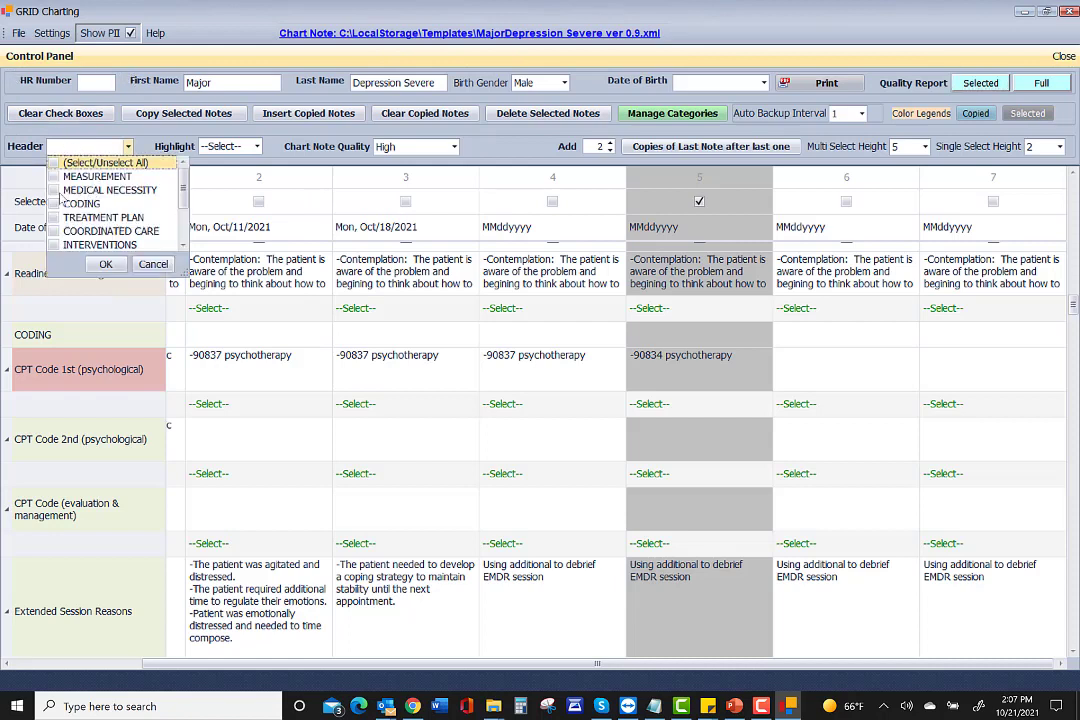
pyautogui.click(62, 189)
pyautogui.click(101, 264)
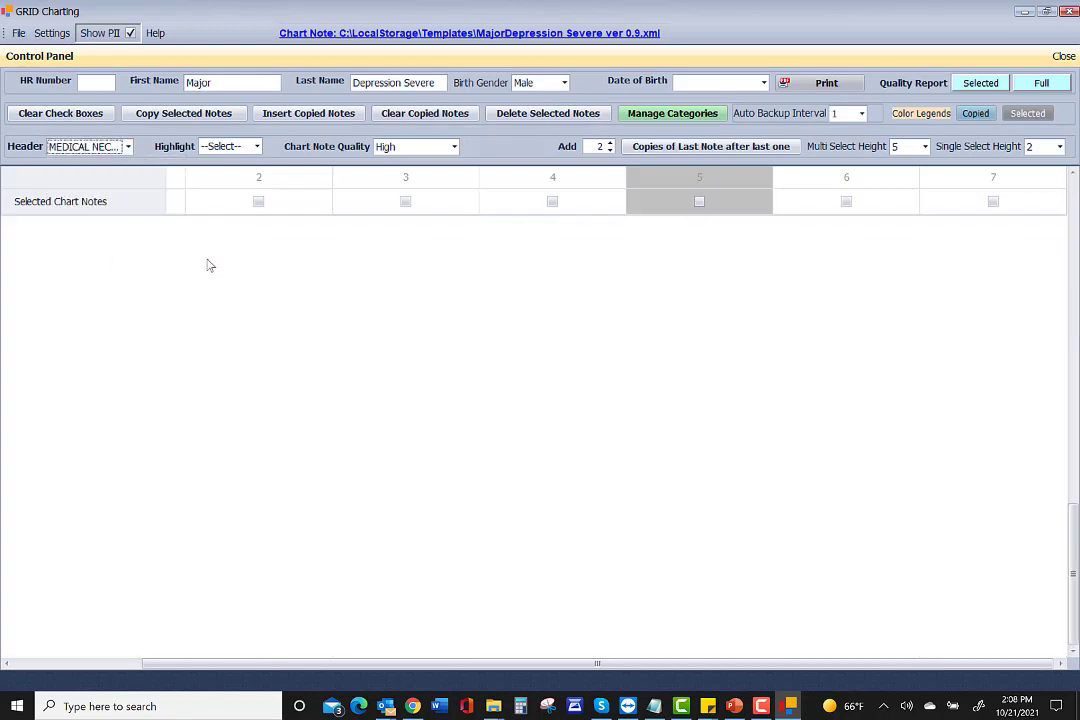
pyautogui.scroll(10, 68, 290)
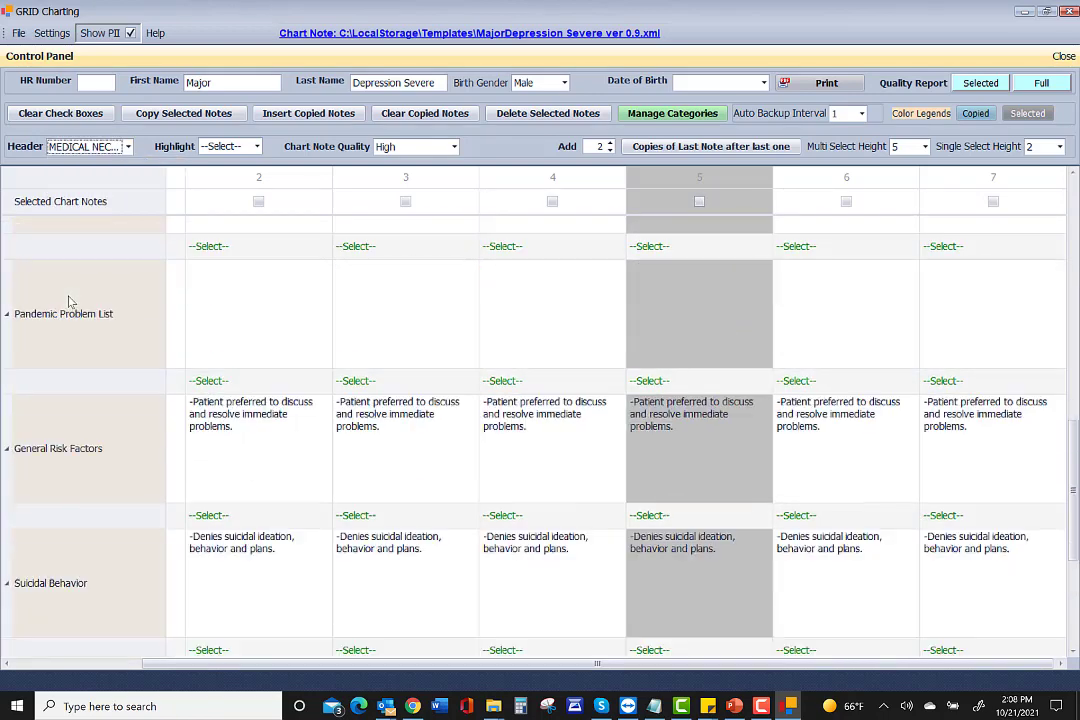
pyautogui.scroll(8, 70, 302)
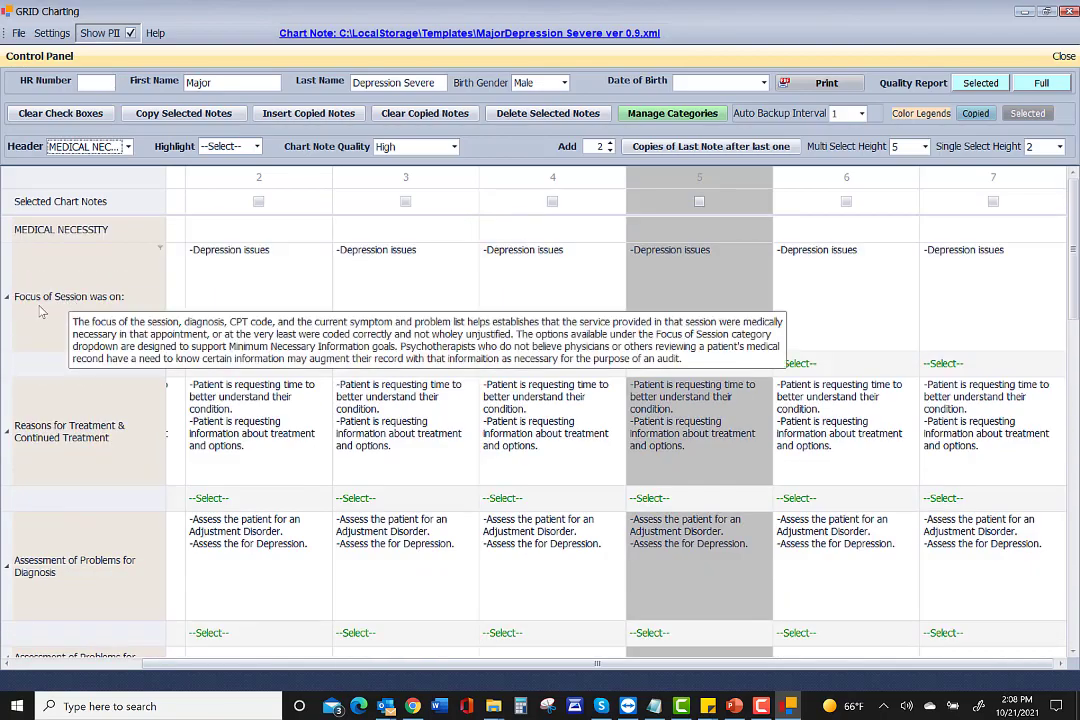
pyautogui.scroll(-2, 55, 305)
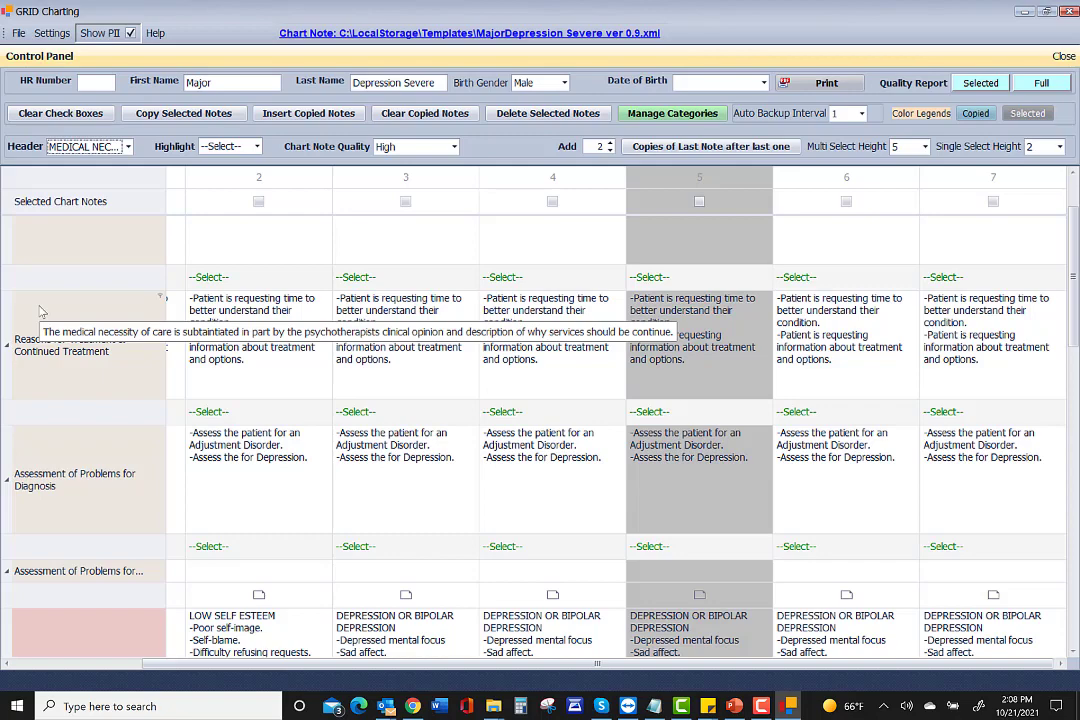
pyautogui.scroll(-5, 40, 312)
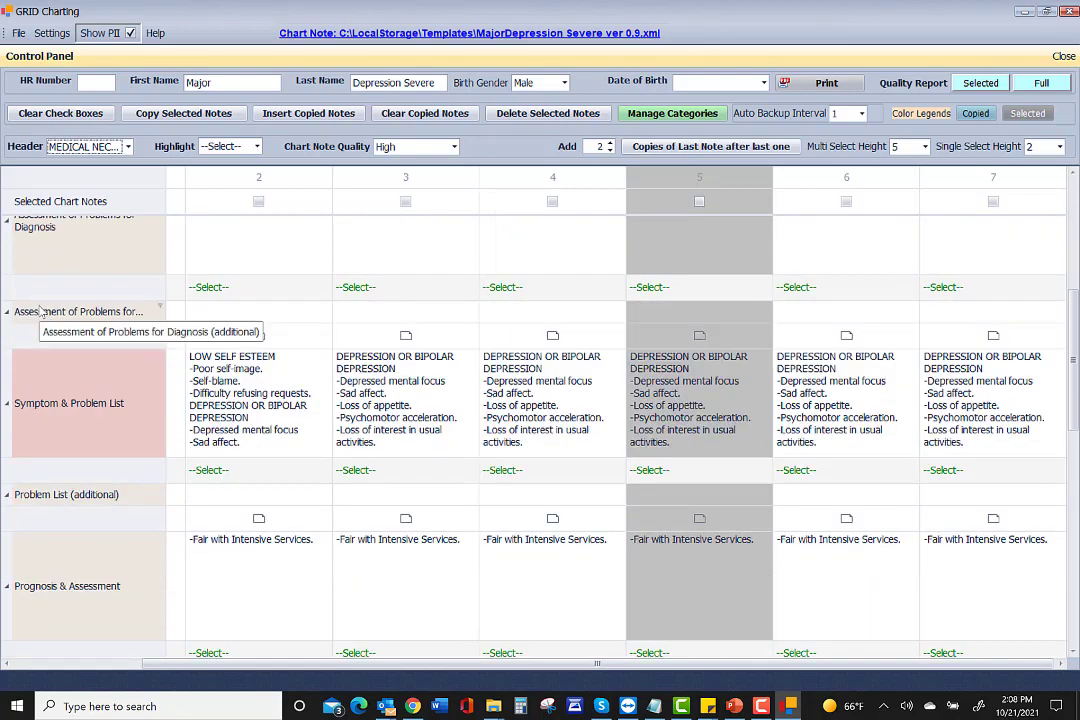
pyautogui.scroll(-3, 40, 312)
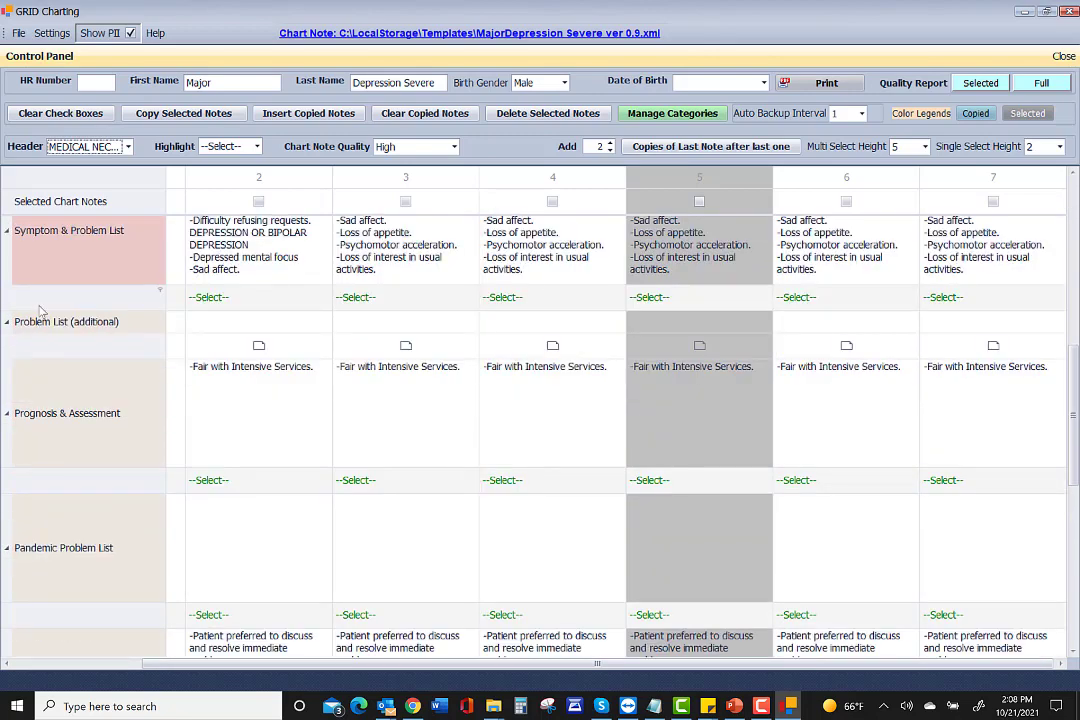
pyautogui.scroll(-2, 38, 437)
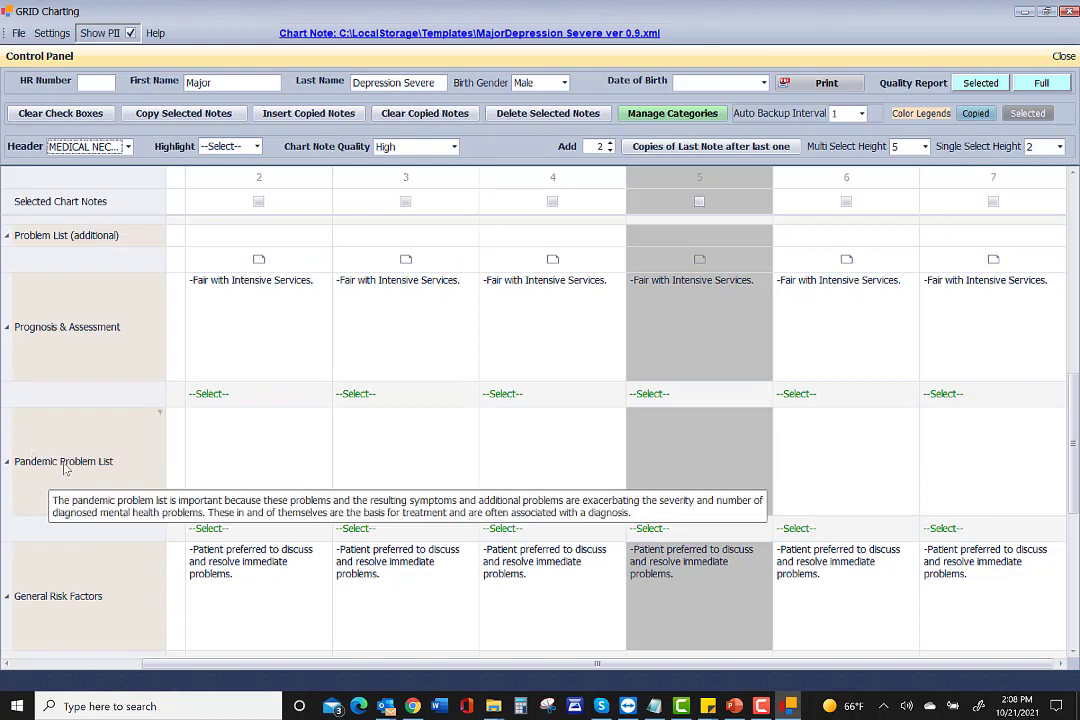
pyautogui.scroll(-2, 40, 470)
pyautogui.scroll(-3, 44, 565)
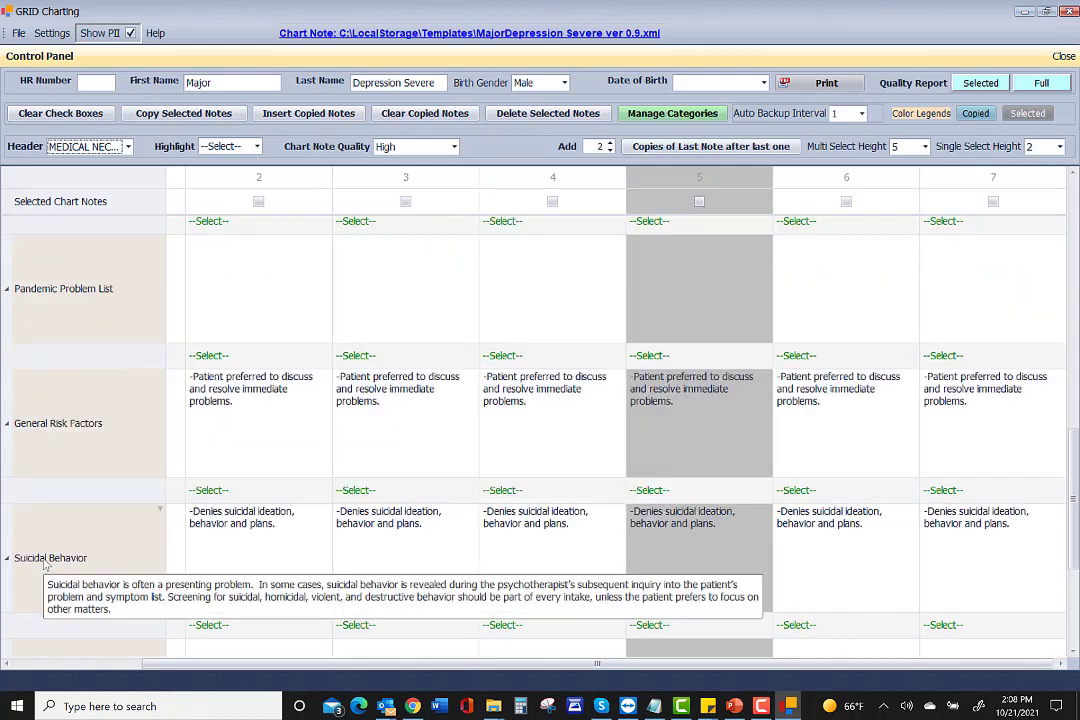
pyautogui.scroll(-3, 44, 565)
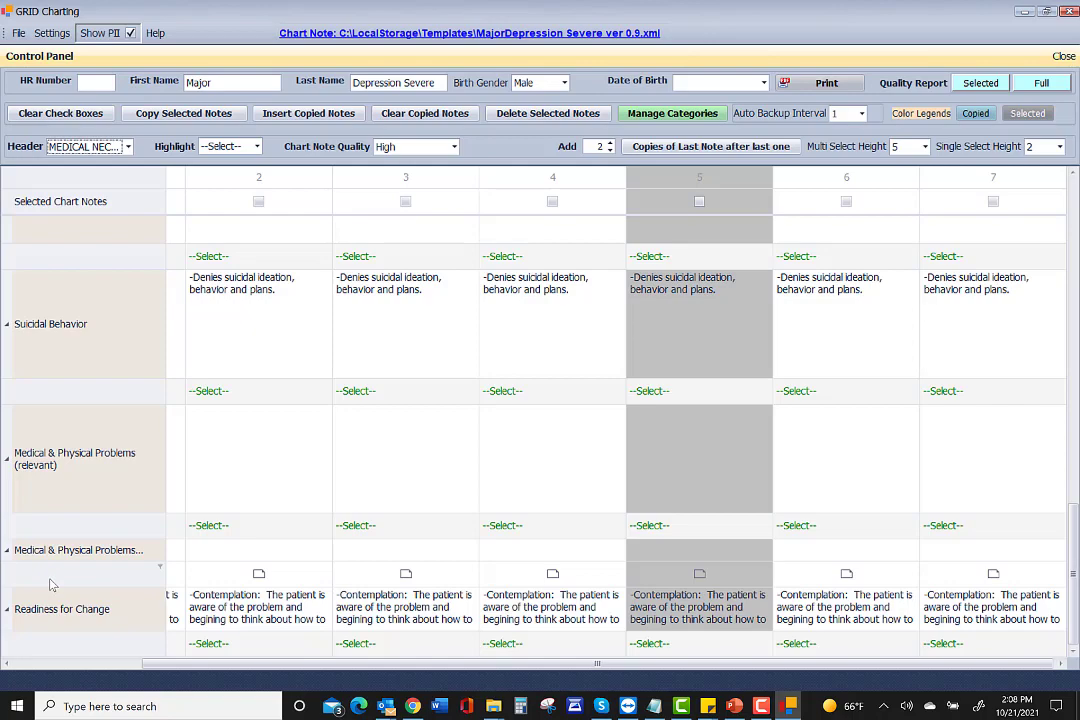
pyautogui.scroll(8, 52, 585)
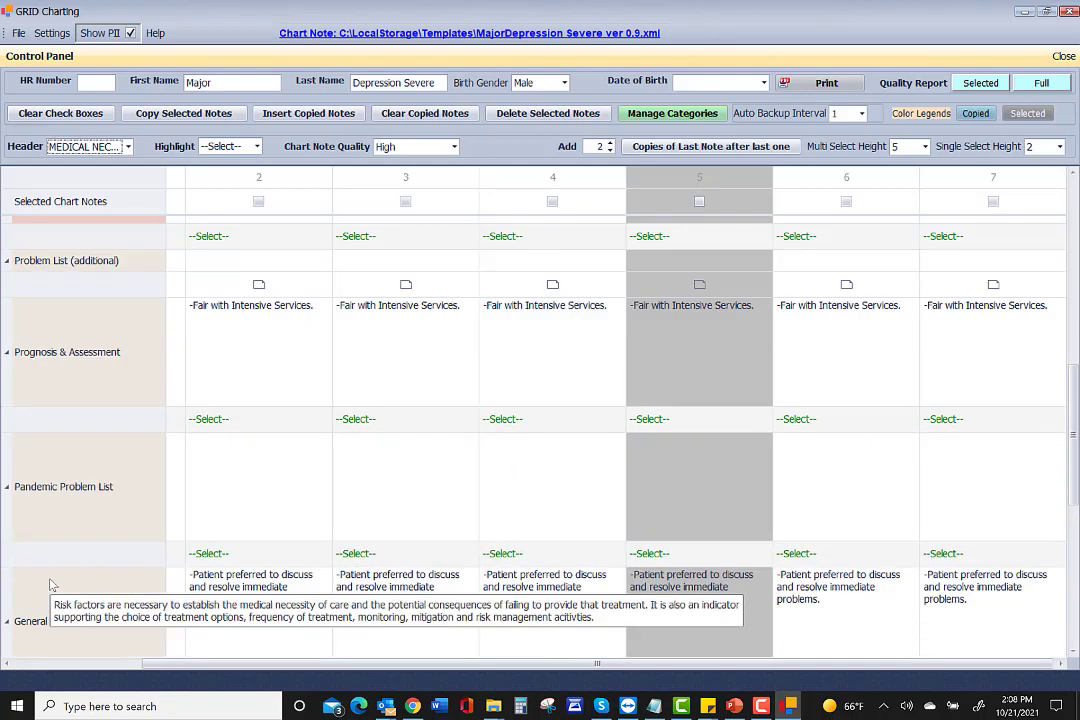
pyautogui.scroll(2, 52, 585)
pyautogui.scroll(2, 52, 585)
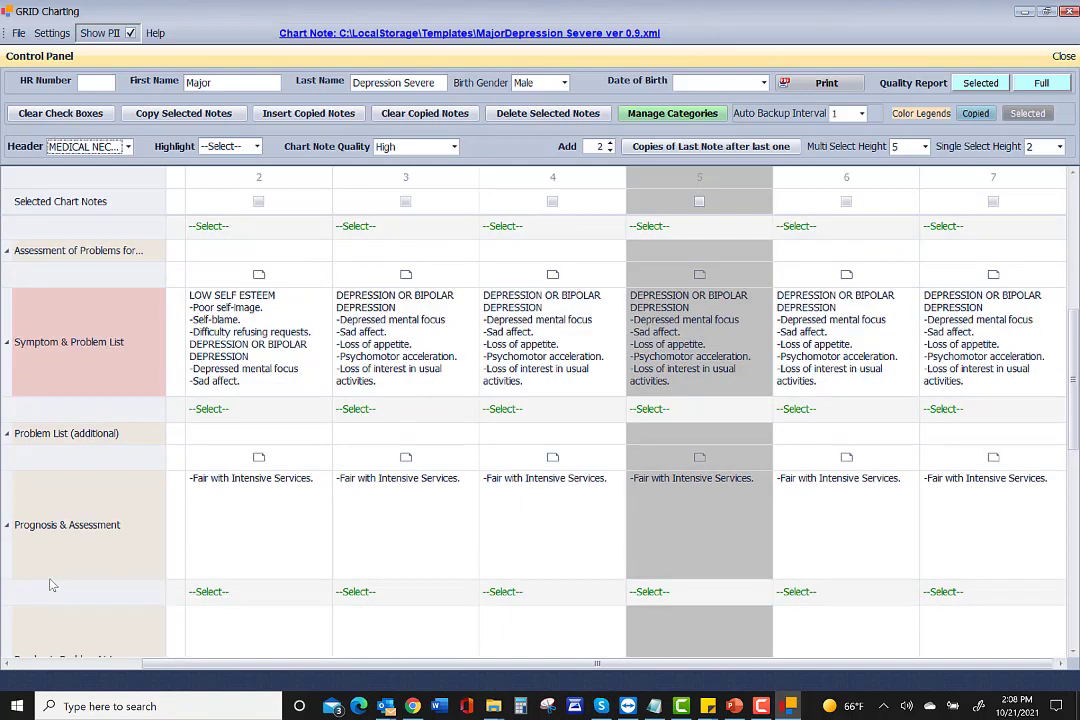
pyautogui.scroll(2, 52, 585)
pyautogui.scroll(6, 50, 580)
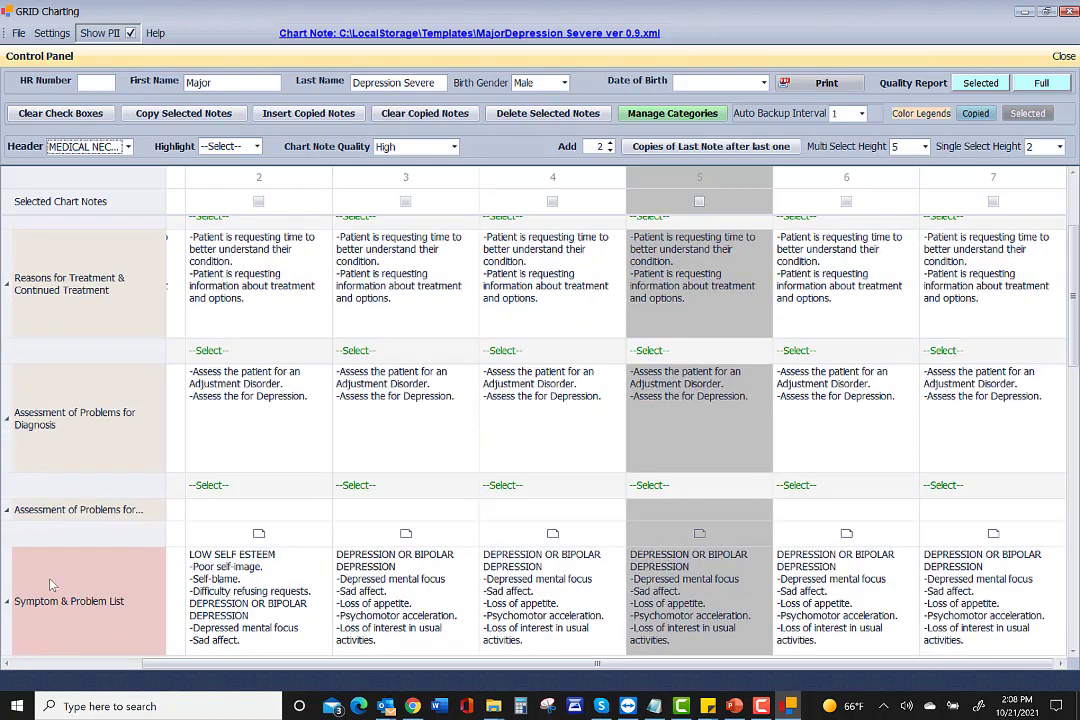
pyautogui.scroll(2, 52, 585)
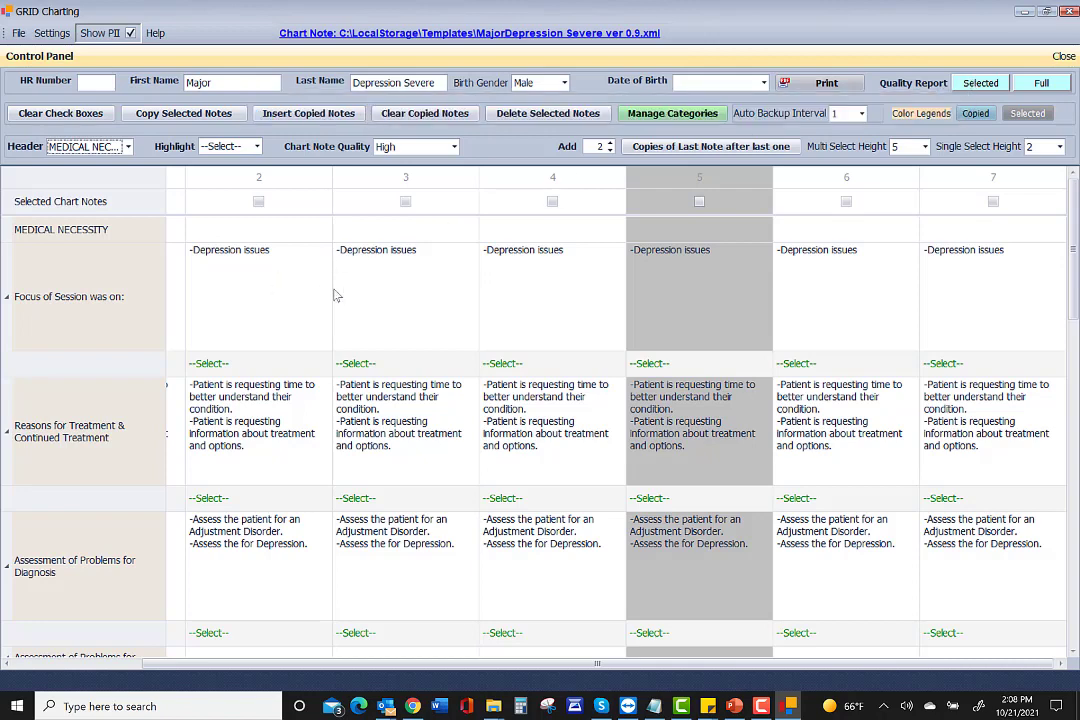
# Tick Anxiety issues in note 5's Focus of Session checklist, keeping Depression issues.
pyautogui.click(659, 366)
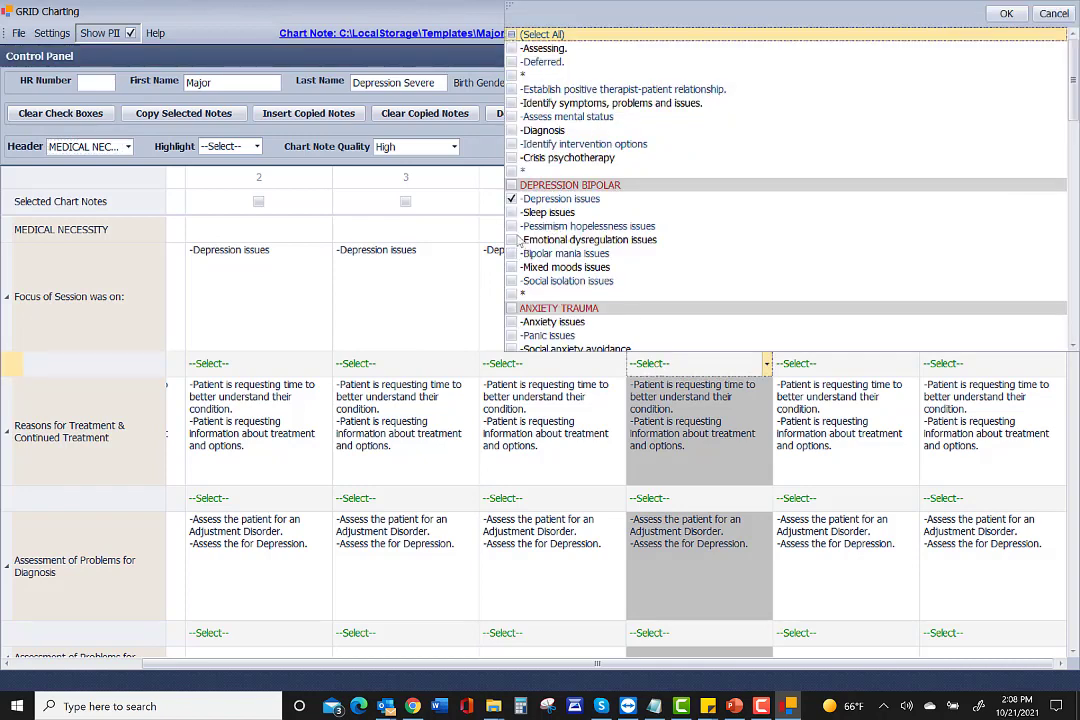
pyautogui.scroll(-2, 518, 243)
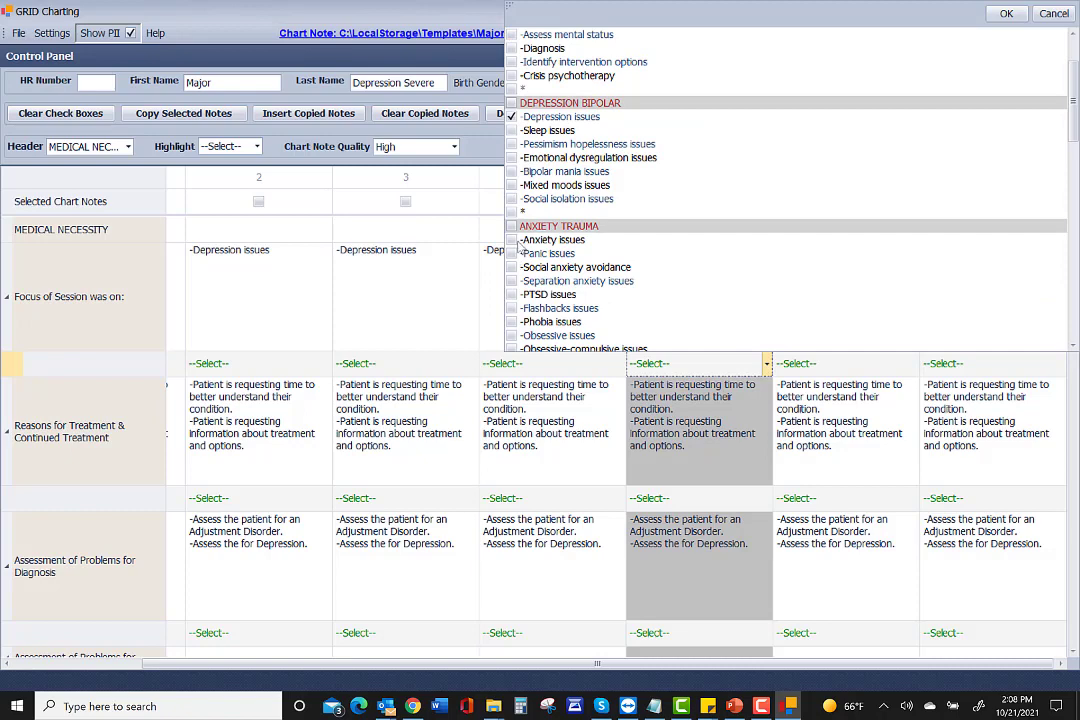
pyautogui.click(518, 244)
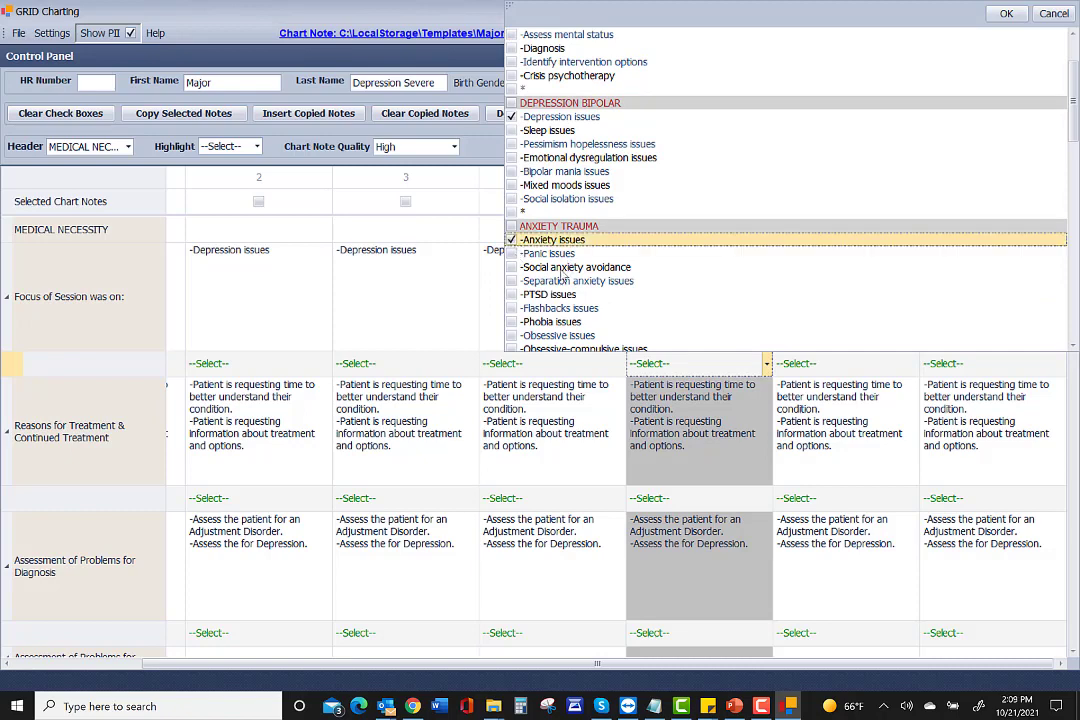
pyautogui.click(673, 365)
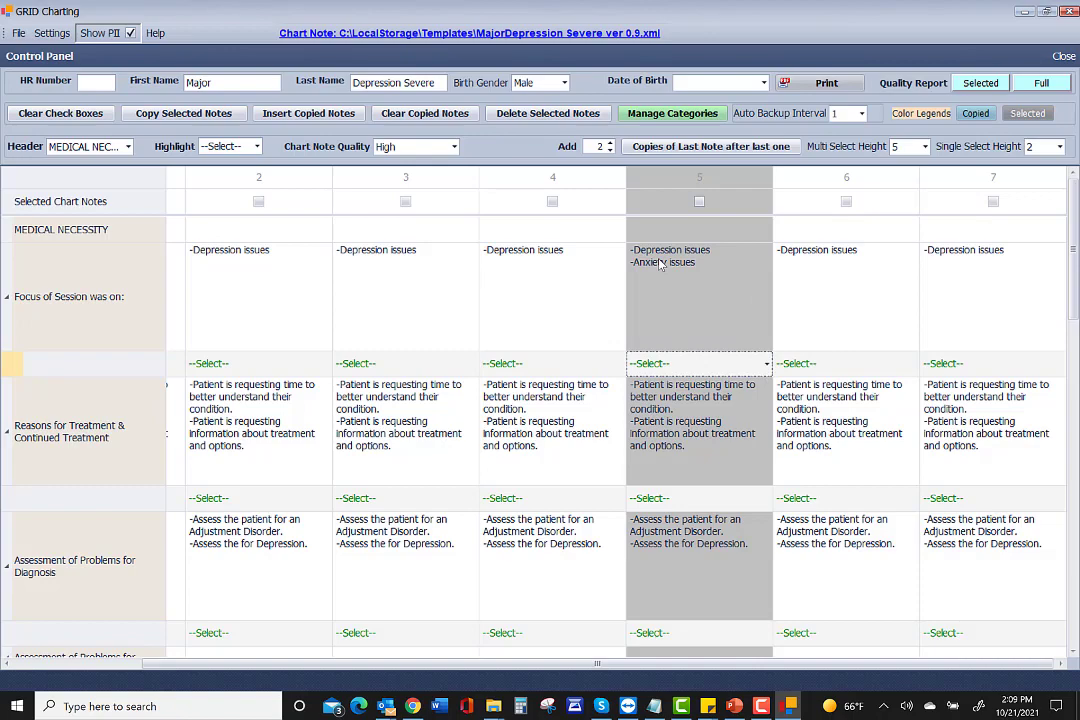
pyautogui.scroll(-3, 421, 385)
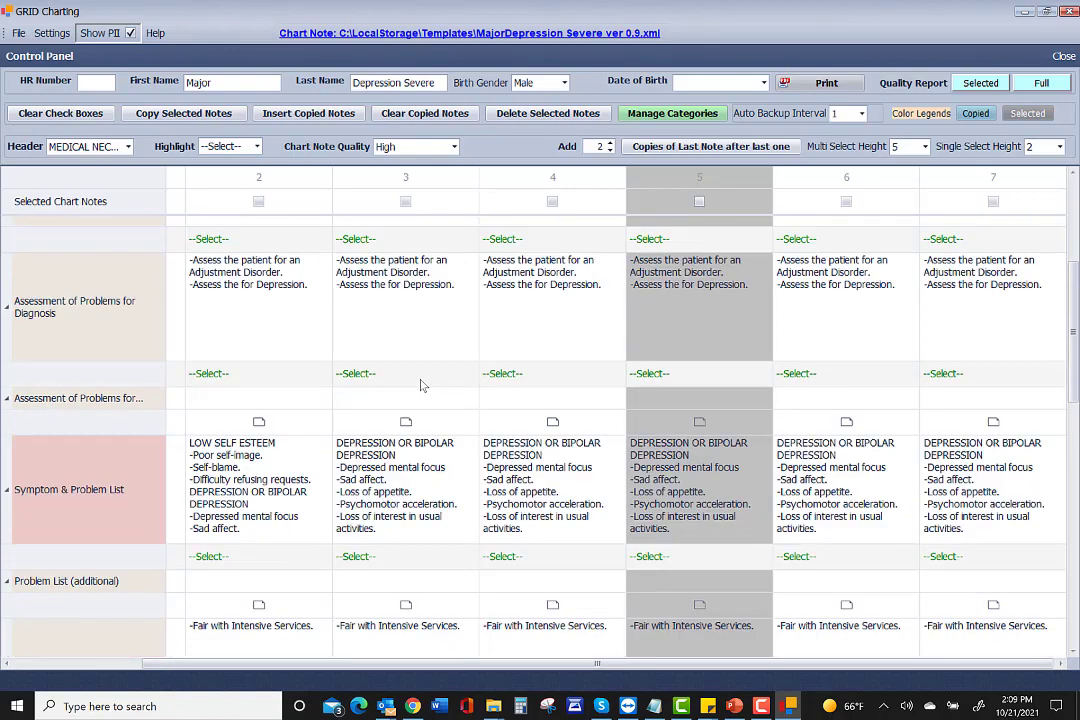
# Mark Feeling helpless or hopeless in note 6's Symptom & Problem List and dismiss the password prompt.
pyautogui.scroll(-1, 421, 385)
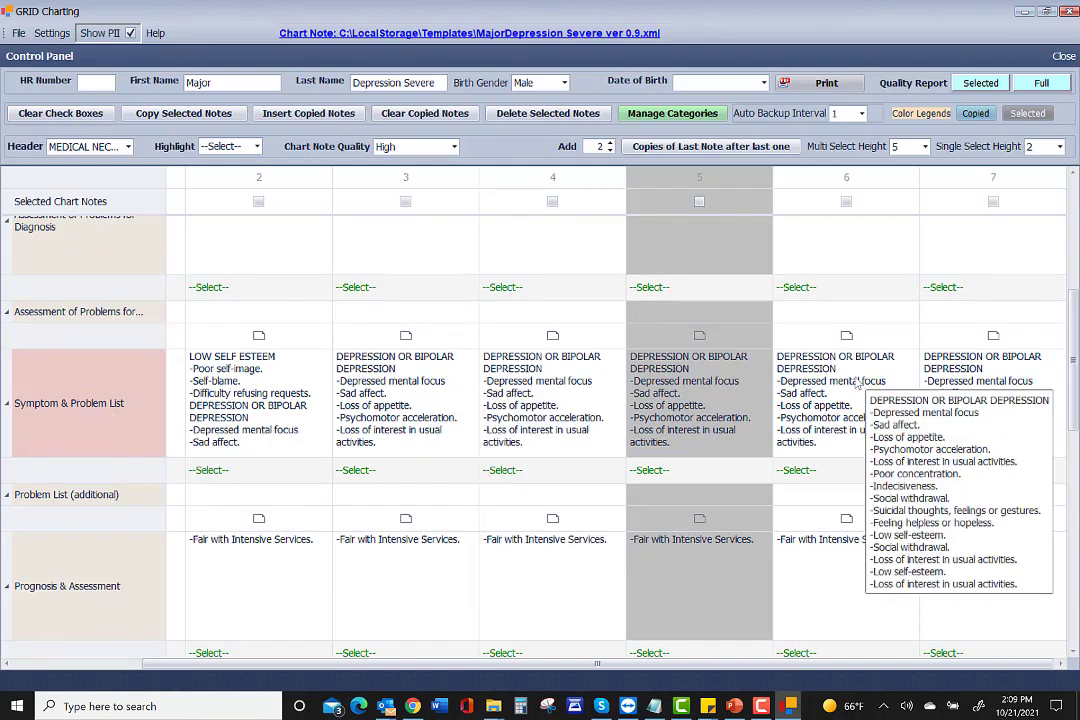
pyautogui.click(824, 478)
pyautogui.scroll(-10, 620, 375)
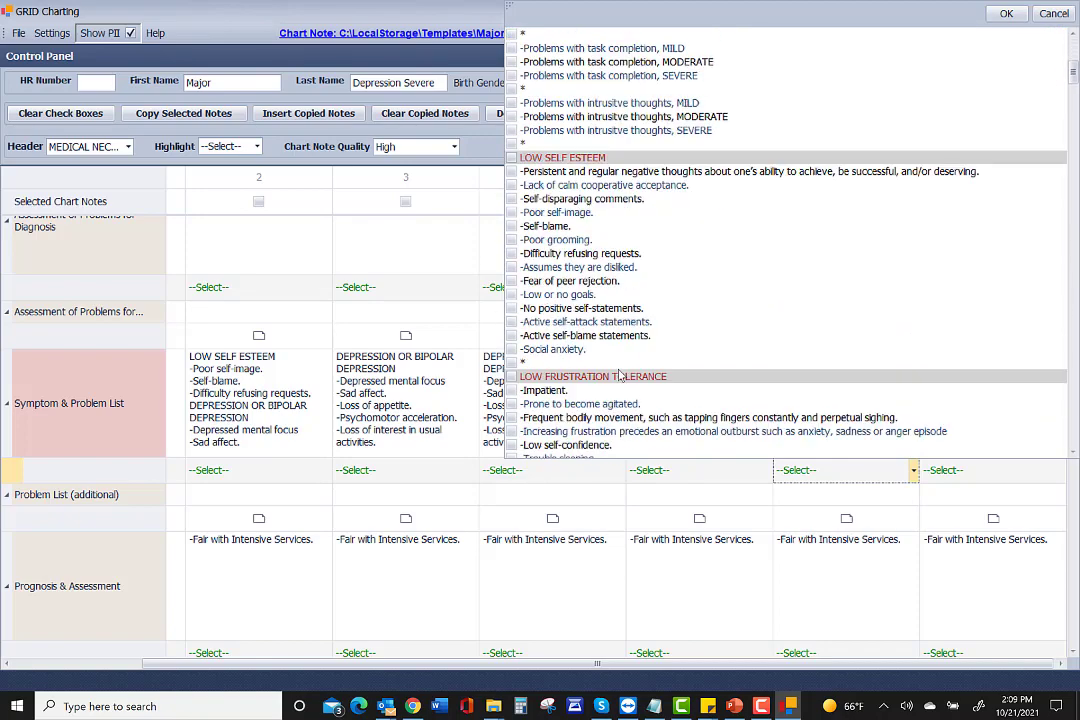
pyautogui.scroll(-15, 620, 375)
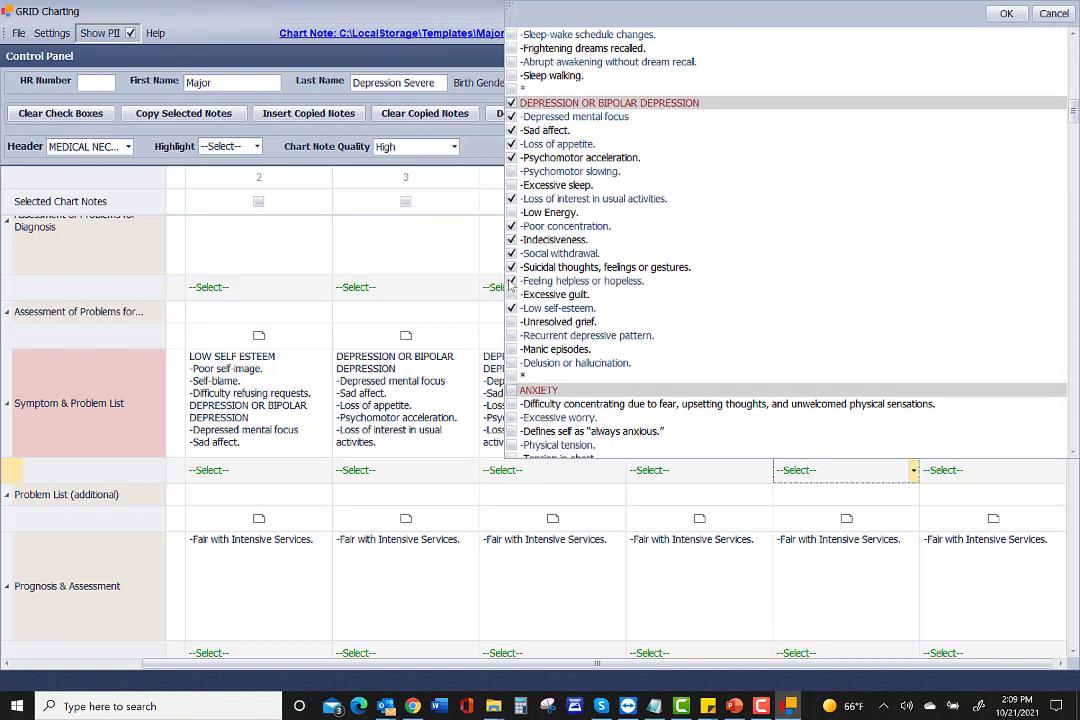
pyautogui.click(511, 283)
pyautogui.click(567, 404)
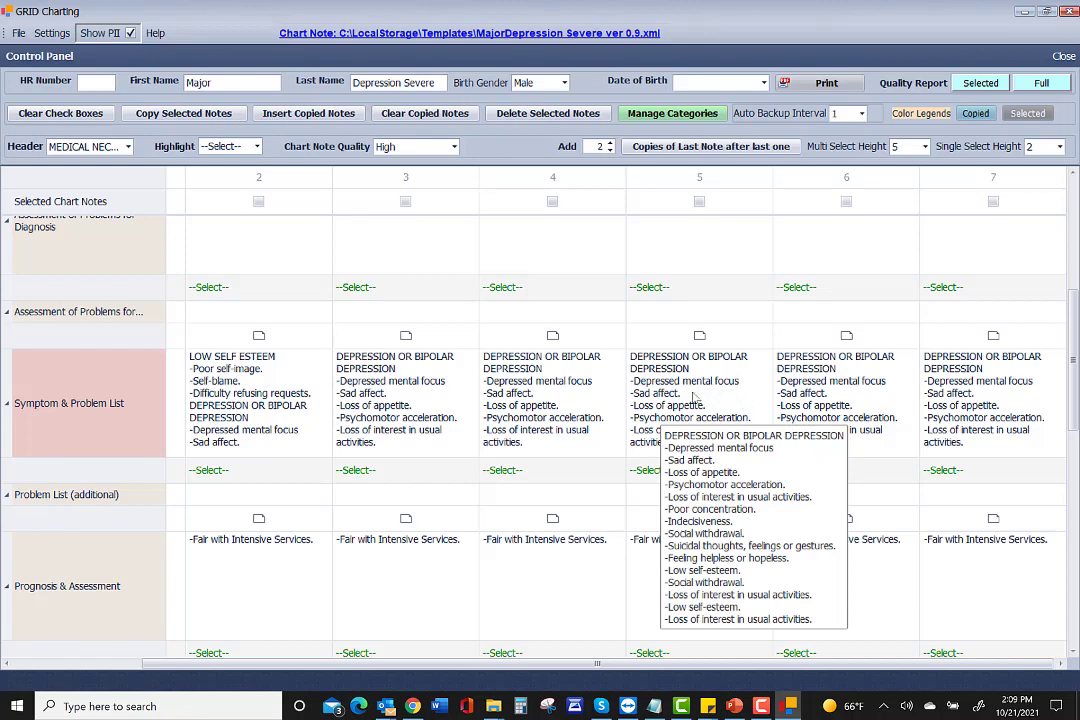
# Tick Suicidal thoughts, feelings or gestures in note 5's Symptom & Problem List.
pyautogui.click(686, 398)
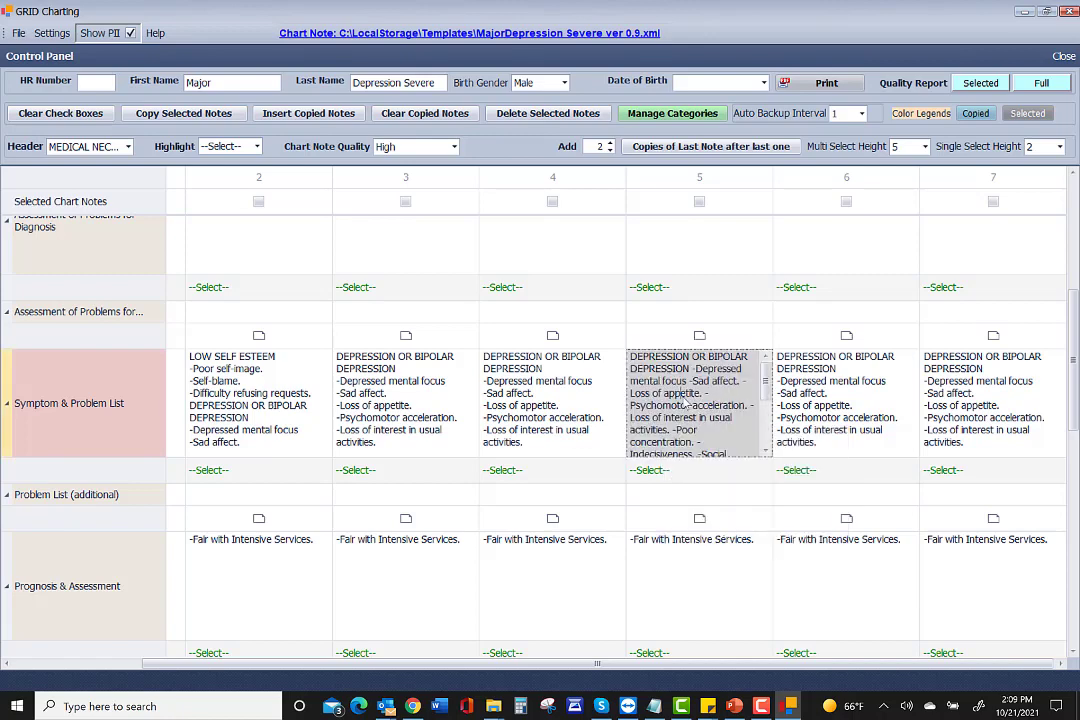
pyautogui.click(690, 471)
pyautogui.scroll(-15, 622, 381)
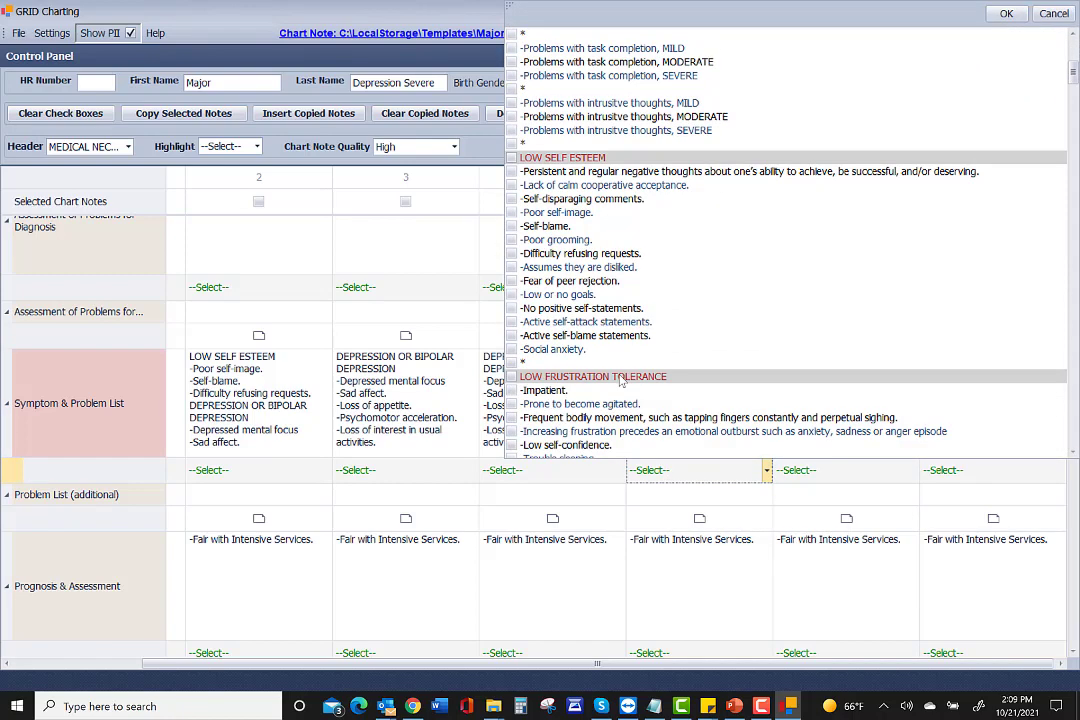
pyautogui.scroll(-6, 622, 381)
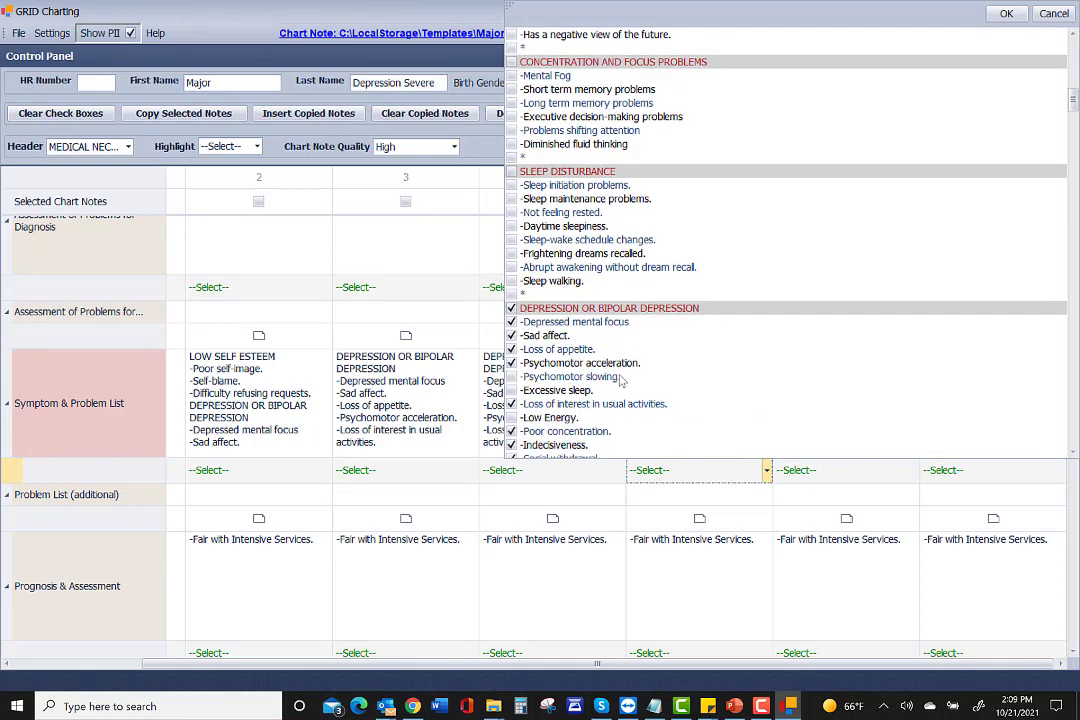
pyautogui.scroll(-2, 622, 381)
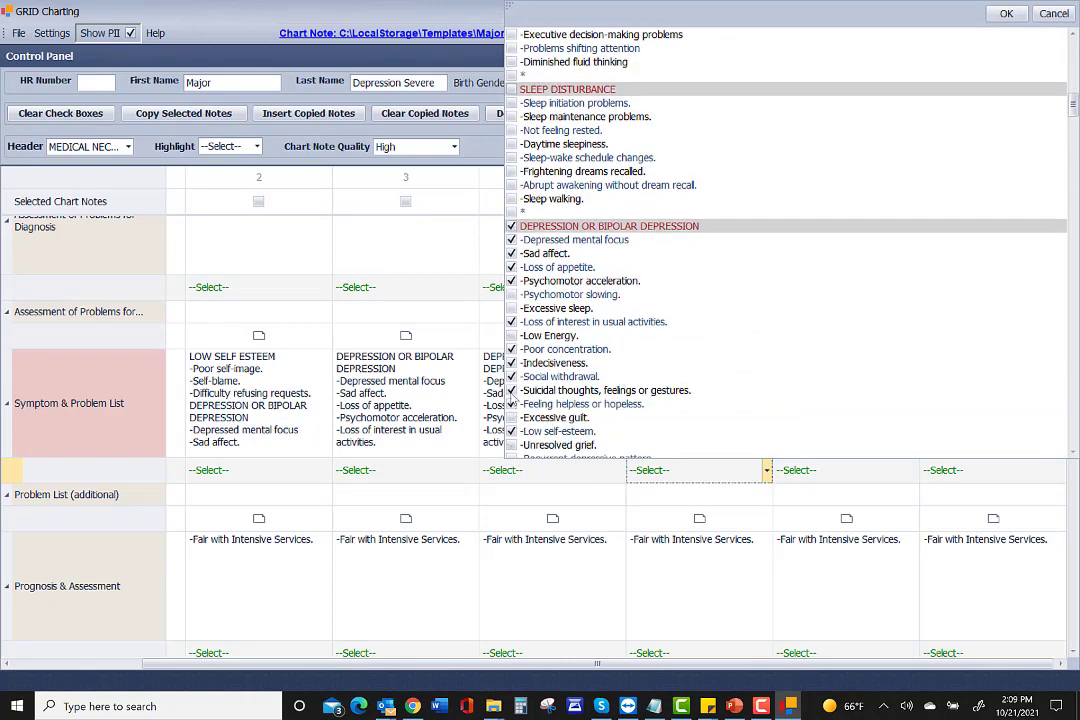
pyautogui.click(511, 391)
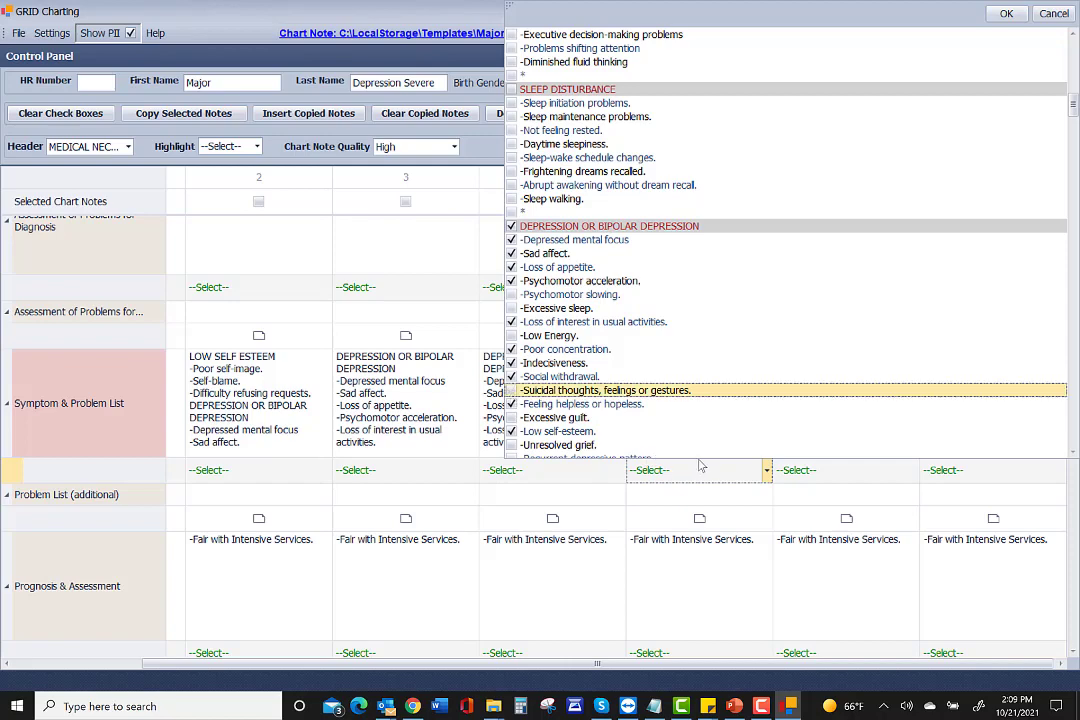
pyautogui.click(729, 476)
pyautogui.click(700, 380)
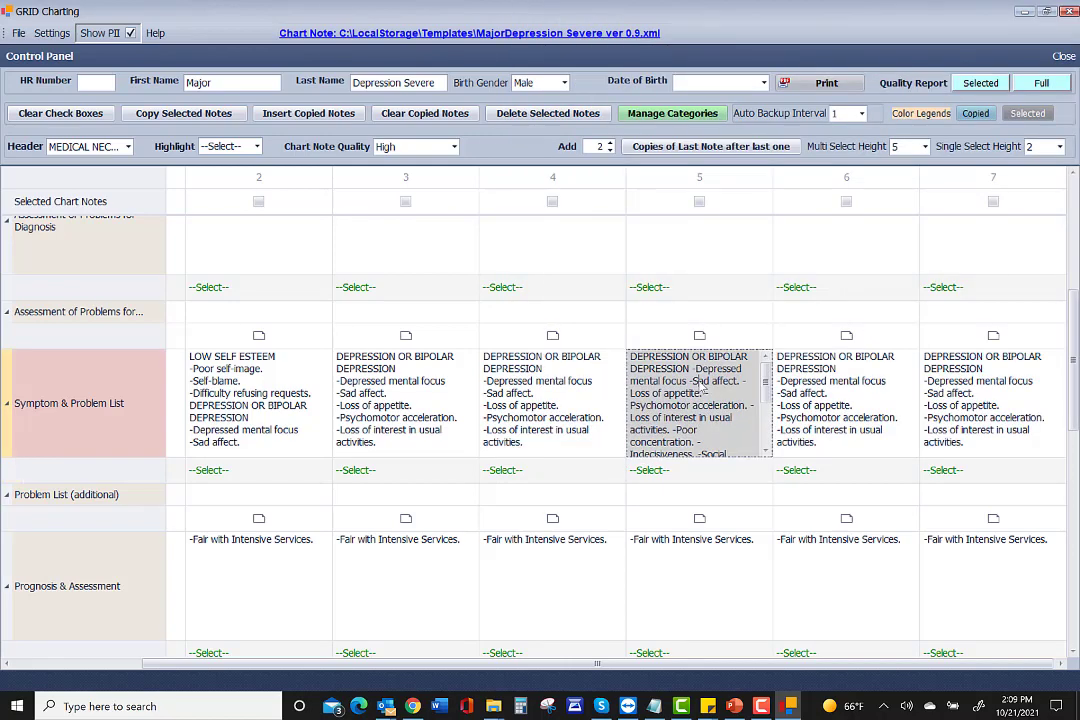
# Copy column 5's Symptom & Problem List note to the end of the row, overwriting existing notes.
pyautogui.rightClick(700, 381)
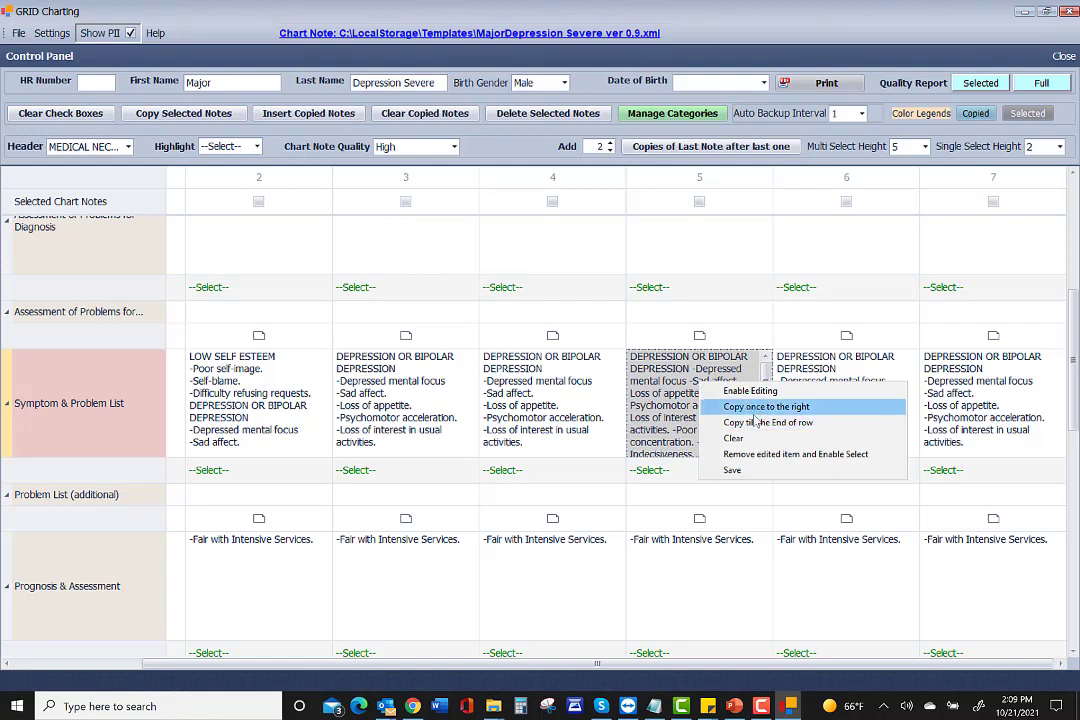
pyautogui.click(767, 422)
pyautogui.click(377, 392)
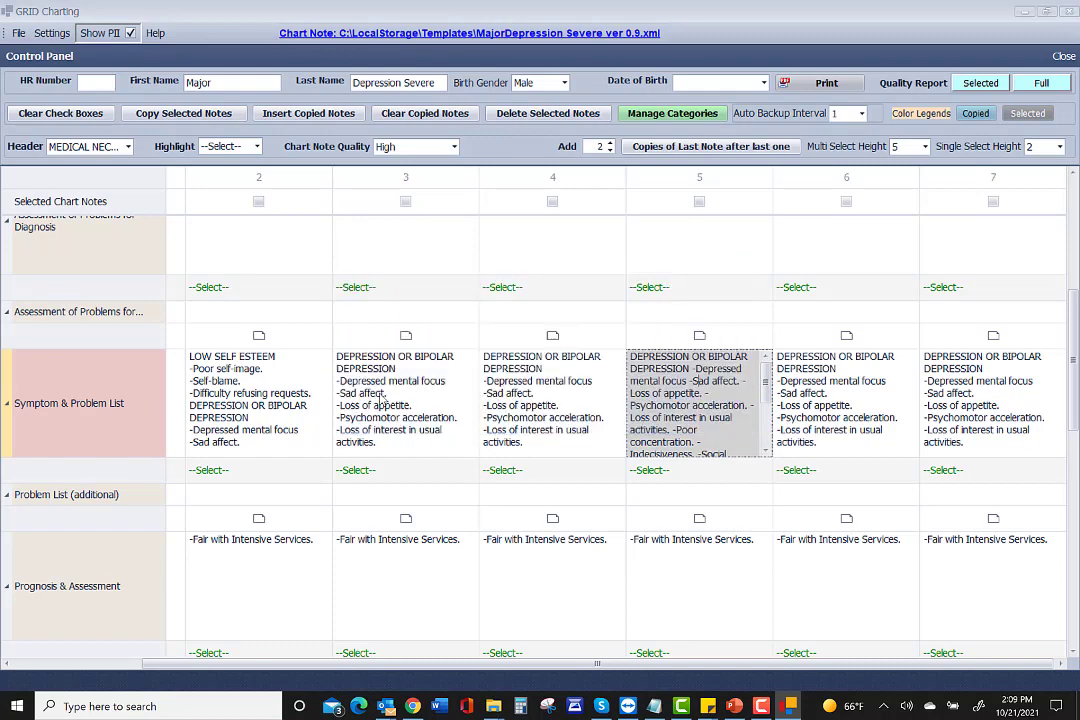
pyautogui.click(378, 390)
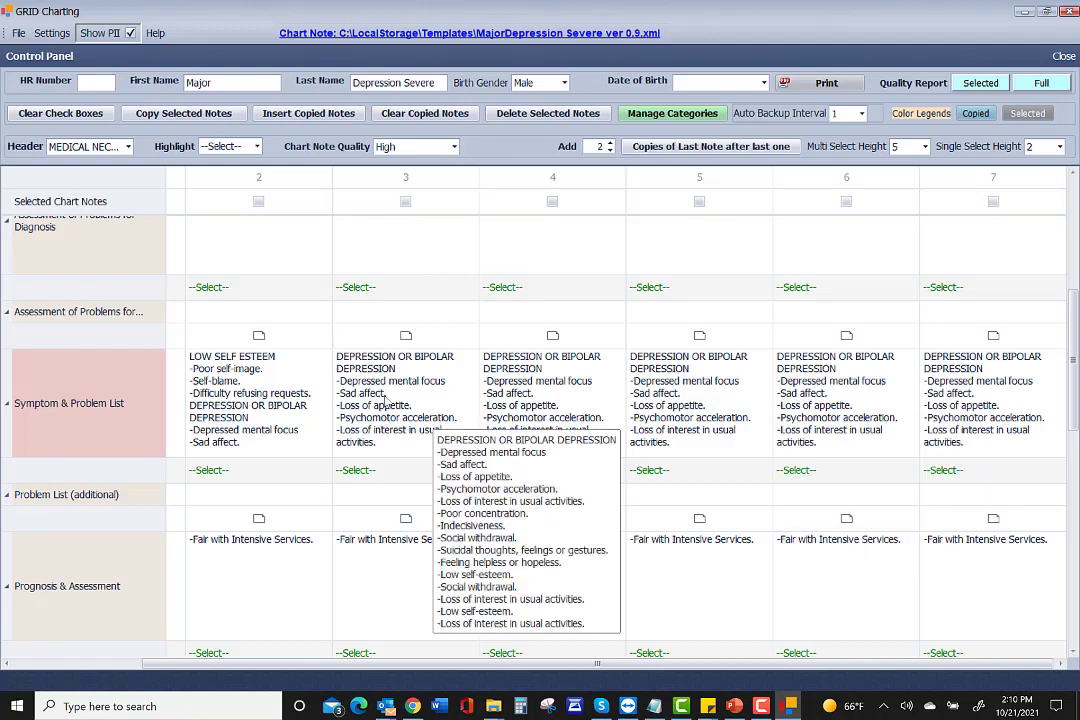
# Enlarge the Symptom & Problem List row height so each column's full note shows.
pyautogui.scroll(-3, 196, 360)
pyautogui.scroll(1, 163, 304)
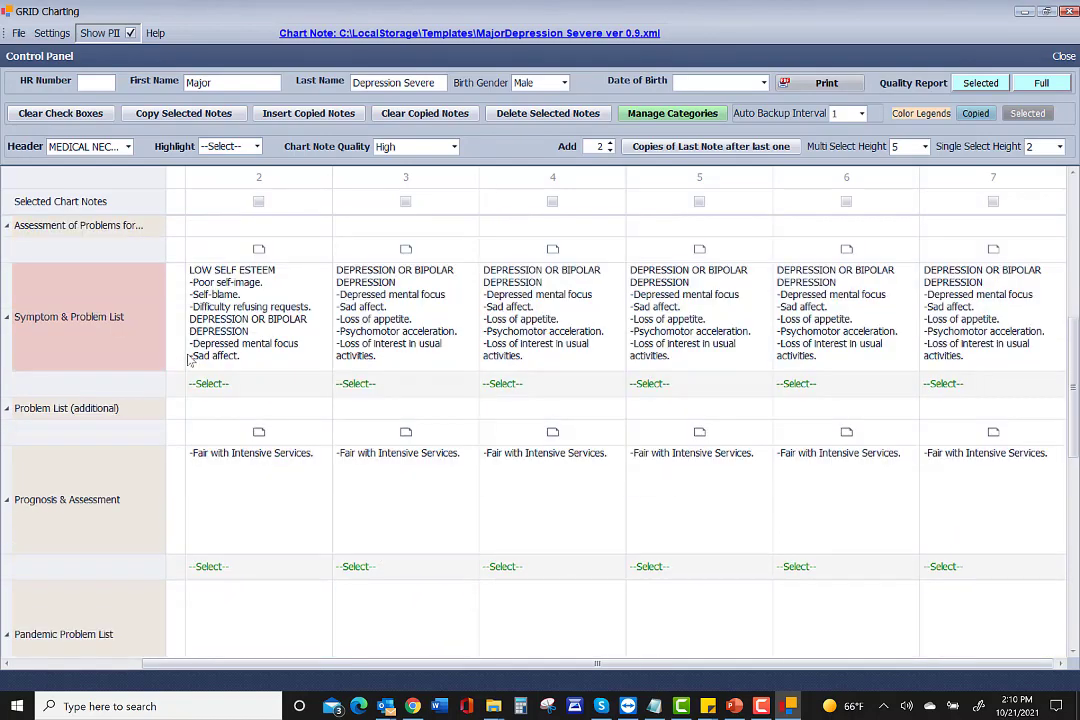
pyautogui.moveTo(113, 370); pyautogui.dragTo(95, 620)
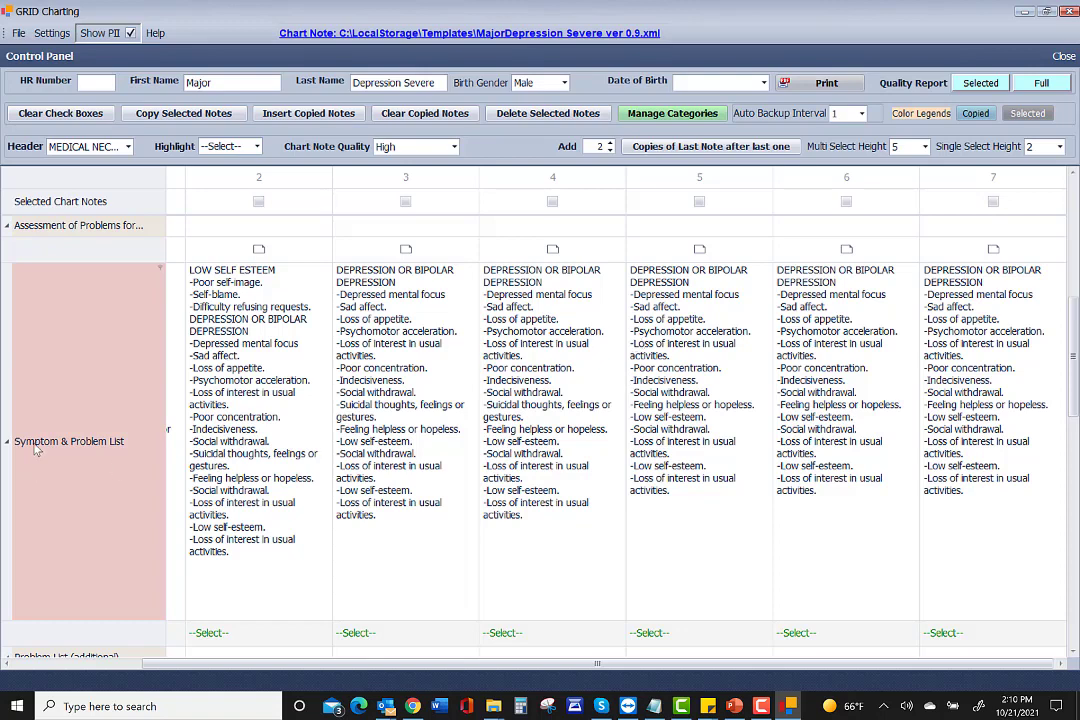
pyautogui.moveTo(33, 445)
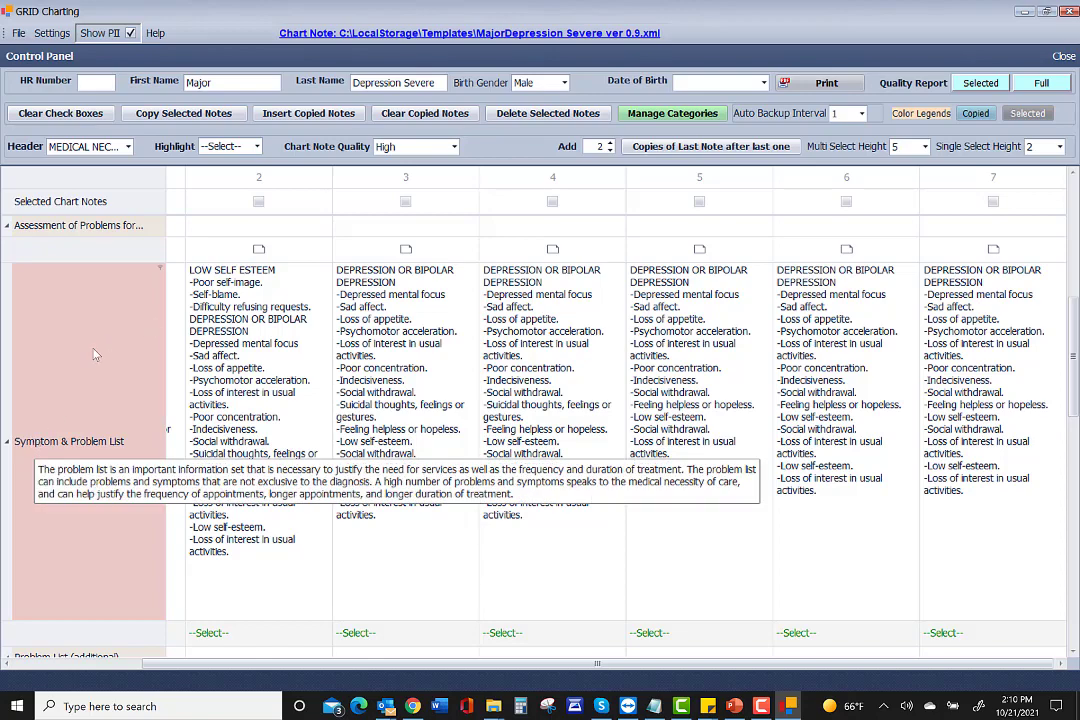
pyautogui.scroll(5, 95, 354)
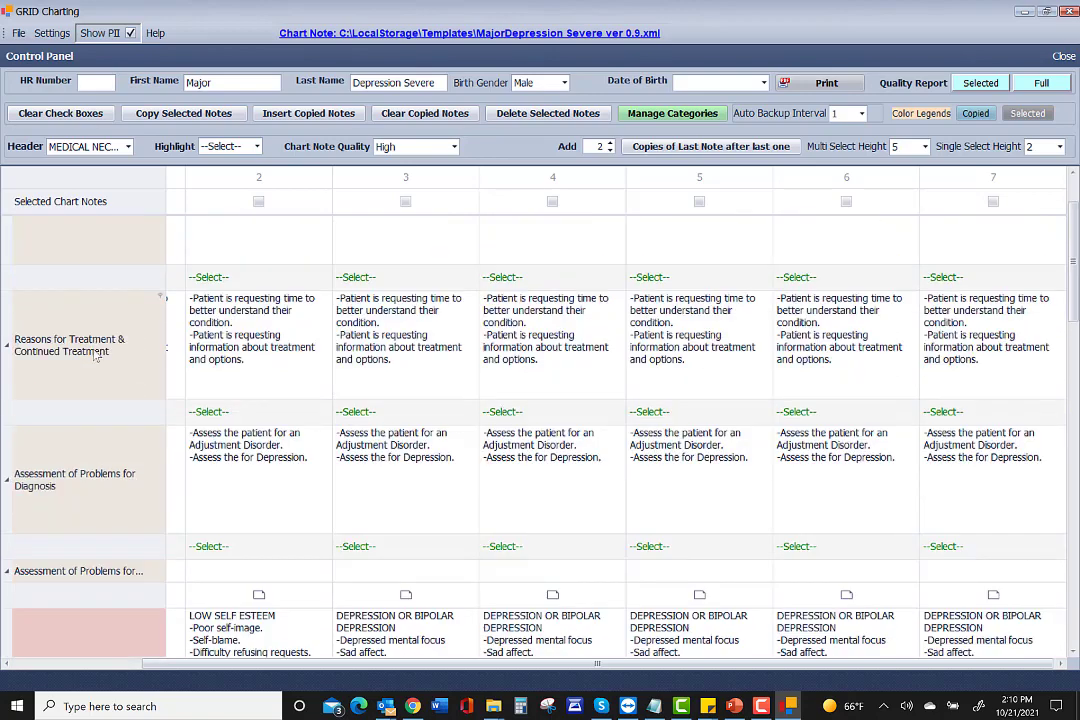
pyautogui.scroll(1, 93, 360)
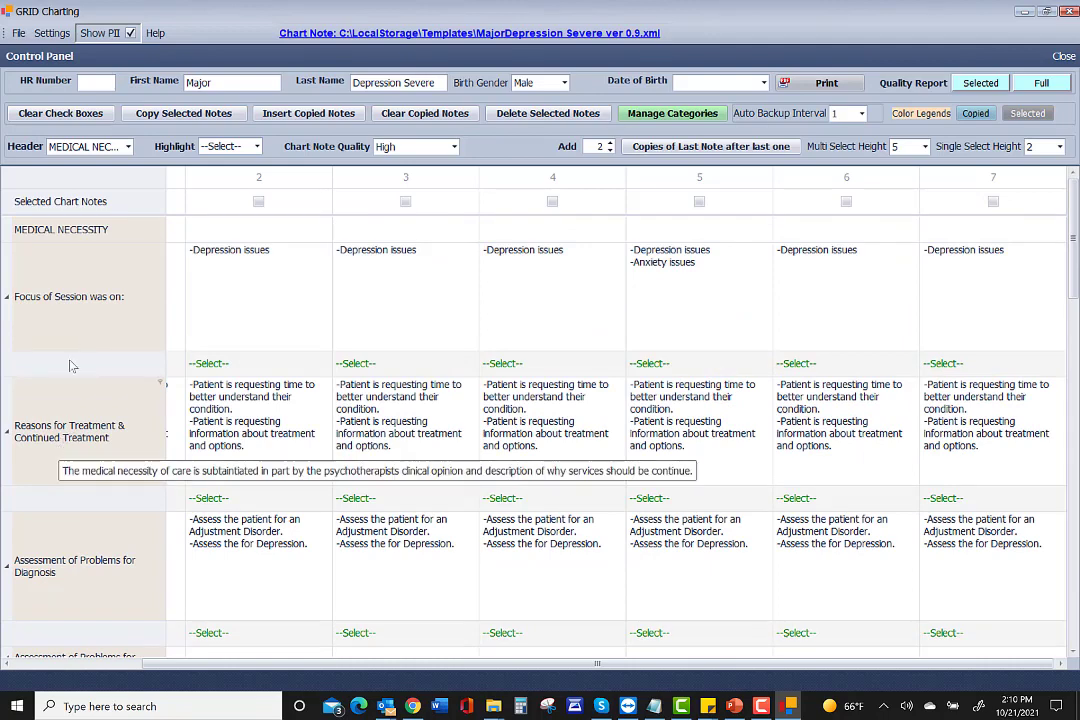
# Clear the MEDICAL NECESSITY header filter and scroll down to the Goals rows.
pyautogui.click(105, 146)
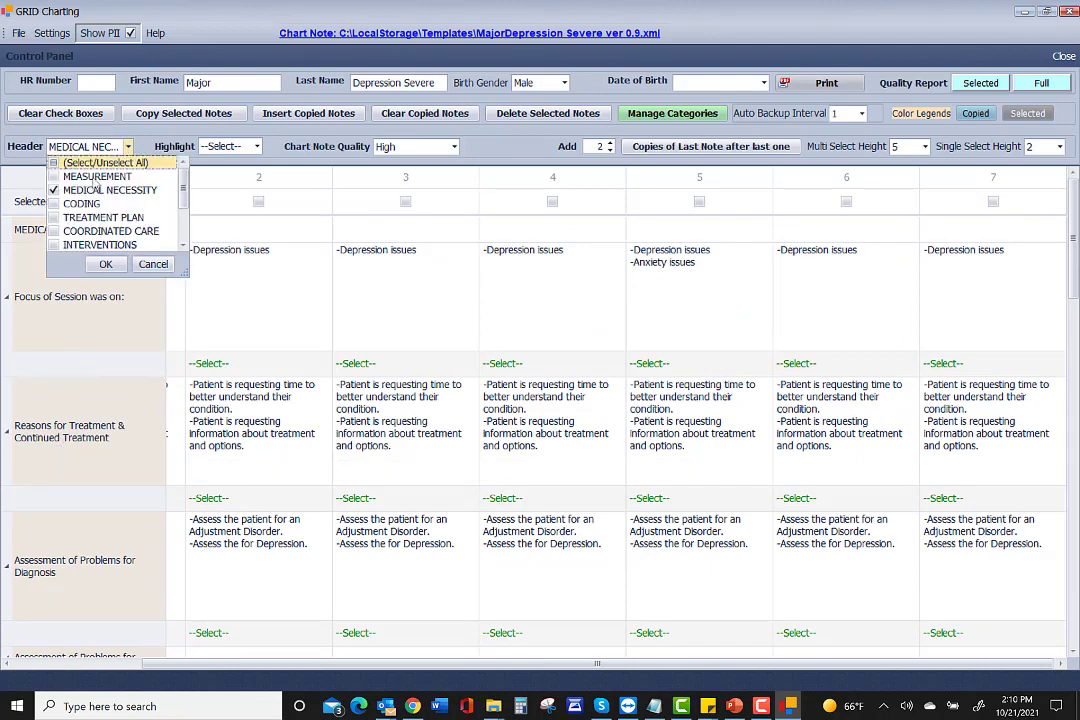
pyautogui.click(53, 190)
pyautogui.click(105, 264)
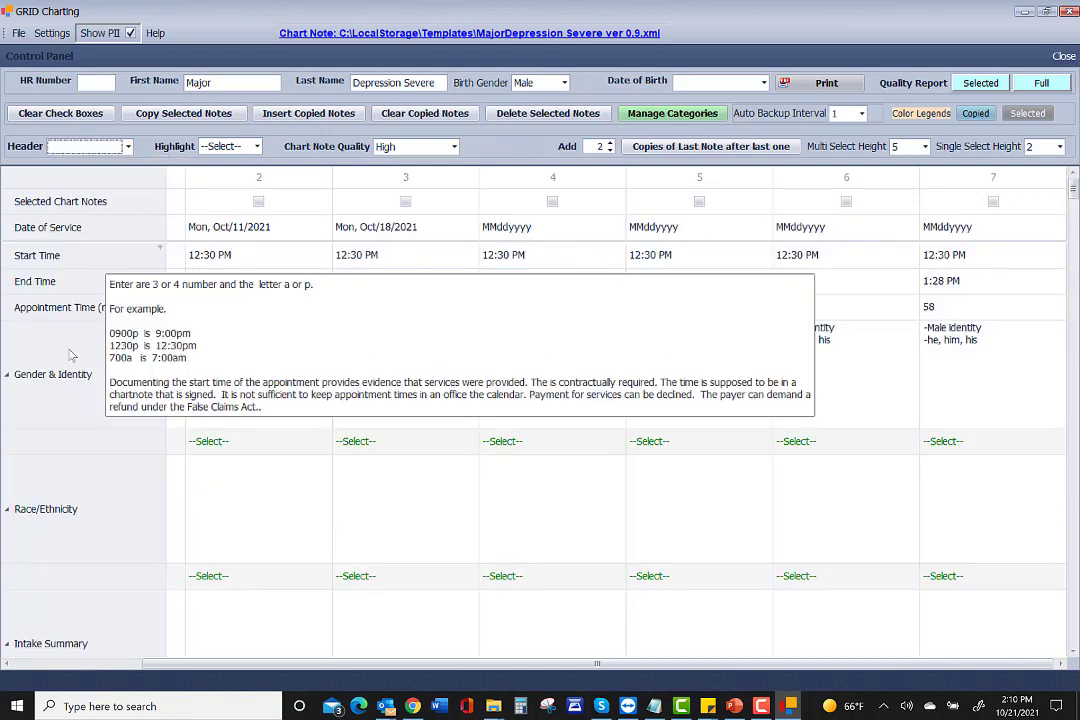
pyautogui.scroll(-3, 108, 263)
pyautogui.scroll(-3, 226, 405)
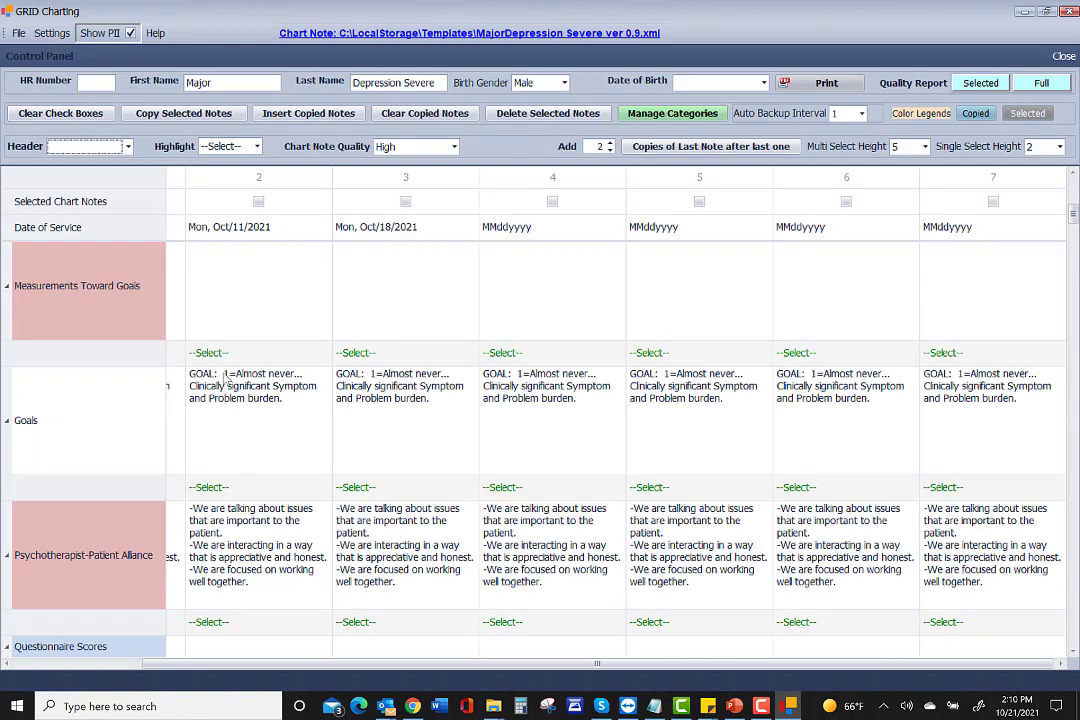
pyautogui.scroll(2, 296, 245)
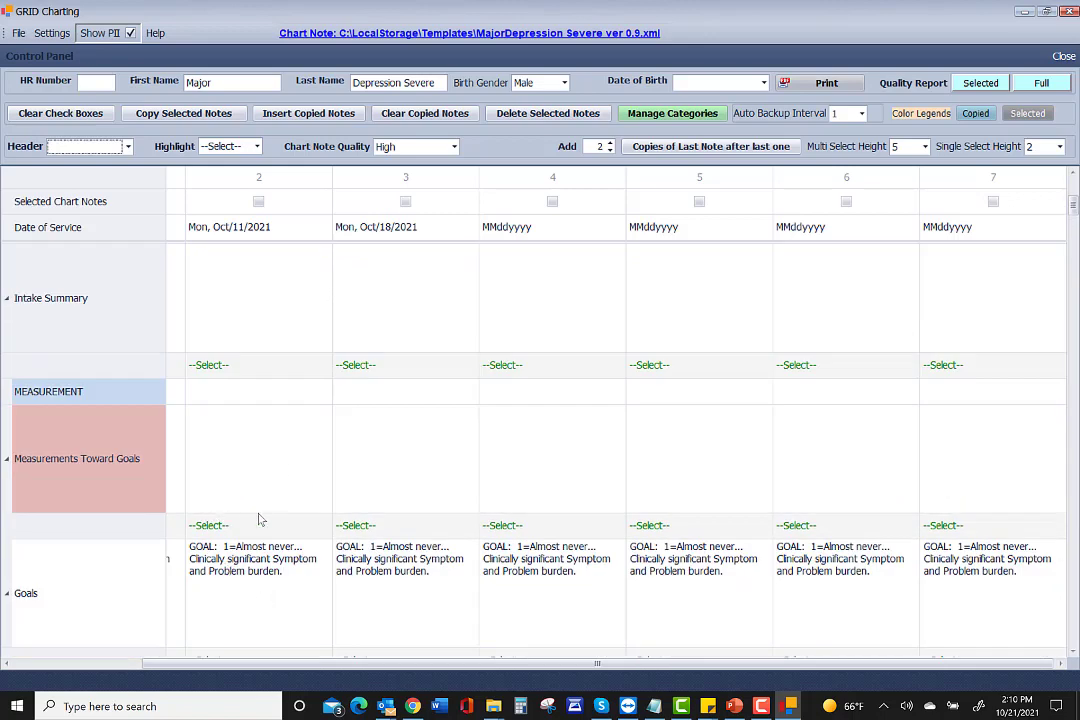
pyautogui.scroll(-2, 220, 525)
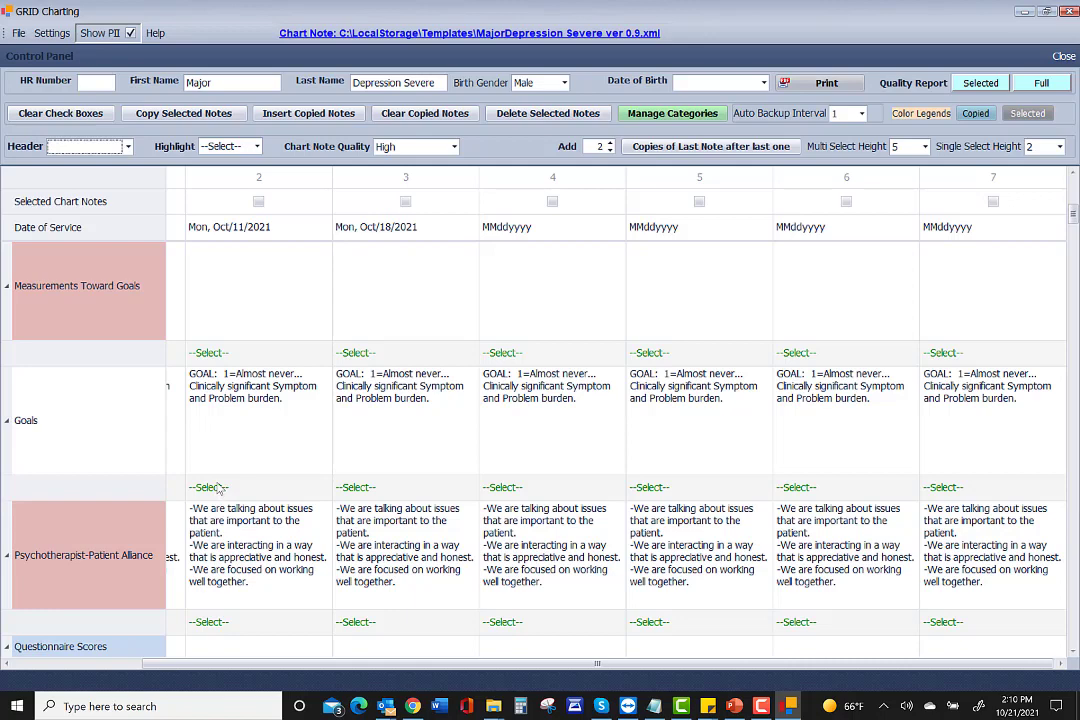
pyautogui.moveTo(275, 663); pyautogui.dragTo(140, 663)
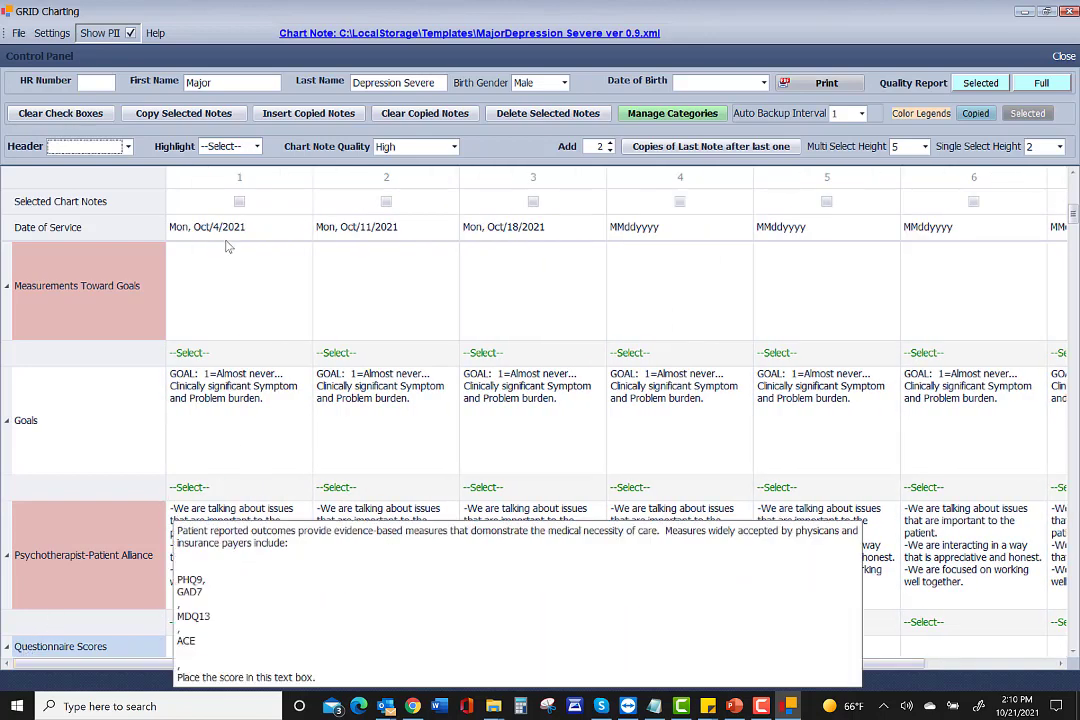
pyautogui.click(195, 489)
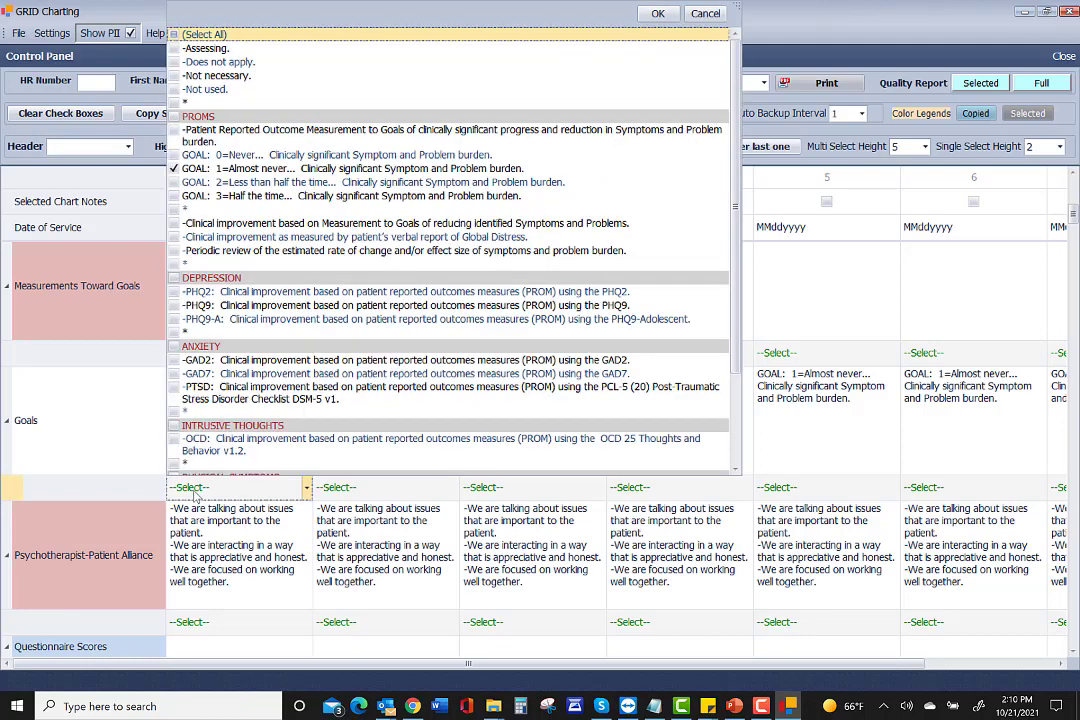
pyautogui.click(199, 491)
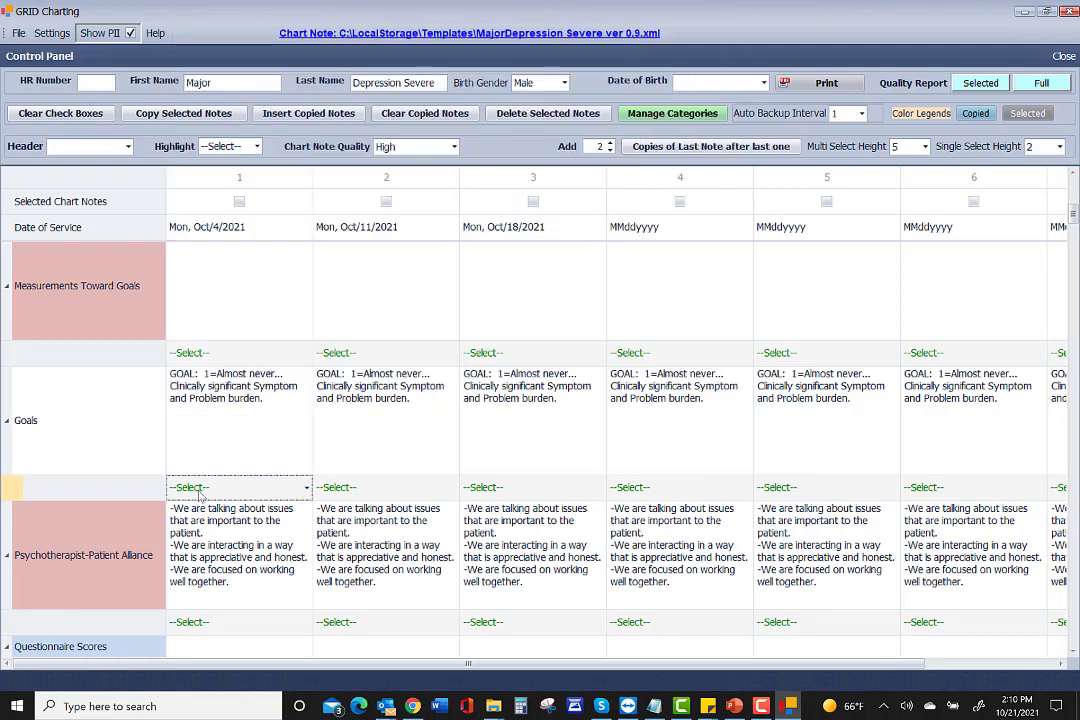
pyautogui.click(203, 401)
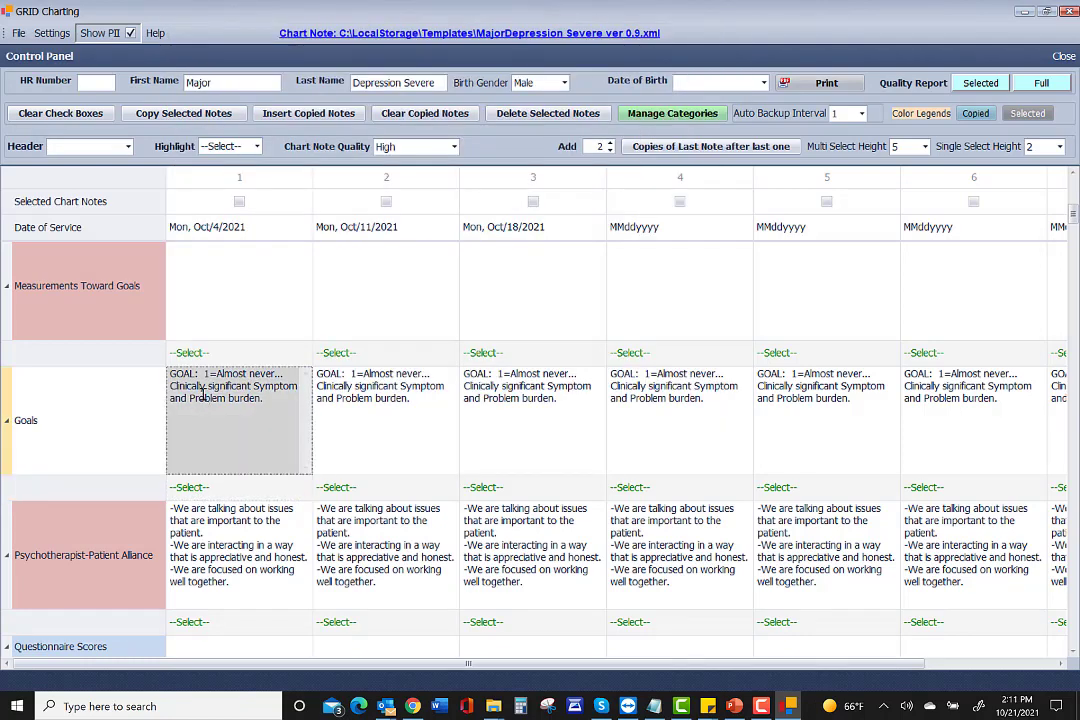
pyautogui.rightClick(203, 395)
pyautogui.click(240, 456)
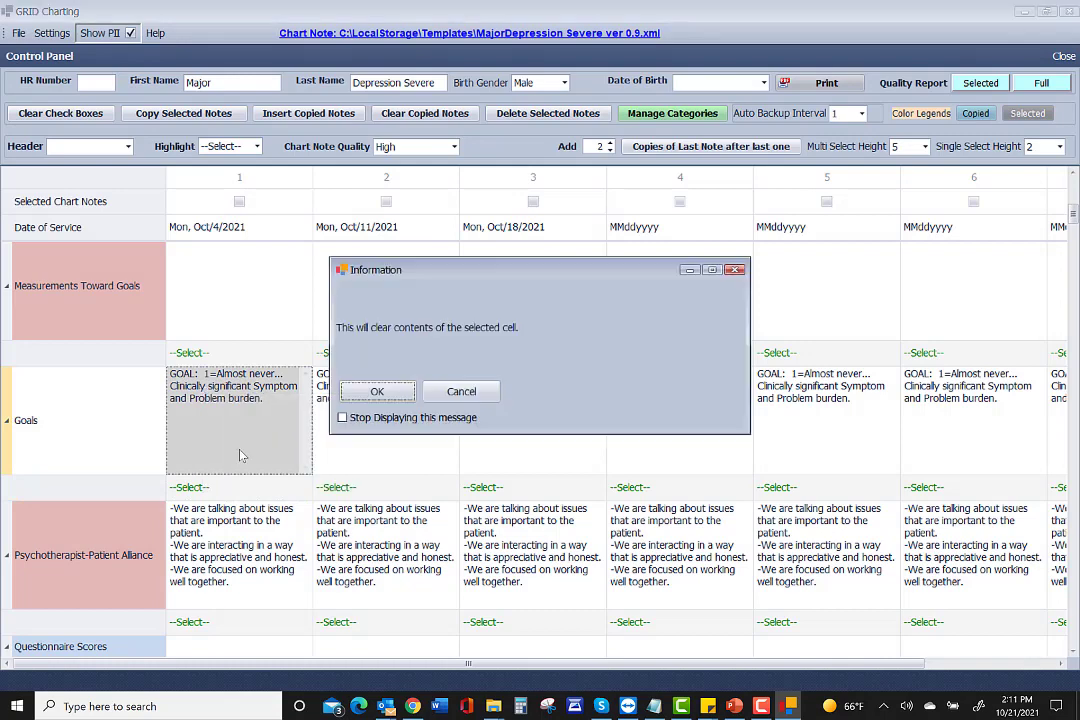
pyautogui.click(461, 391)
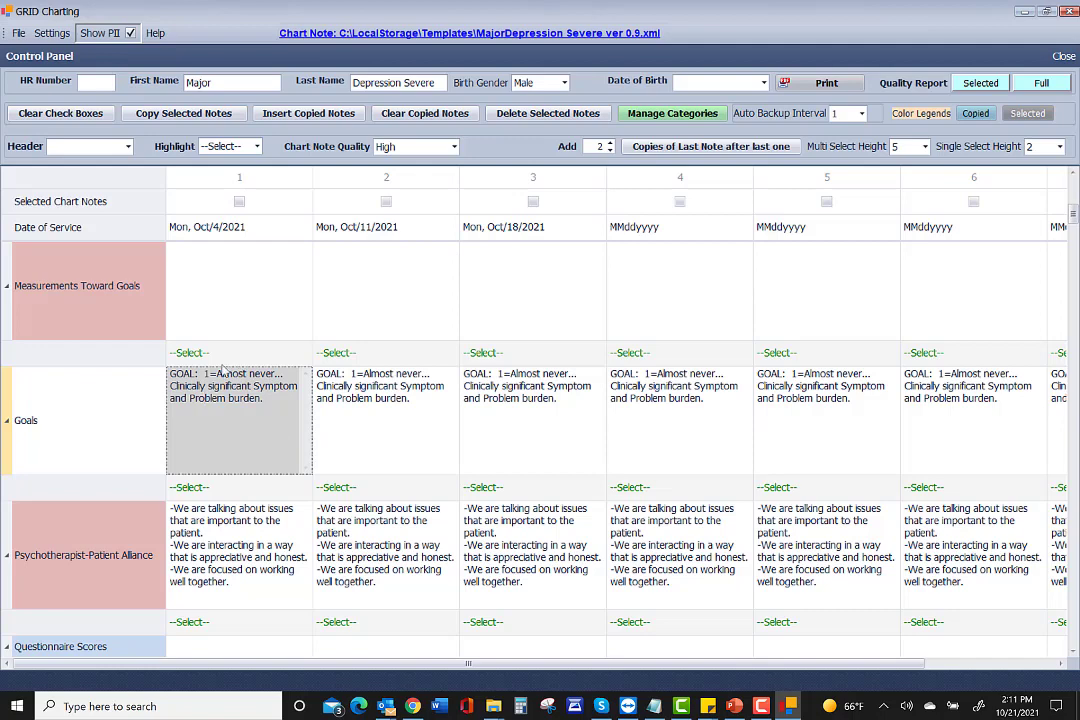
# Set column 2's Measurements Toward Goals to 3=SOME improvement and 3=HALF the time.
pyautogui.click(350, 353)
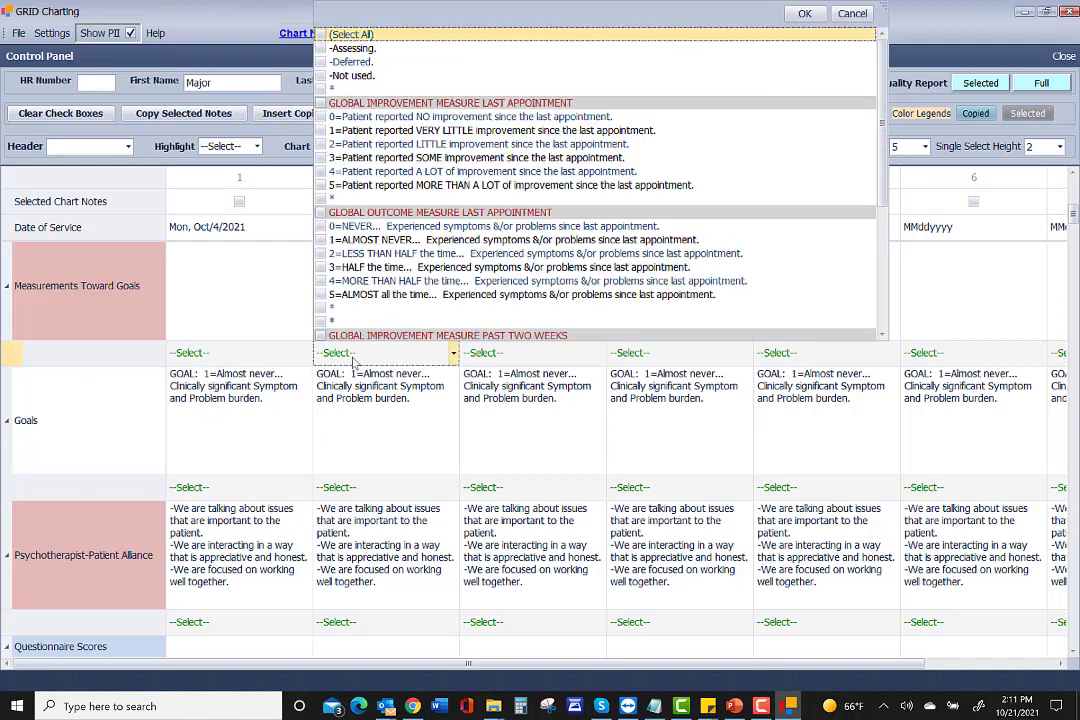
pyautogui.click(333, 160)
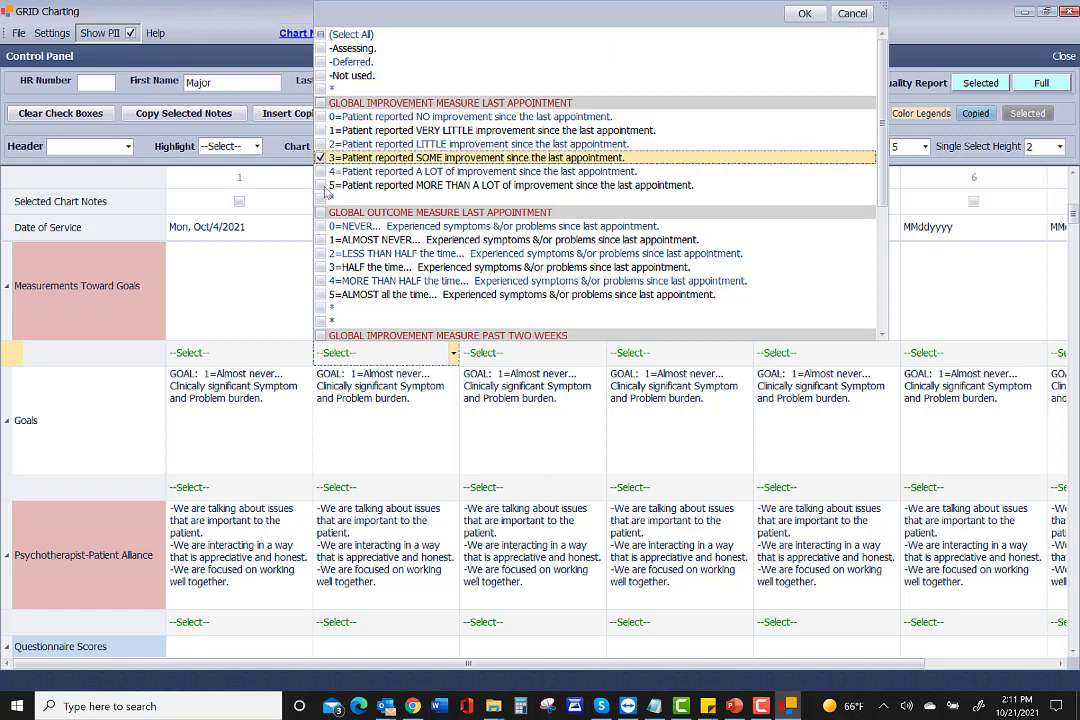
pyautogui.click(333, 268)
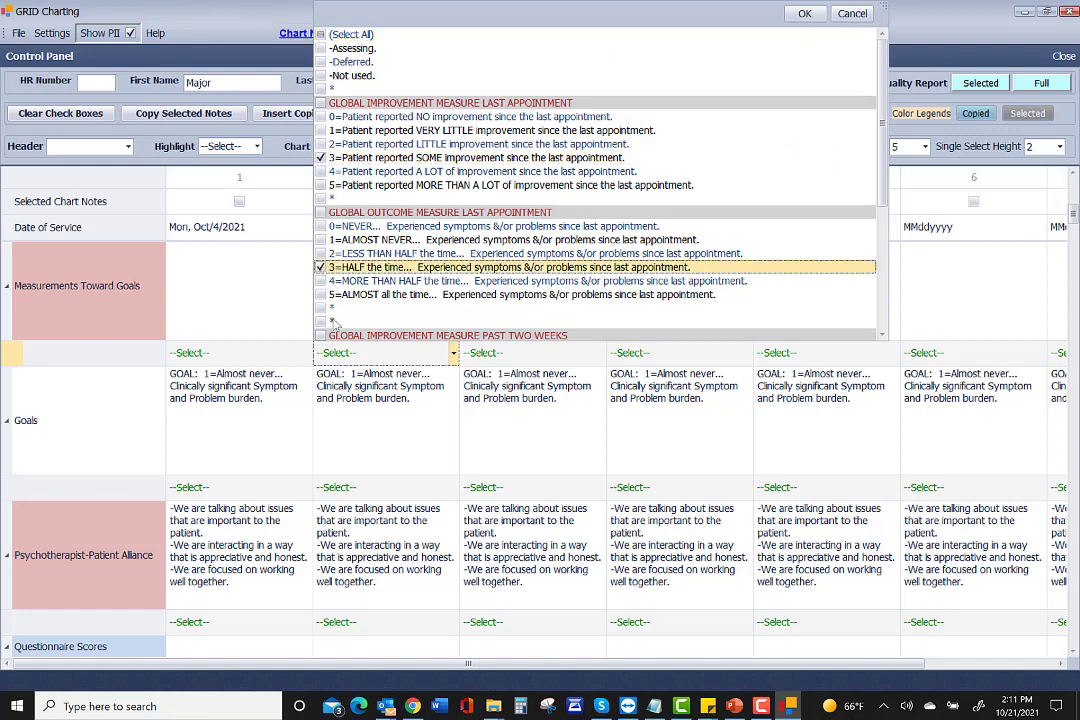
pyautogui.click(337, 352)
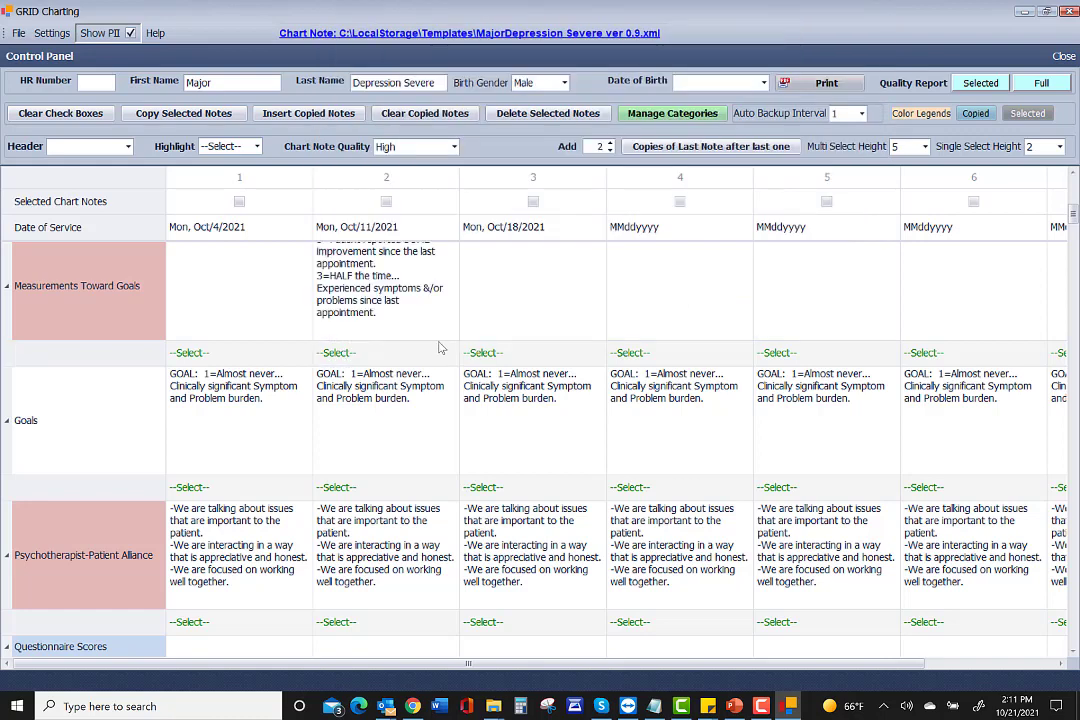
# Copy column 2's measurement note one column right twice, filling columns 3 and 4.
pyautogui.click(352, 250)
pyautogui.rightClick(413, 287)
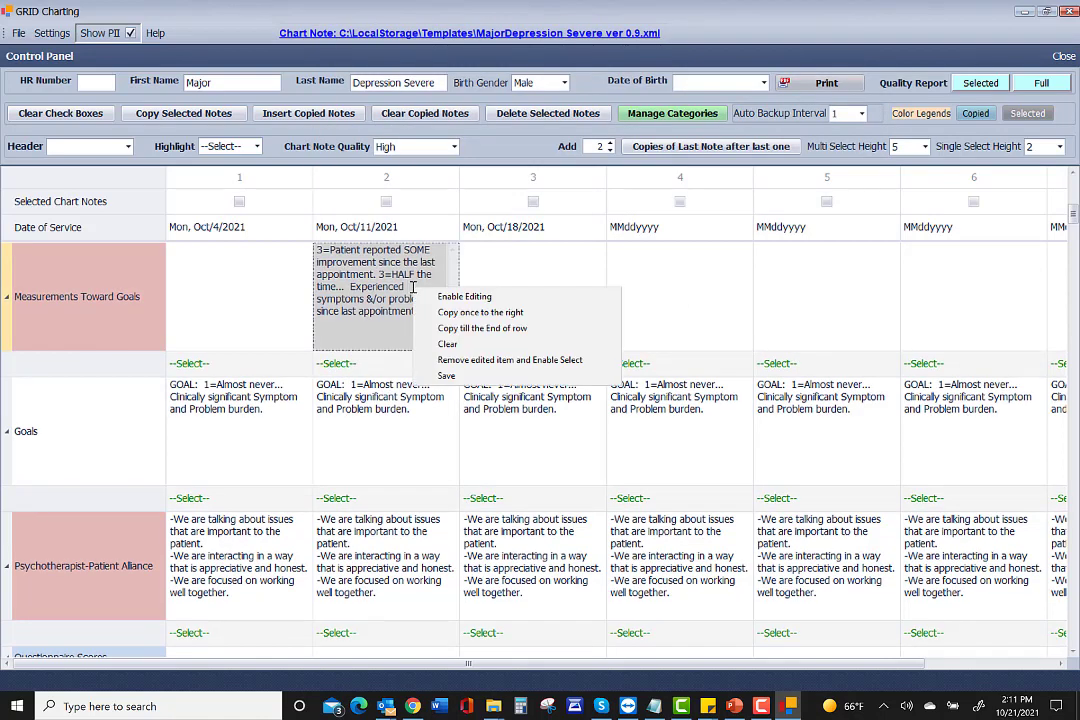
pyautogui.click(470, 312)
pyautogui.click(377, 393)
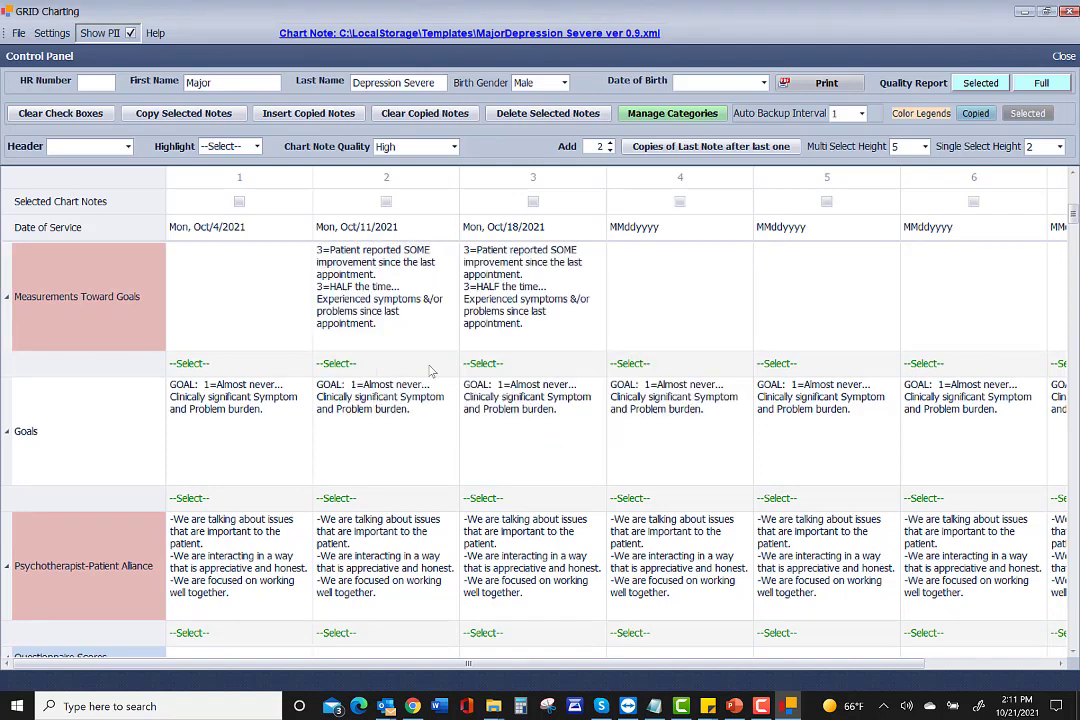
pyautogui.click(522, 298)
pyautogui.rightClick(522, 298)
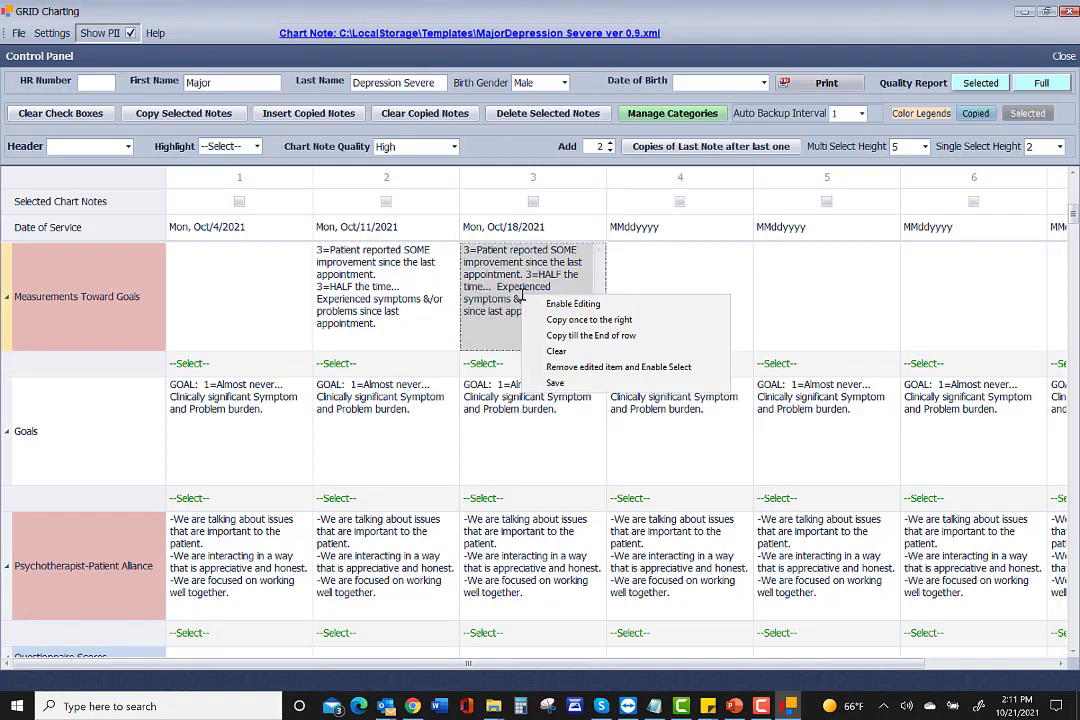
pyautogui.click(550, 322)
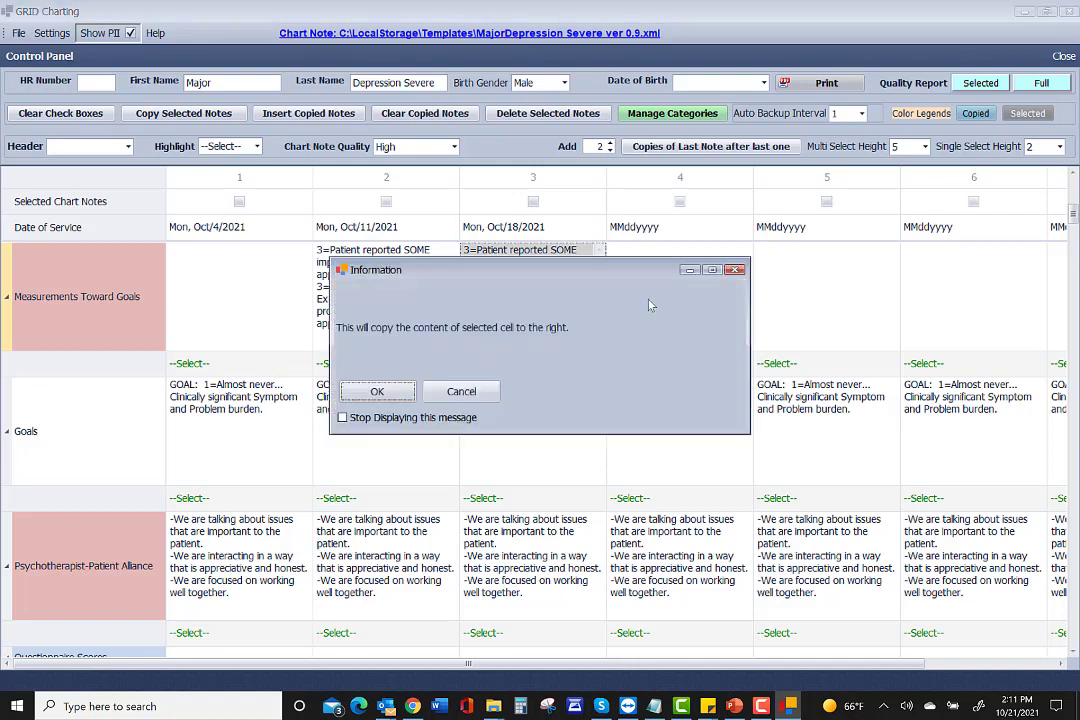
pyautogui.click(404, 396)
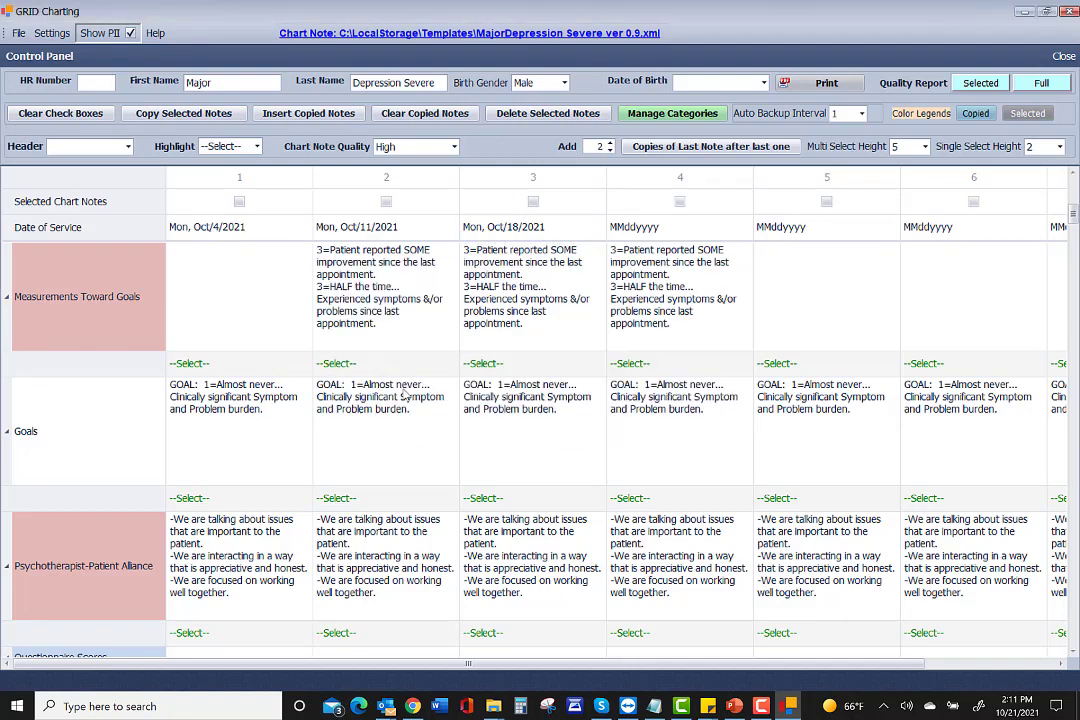
pyautogui.click(662, 293)
# Change column 4's measurements to SOME improvement and 2=LESS THAN HALF the time.
pyautogui.rightClick(663, 292)
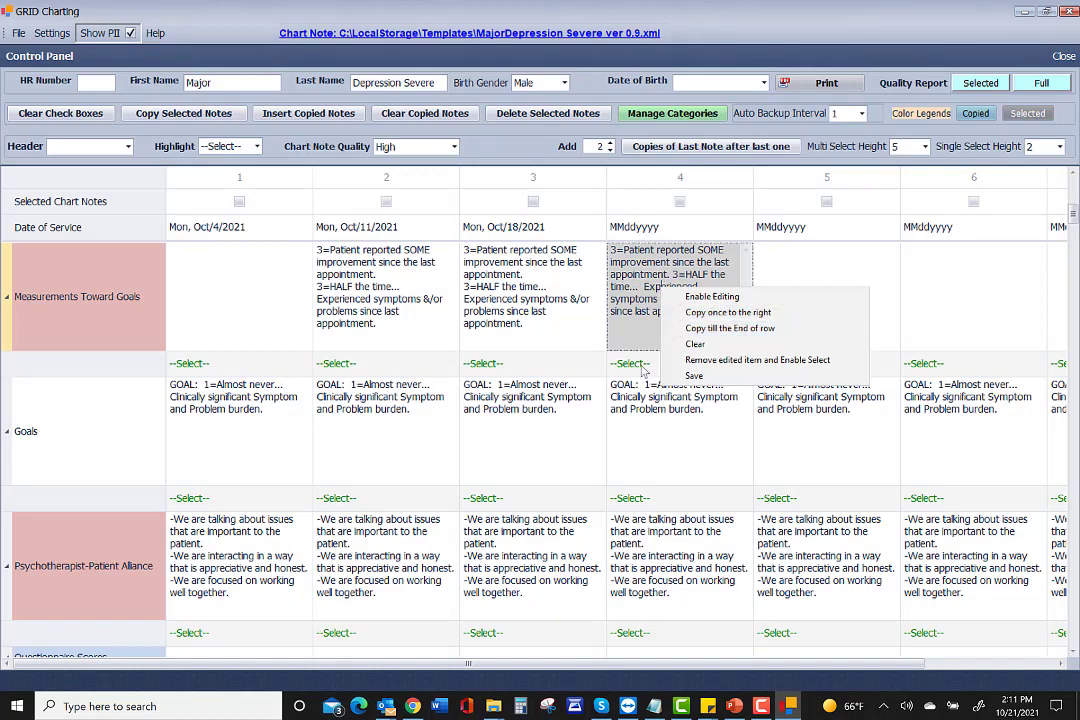
pyautogui.click(647, 369)
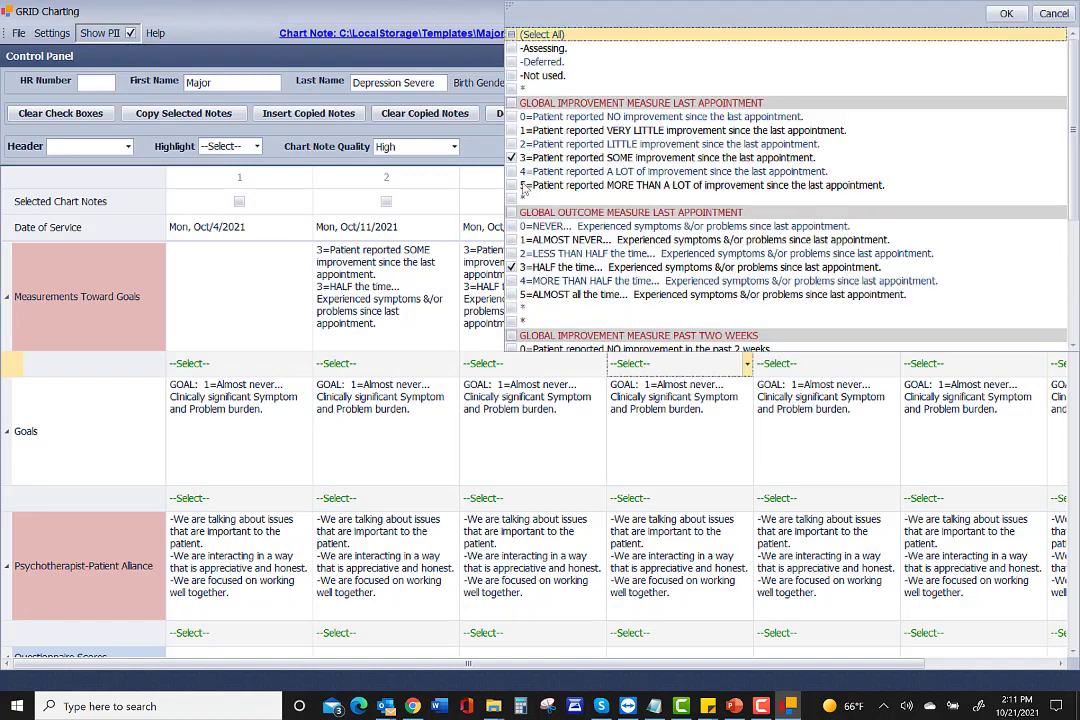
pyautogui.click(511, 157)
pyautogui.click(511, 157)
pyautogui.click(512, 266)
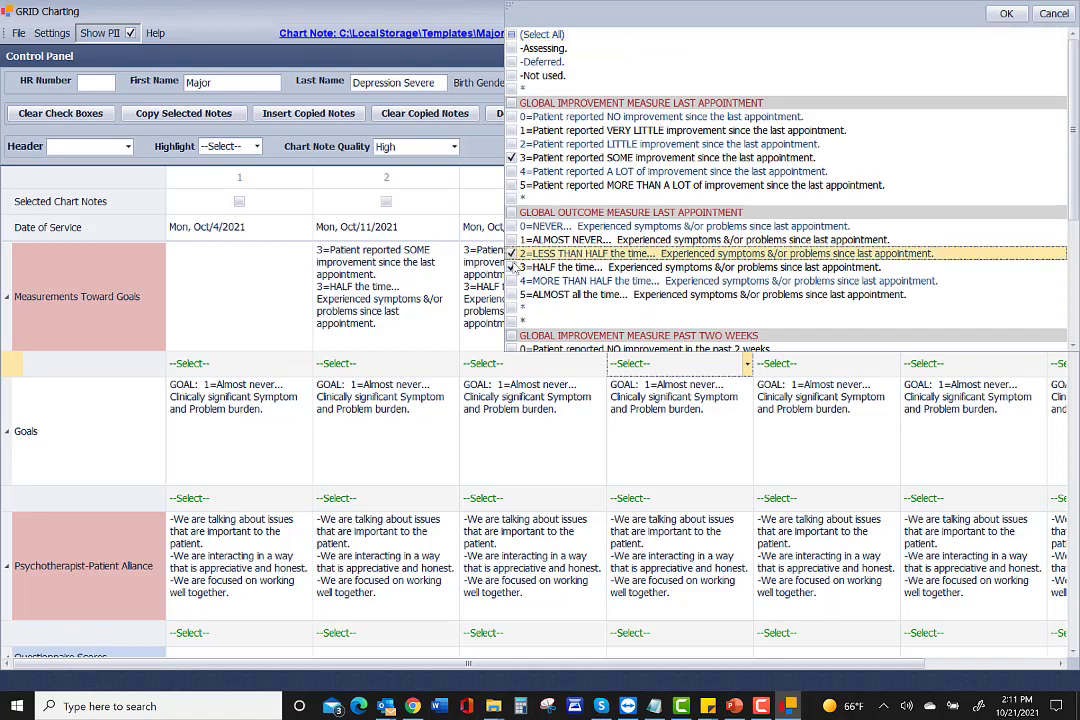
pyautogui.click(645, 368)
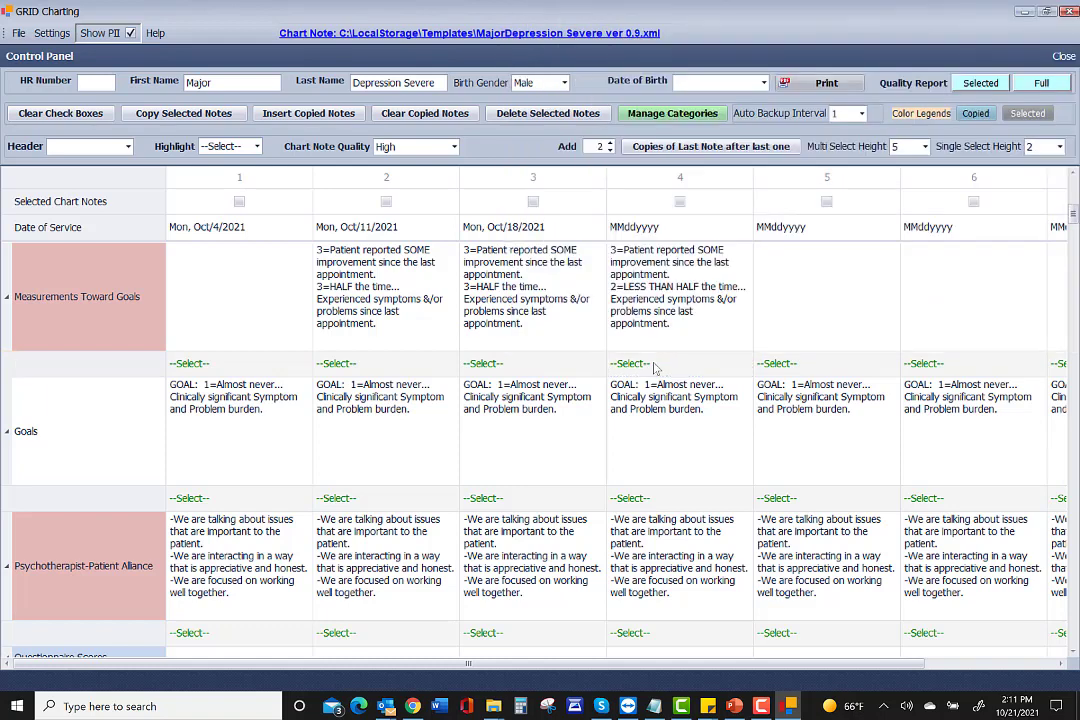
# Copy column 4's measurements to the end of the row, confirming the overwrite.
pyautogui.rightClick(668, 284)
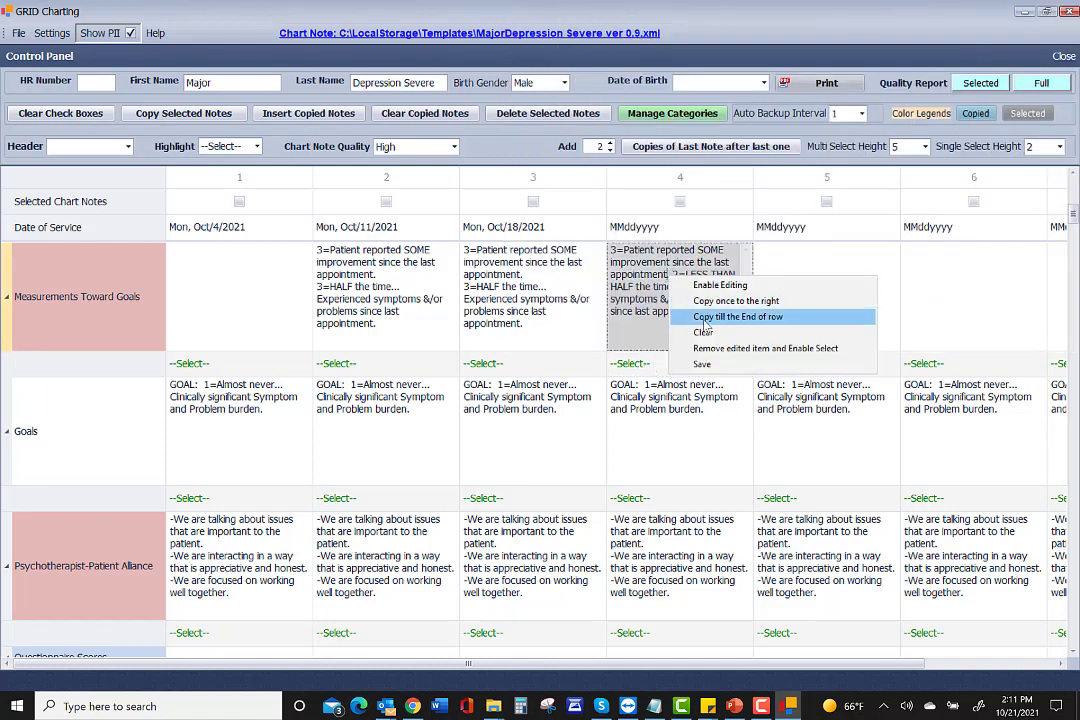
pyautogui.click(680, 317)
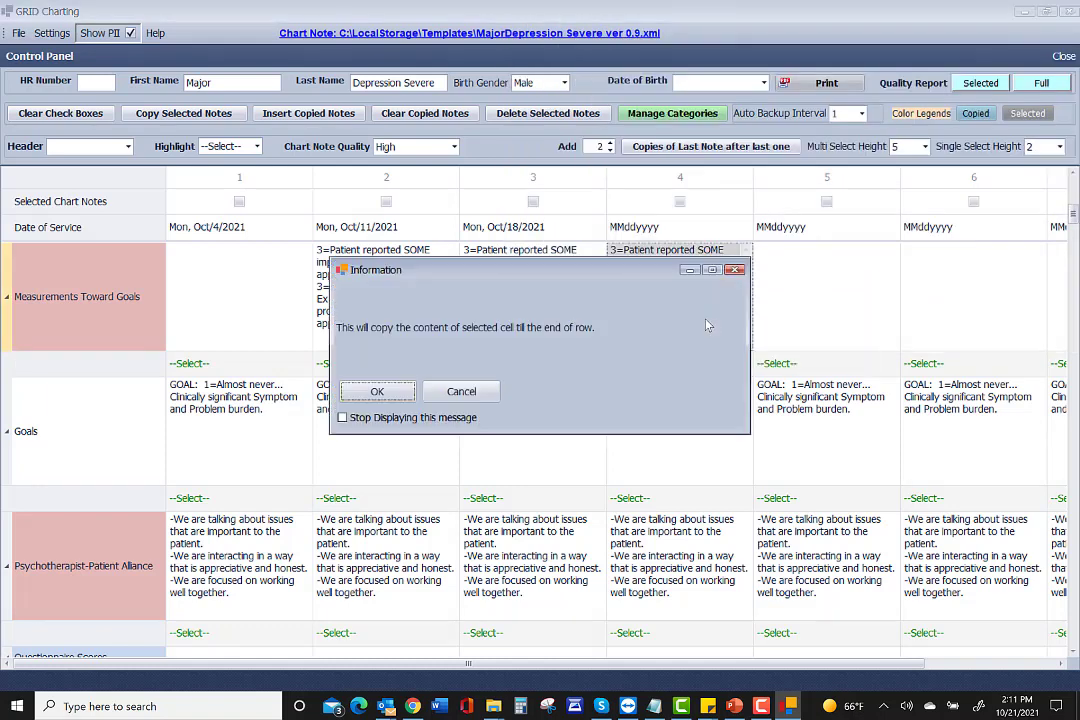
pyautogui.click(394, 393)
pyautogui.click(377, 392)
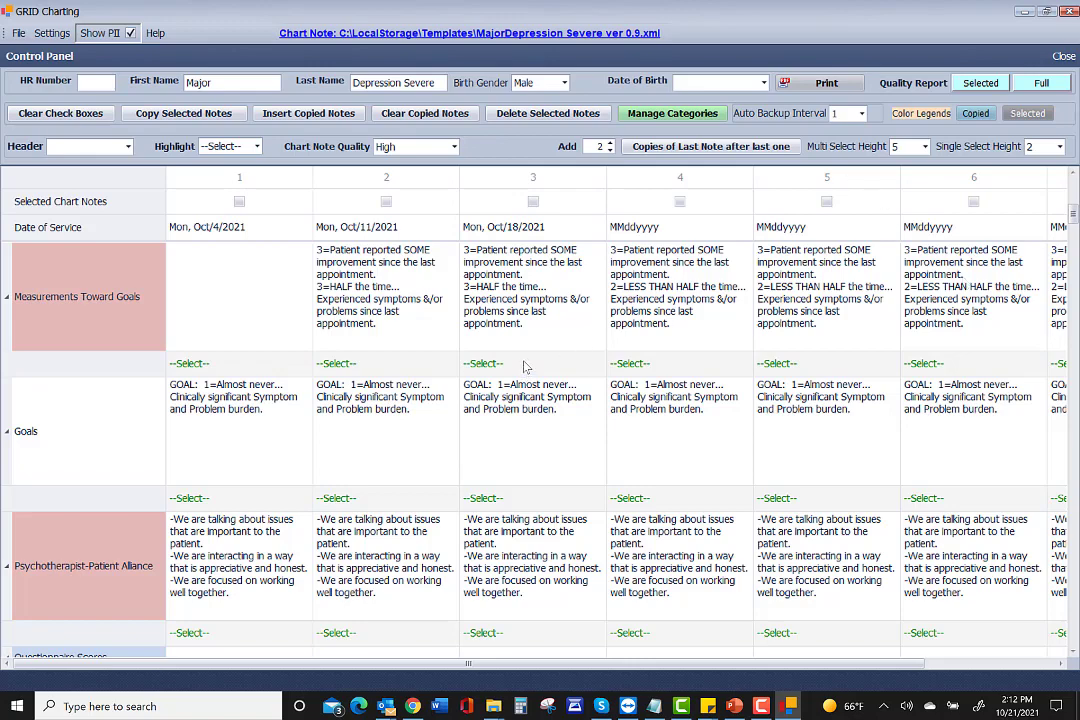
# In column 1's intake summary checklist, tick married, one child, no military service and good health.
pyautogui.scroll(3, 388, 395)
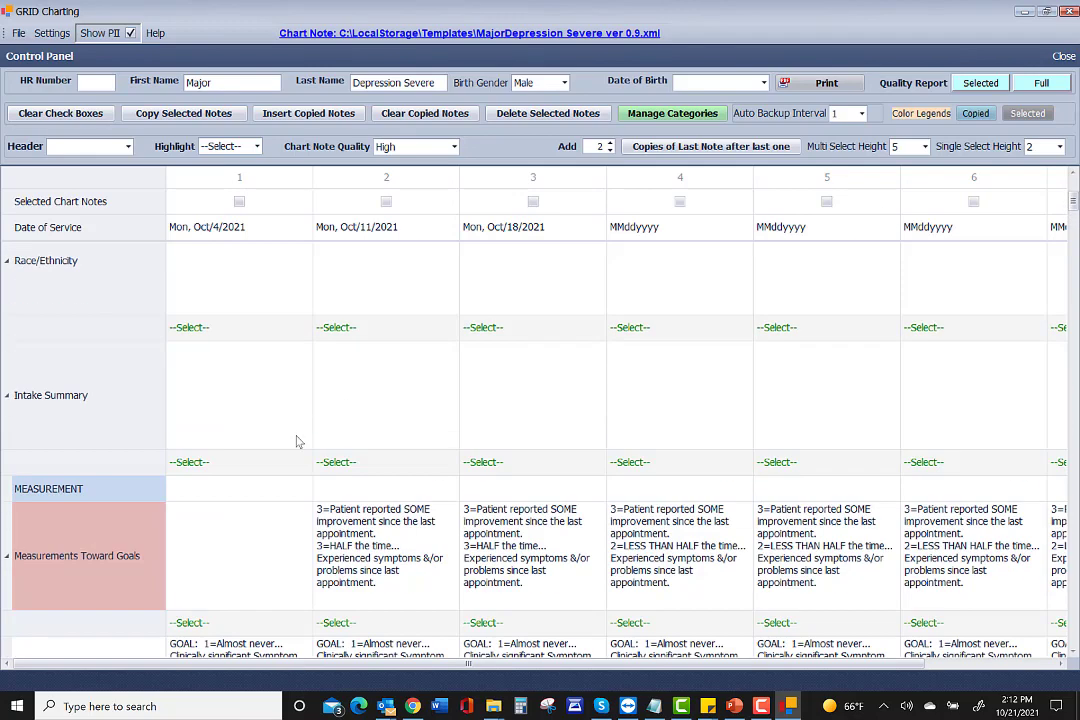
pyautogui.scroll(3, 250, 430)
pyautogui.scroll(-2, 107, 515)
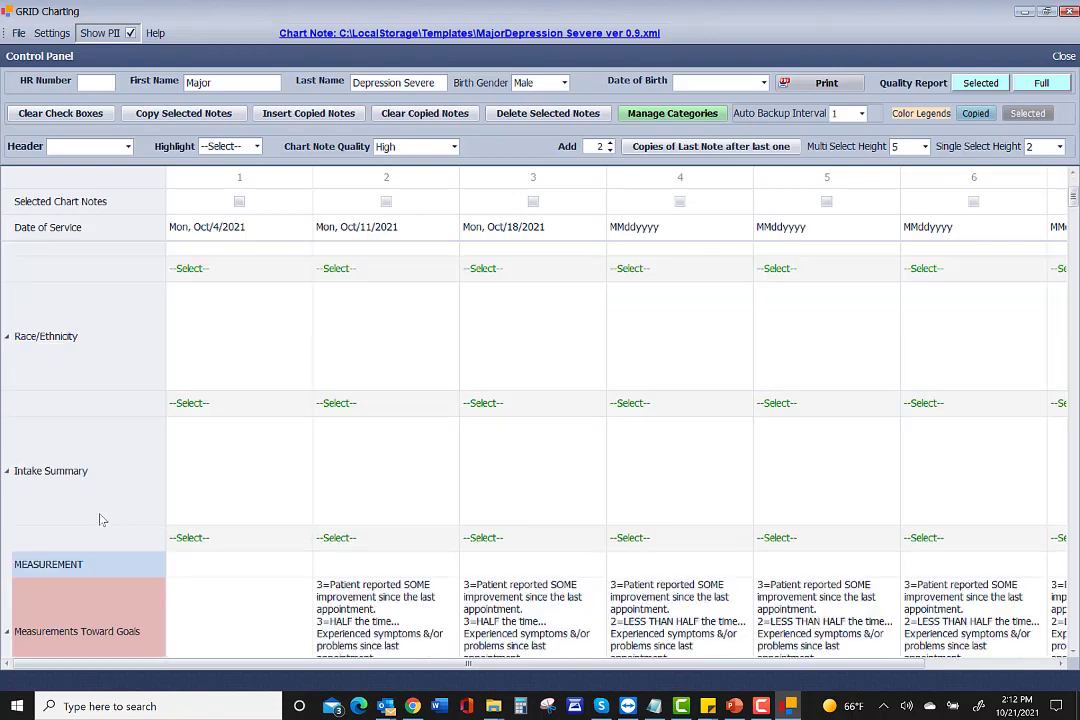
pyautogui.click(190, 539)
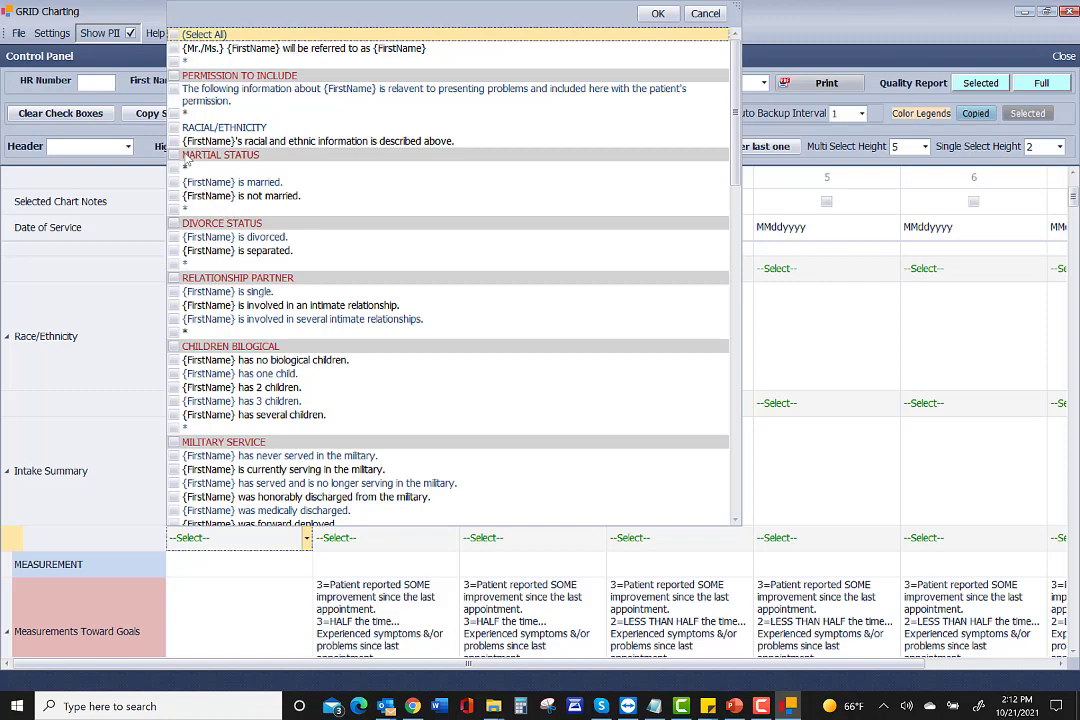
pyautogui.click(176, 183)
pyautogui.click(174, 182)
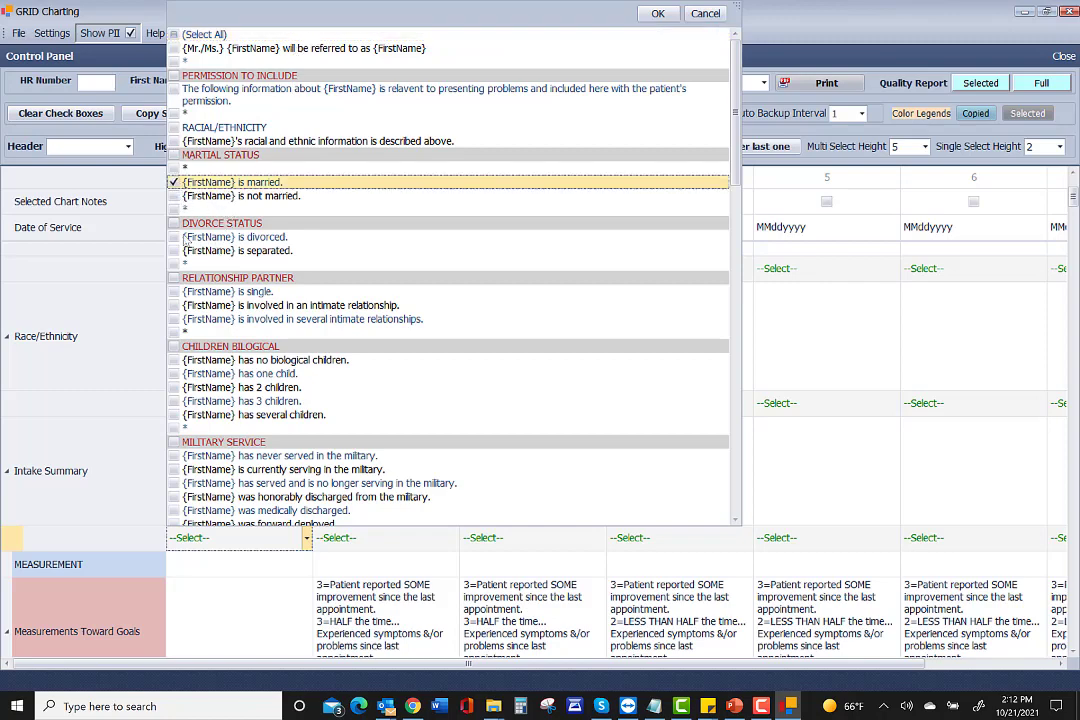
pyautogui.click(175, 374)
pyautogui.scroll(-3, 177, 335)
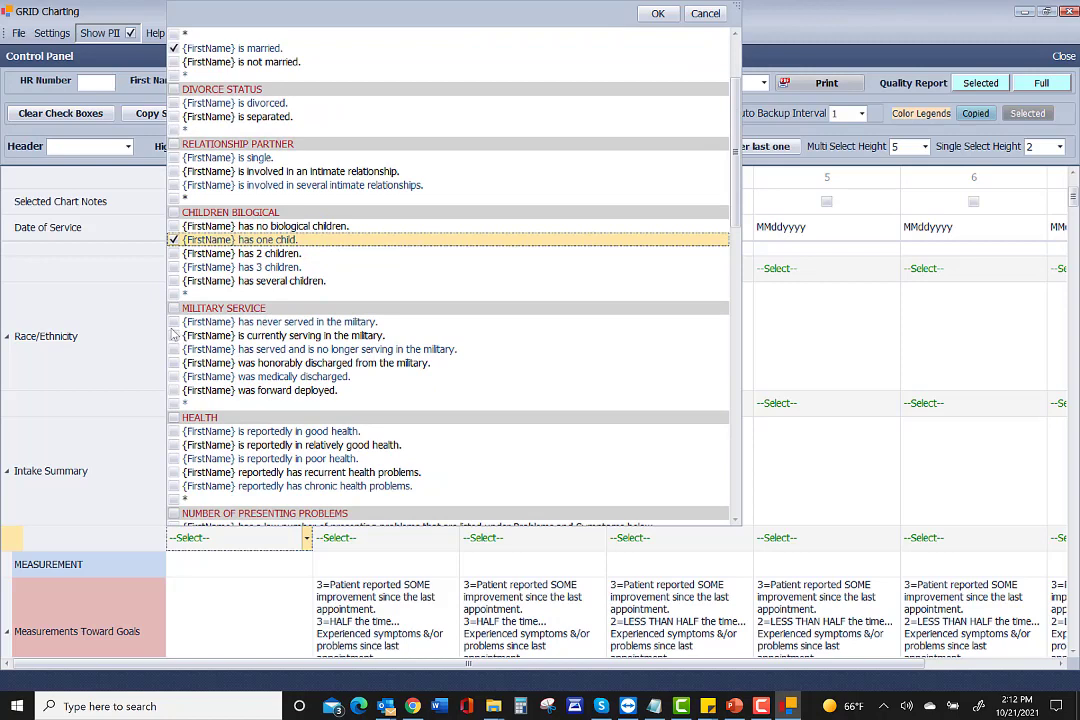
pyautogui.click(174, 322)
pyautogui.scroll(-4, 177, 300)
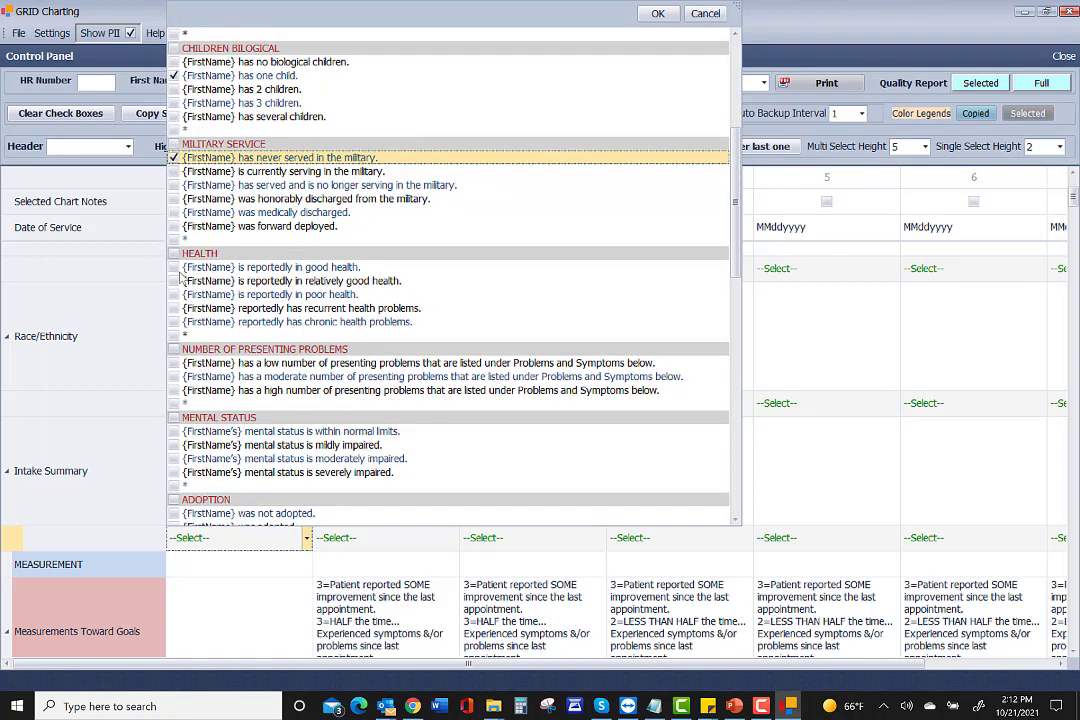
pyautogui.click(174, 267)
# Tick moderate presenting problems, mildly impaired mental status, not adopted, intact family, biological parents and no traumatic childhood.
pyautogui.scroll(-2, 176, 280)
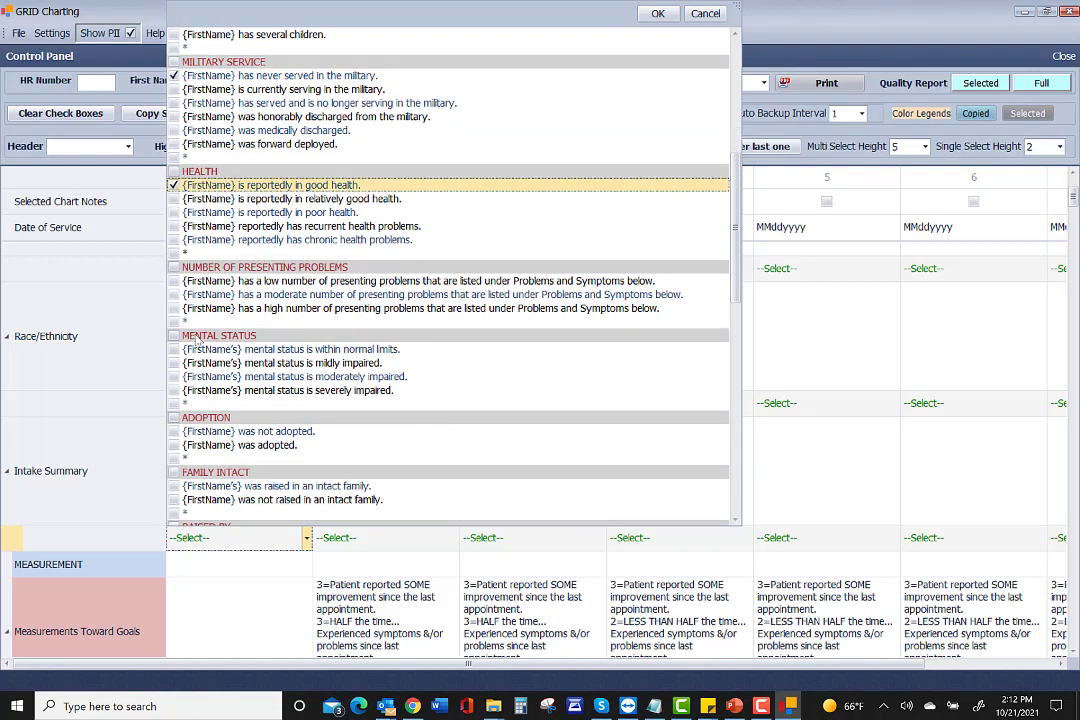
pyautogui.click(176, 285)
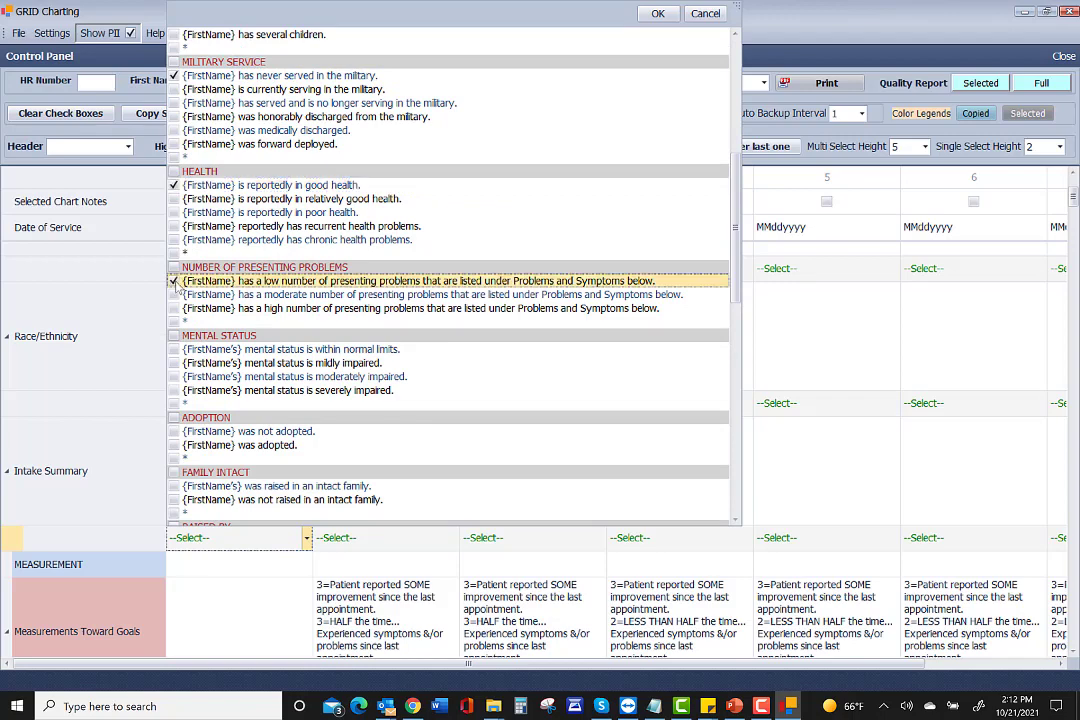
pyautogui.click(174, 294)
pyautogui.click(175, 363)
pyautogui.scroll(-2, 180, 360)
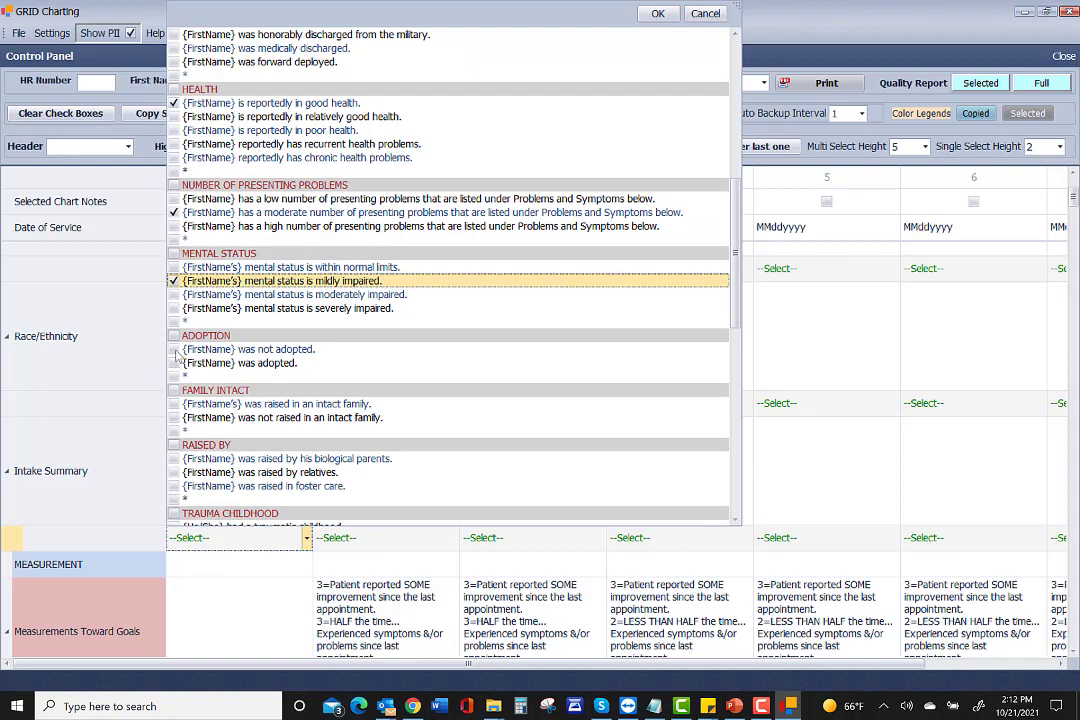
pyautogui.click(175, 350)
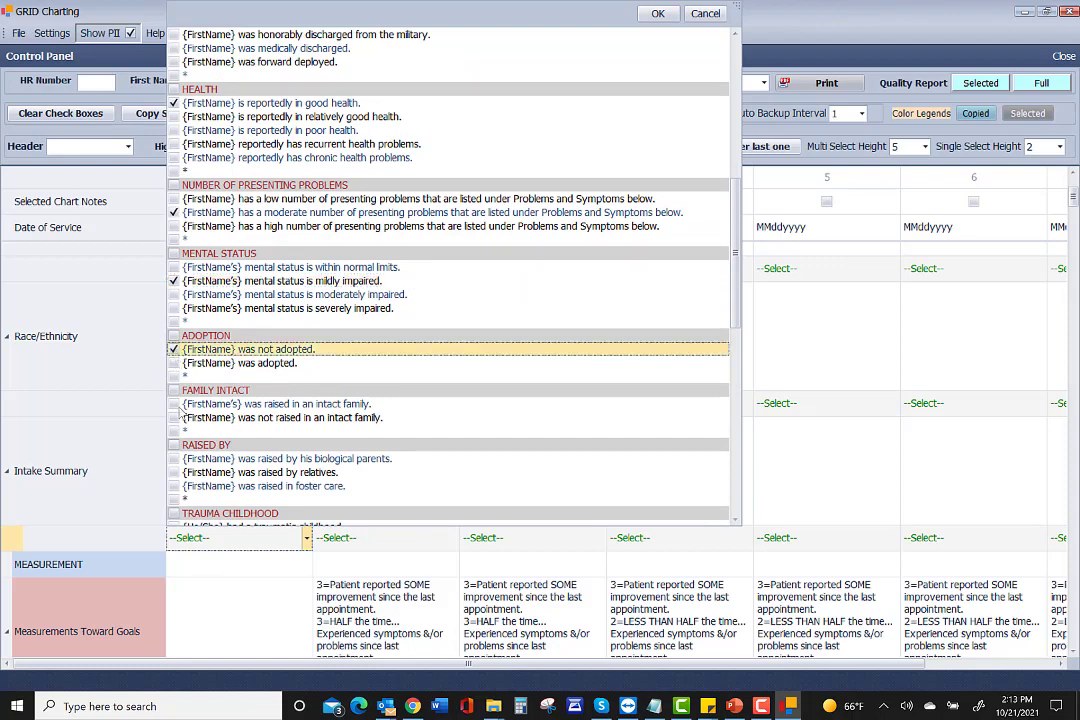
pyautogui.click(175, 404)
pyautogui.scroll(-2, 180, 395)
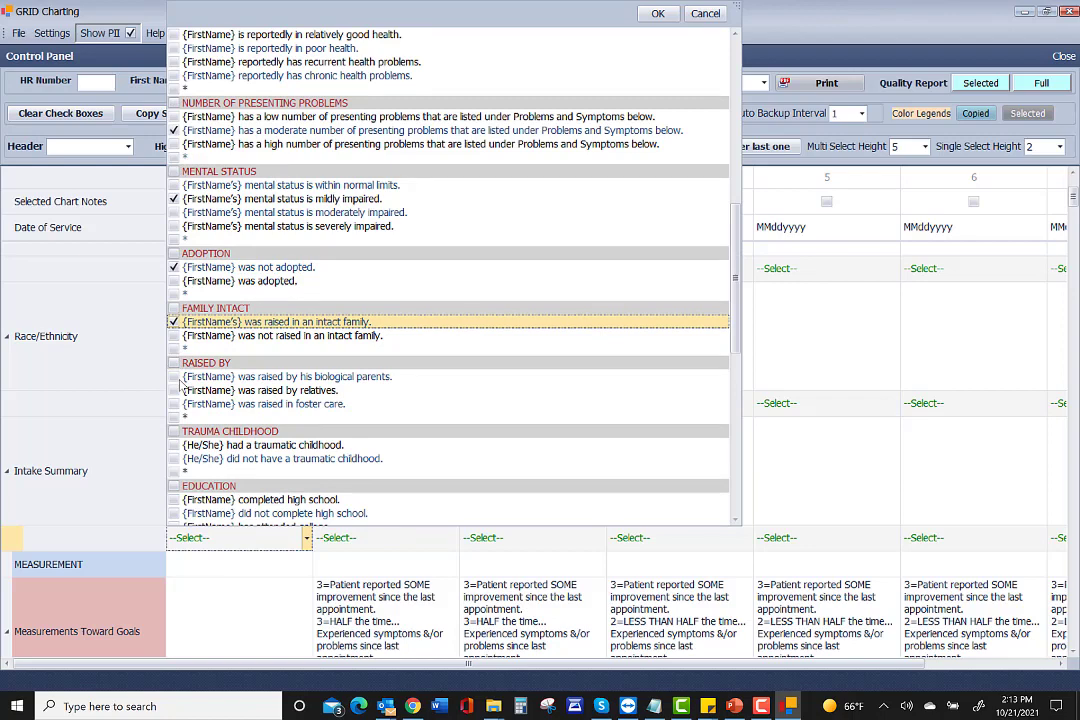
pyautogui.click(175, 377)
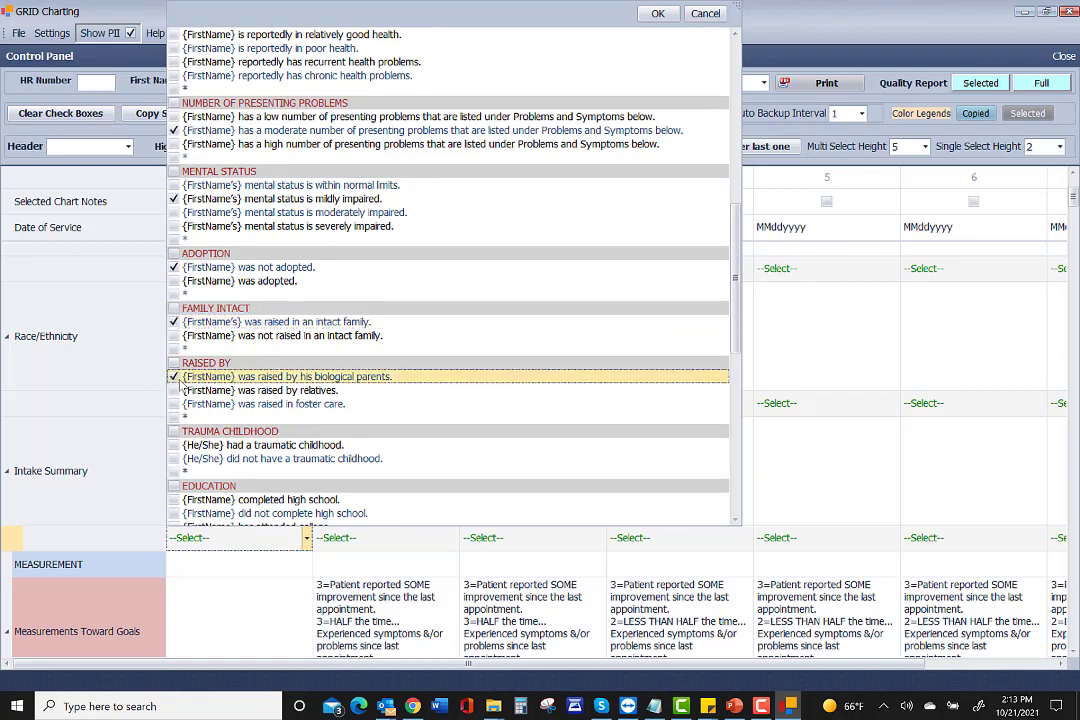
pyautogui.click(175, 459)
# Tick attended college, good friends, avoided troubled peers, no fights, community volunteering, depression and stress.
pyautogui.scroll(-3, 180, 420)
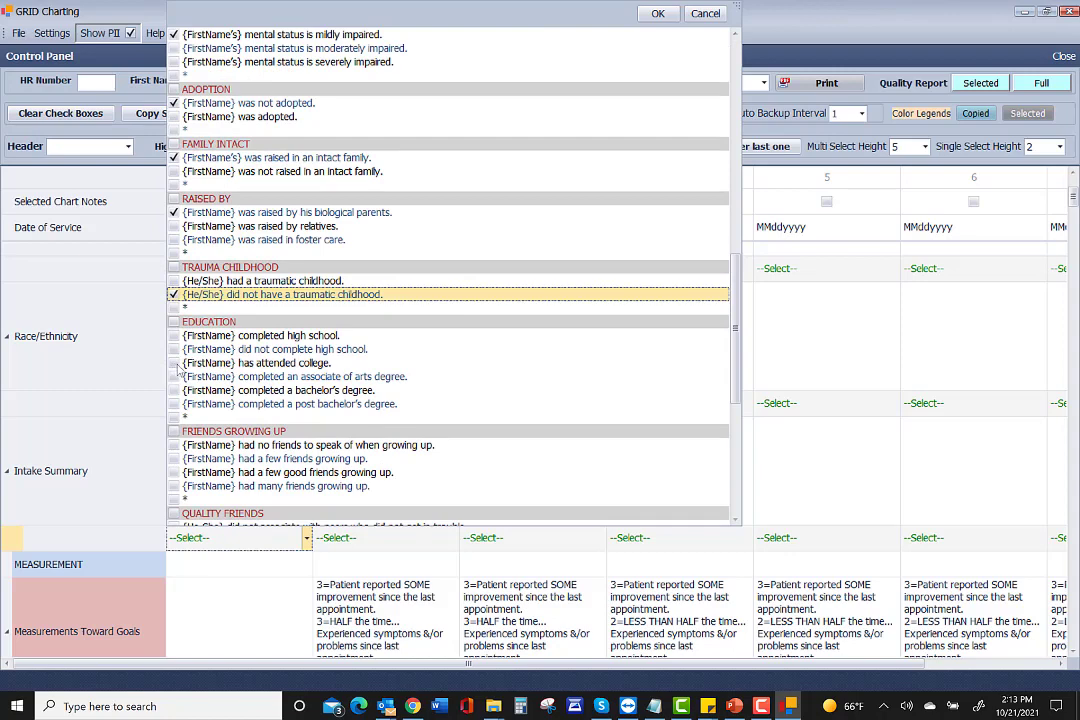
pyautogui.click(176, 364)
pyautogui.scroll(-3, 180, 370)
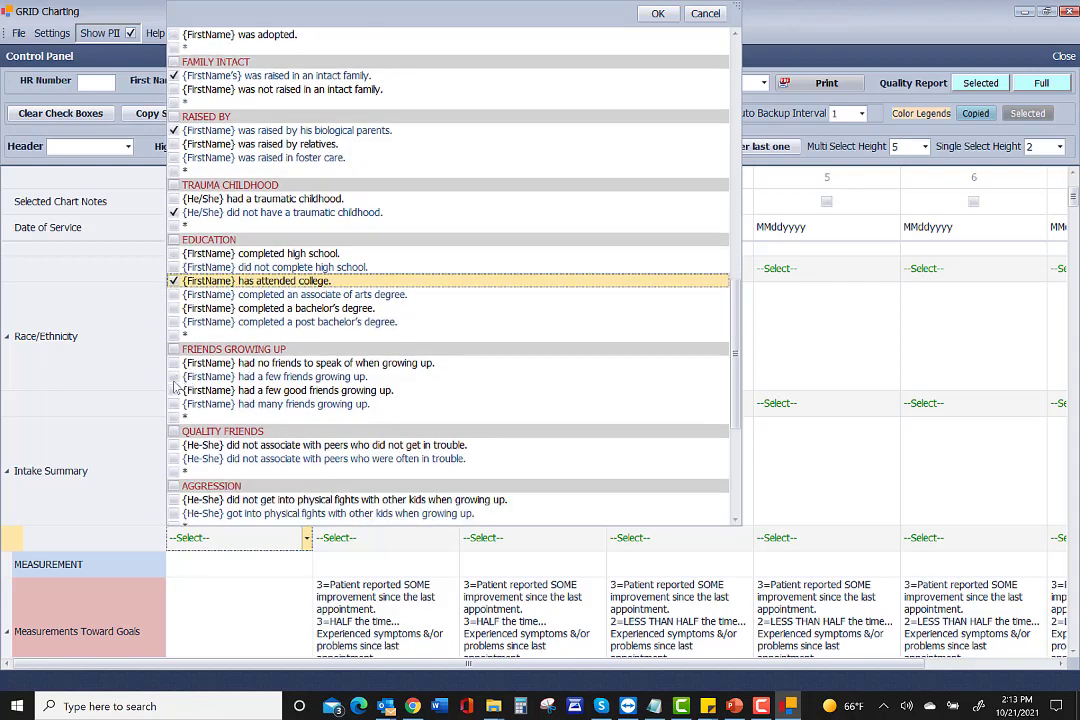
pyautogui.click(176, 390)
pyautogui.scroll(-4, 174, 370)
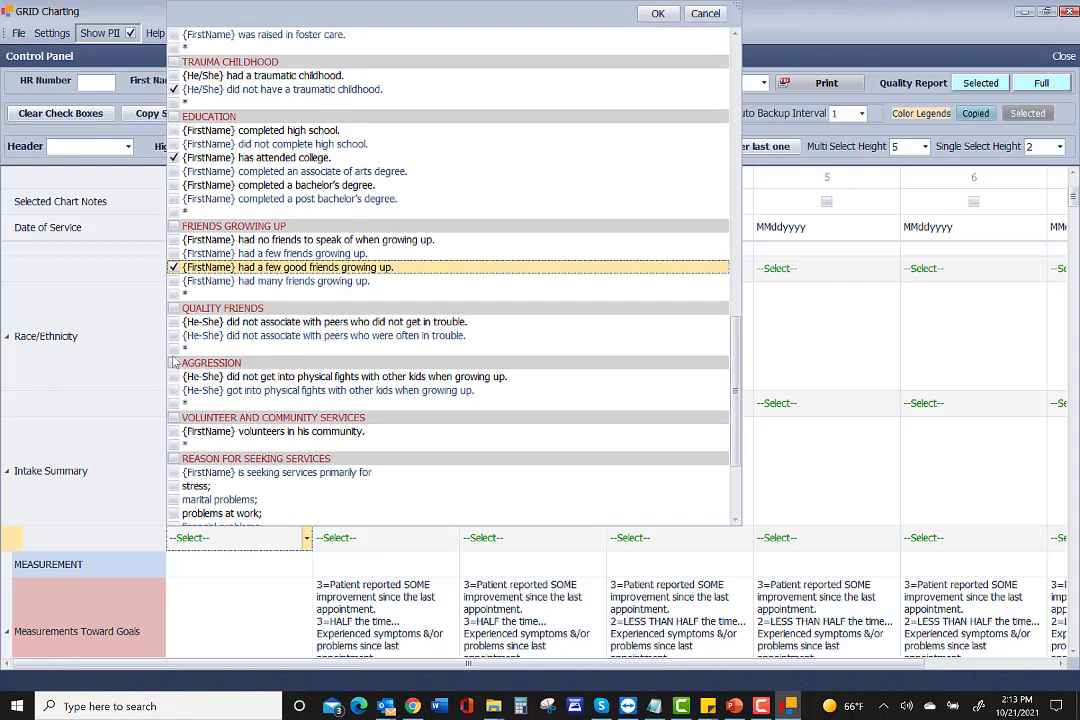
pyautogui.click(175, 322)
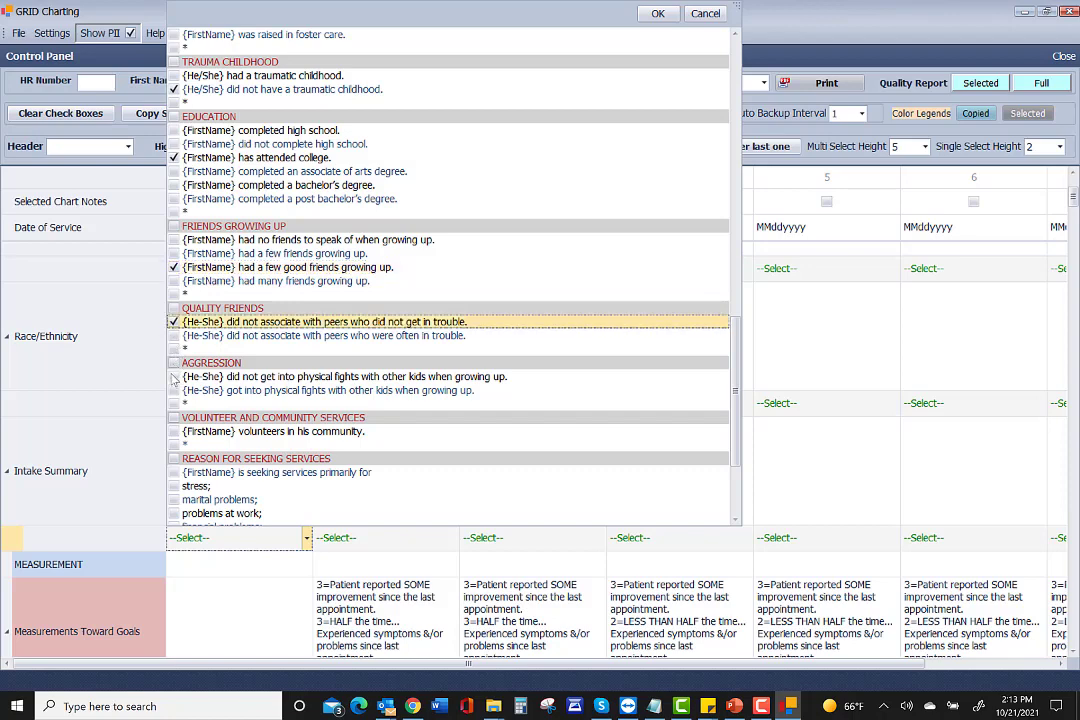
pyautogui.click(174, 377)
pyautogui.click(174, 432)
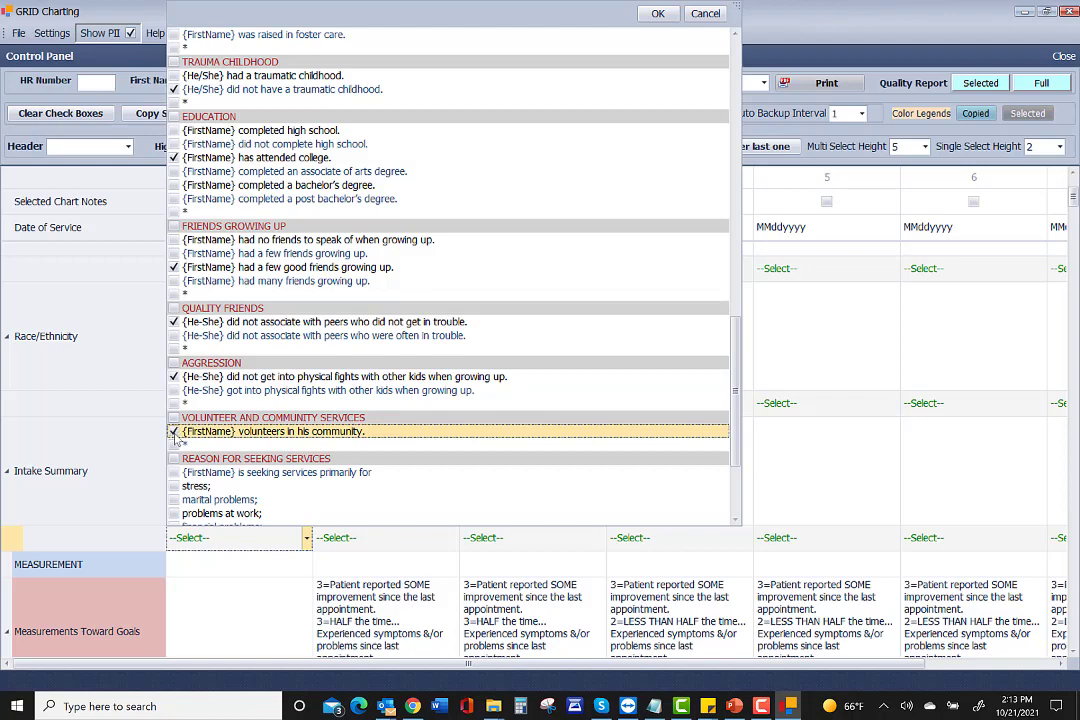
pyautogui.scroll(-4, 175, 437)
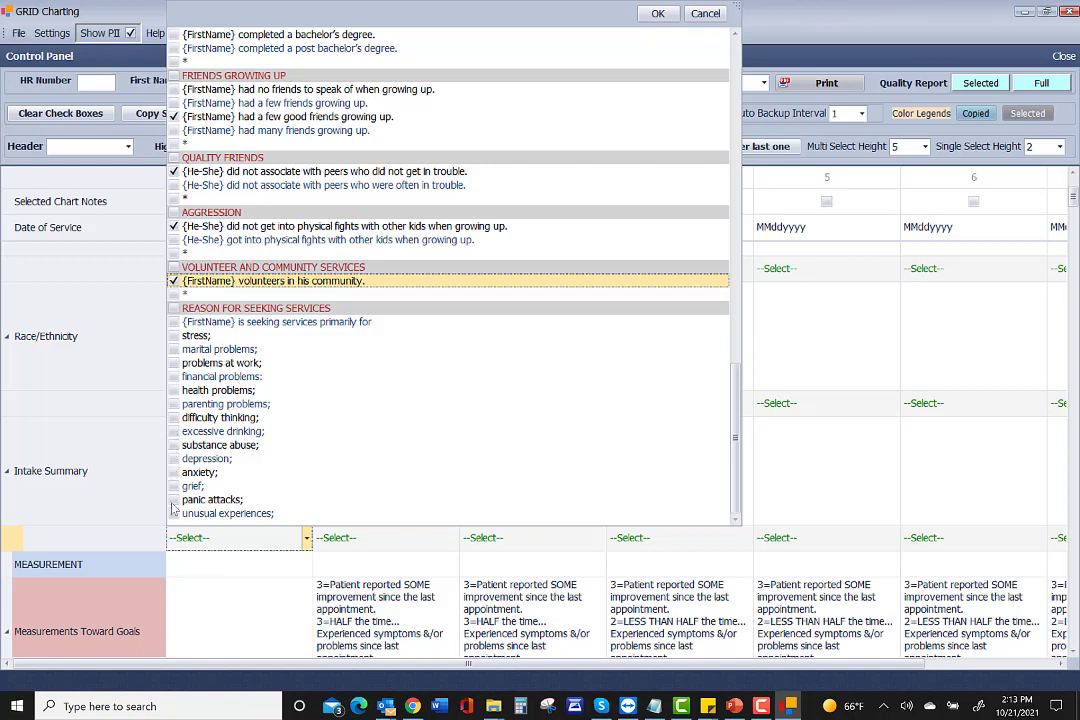
pyautogui.click(174, 459)
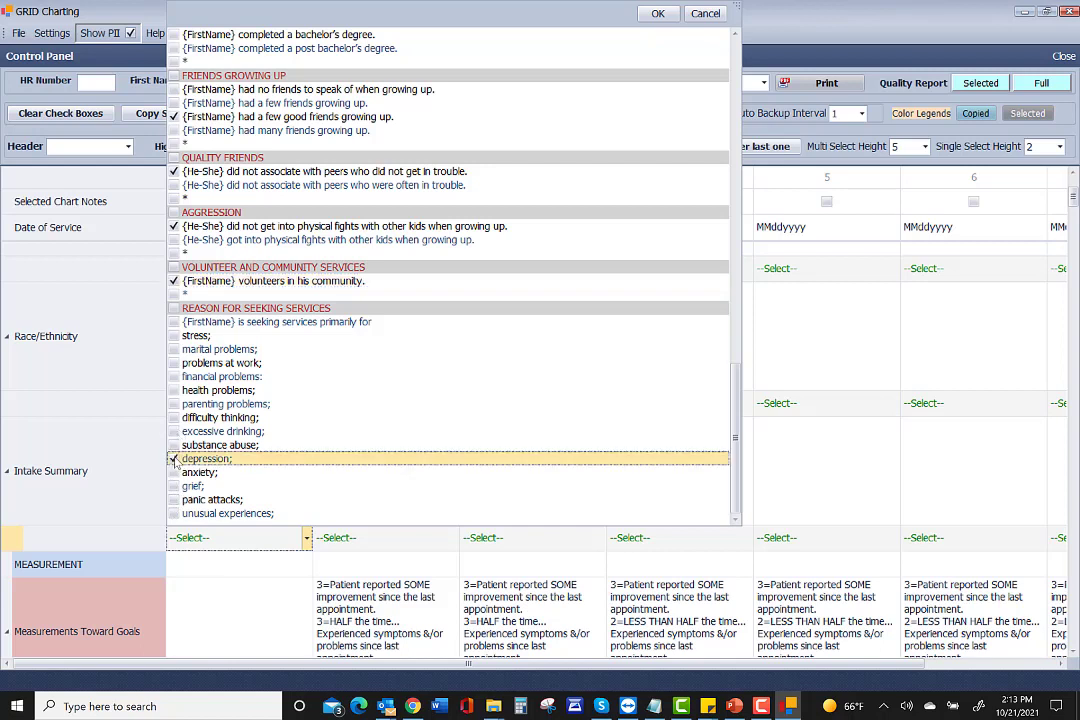
pyautogui.click(174, 336)
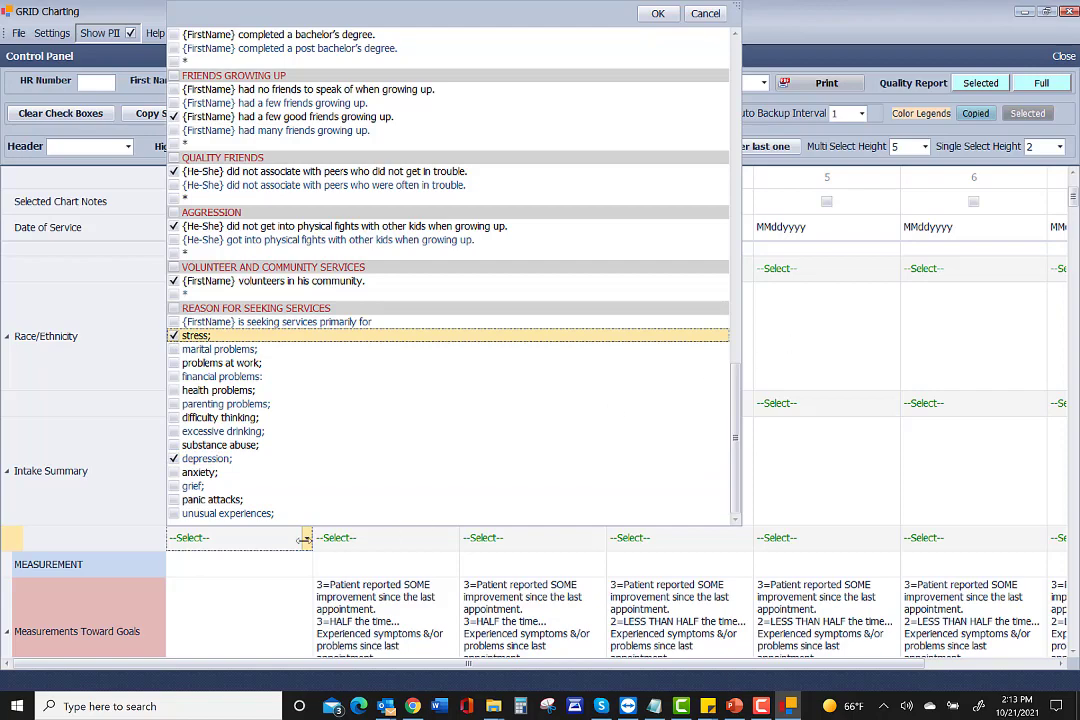
pyautogui.press('Return')
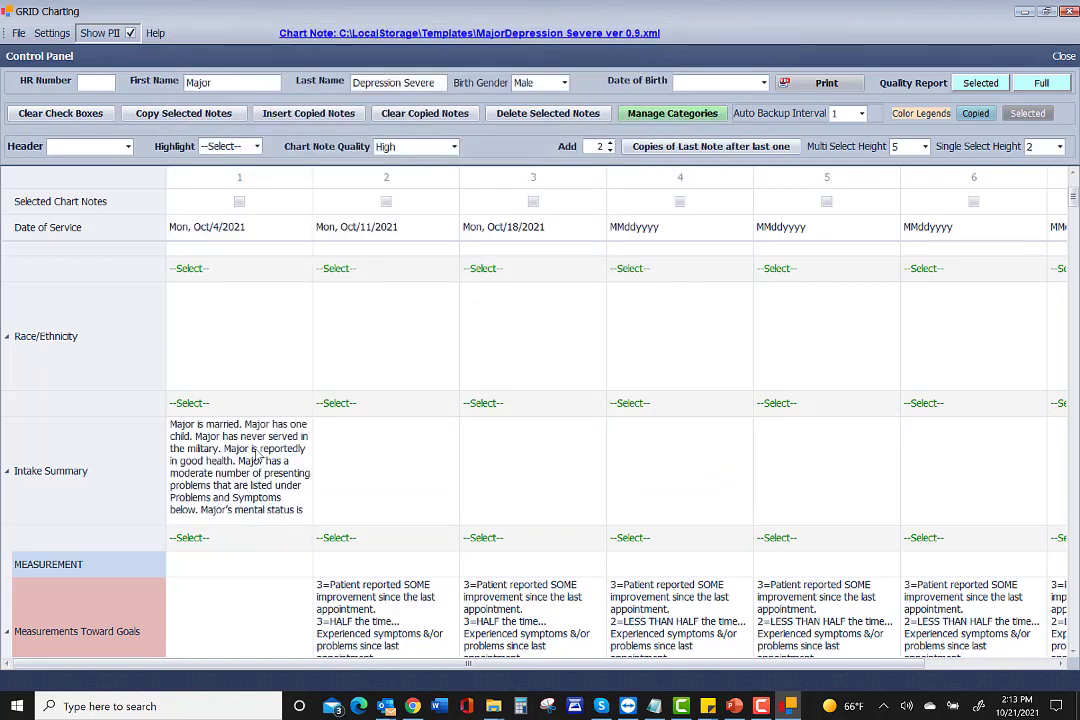
pyautogui.scroll(-2, 257, 455)
pyautogui.scroll(2, 257, 455)
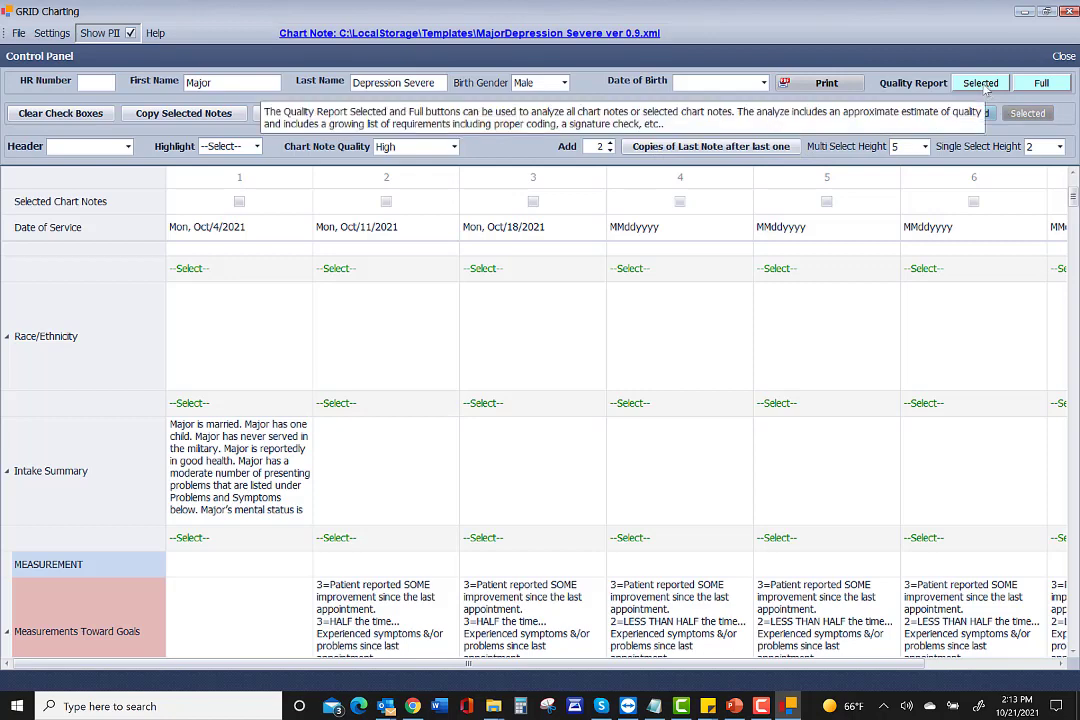
pyautogui.click(805, 85)
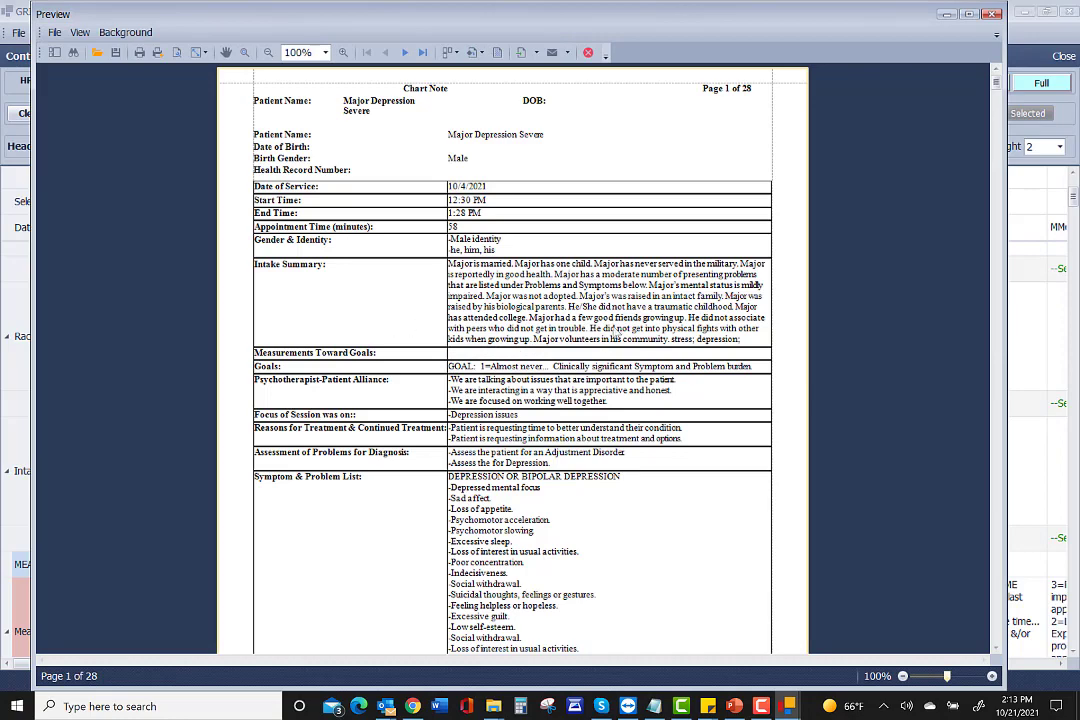
pyautogui.scroll(-3, 636, 330)
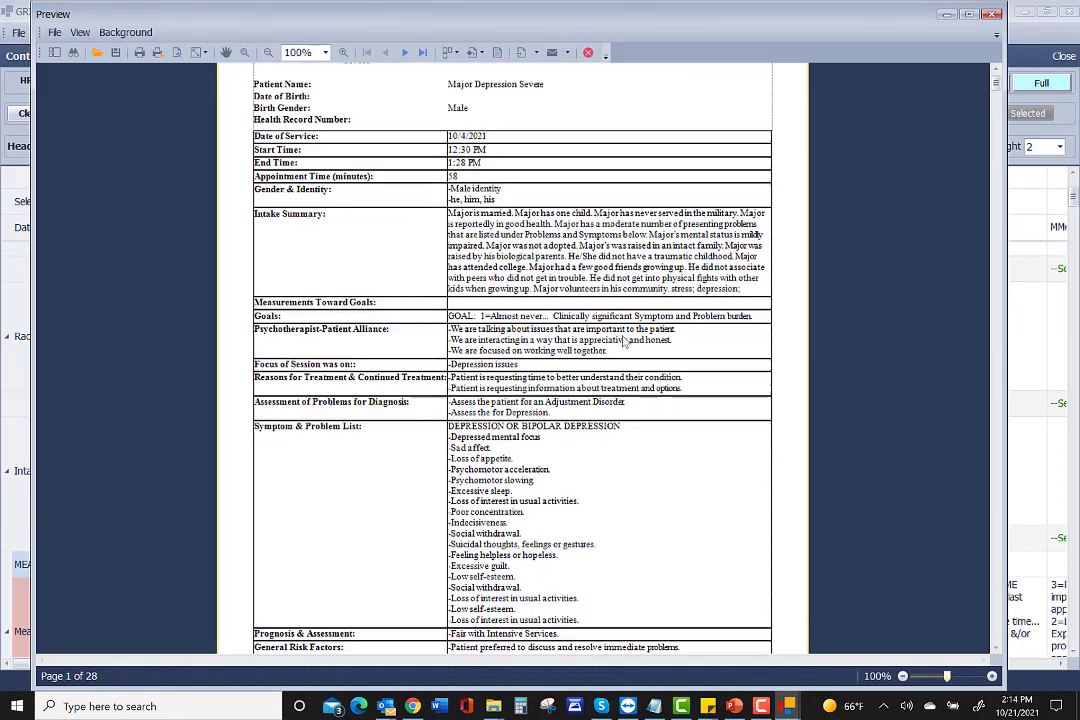
pyautogui.scroll(-3, 622, 342)
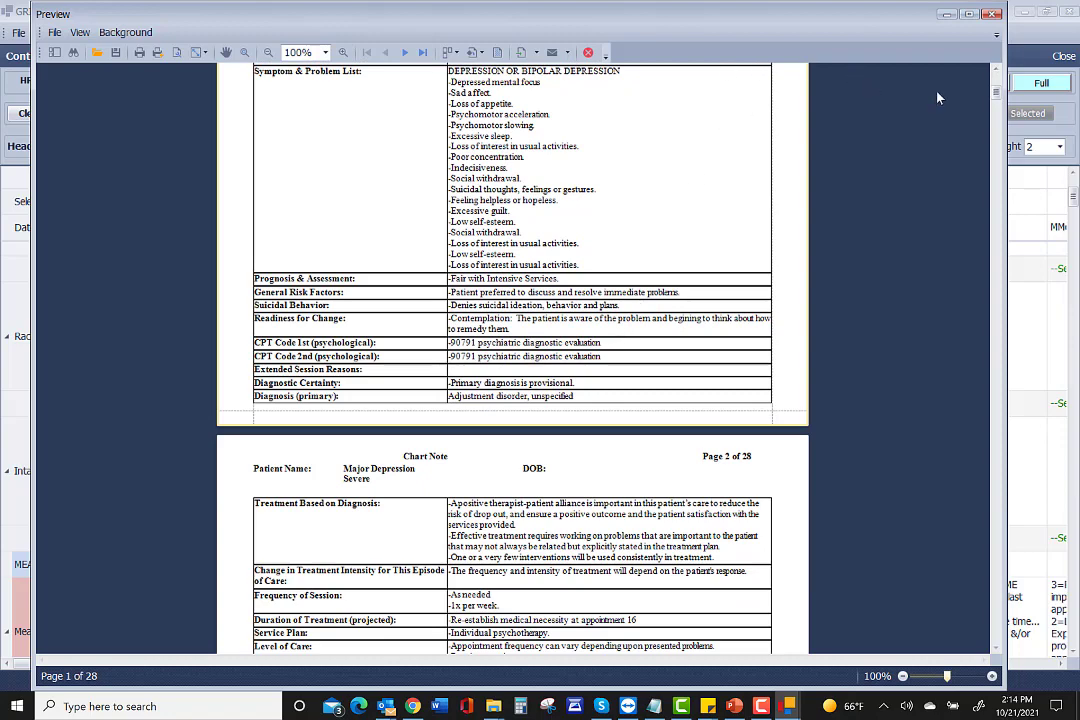
pyautogui.moveTo(996, 92); pyautogui.dragTo(996, 84)
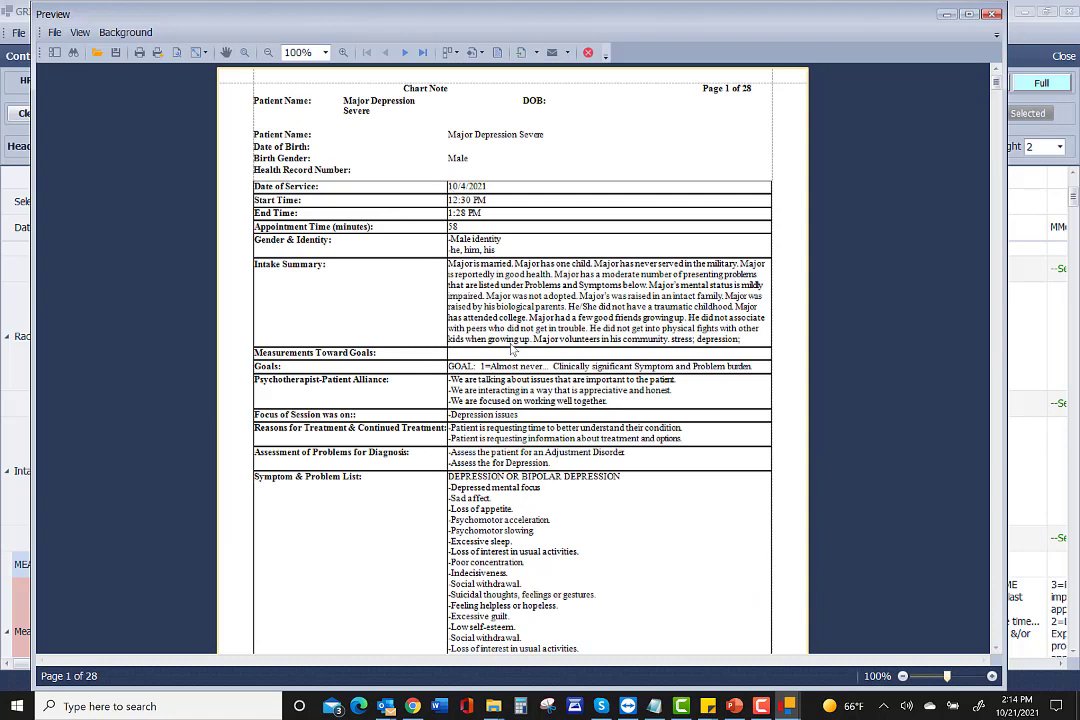
pyautogui.scroll(-10, 510, 363)
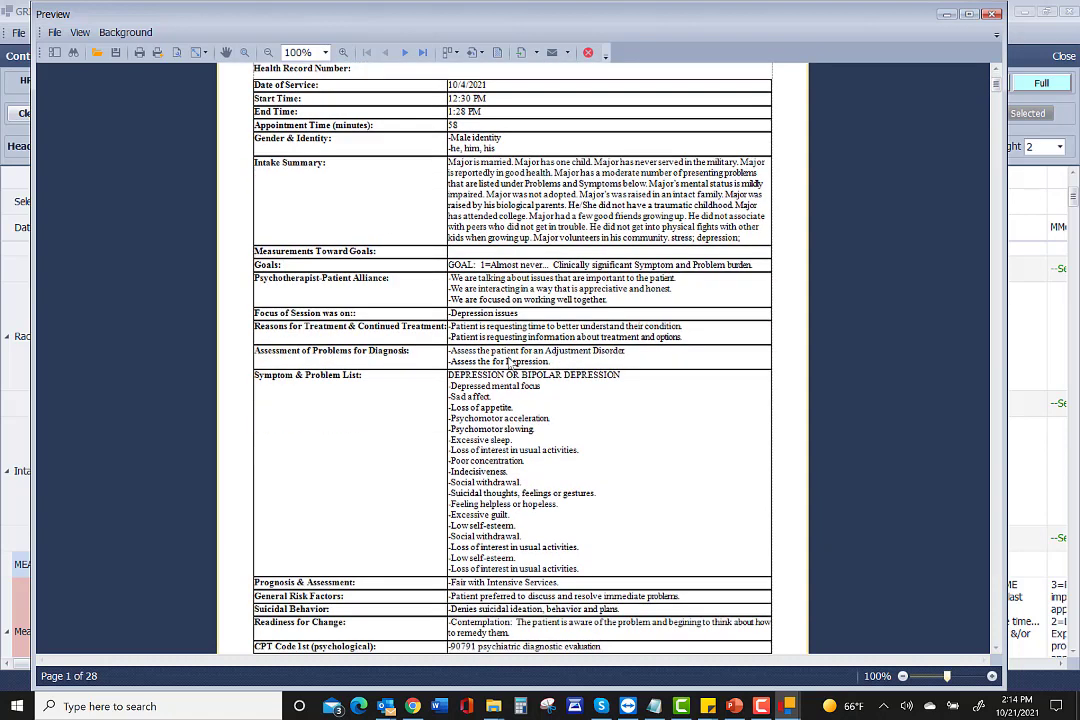
pyautogui.scroll(-17, 510, 363)
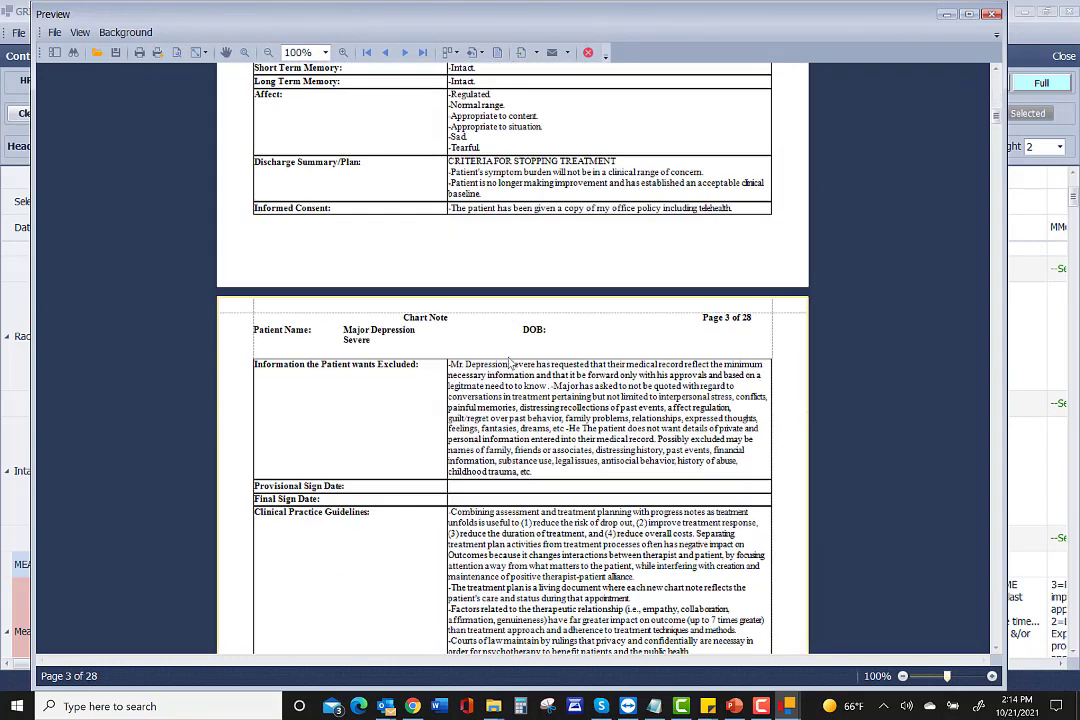
pyautogui.scroll(-2, 510, 362)
pyautogui.scroll(4, 510, 362)
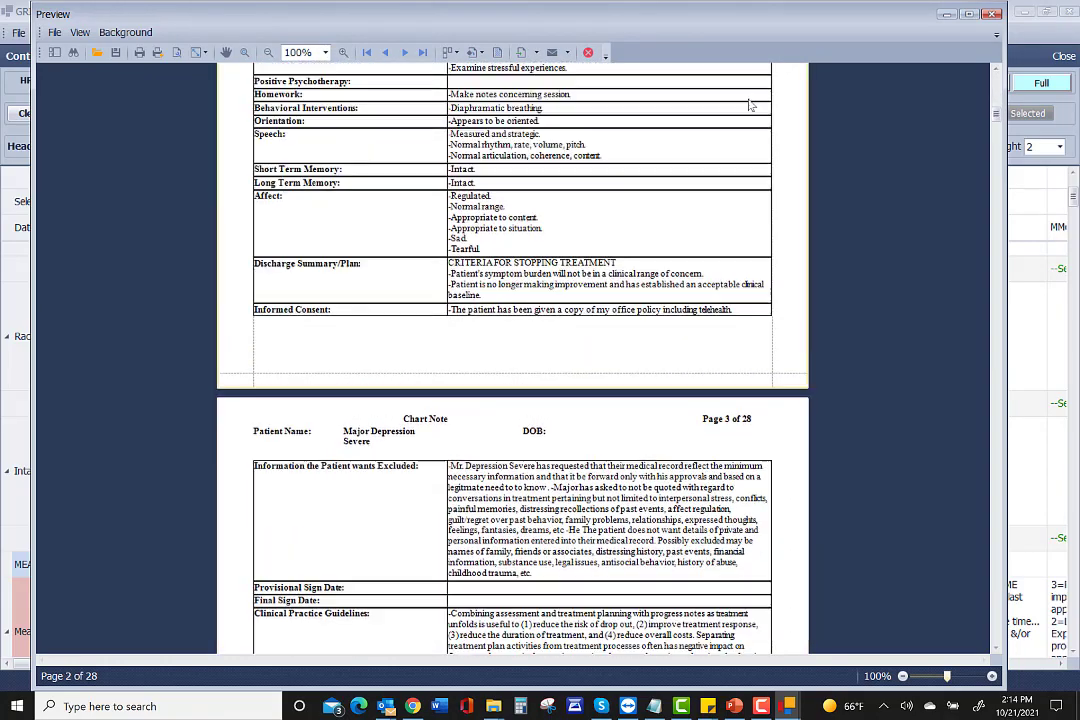
# Close the Chart Note preview and scroll through the grid rows to the Treatment Plan.
pyautogui.click(995, 14)
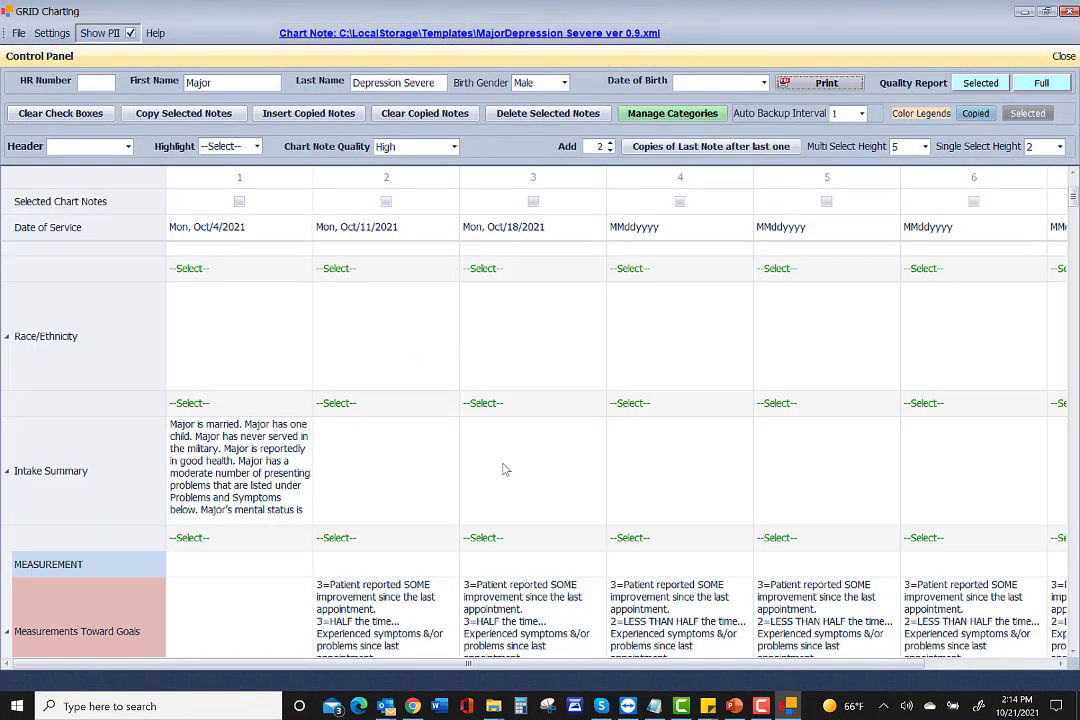
pyautogui.scroll(-7, 505, 470)
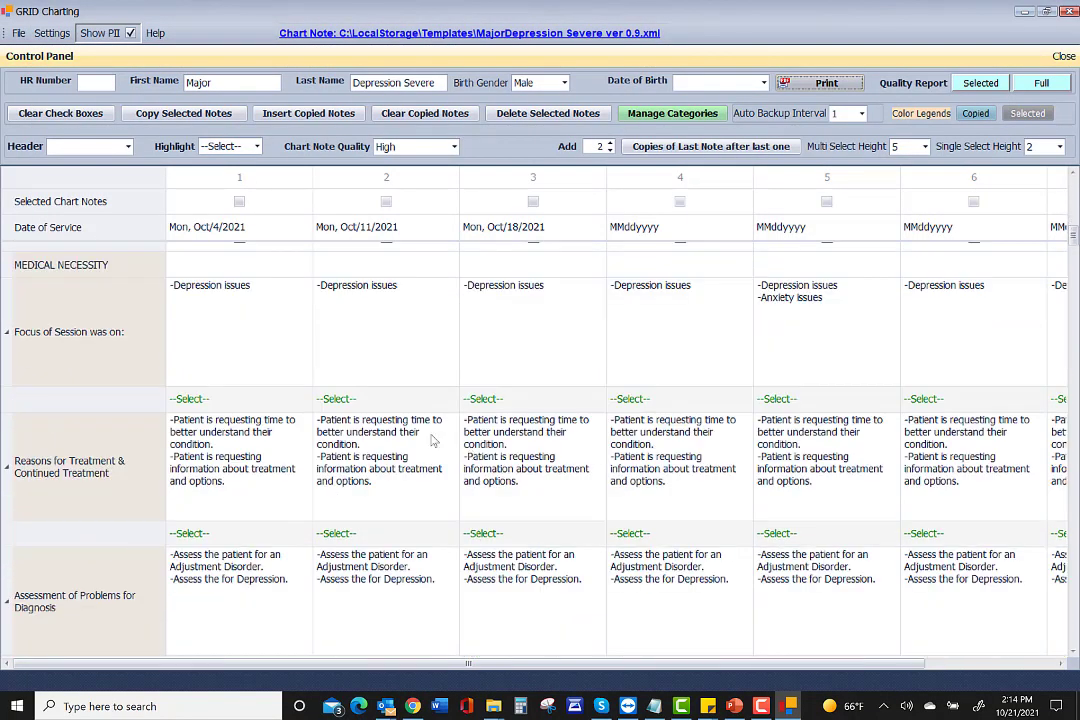
pyautogui.scroll(-3, 335, 475)
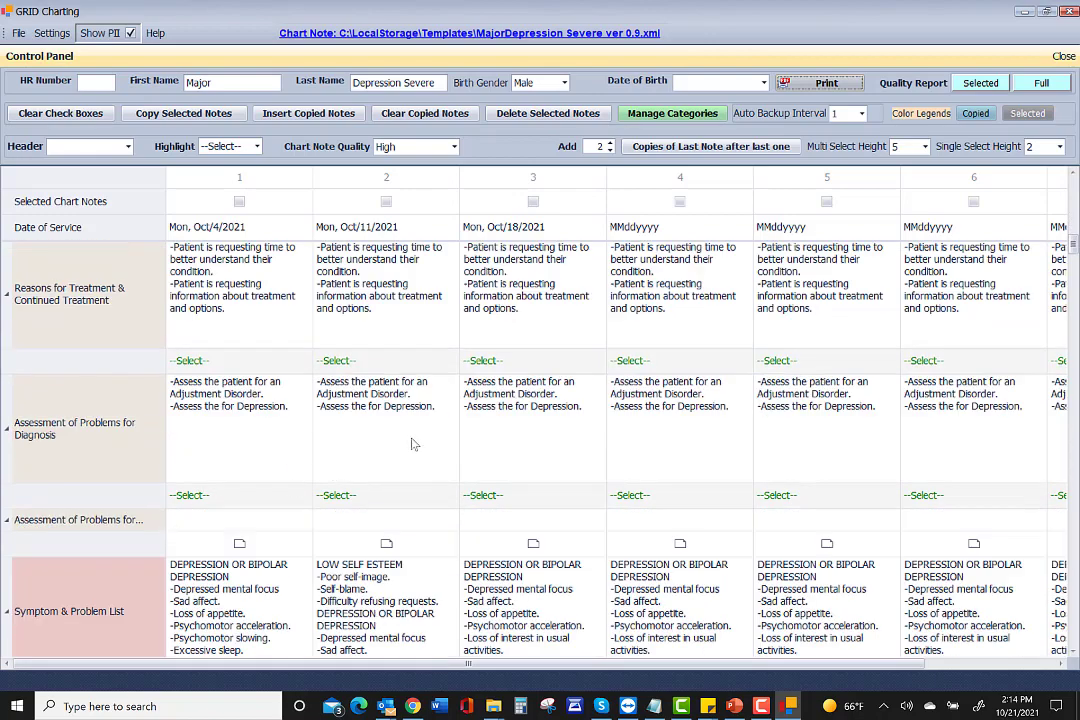
pyautogui.scroll(-5, 410, 446)
pyautogui.scroll(-3, 412, 443)
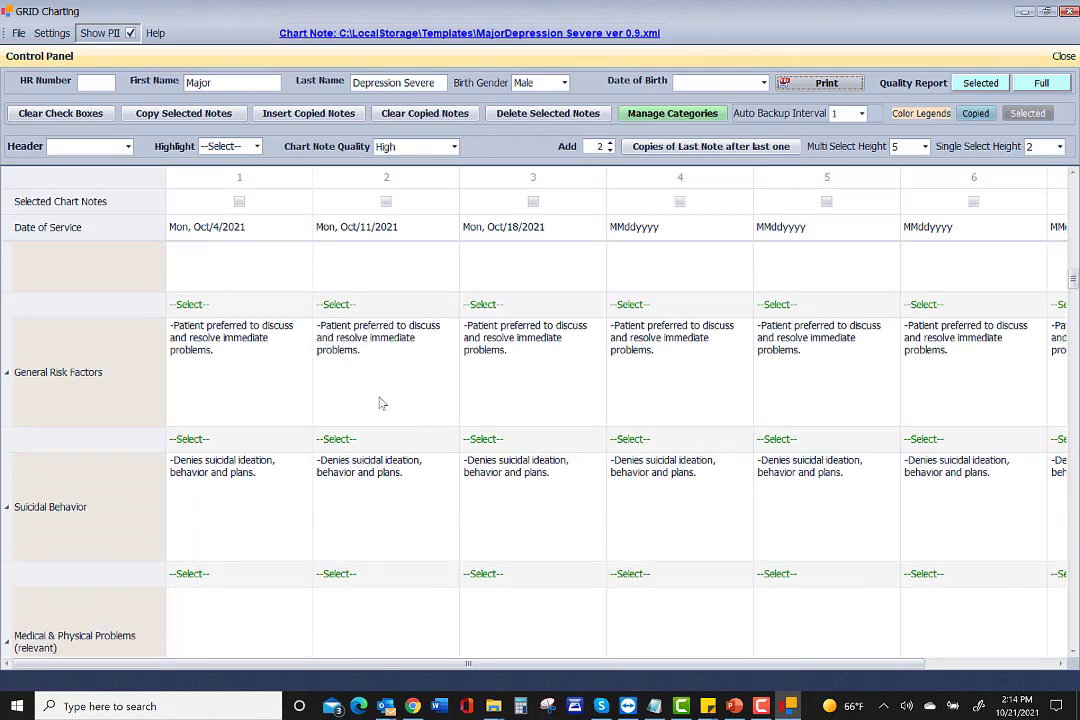
pyautogui.scroll(2, 381, 401)
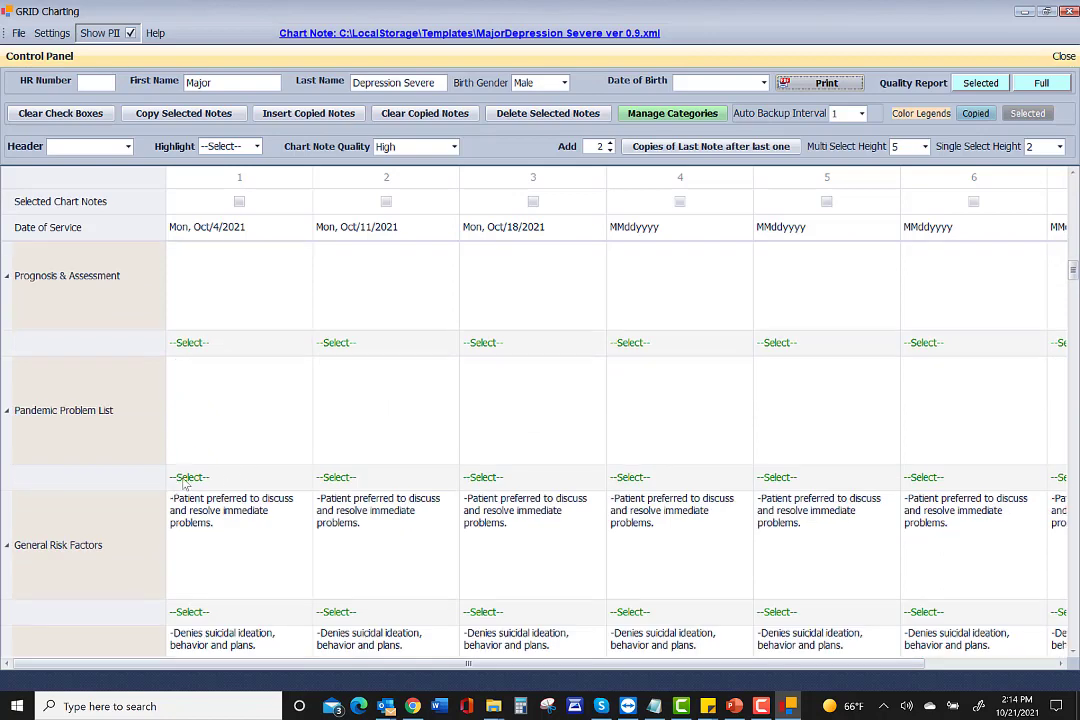
pyautogui.scroll(1, 220, 350)
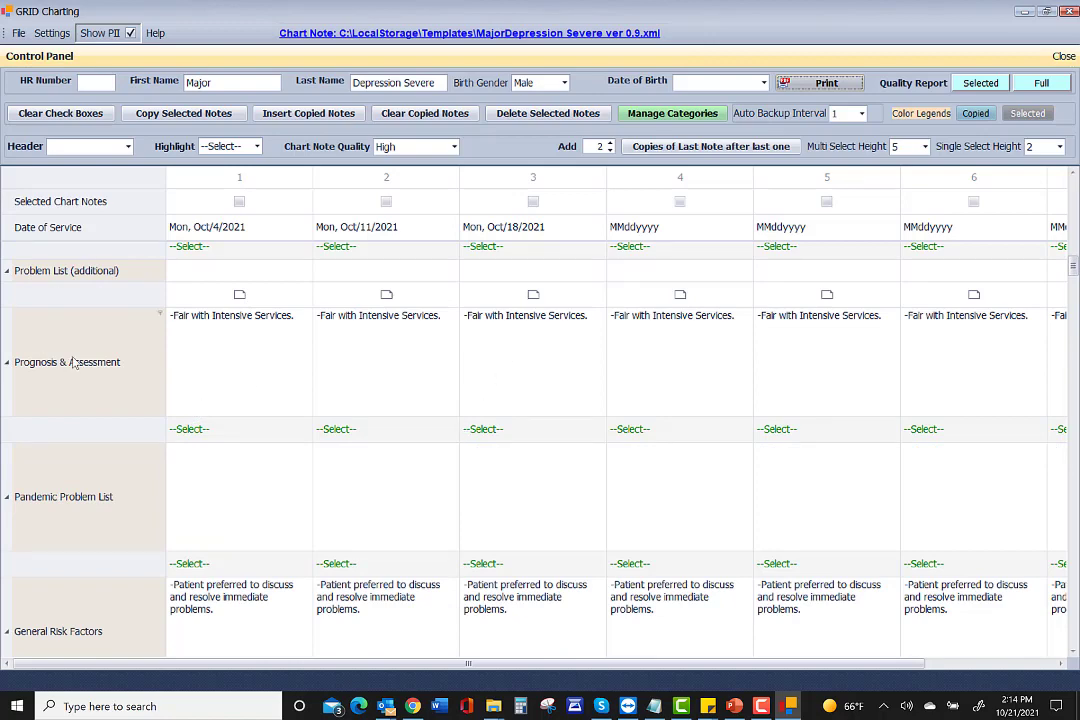
pyautogui.scroll(3, 56, 297)
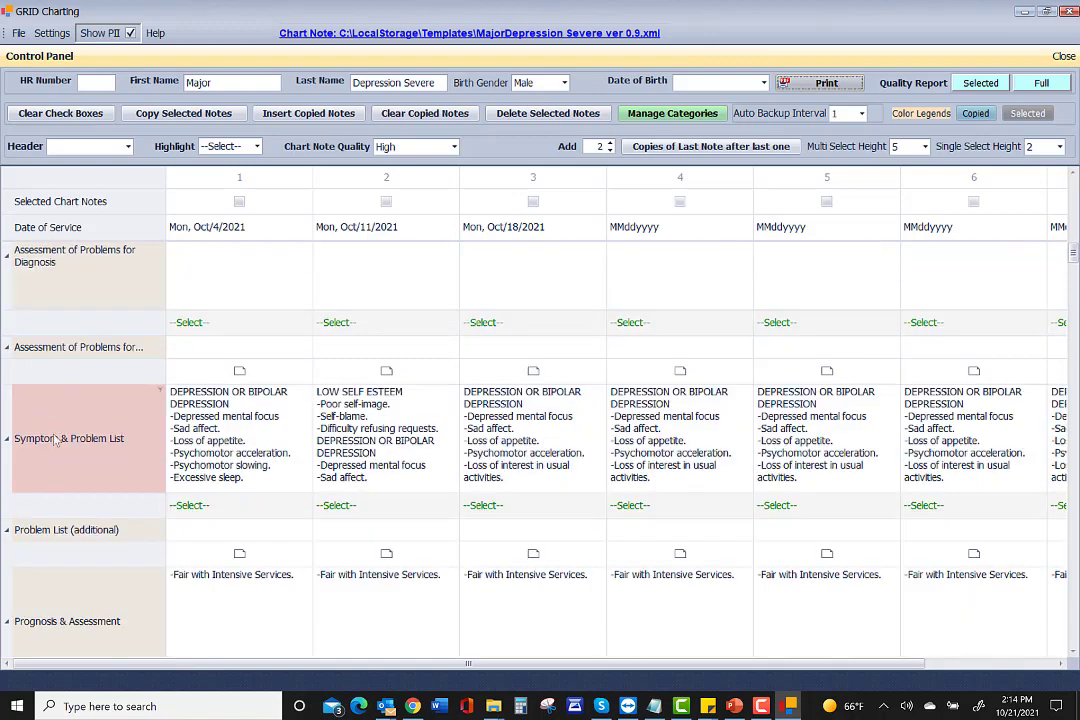
pyautogui.moveTo(77, 447)
pyautogui.scroll(6, 73, 449)
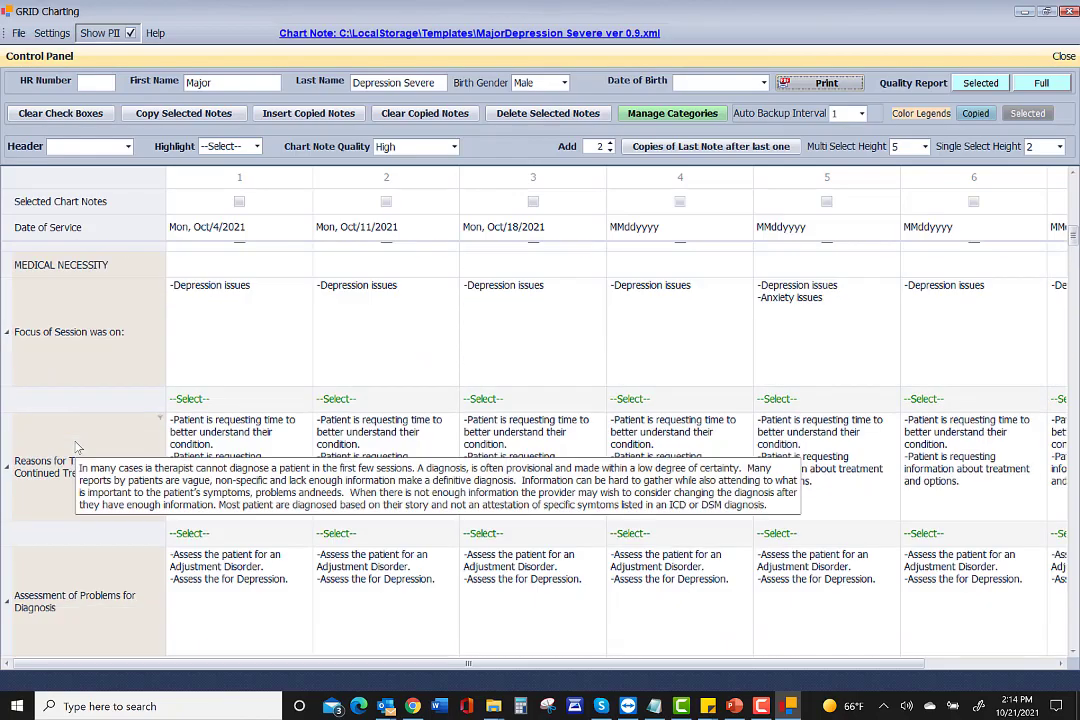
pyautogui.scroll(-1, 64, 427)
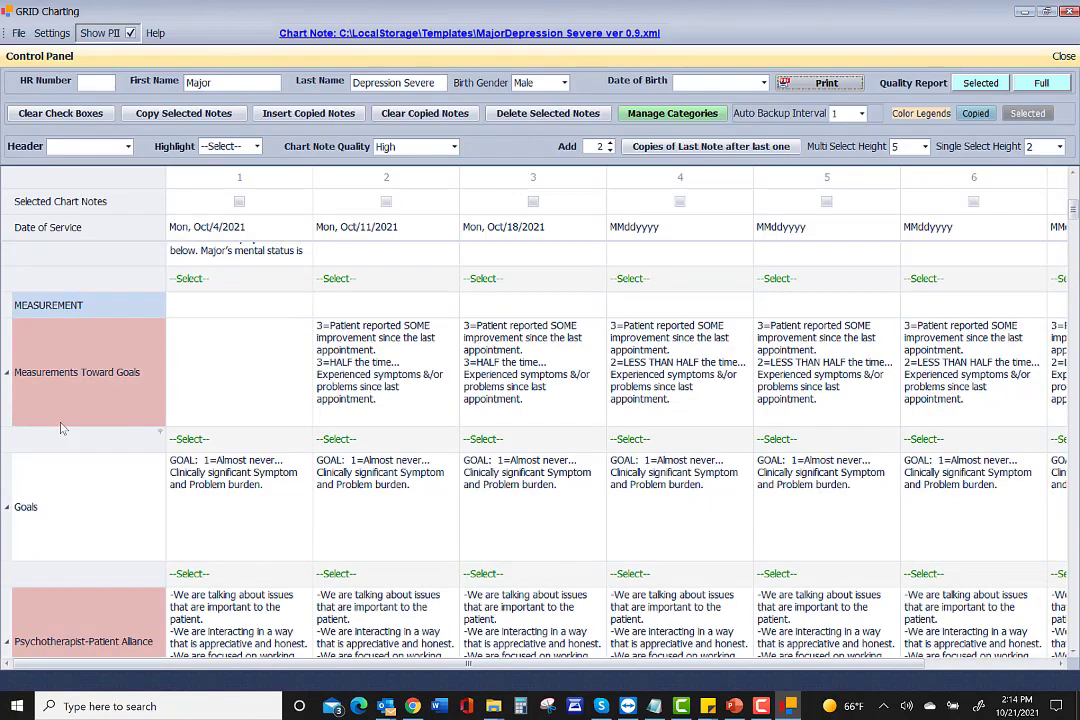
pyautogui.scroll(-2, 164, 441)
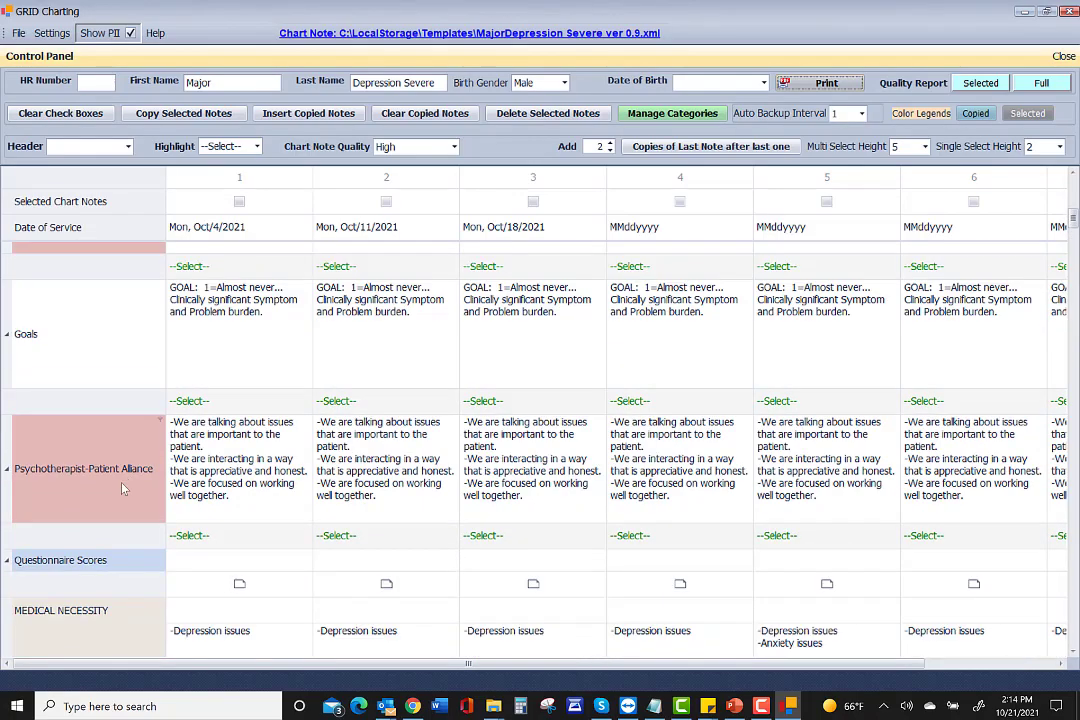
pyautogui.scroll(-10, 120, 488)
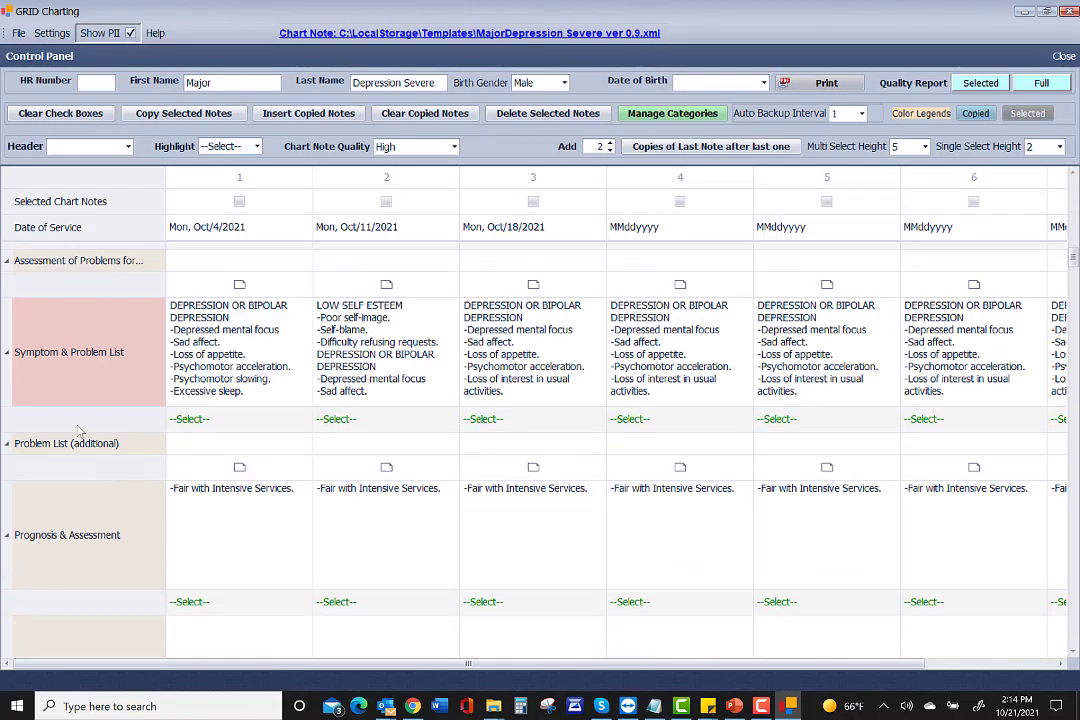
pyautogui.scroll(-10, 72, 378)
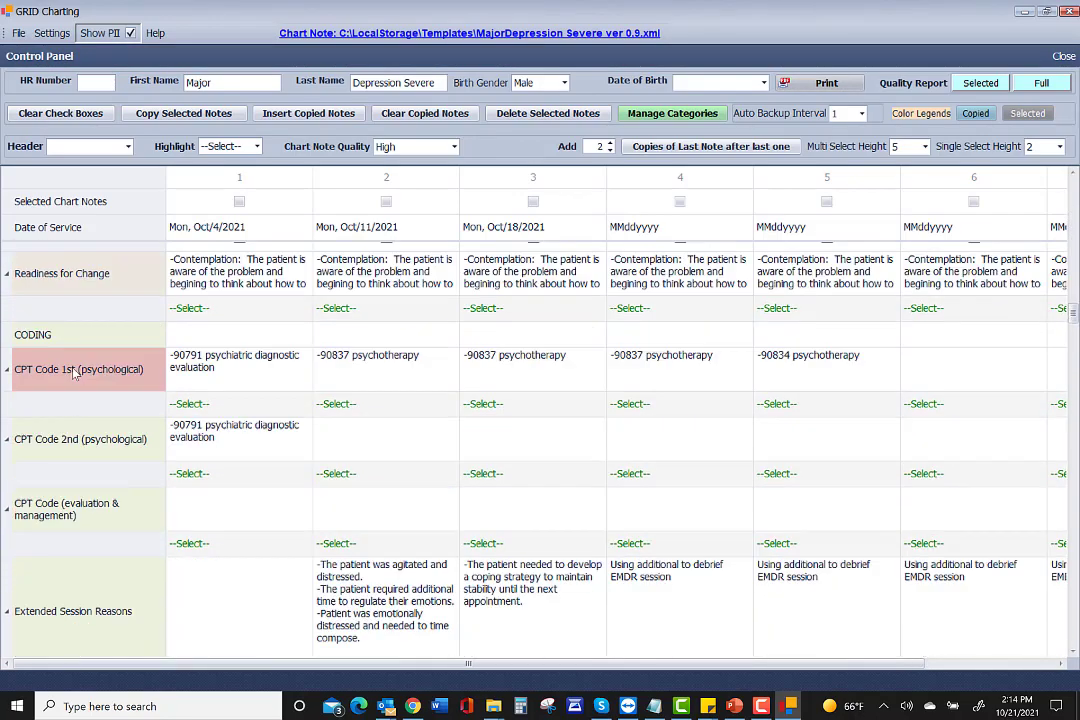
pyautogui.scroll(-10, 73, 393)
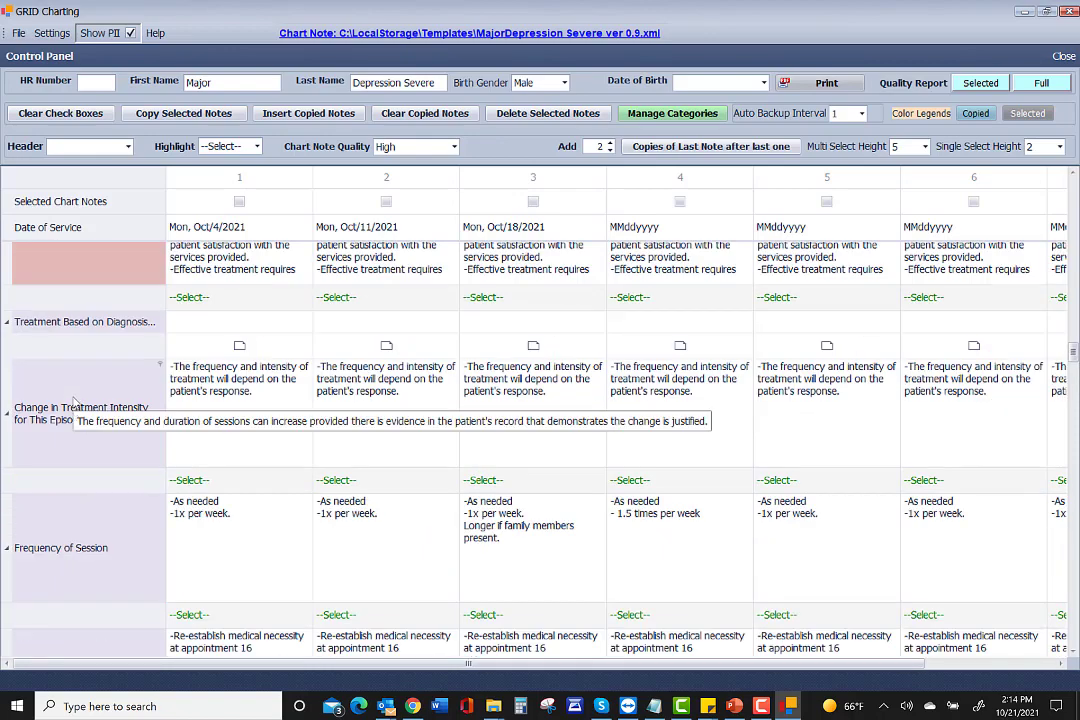
pyautogui.scroll(2, 60, 300)
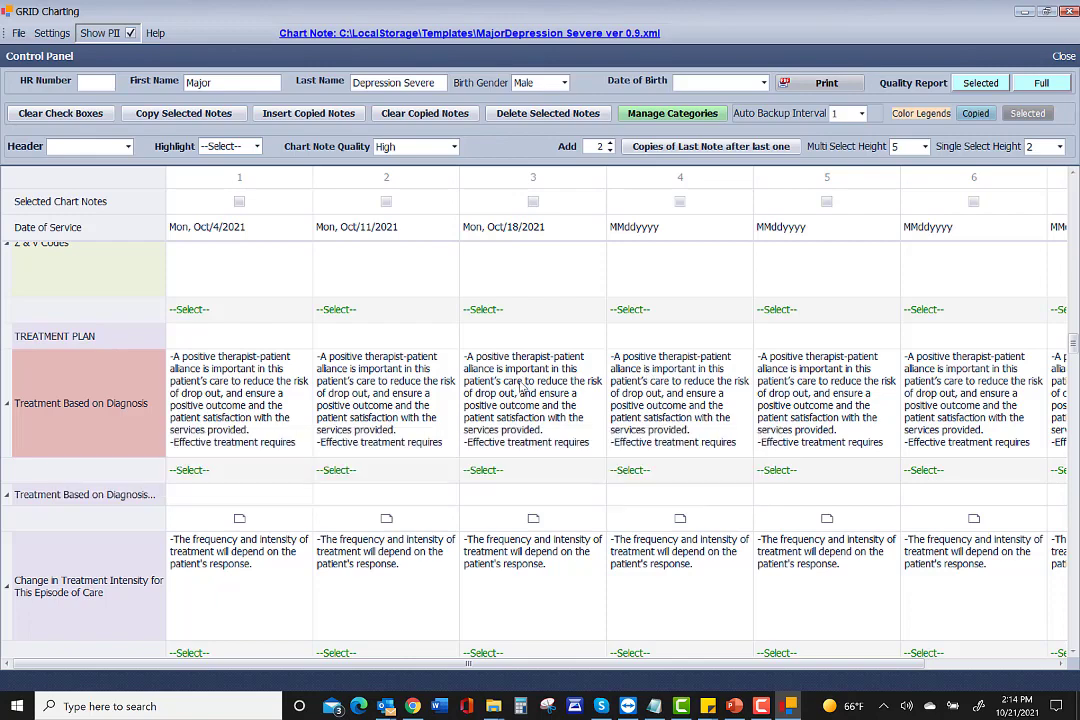
pyautogui.click(489, 469)
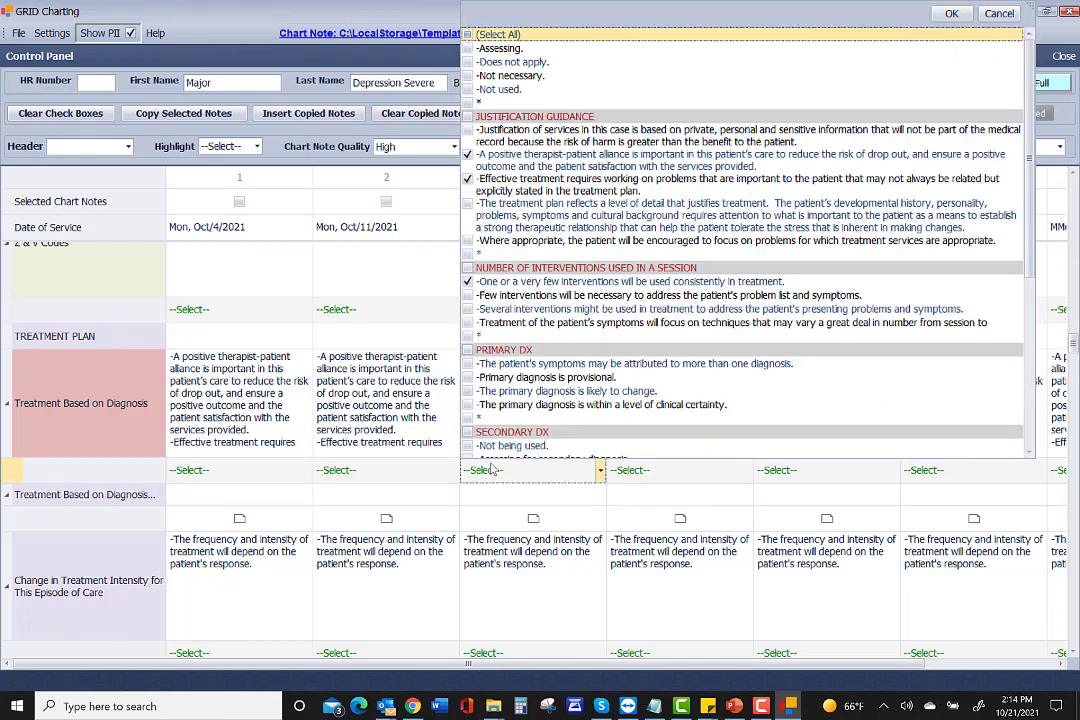
pyautogui.scroll(-5, 517, 218)
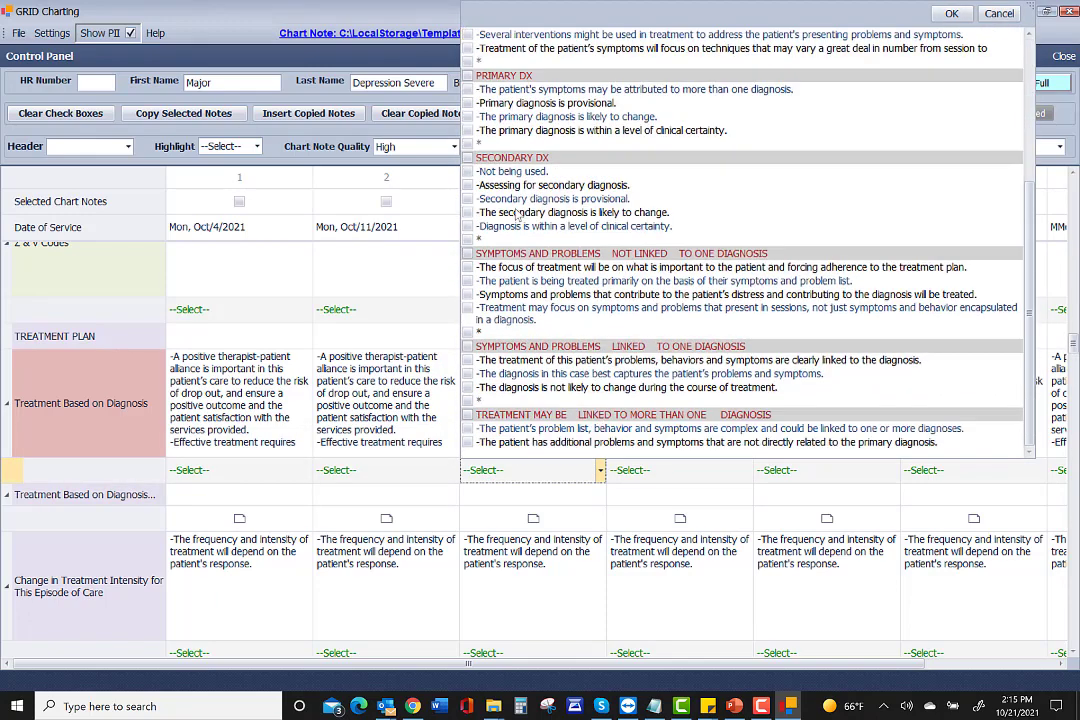
pyautogui.scroll(8, 517, 218)
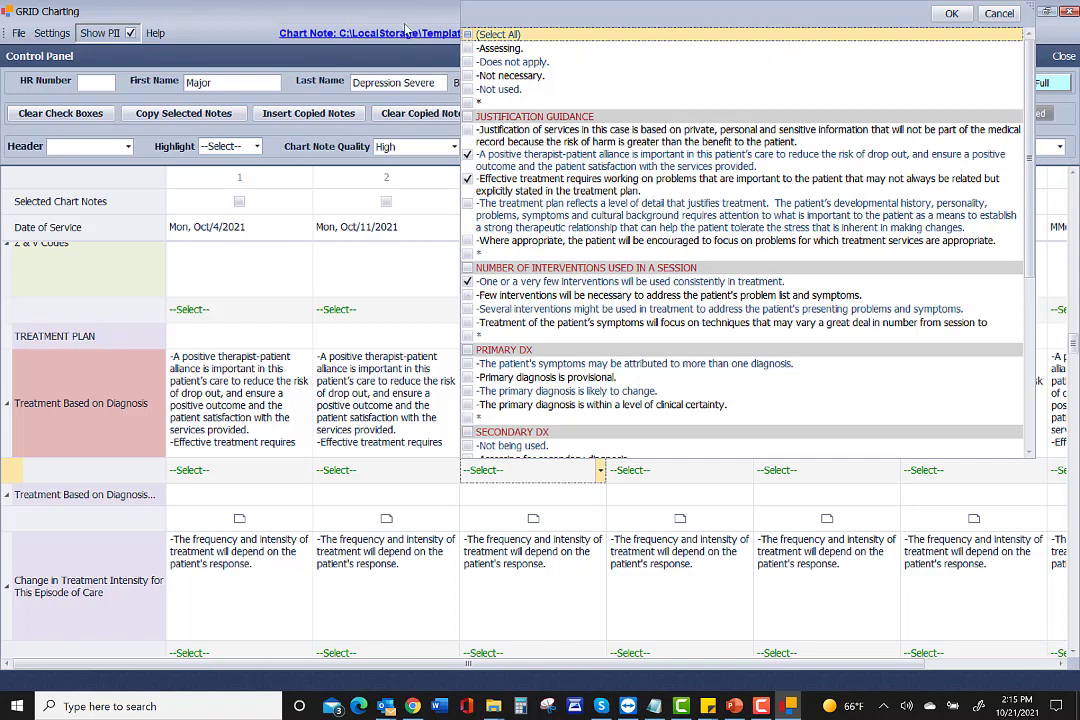
pyautogui.click(340, 22)
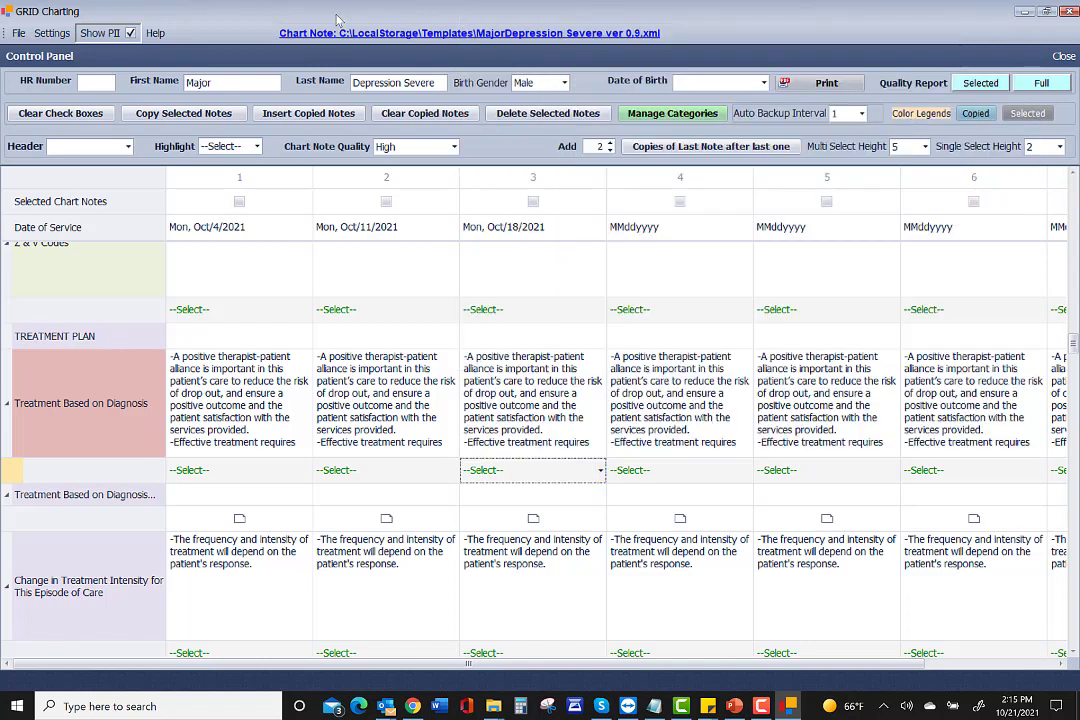
# Save As into LocalStorage\ChartNotes, replacing the diagnosis part of the file name with the patient's name.
pyautogui.click(18, 34)
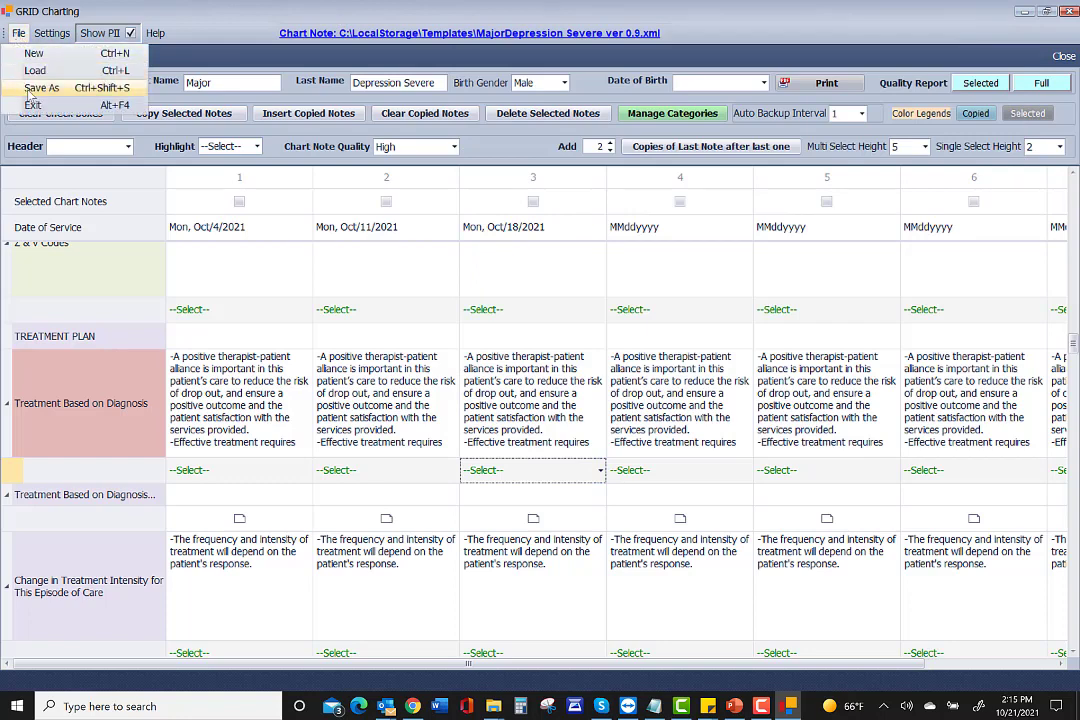
pyautogui.click(31, 90)
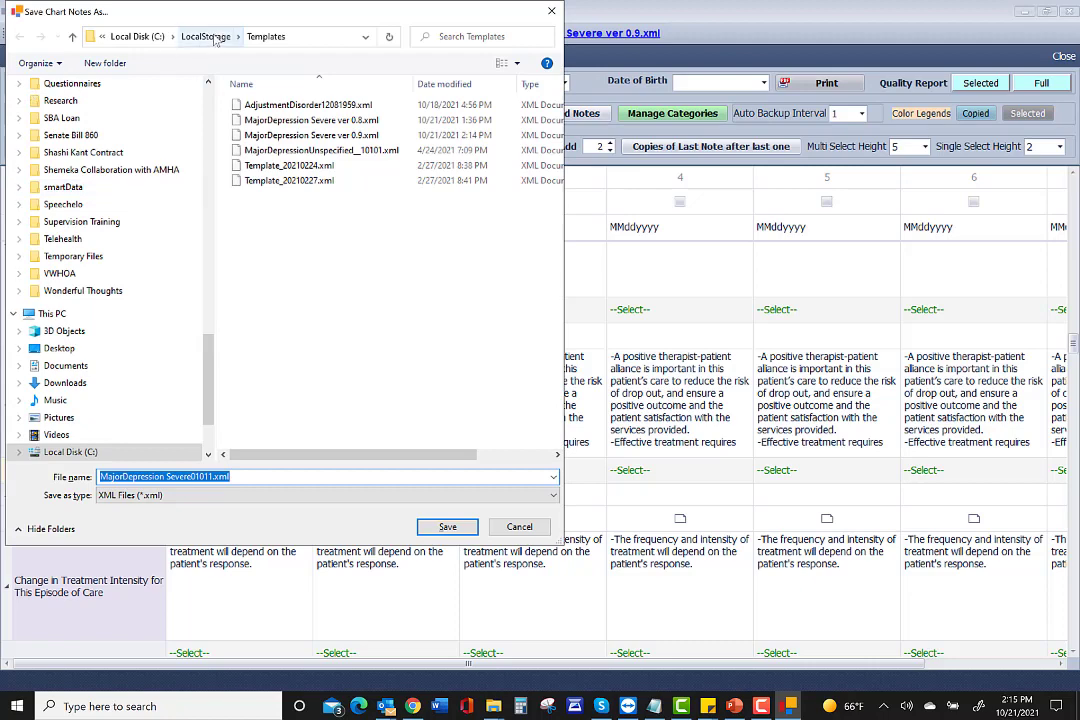
pyautogui.click(211, 38)
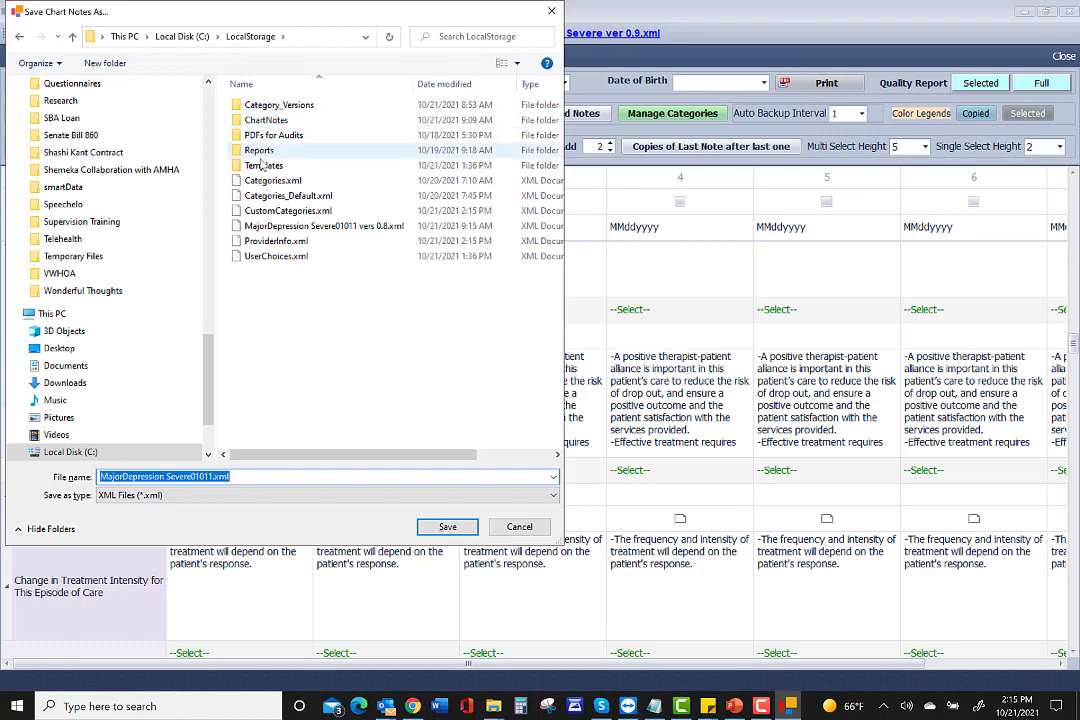
pyautogui.doubleClick(265, 120)
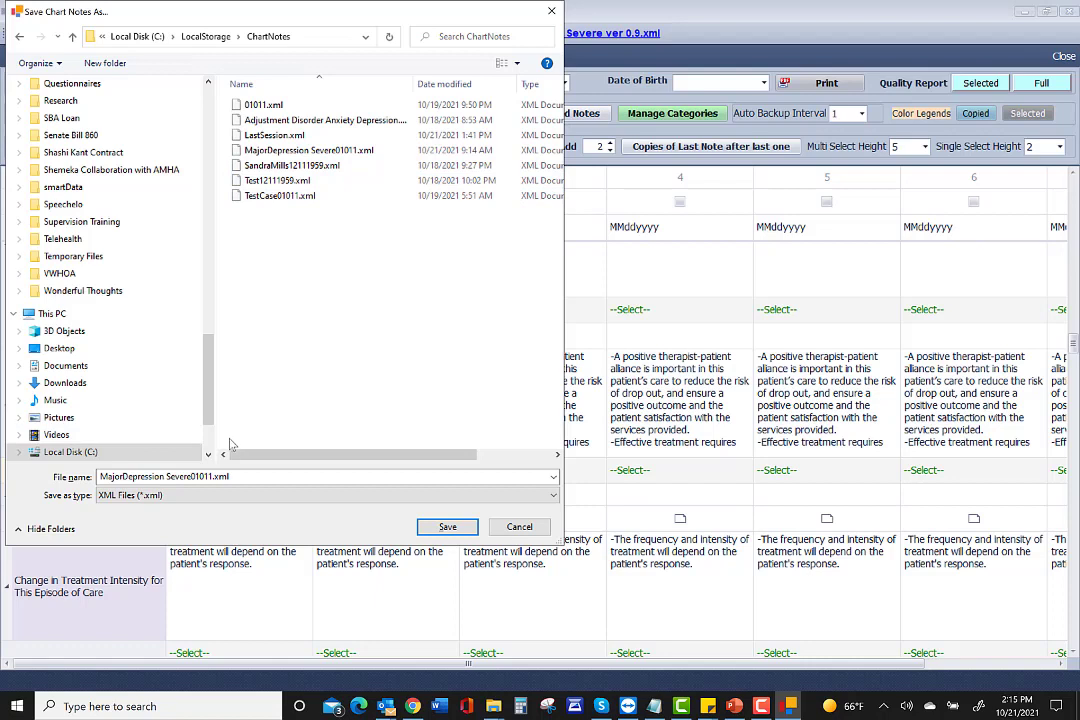
pyautogui.click(192, 477)
pyautogui.click(192, 477)
pyautogui.moveTo(166, 473); pyautogui.dragTo(79, 466)
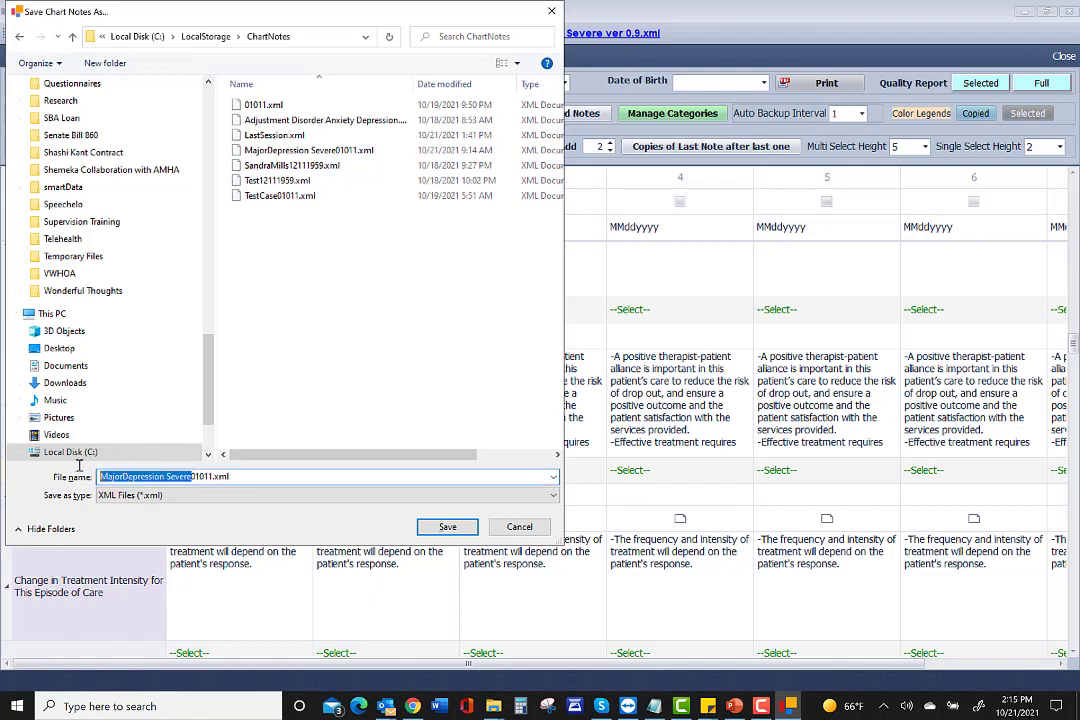
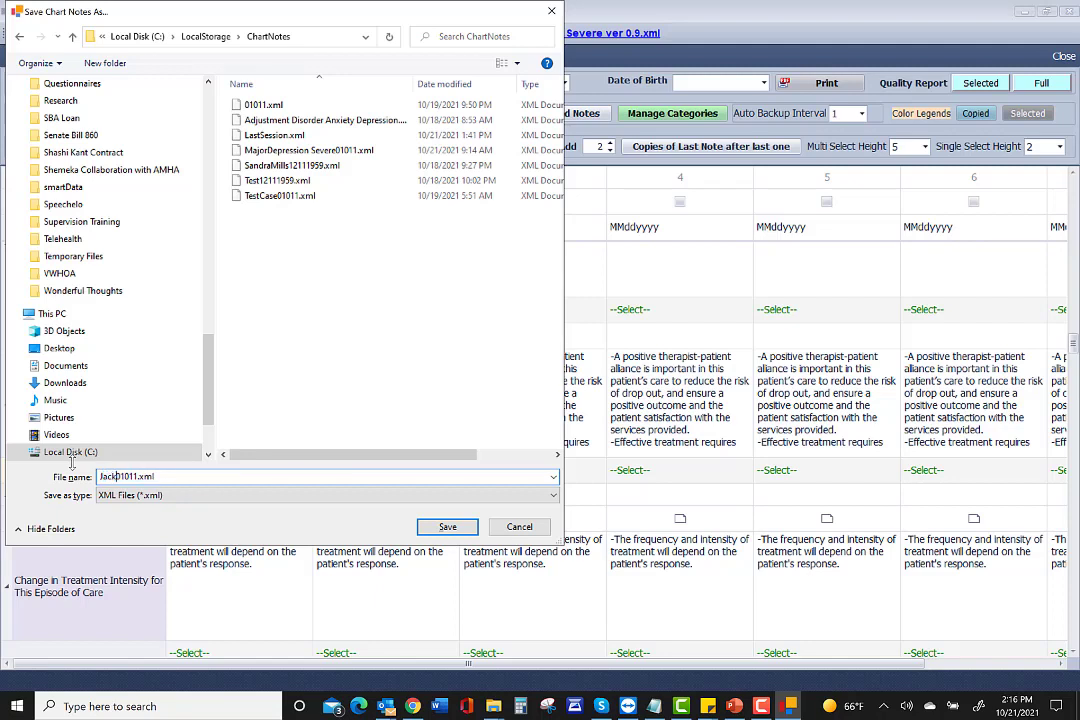
pyautogui.click(447, 526)
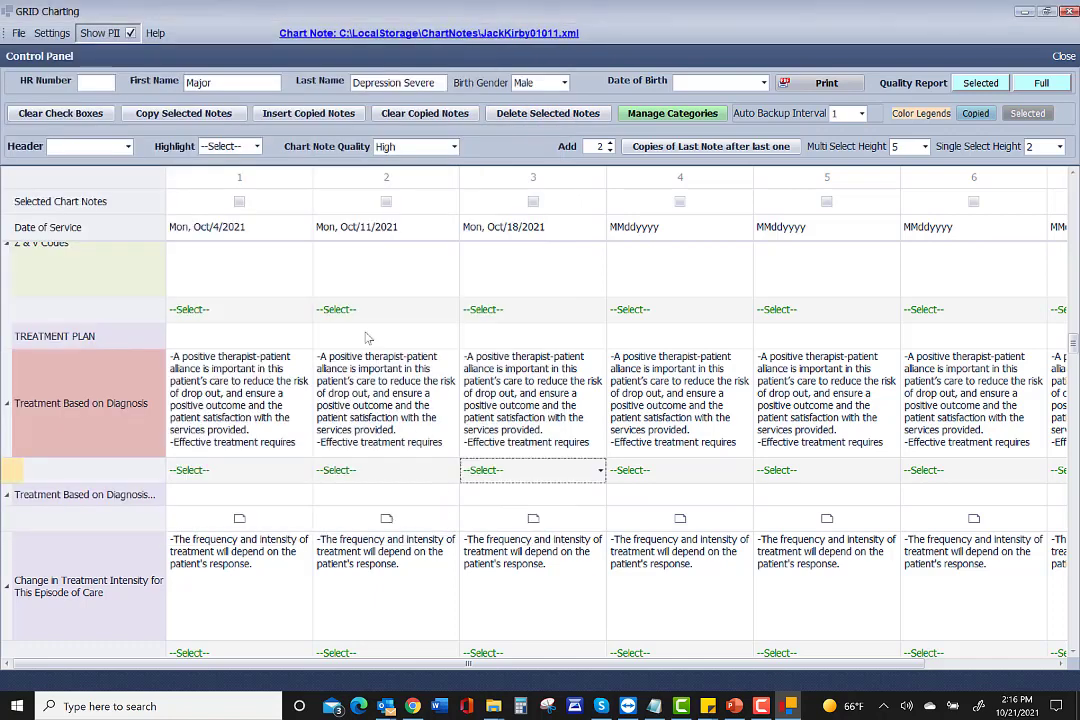
# Replace the placeholder First Name and Last Name fields with the patient's name.
pyautogui.click(185, 82)
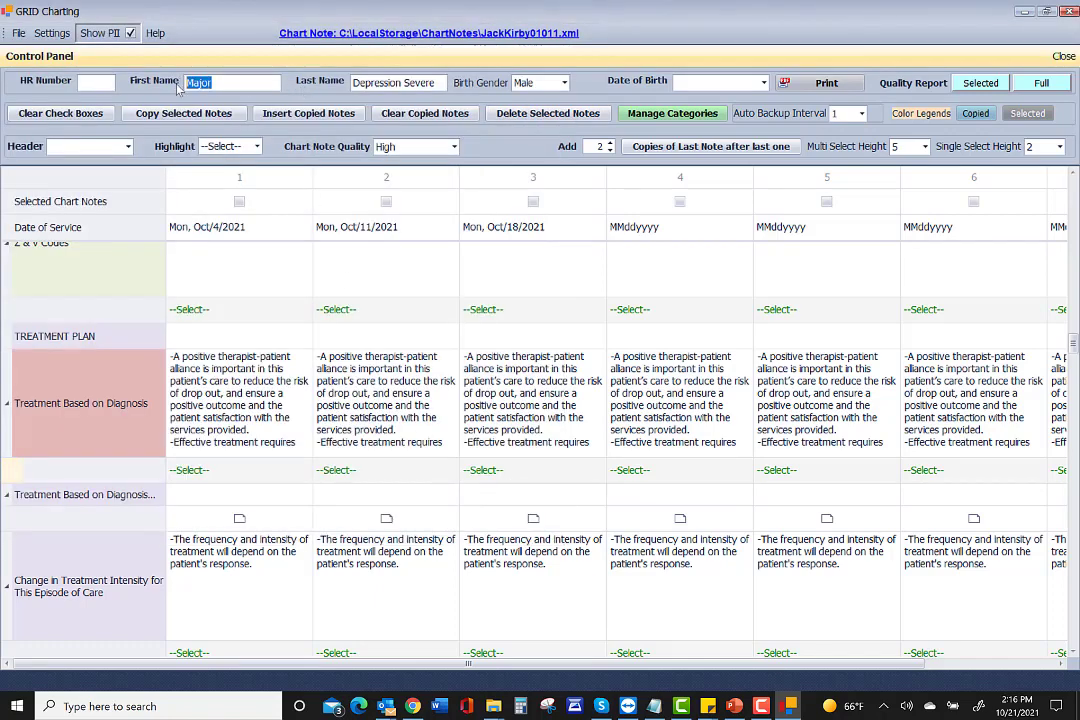
pyautogui.moveTo(352, 82); pyautogui.dragTo(438, 87)
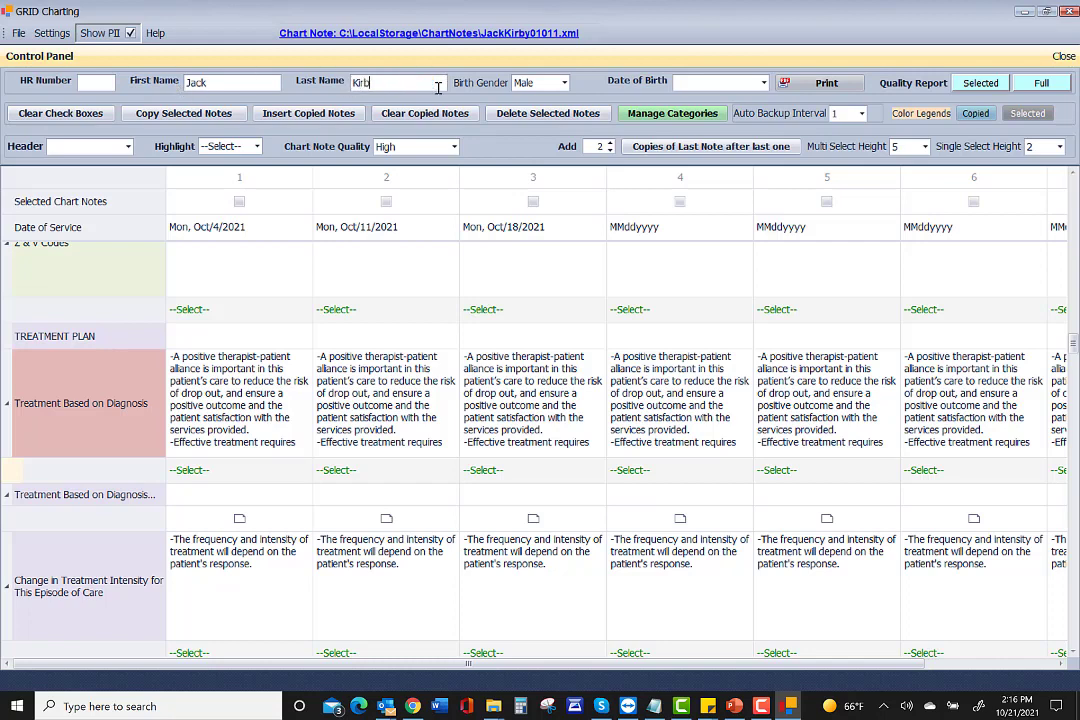
# Set the patient's date of birth to a day in June 1963 using the calendar.
pyautogui.click(763, 83)
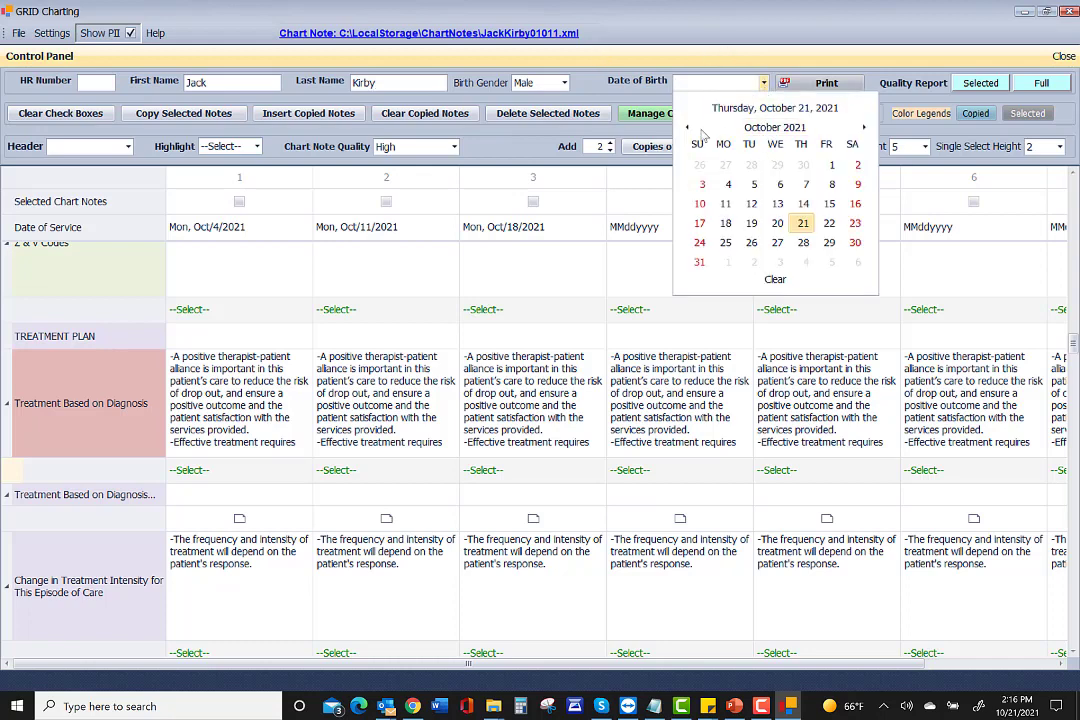
pyautogui.click(770, 129)
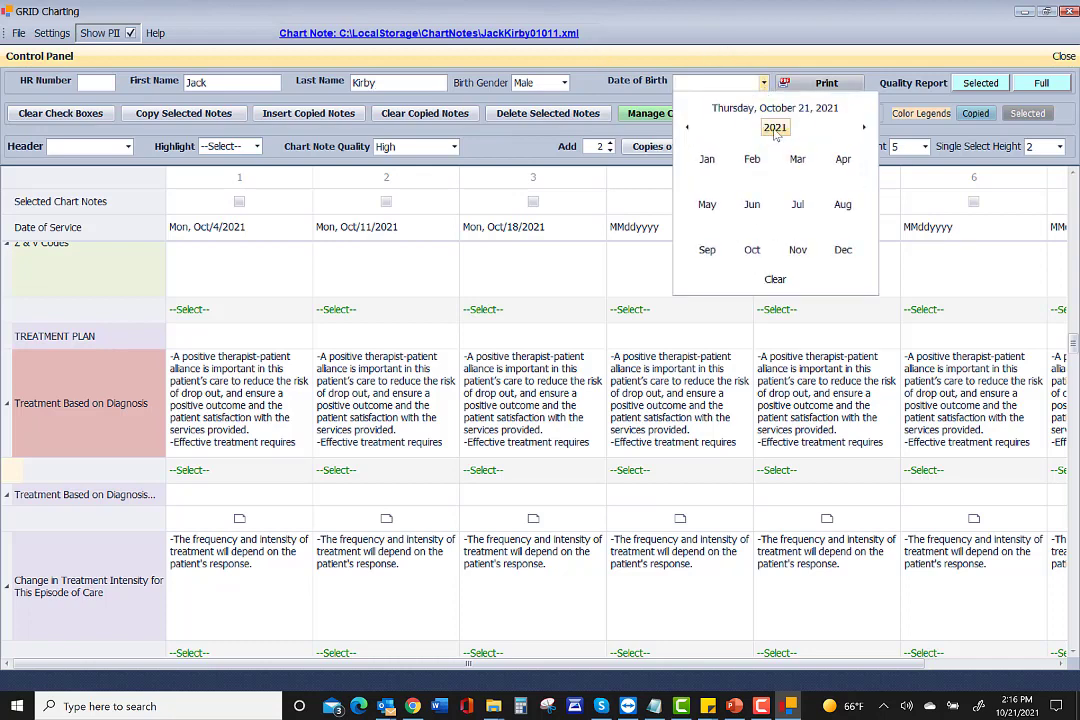
pyautogui.click(775, 129)
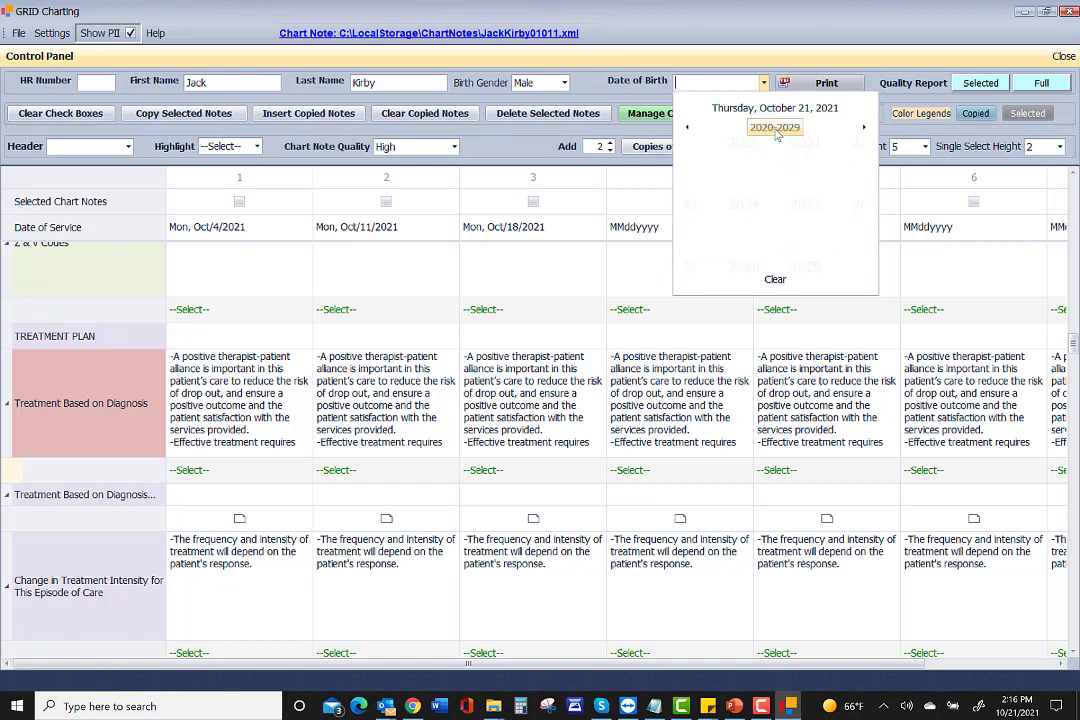
pyautogui.click(686, 128)
pyautogui.click(686, 128)
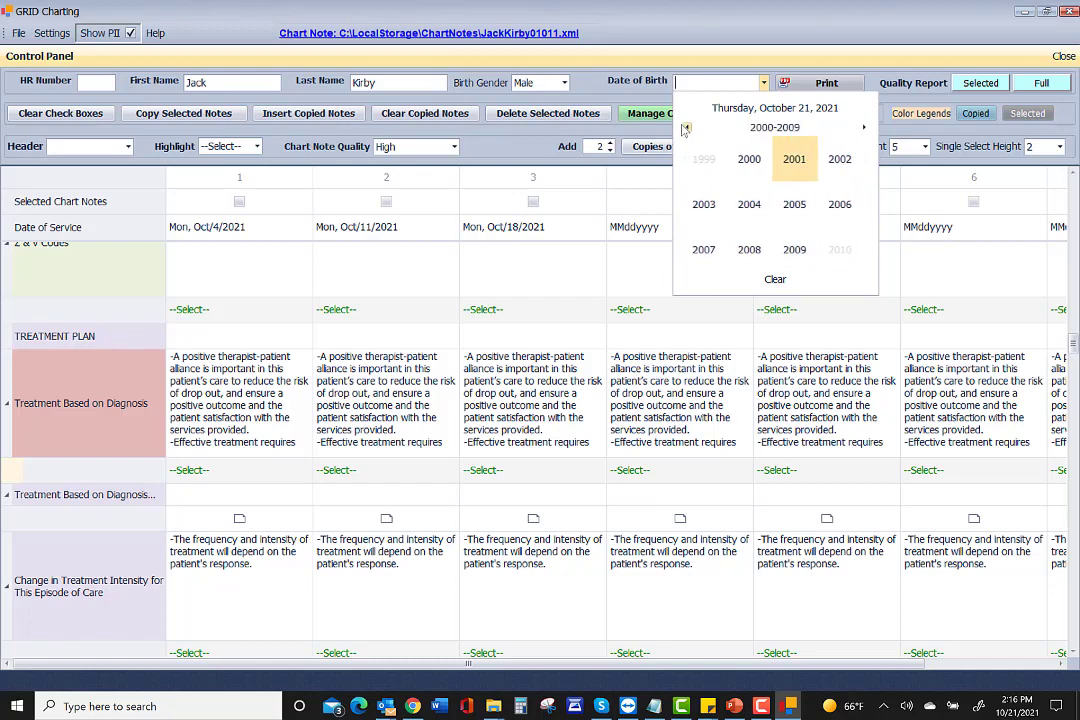
pyautogui.click(686, 128)
pyautogui.click(686, 128)
pyautogui.click(686, 128)
pyautogui.click(686, 128)
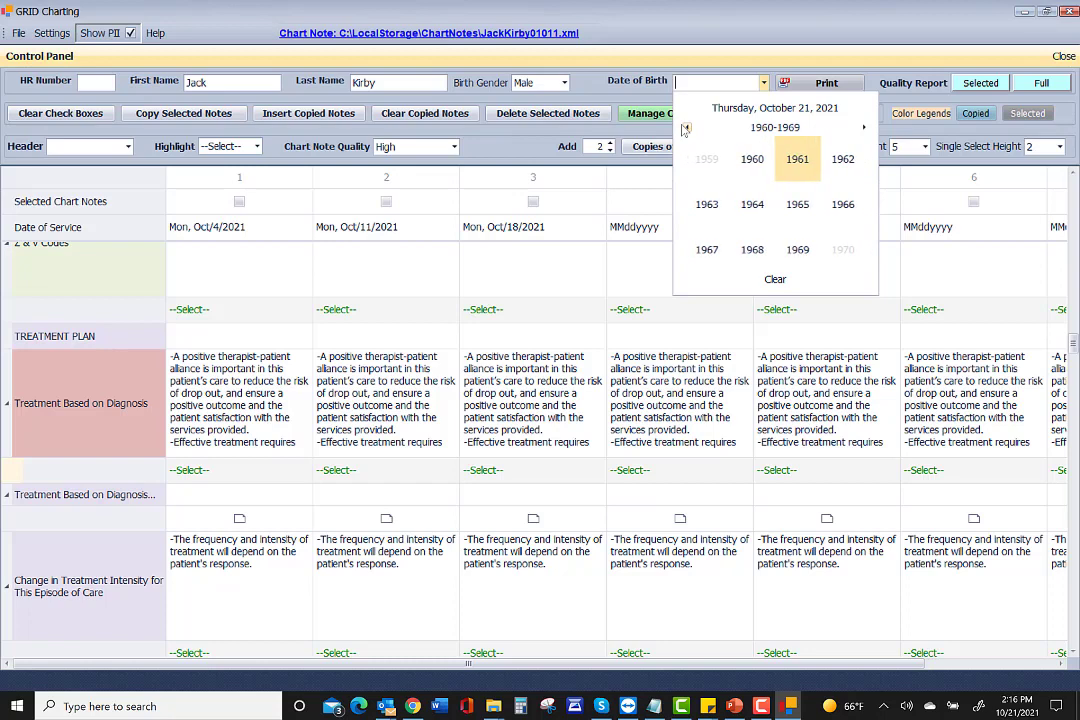
pyautogui.click(707, 205)
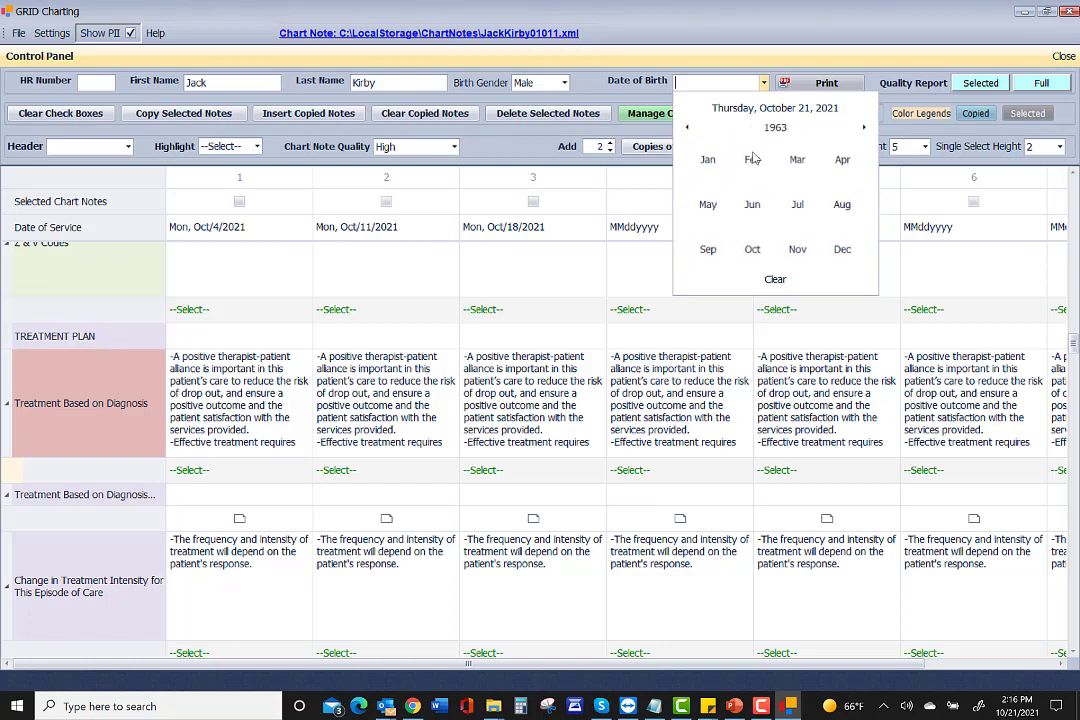
pyautogui.click(752, 204)
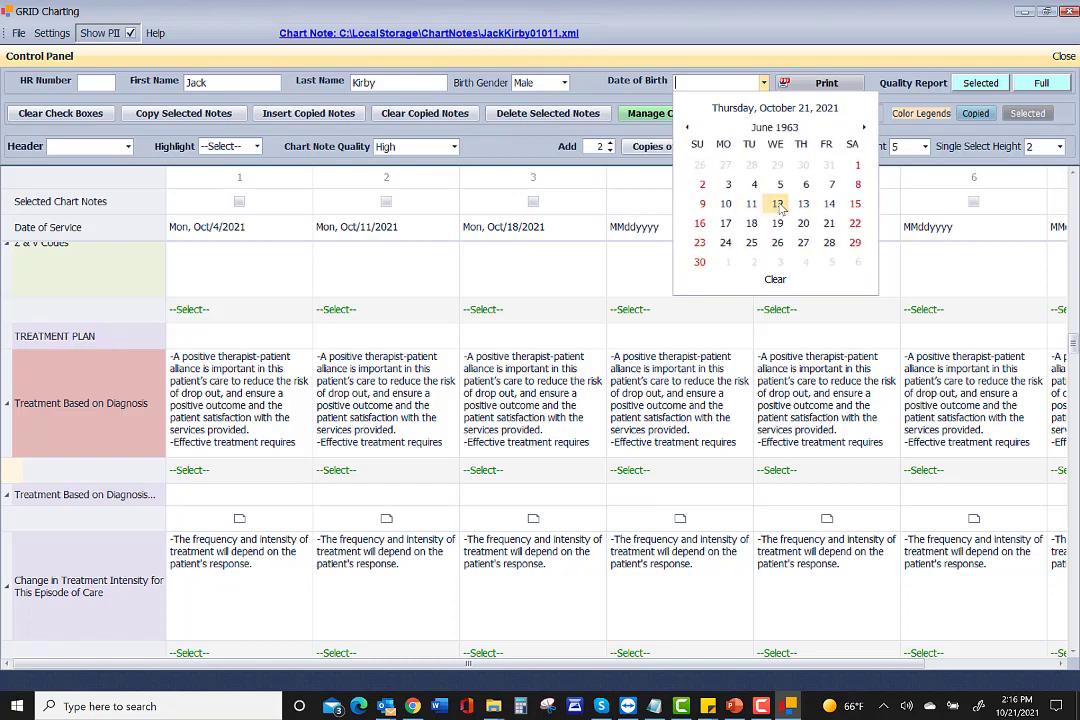
pyautogui.click(777, 203)
pyautogui.scroll(3, 790, 265)
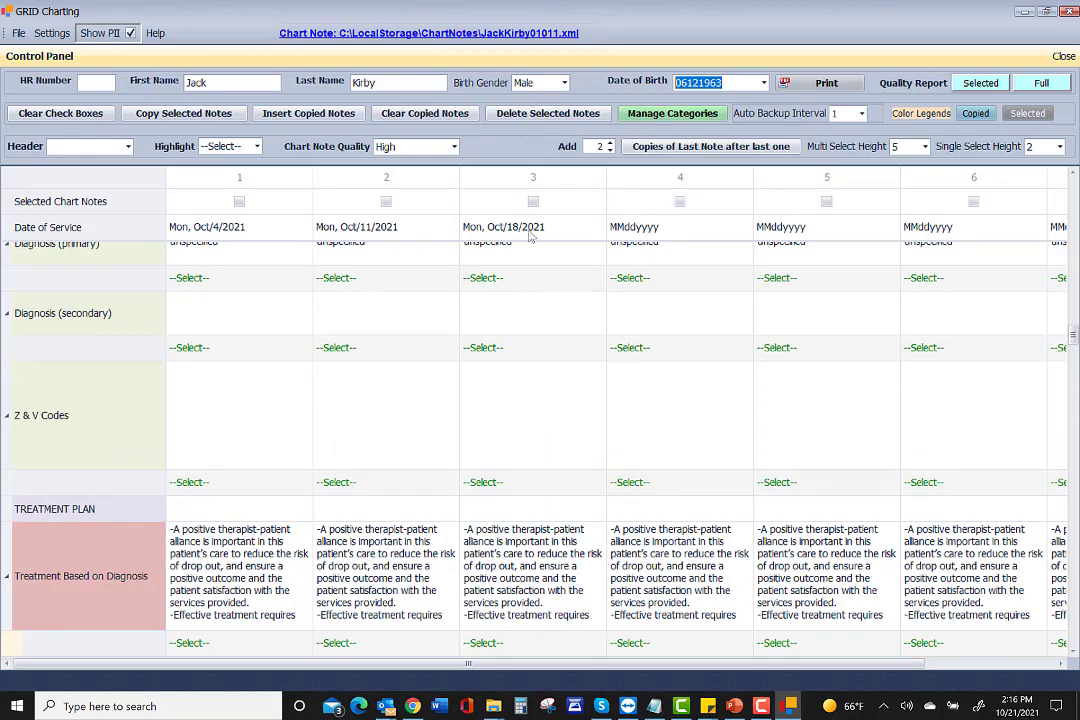
pyautogui.scroll(-8, 202, 402)
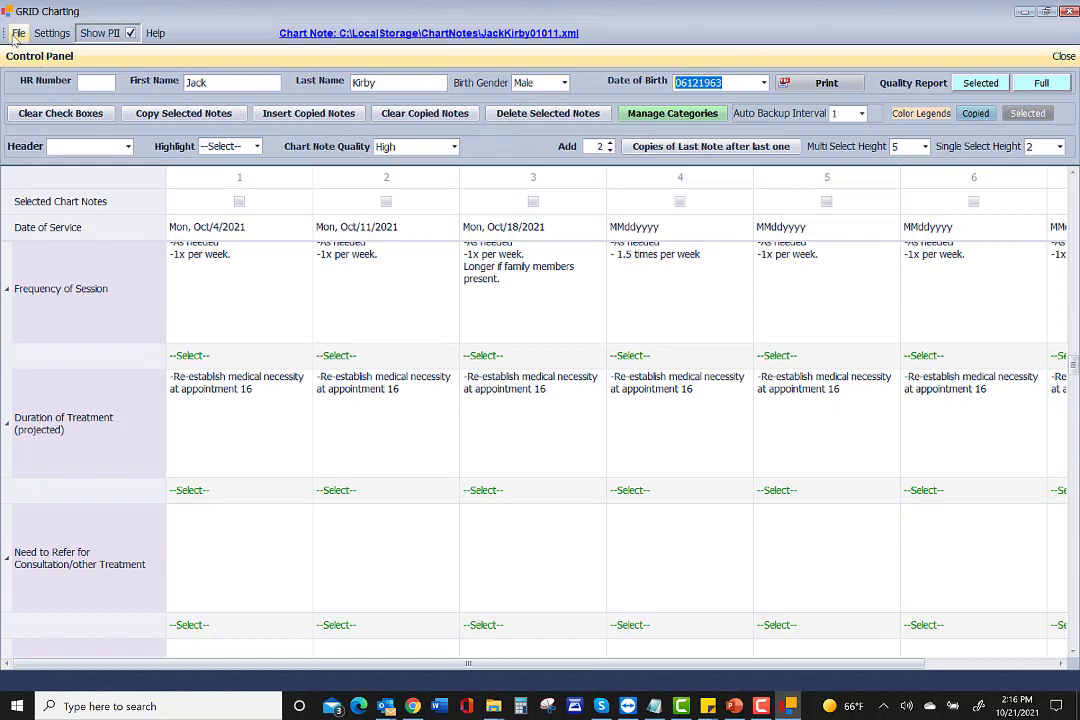
# Save the chart note as a new file with the suggested name-and-birth-date file name.
pyautogui.click(18, 33)
pyautogui.click(38, 88)
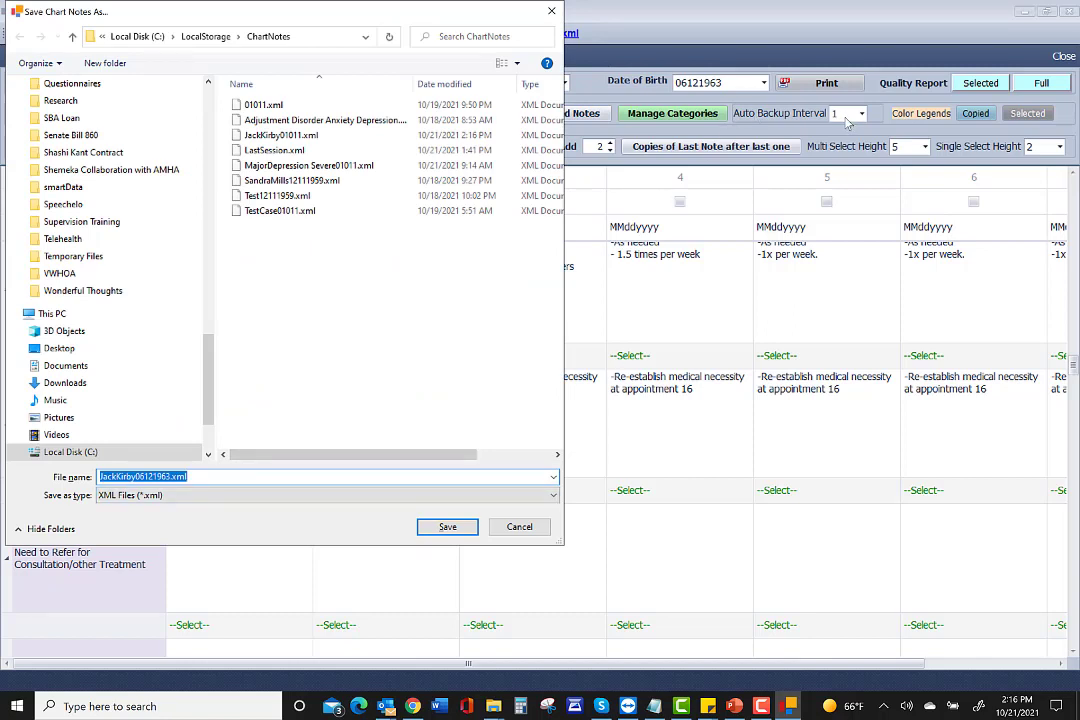
pyautogui.click(446, 536)
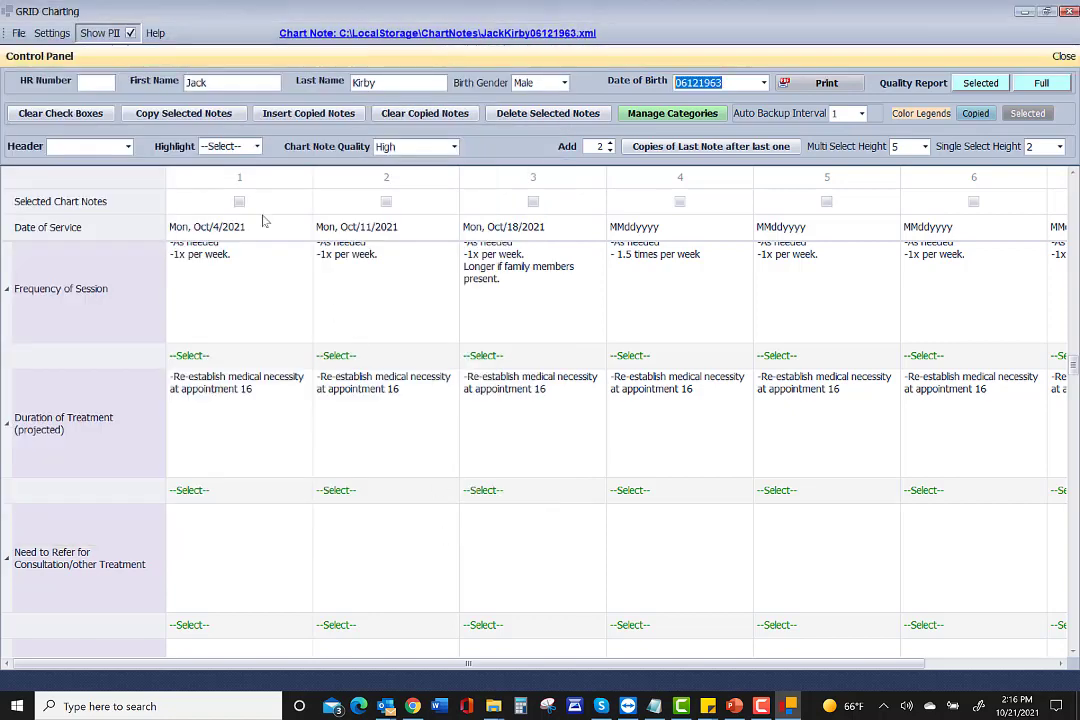
# Confirm the Date of Birth entry, then exit GRID Charting.
pyautogui.click(17, 35)
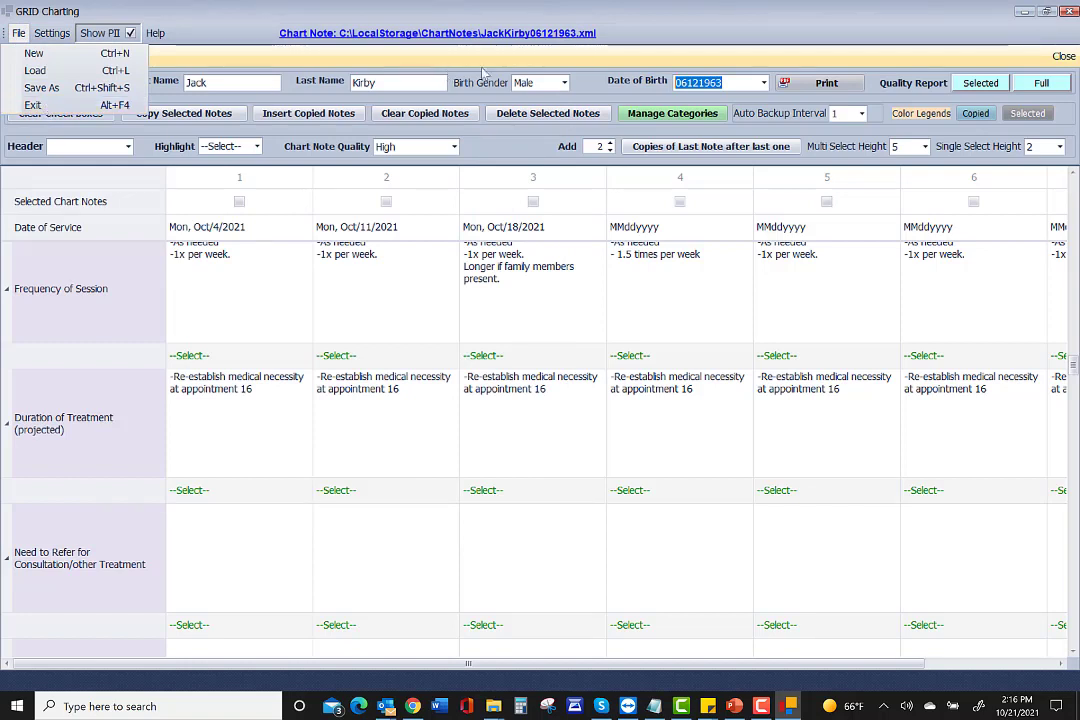
pyautogui.click(603, 86)
pyautogui.click(728, 84)
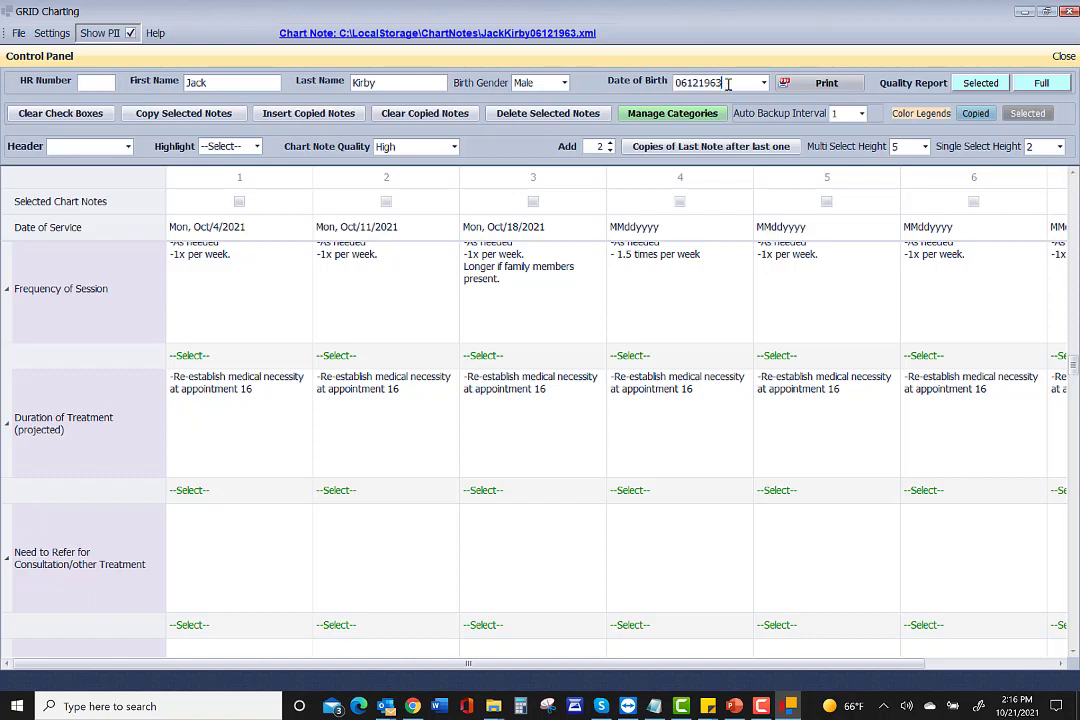
pyautogui.press('Tab')
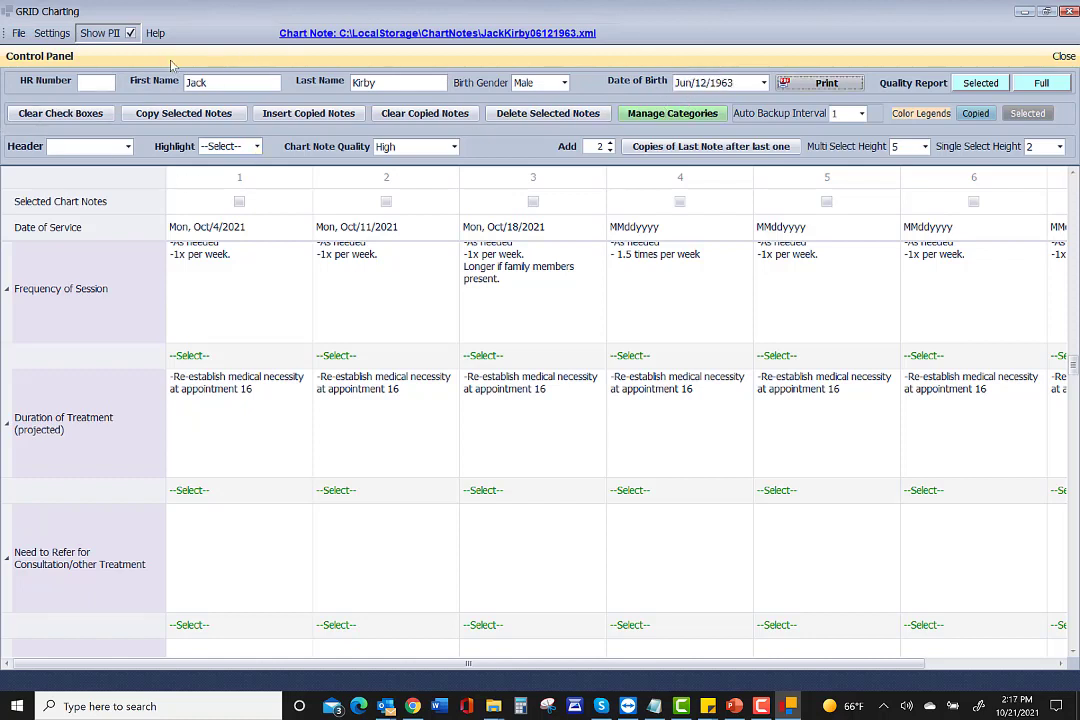
pyautogui.click(18, 34)
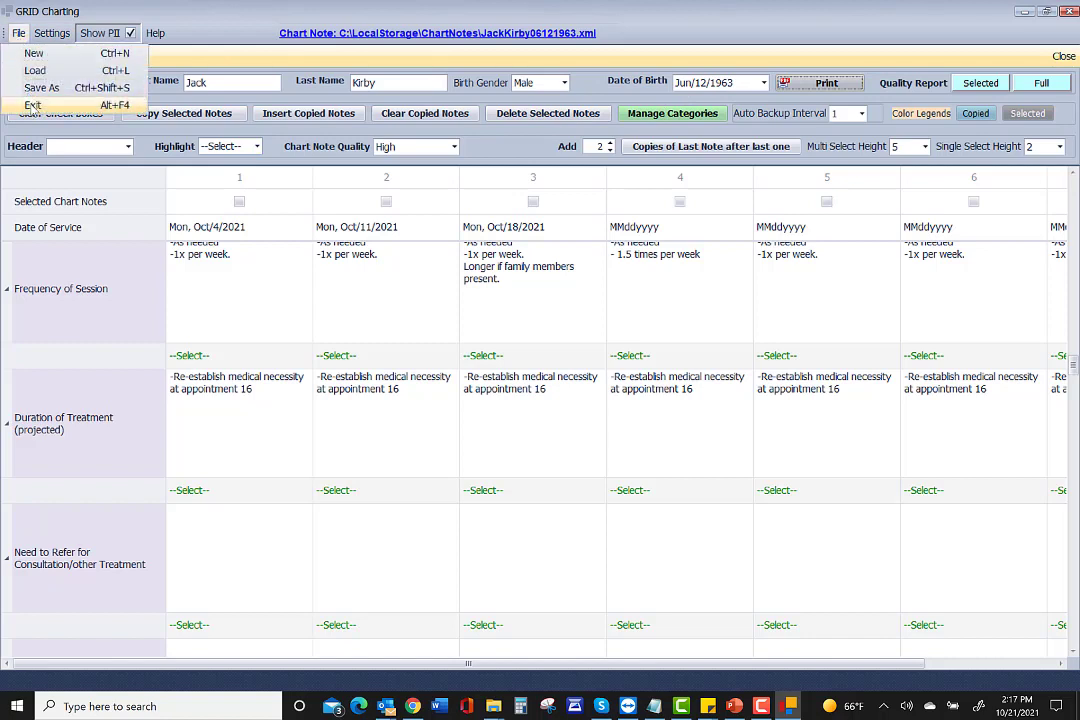
pyautogui.click(32, 106)
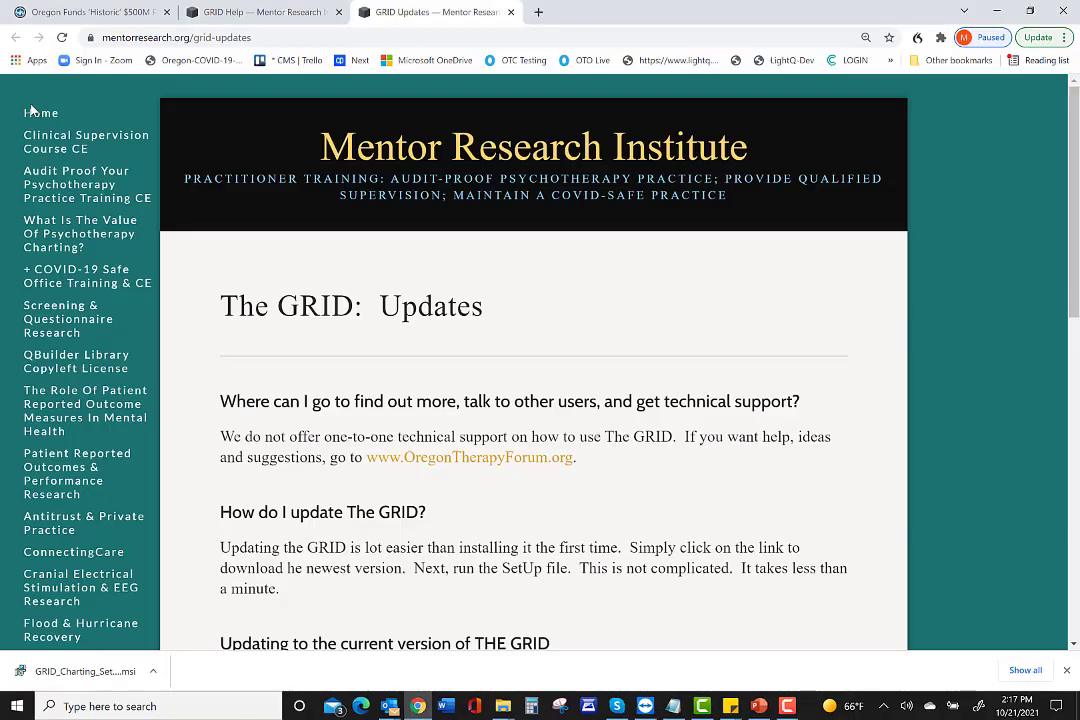
# On The GRID: Help page, play the 'Download and Install the Grid' video and pause it at 0:05.
pyautogui.click(265, 13)
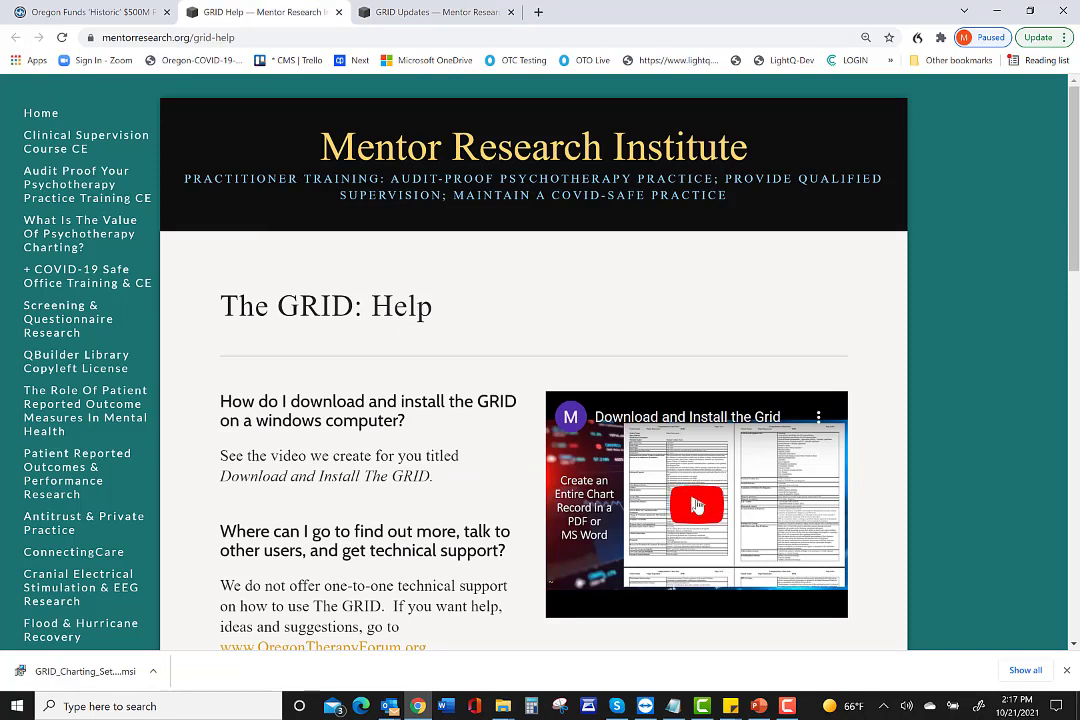
pyautogui.click(697, 508)
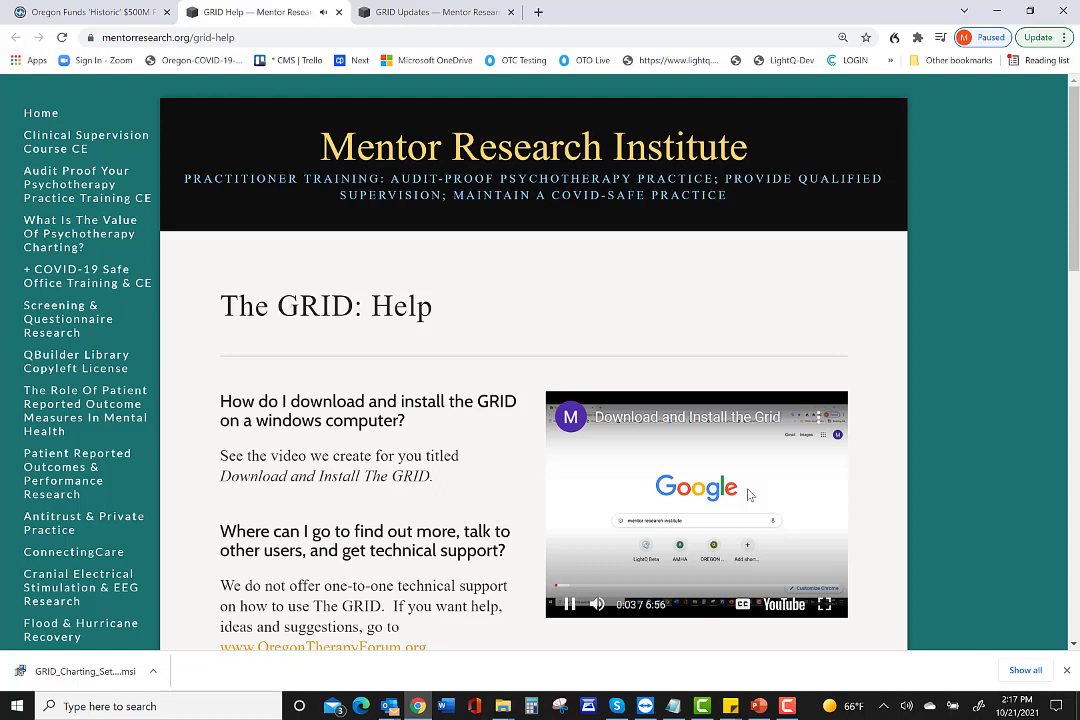
pyautogui.click(689, 457)
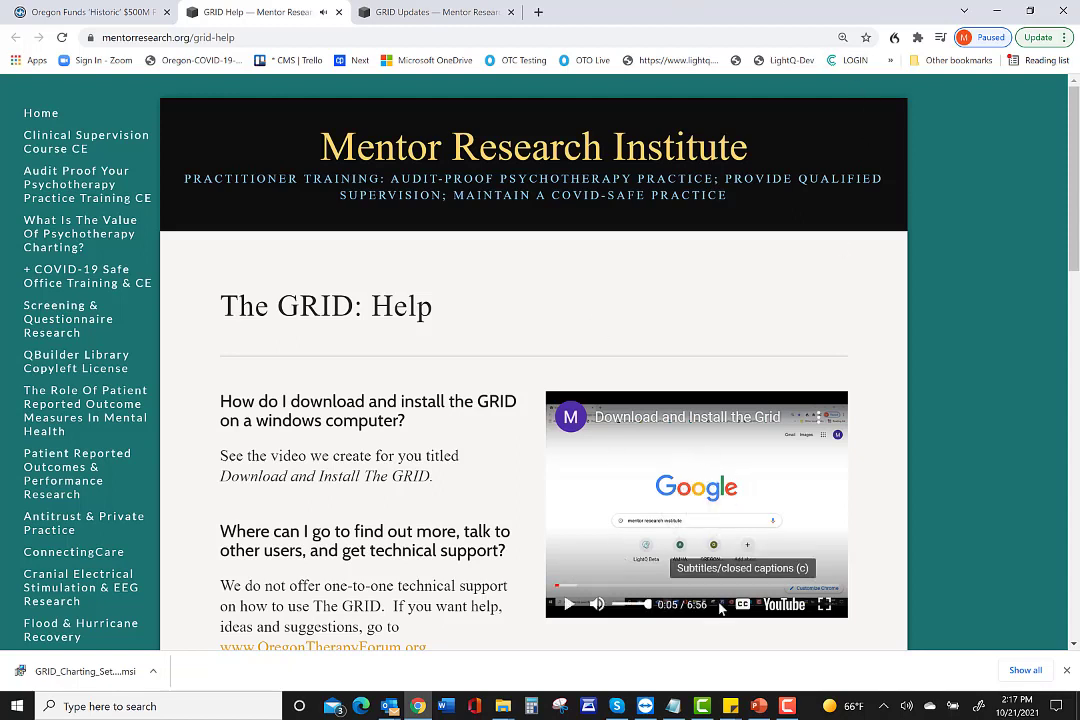
pyautogui.click(788, 708)
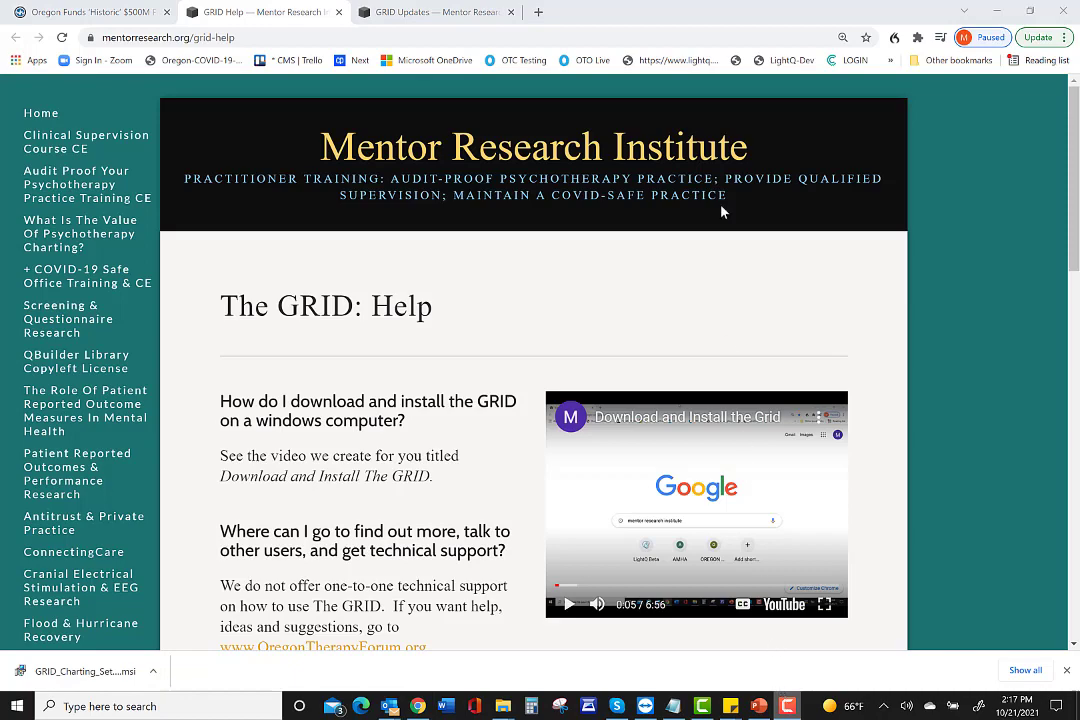